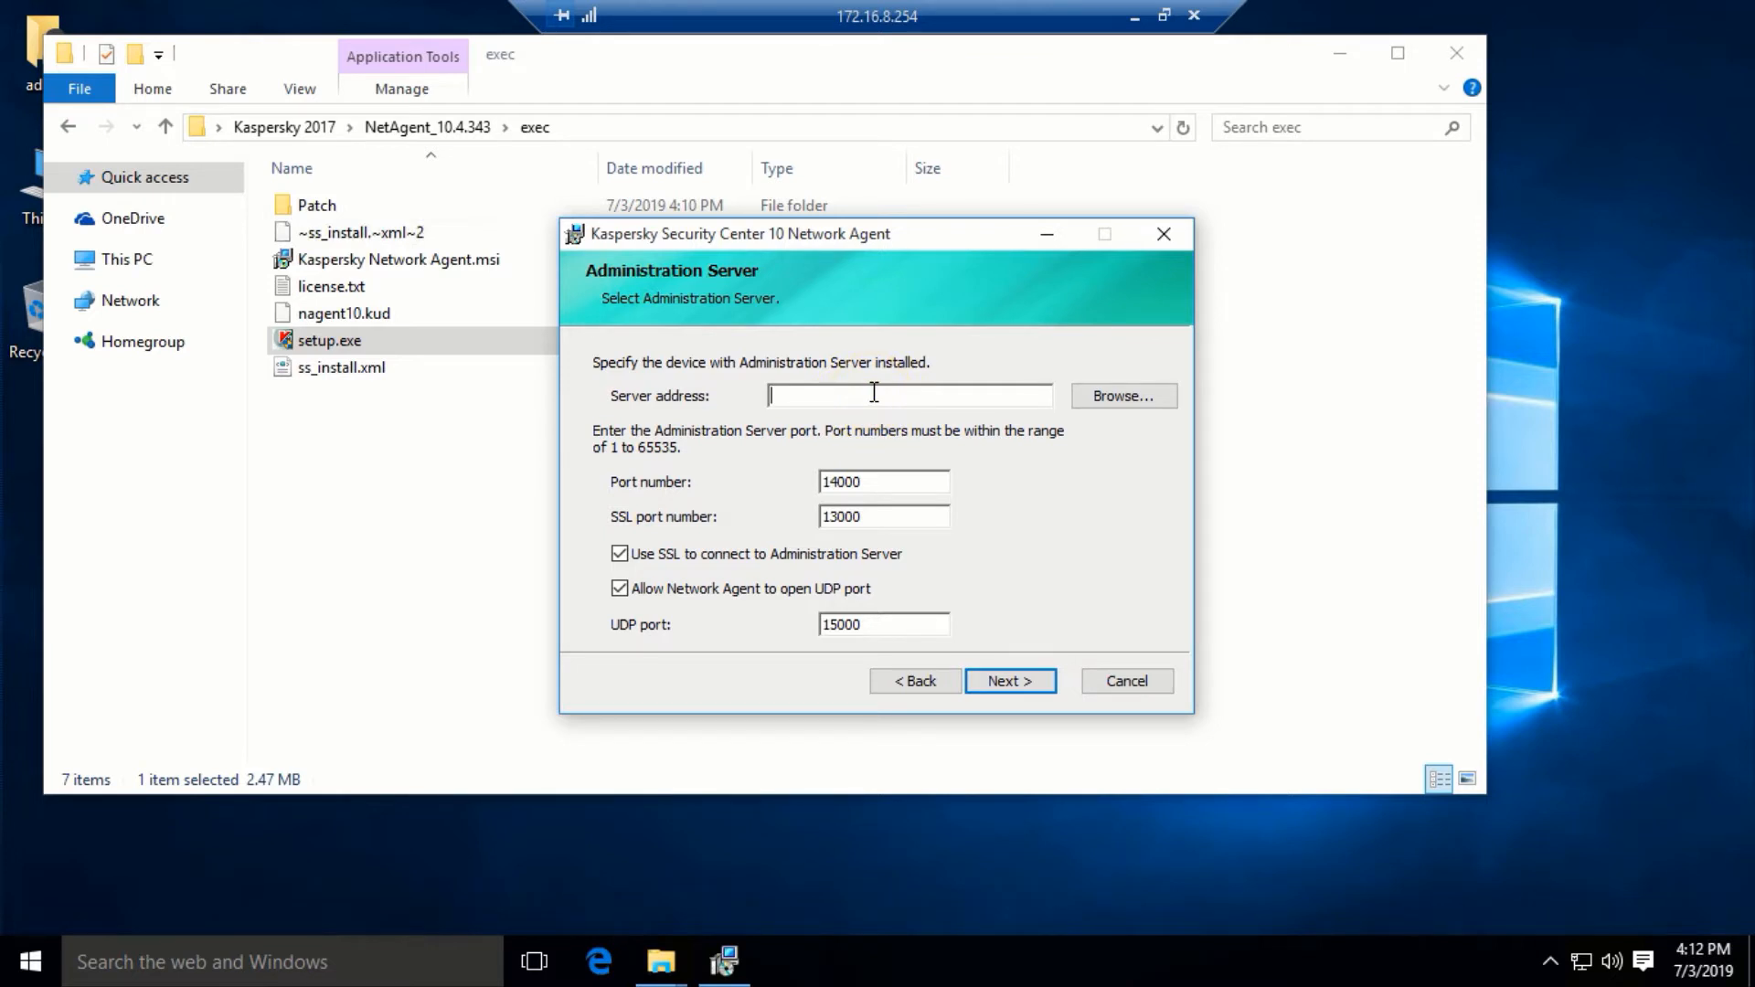
# Set the Administration Server address to 172.16.8.8, keeping the default ports, no proxy server, and the certificate retrieved from Administration Server
pyautogui.write('172.16.8.8')
pyautogui.click(1013, 682)
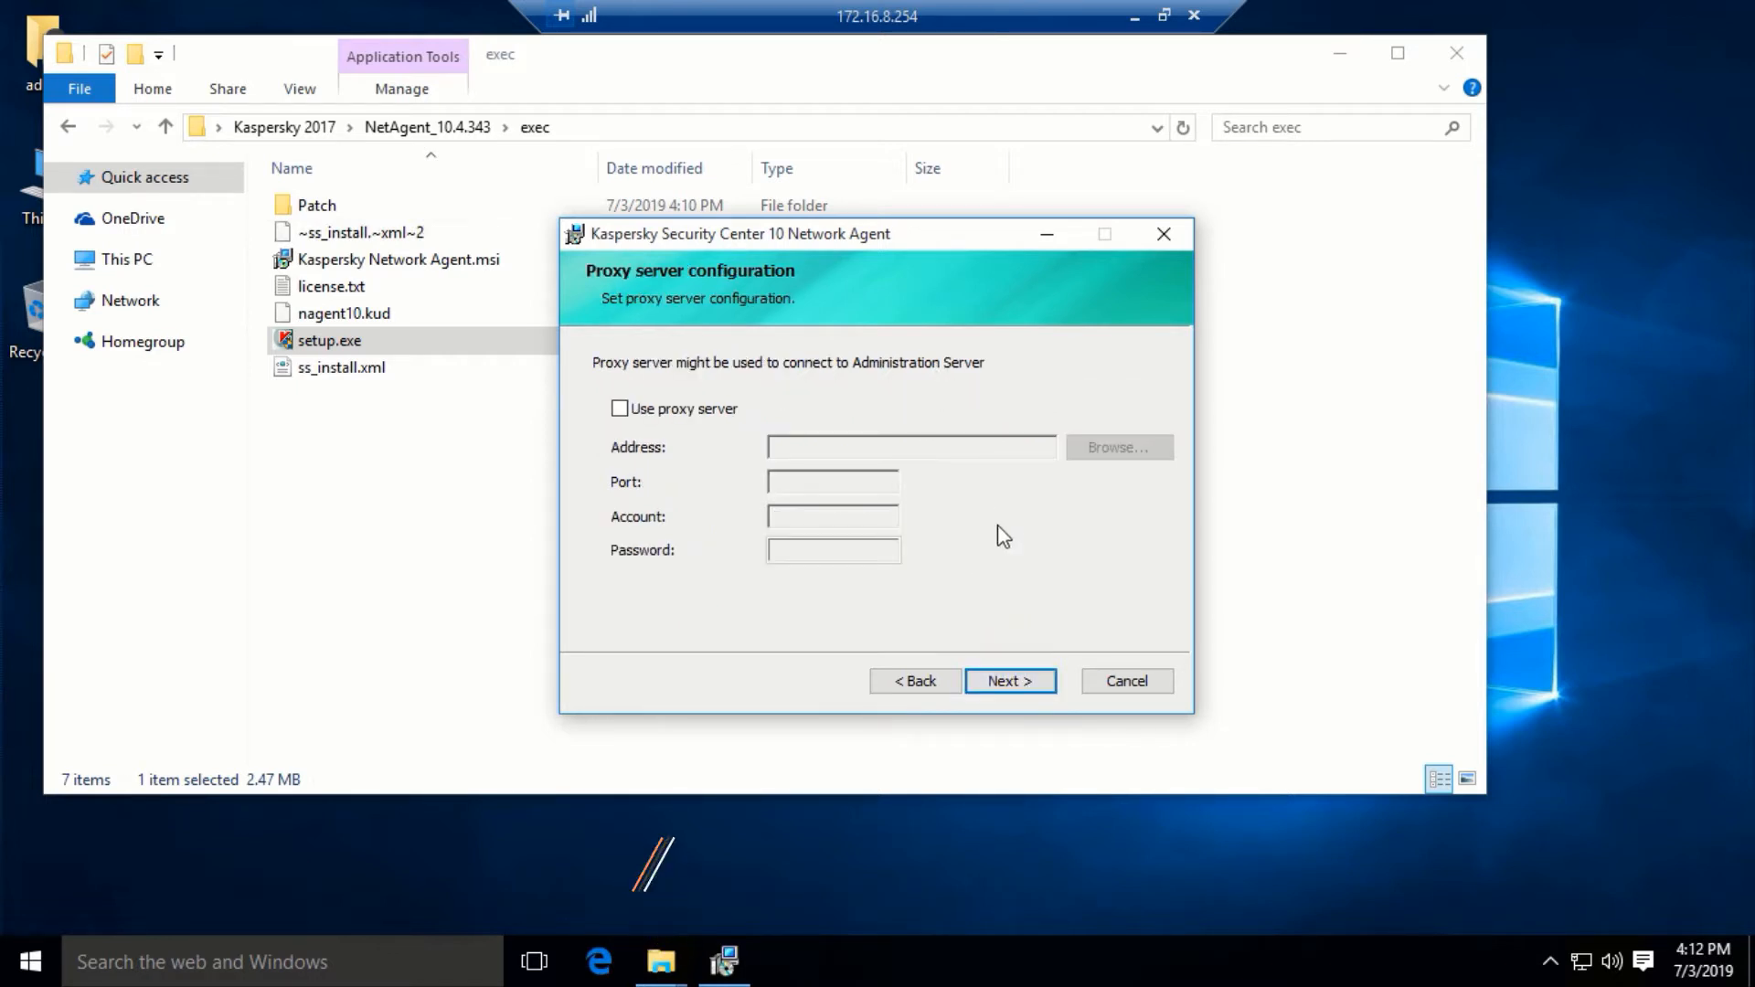
pyautogui.click(1006, 684)
pyautogui.click(1001, 681)
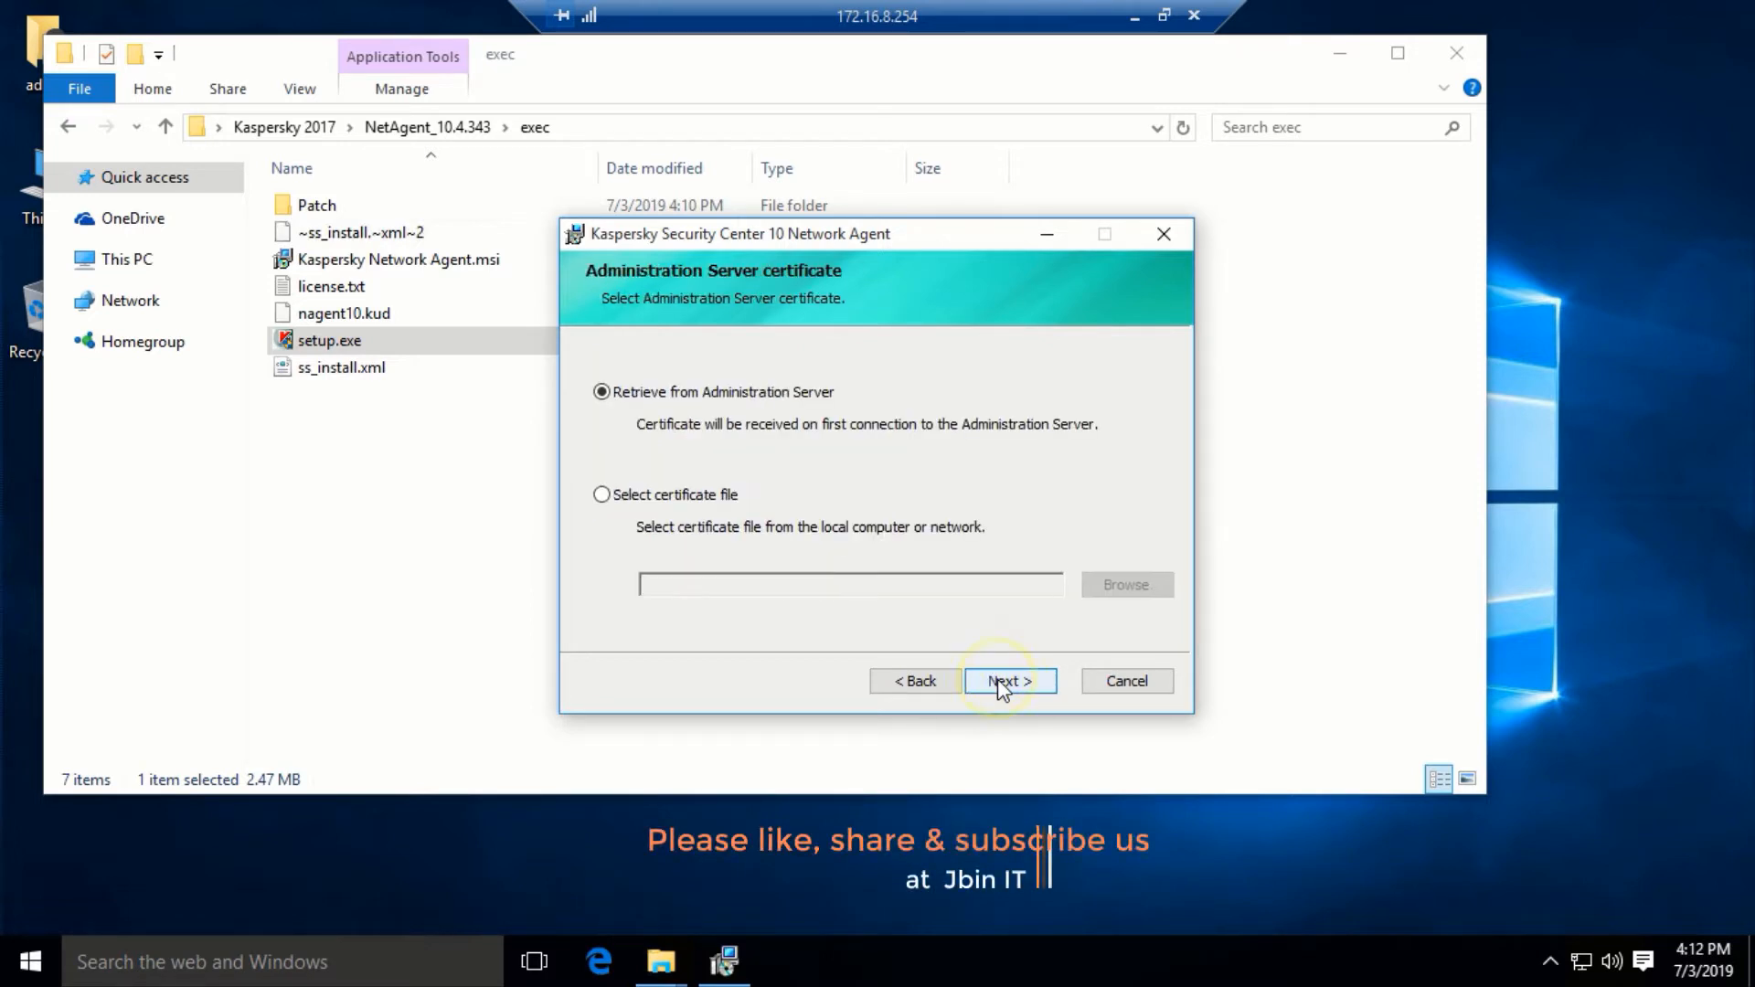
pyautogui.click(1009, 685)
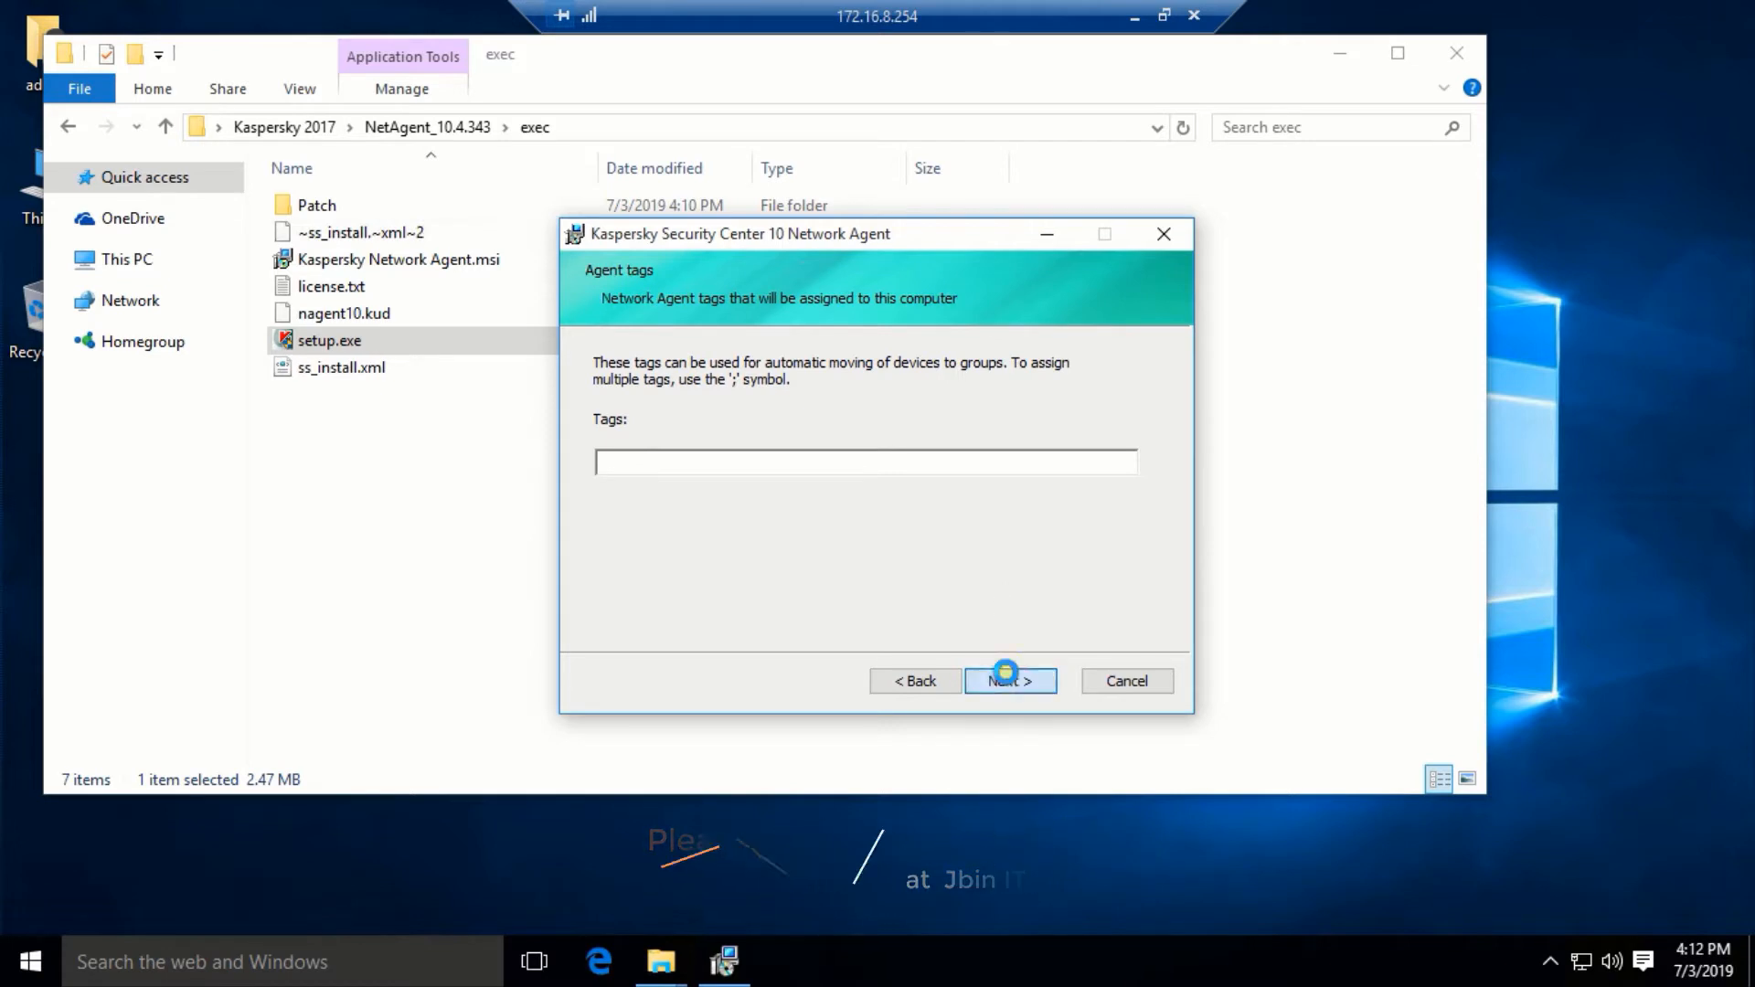
# Leave the agent tags empty, keep the default advanced settings and start during installation, and install the Network Agent
pyautogui.click(1006, 681)
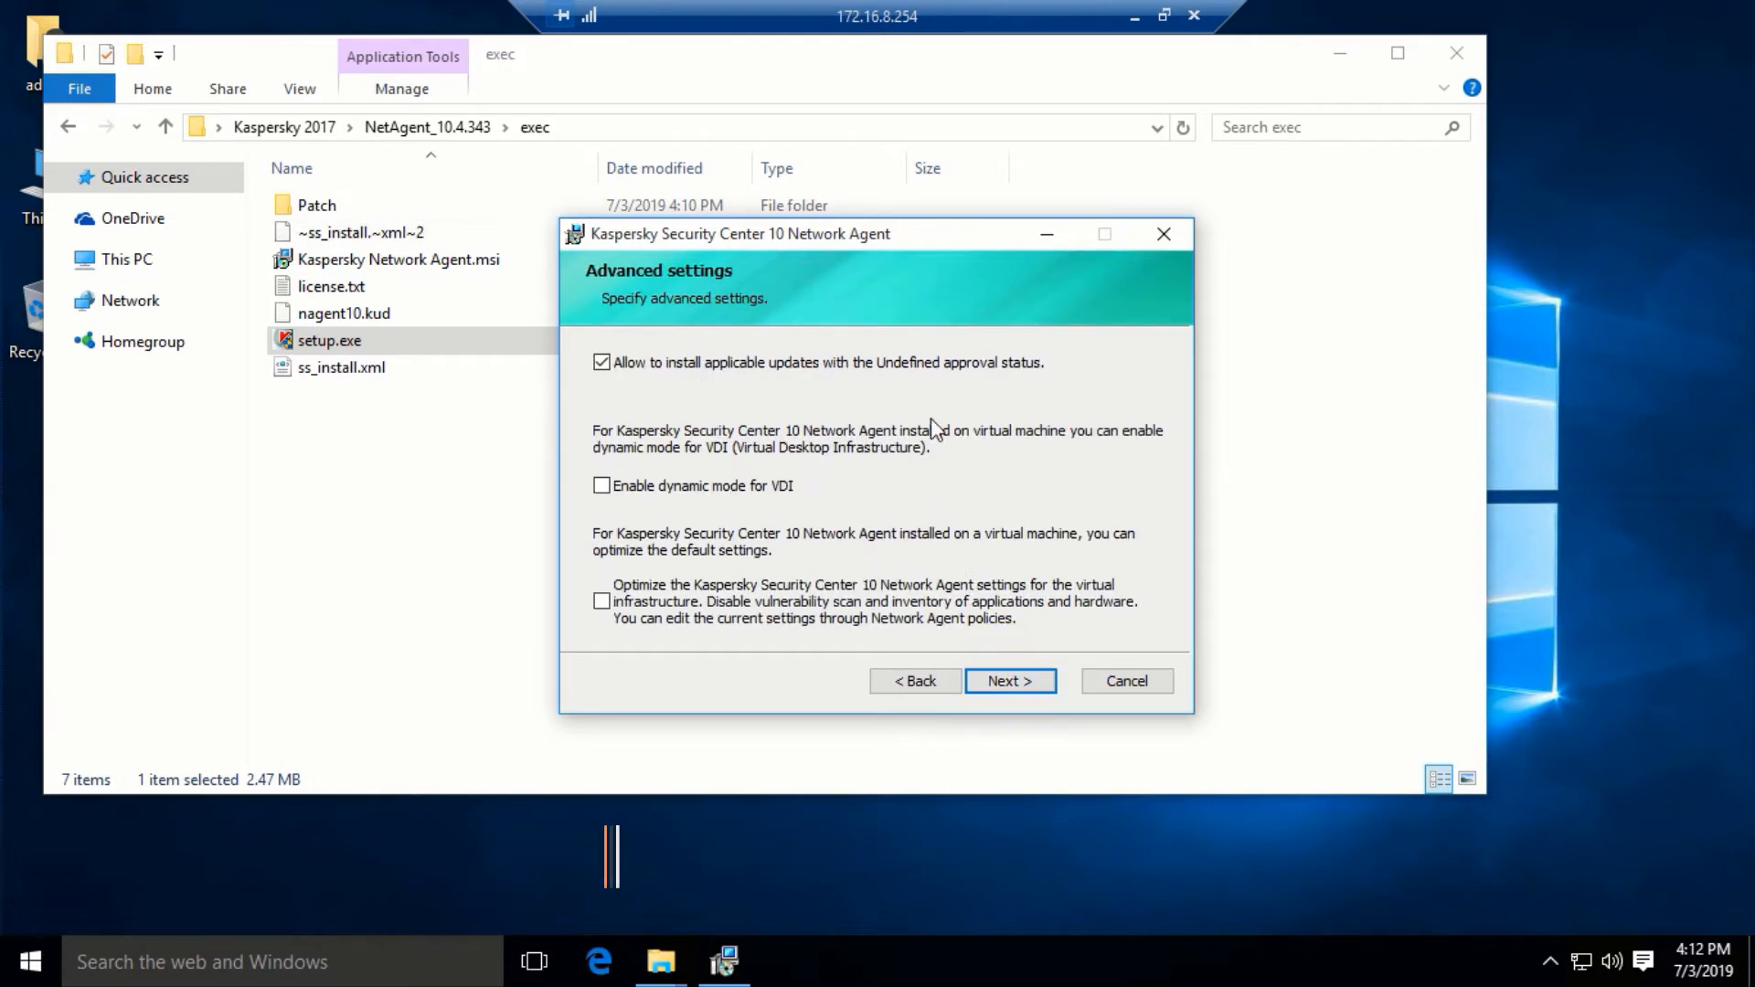
pyautogui.click(1012, 681)
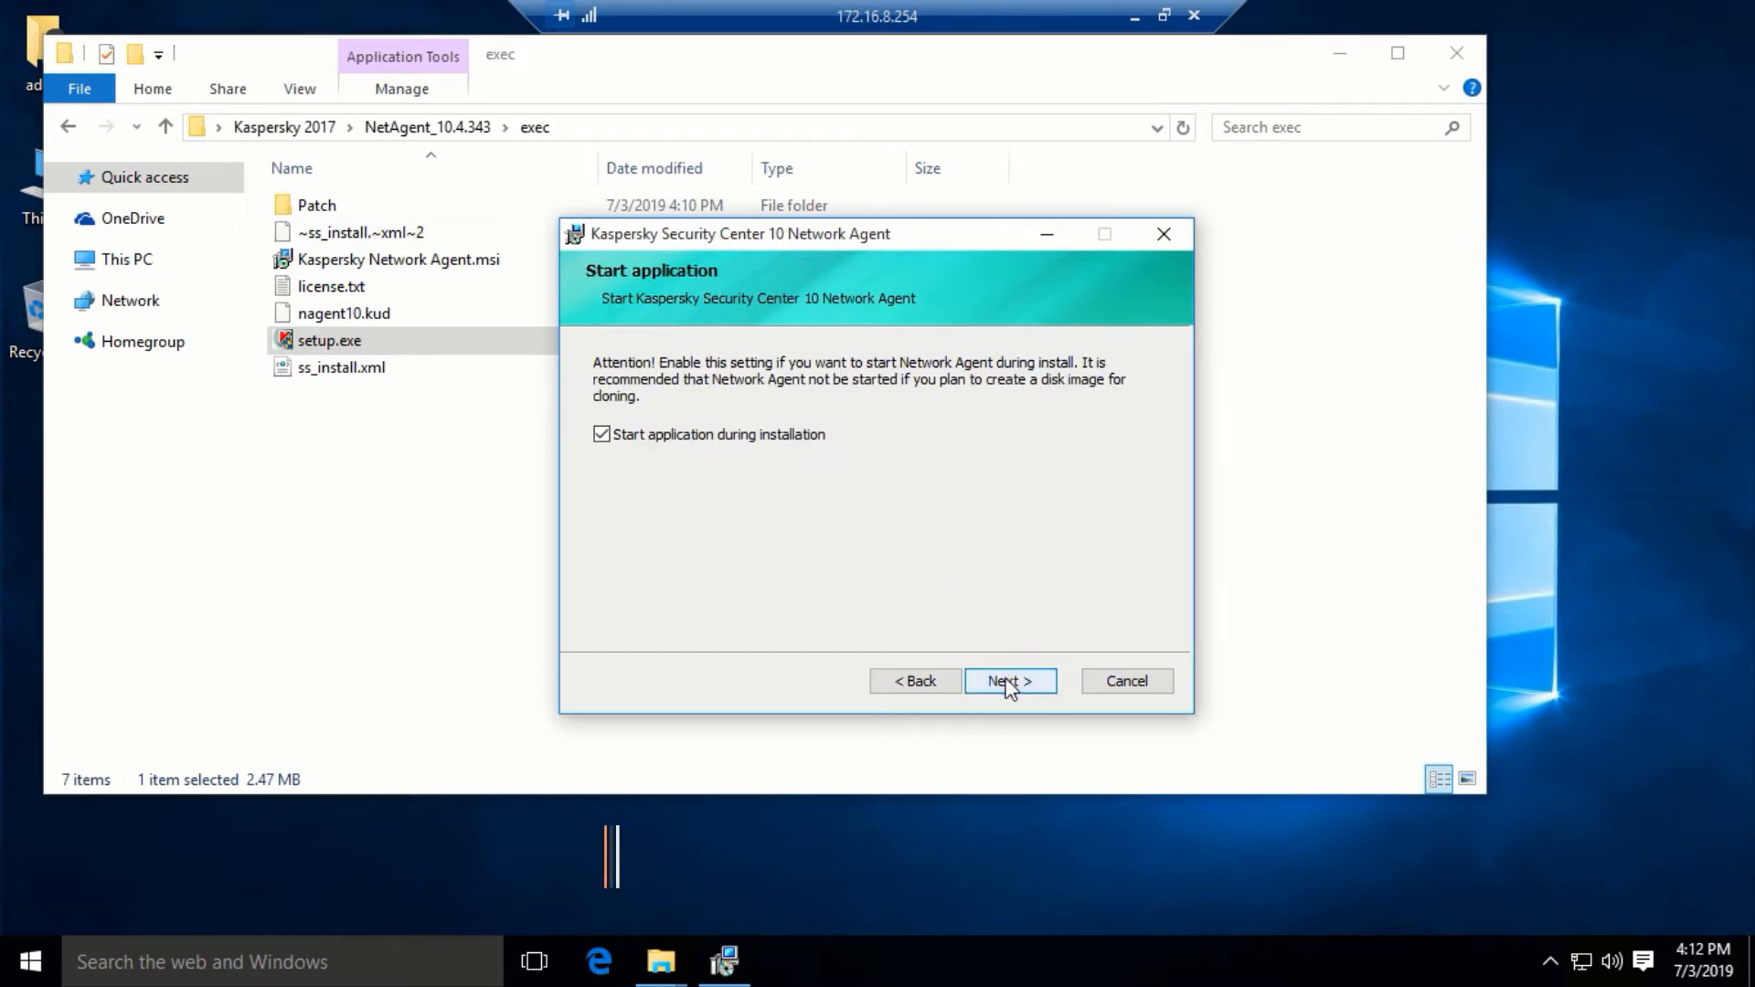
pyautogui.click(1008, 688)
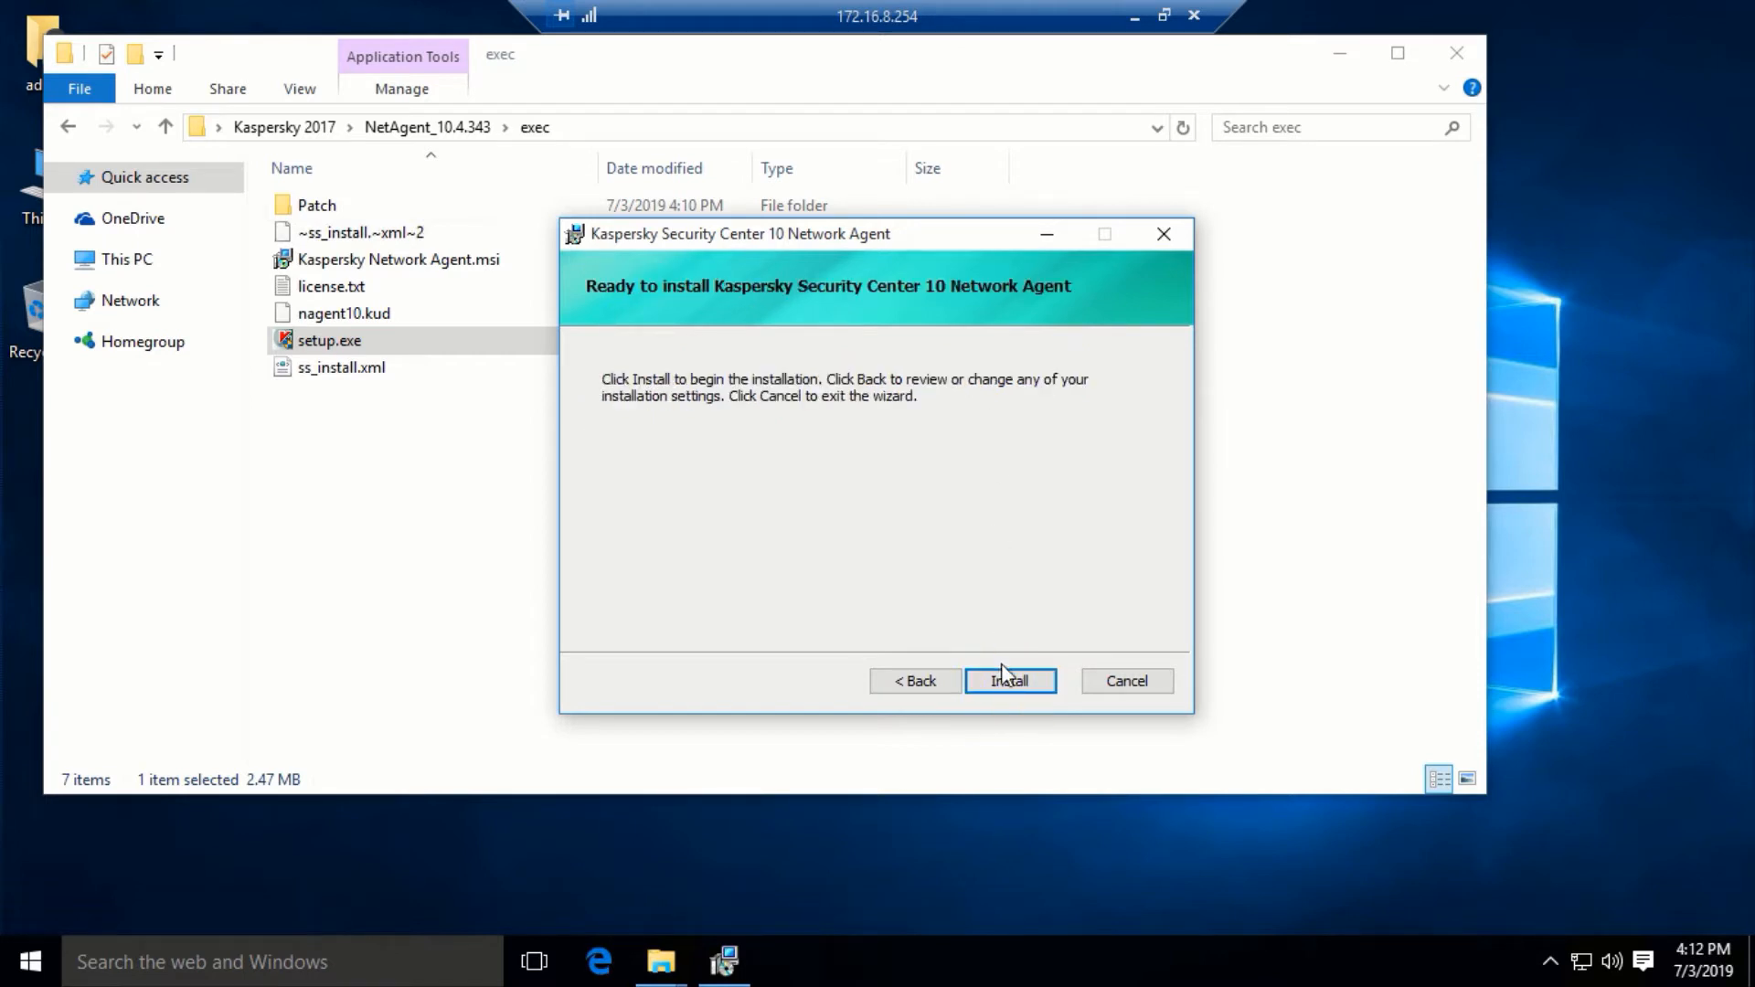
pyautogui.click(1003, 681)
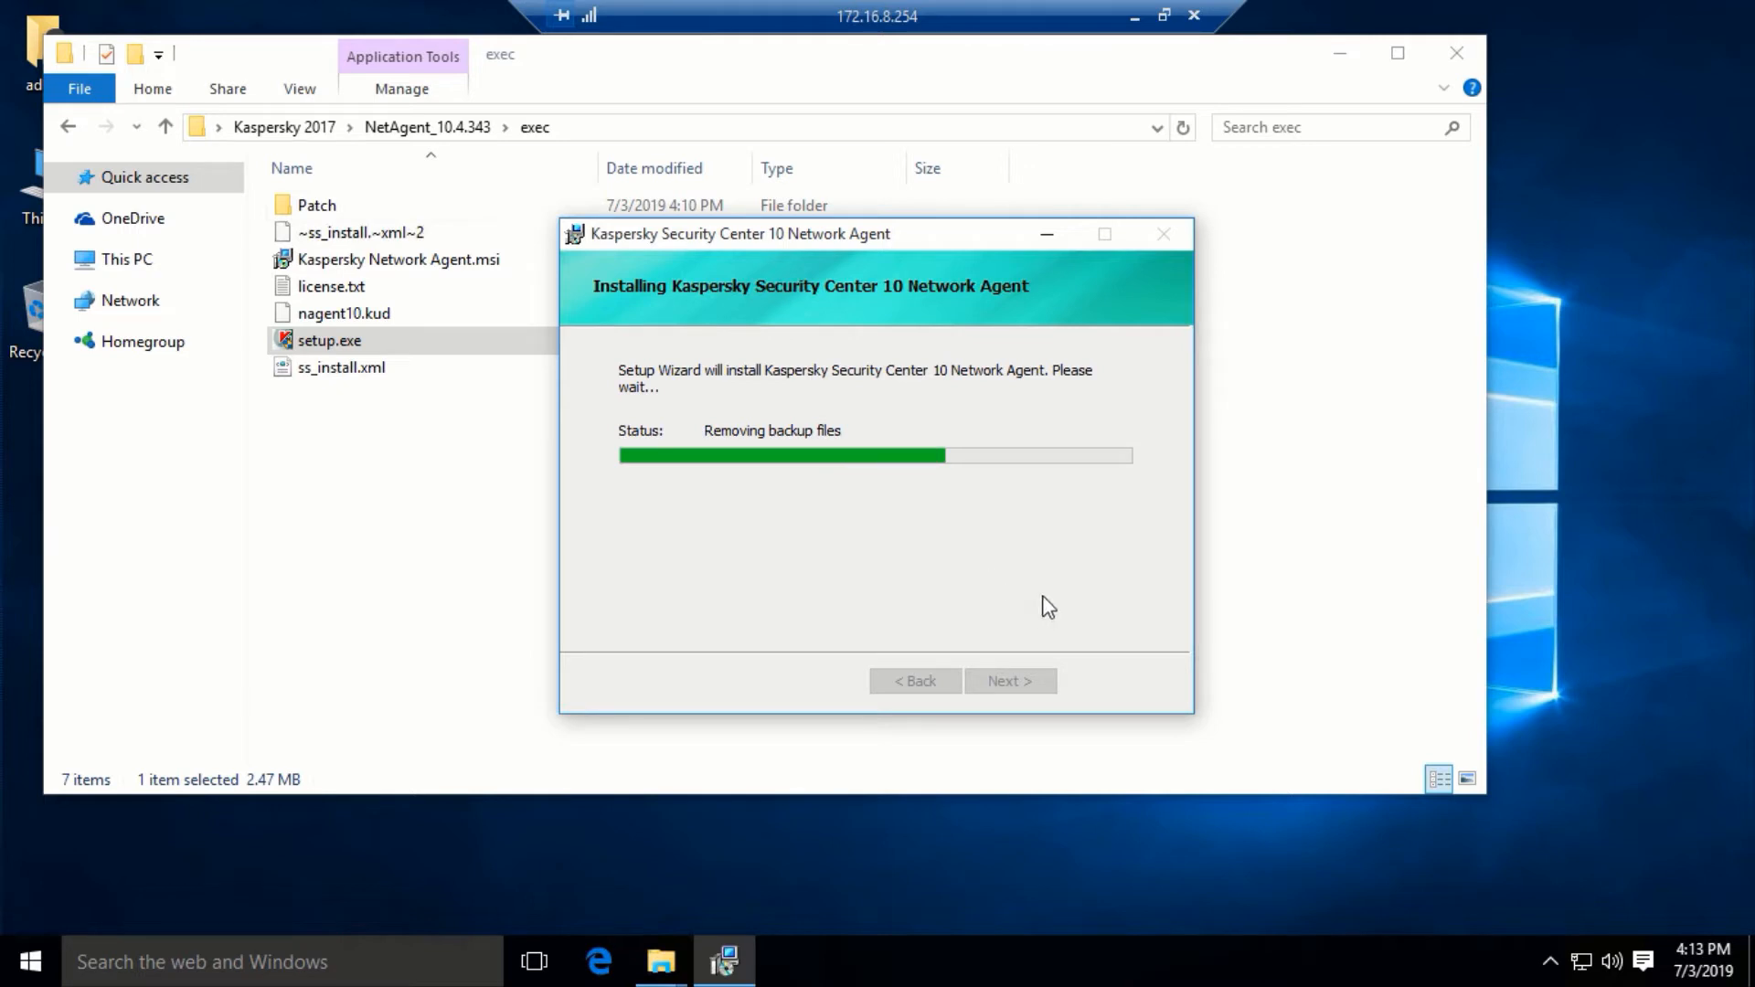
pyautogui.rightClick(779, 845)
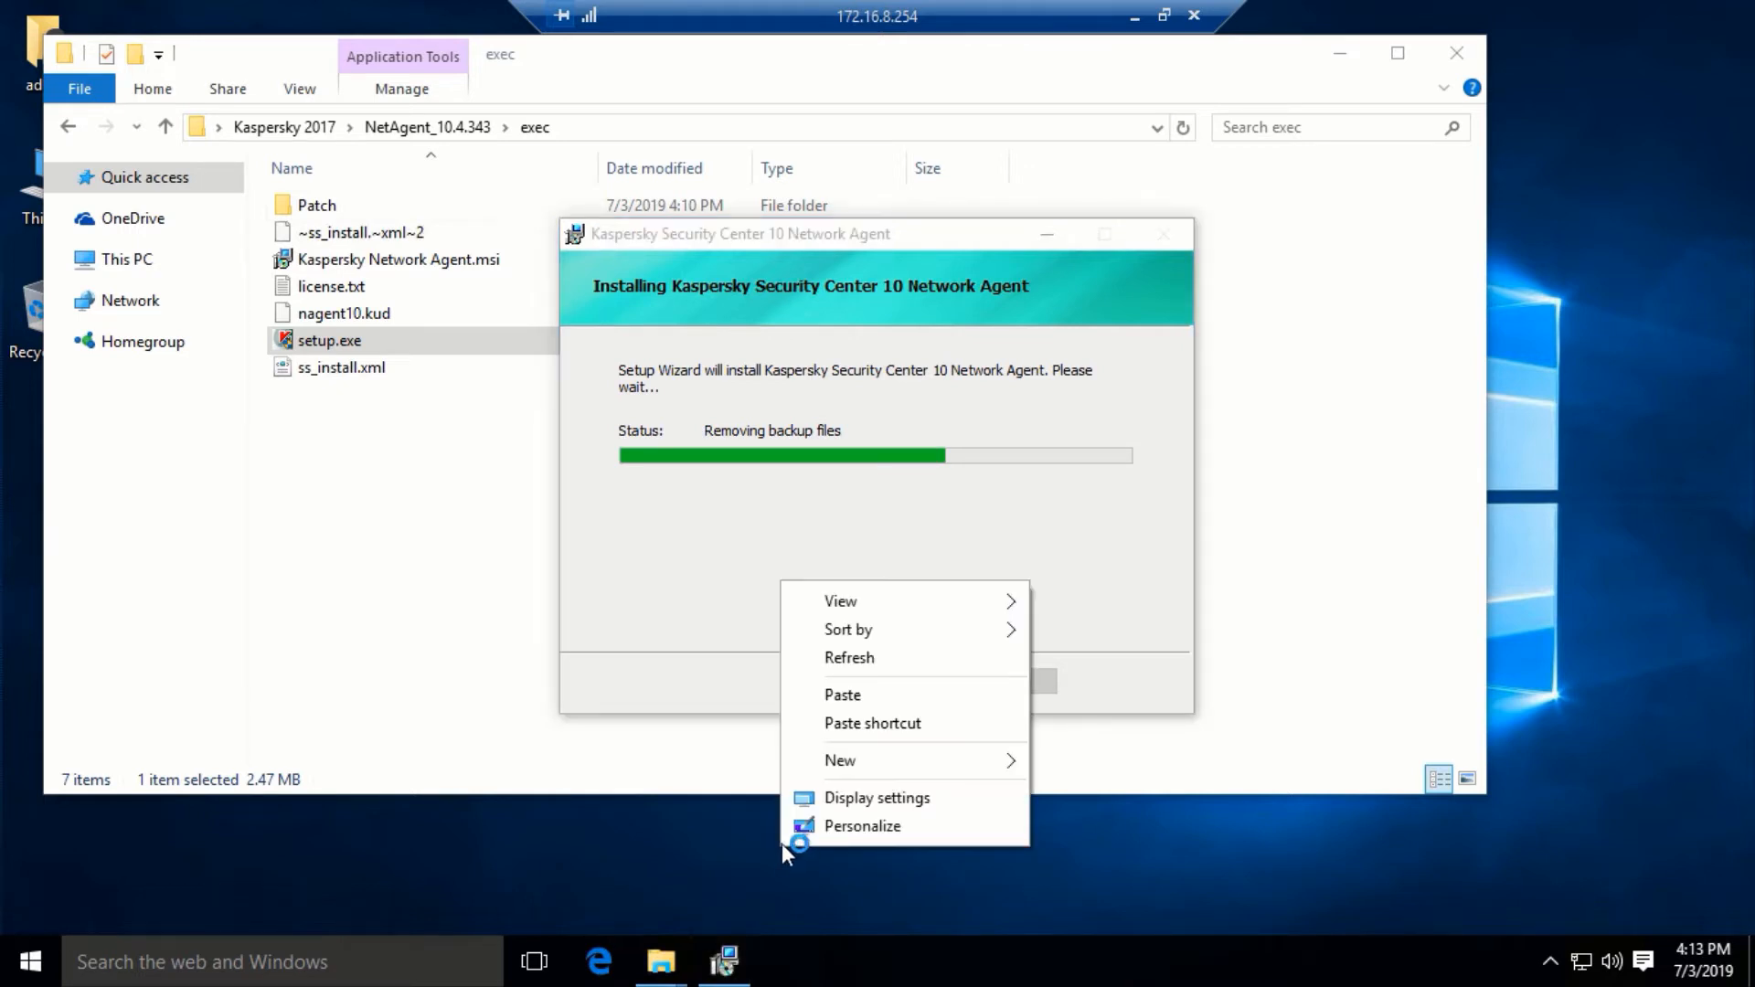
pyautogui.click(892, 658)
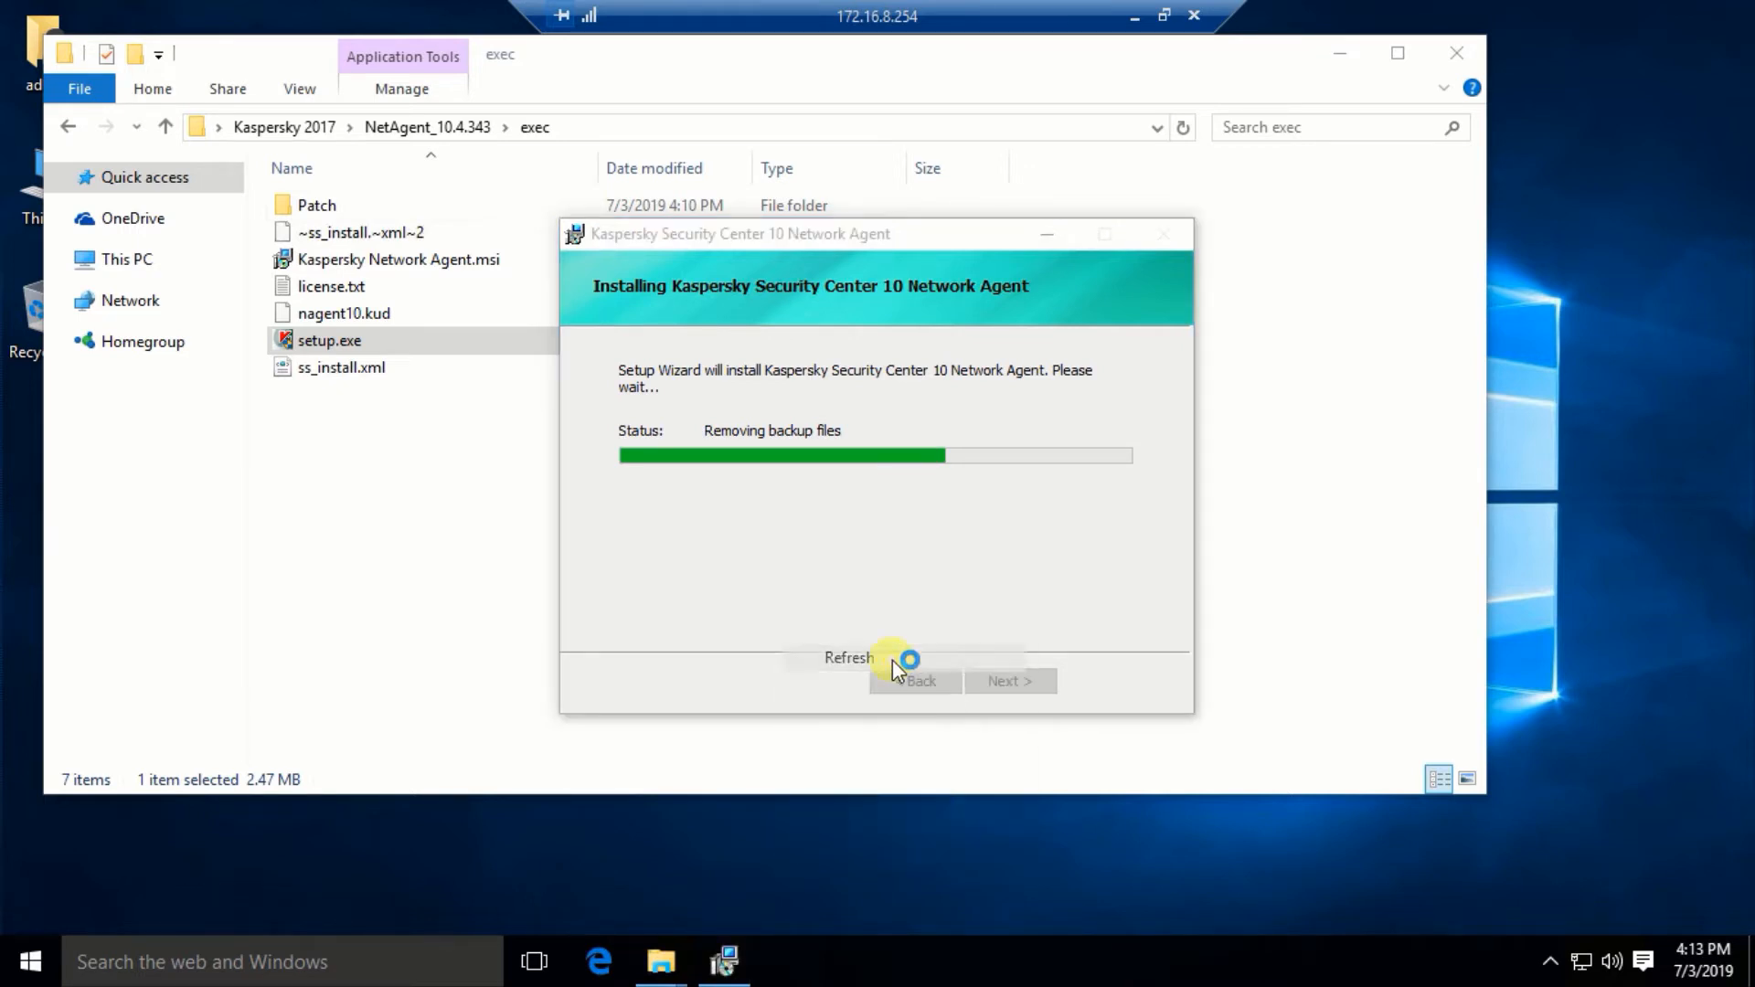
pyautogui.rightClick(836, 861)
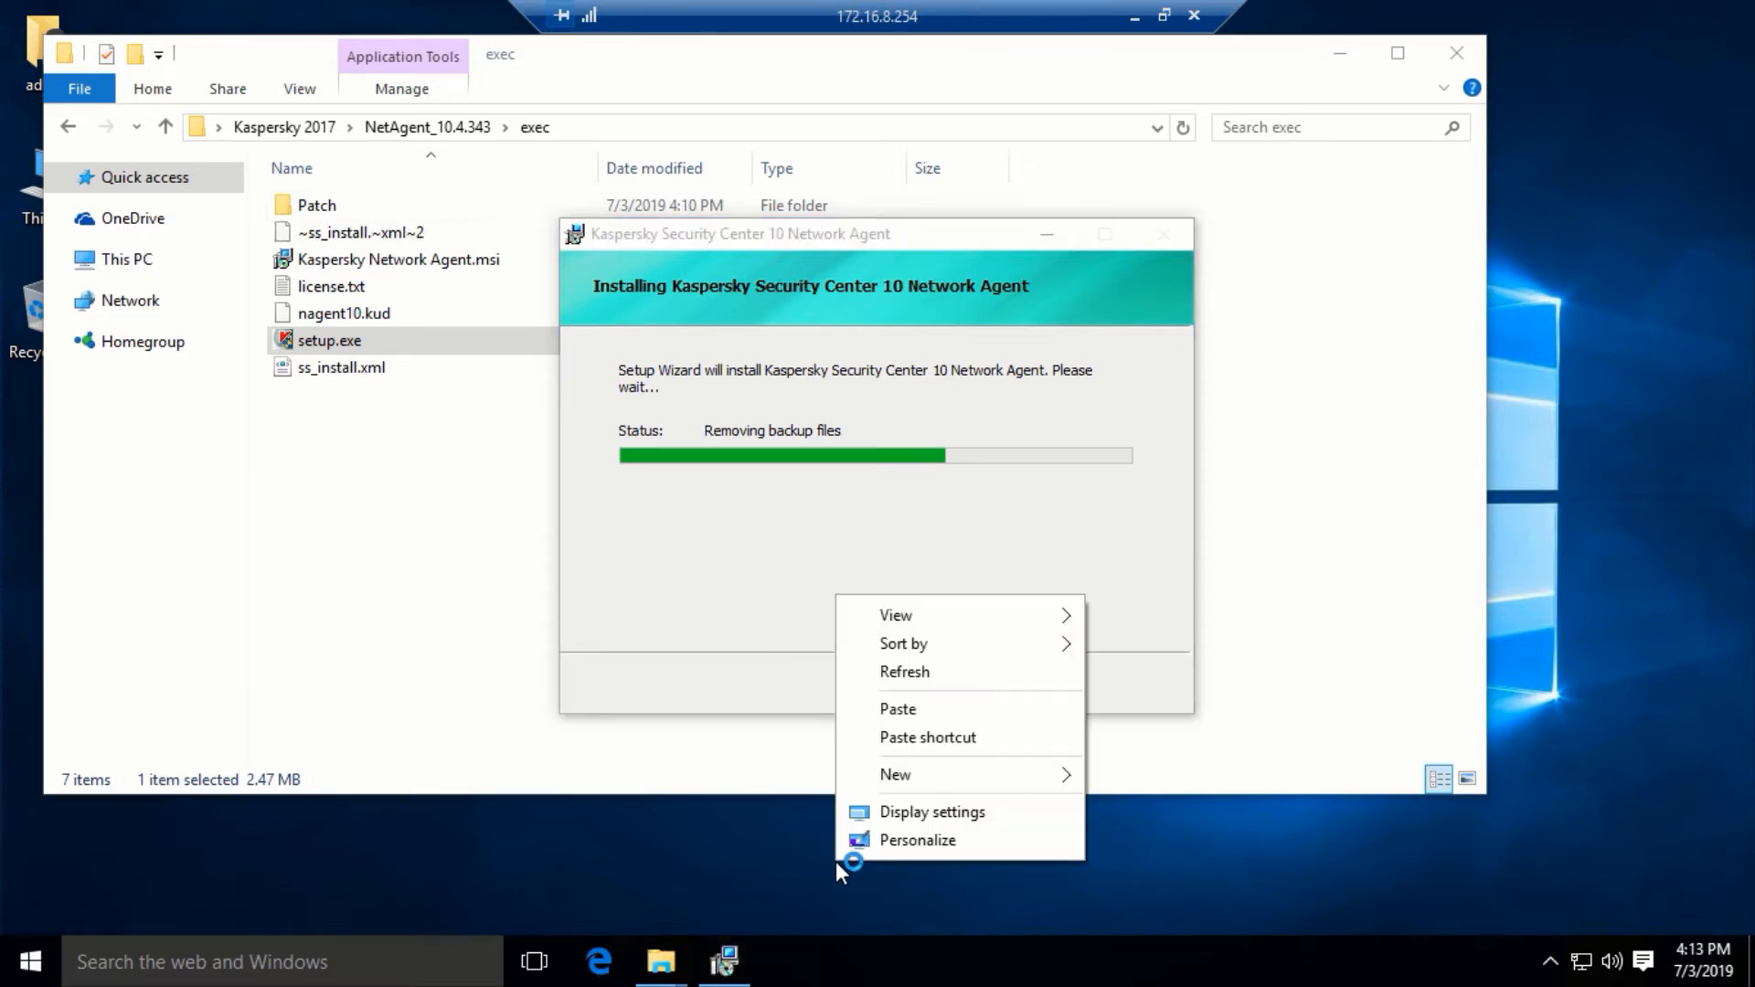
pyautogui.click(936, 671)
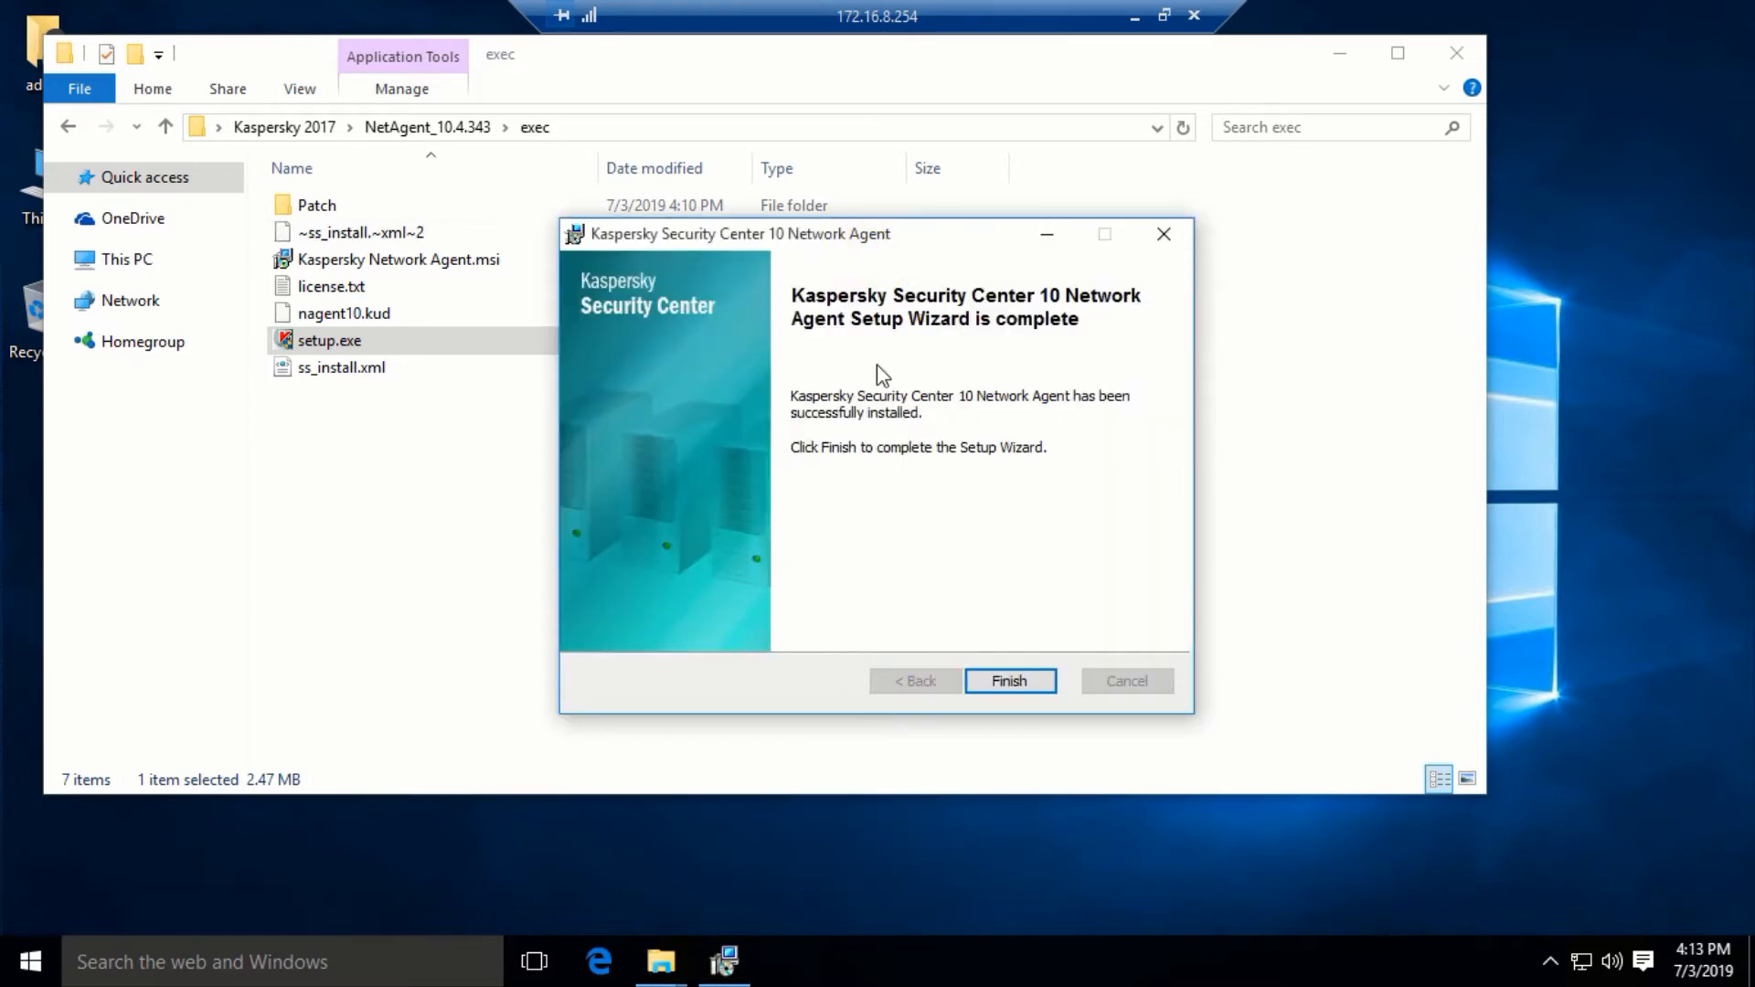
# Finish the Network Agent setup wizard and refresh the exec folder
pyautogui.click(1007, 679)
pyautogui.click(674, 698)
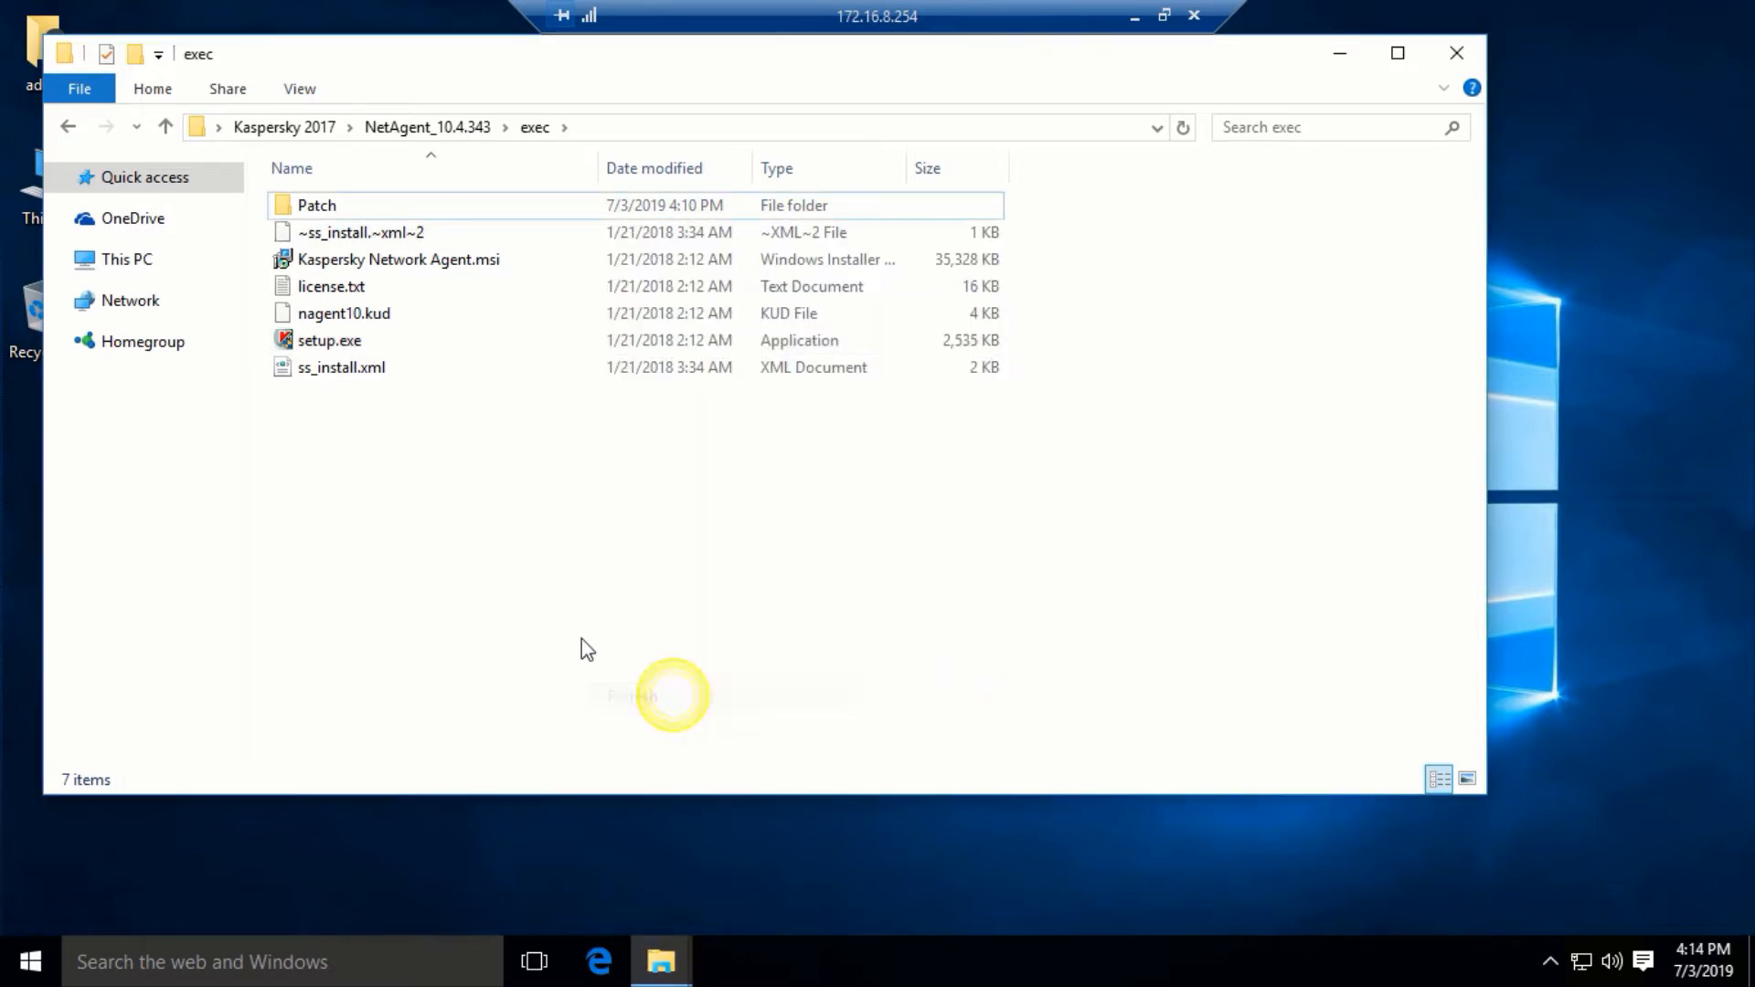
pyautogui.rightClick(507, 578)
pyautogui.click(613, 679)
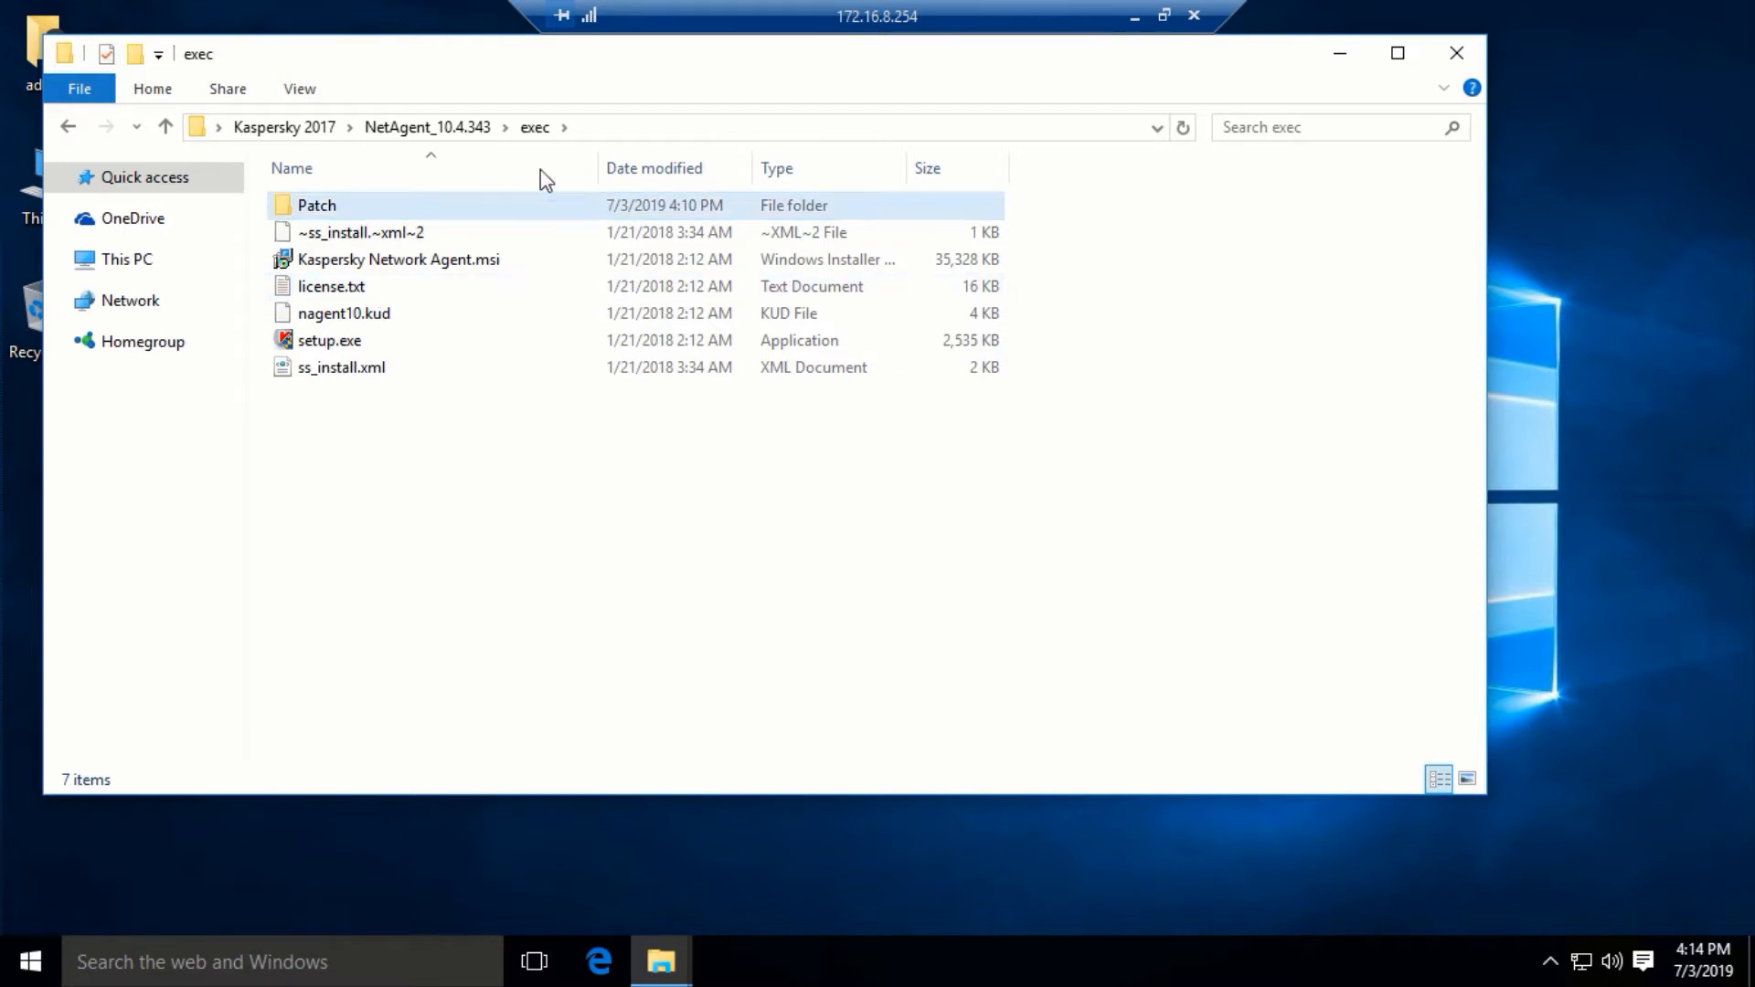
# Run setup.exe from the exec folder of KES_10.3.0.6294 and authorise it with the administrator password
pyautogui.click(436, 127)
pyautogui.click(305, 129)
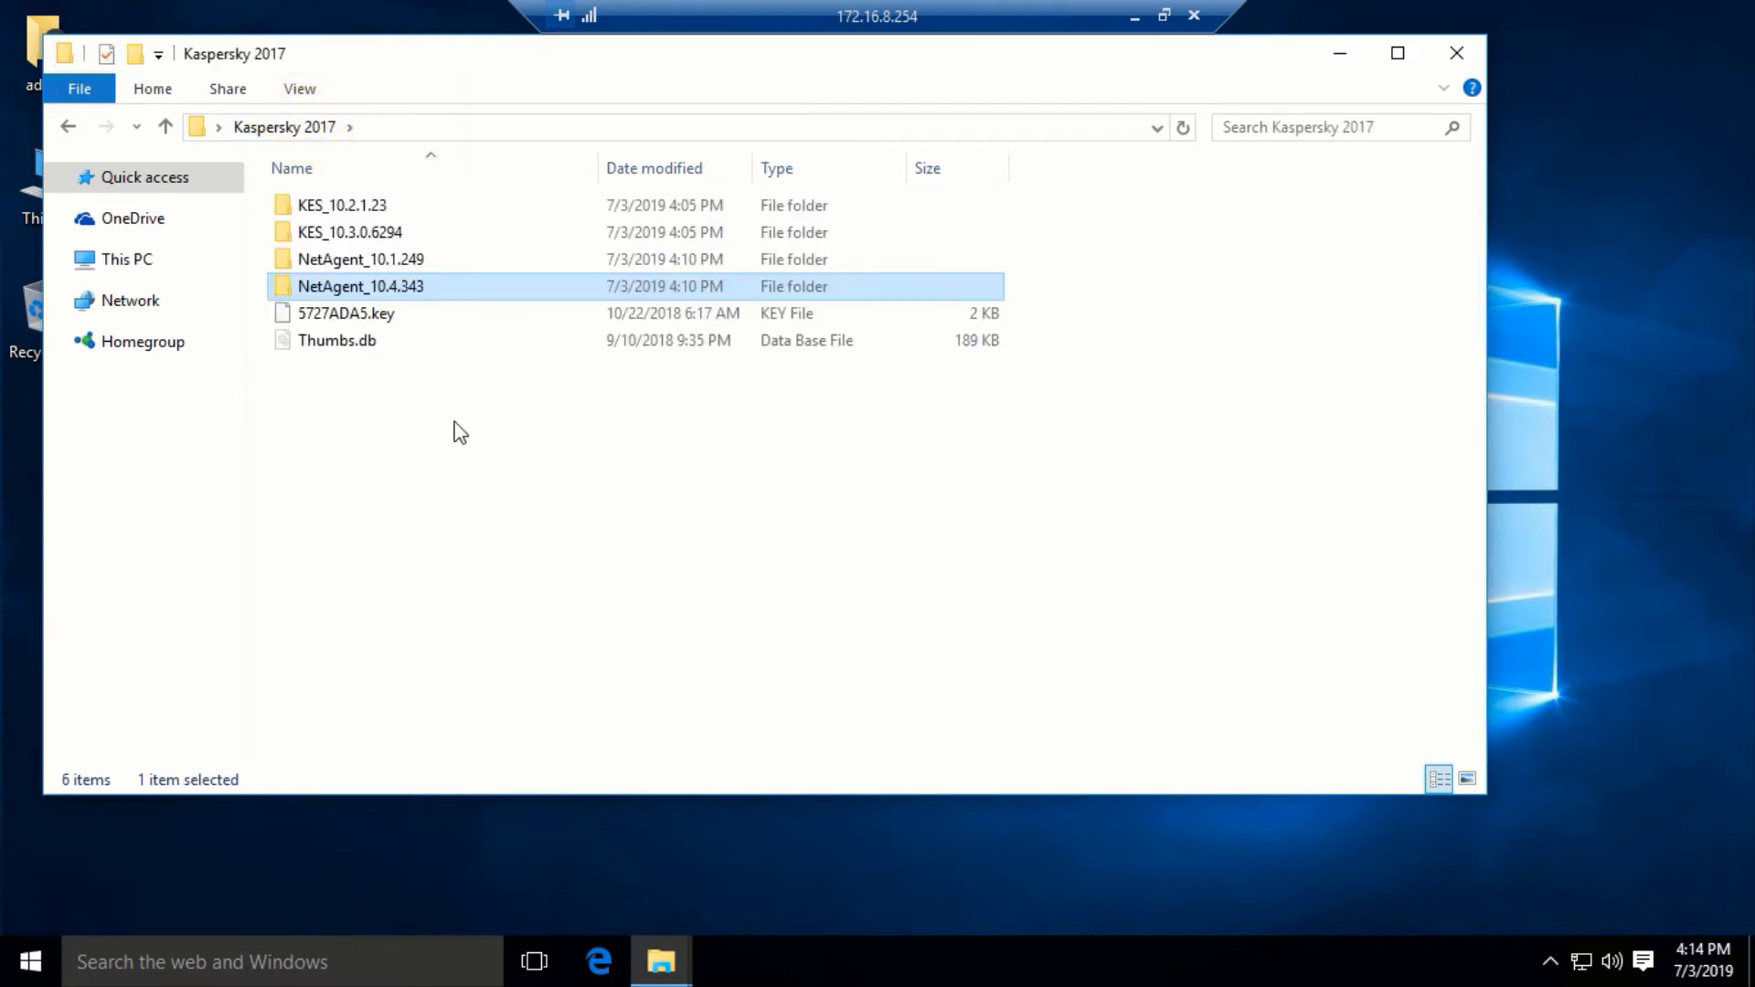
pyautogui.doubleClick(350, 233)
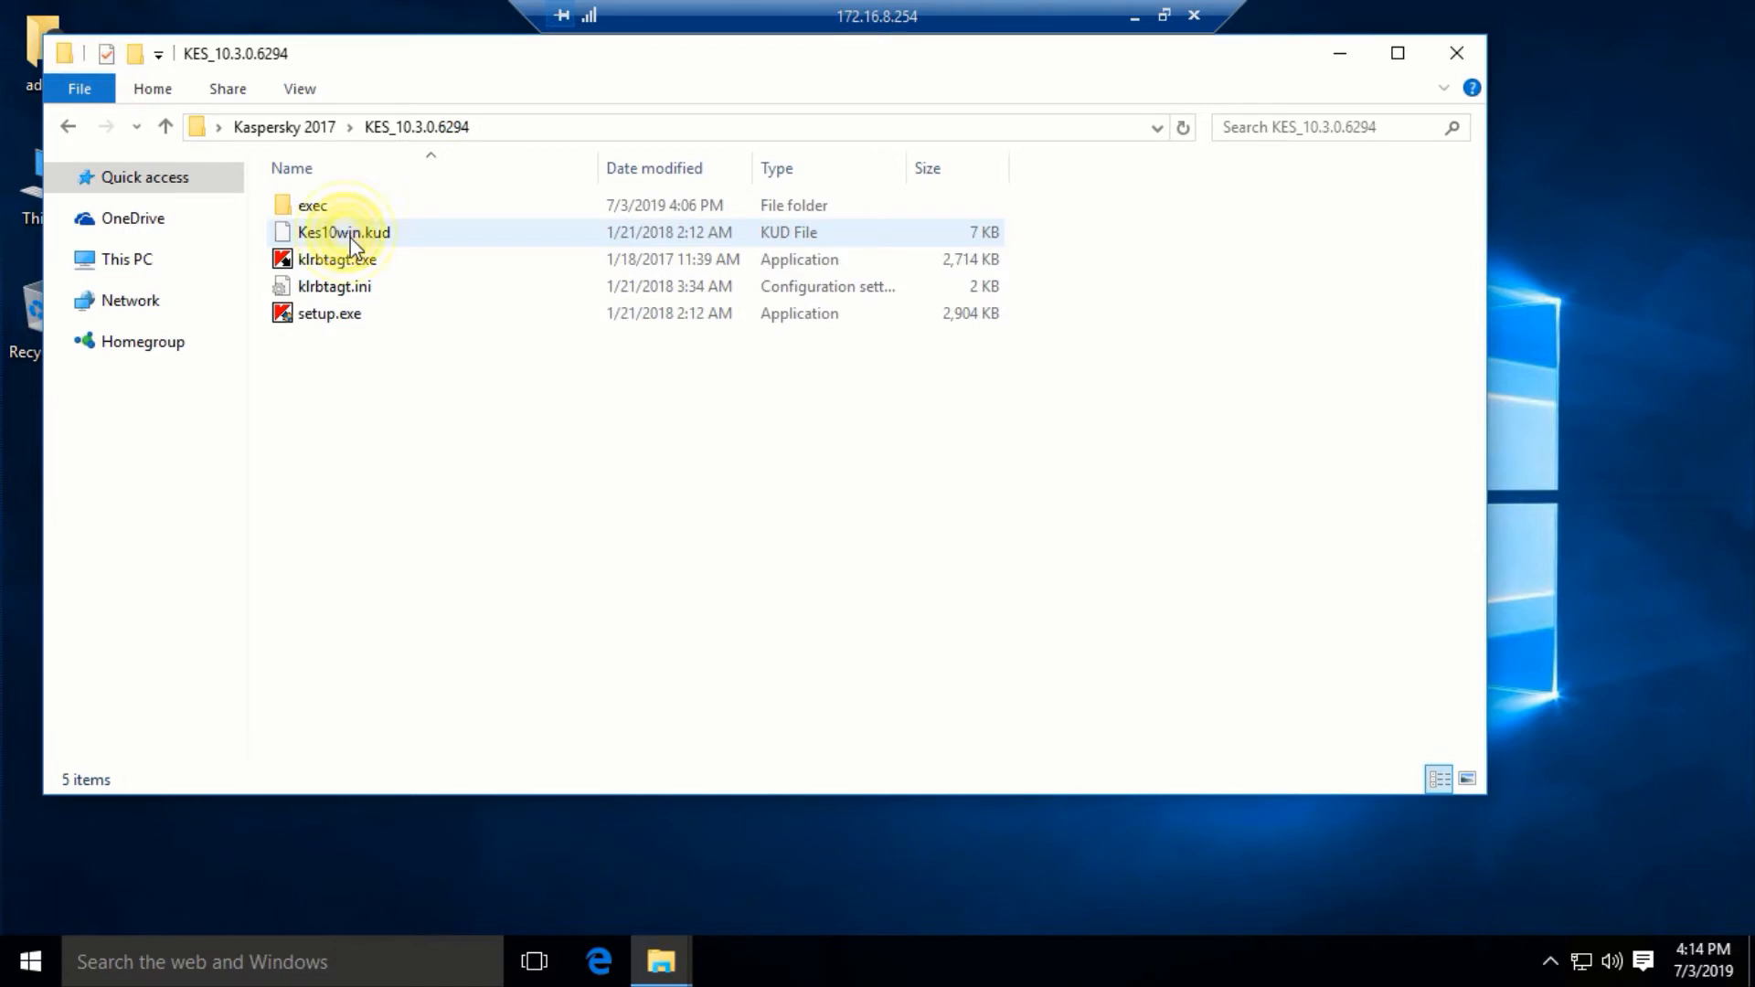
pyautogui.doubleClick(313, 206)
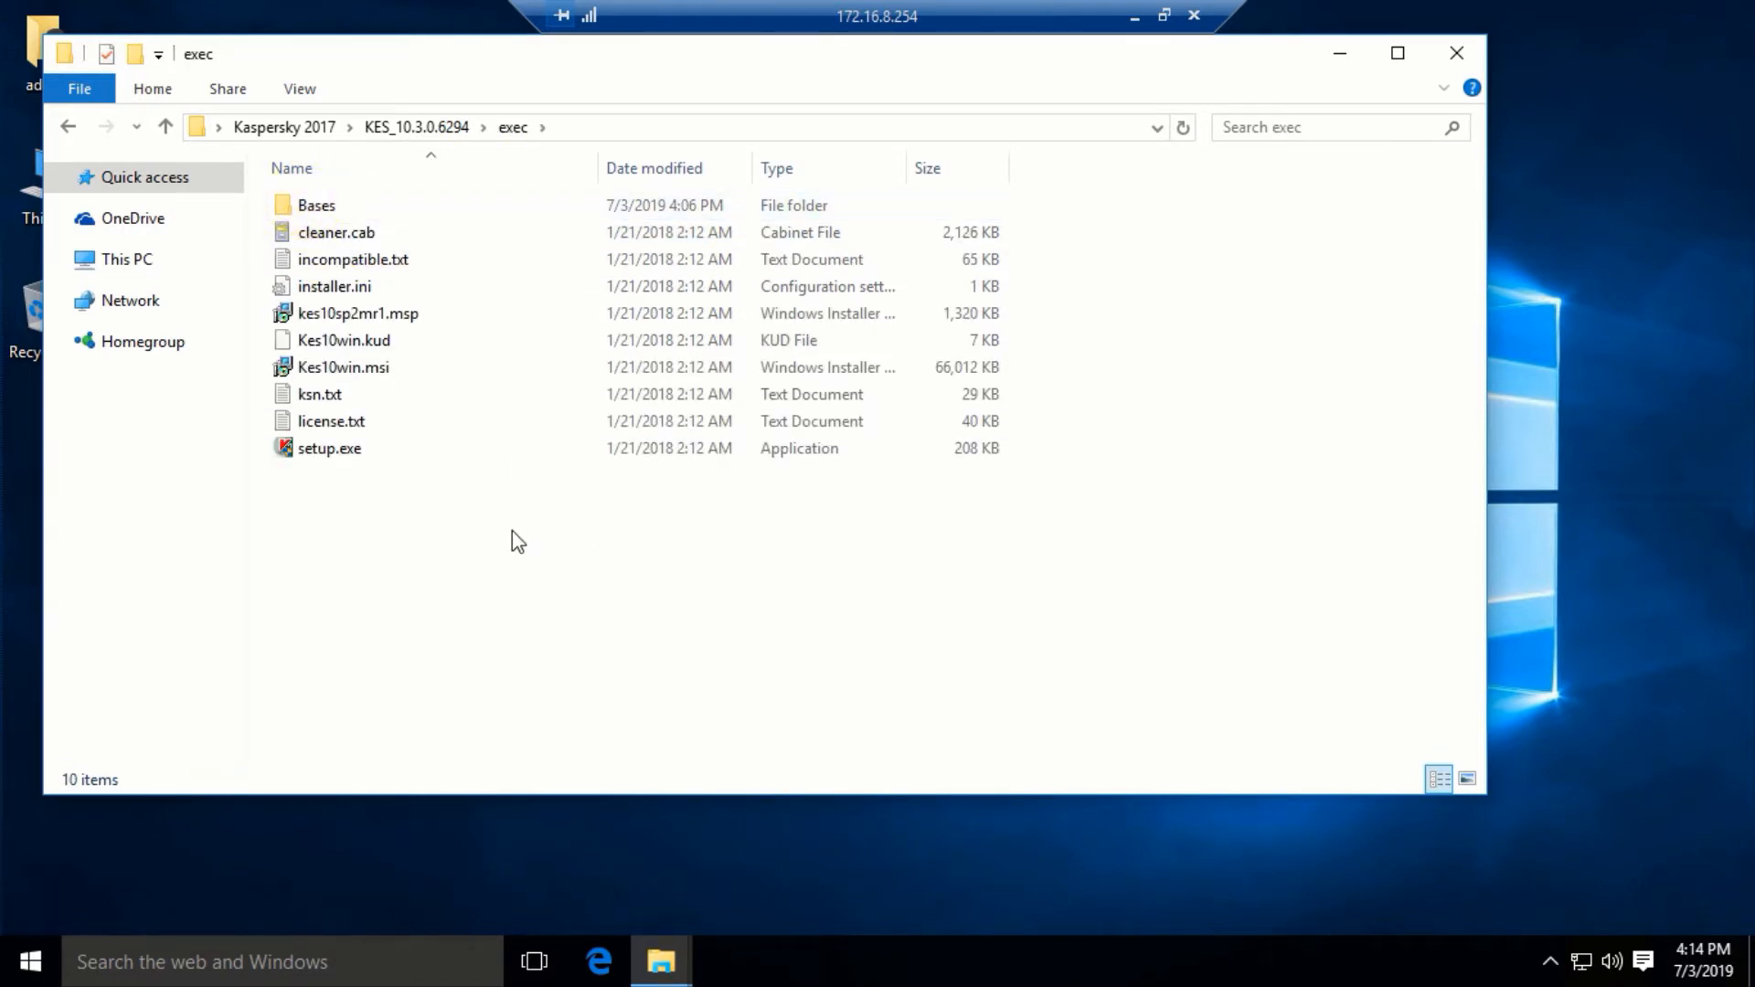
pyautogui.doubleClick(342, 452)
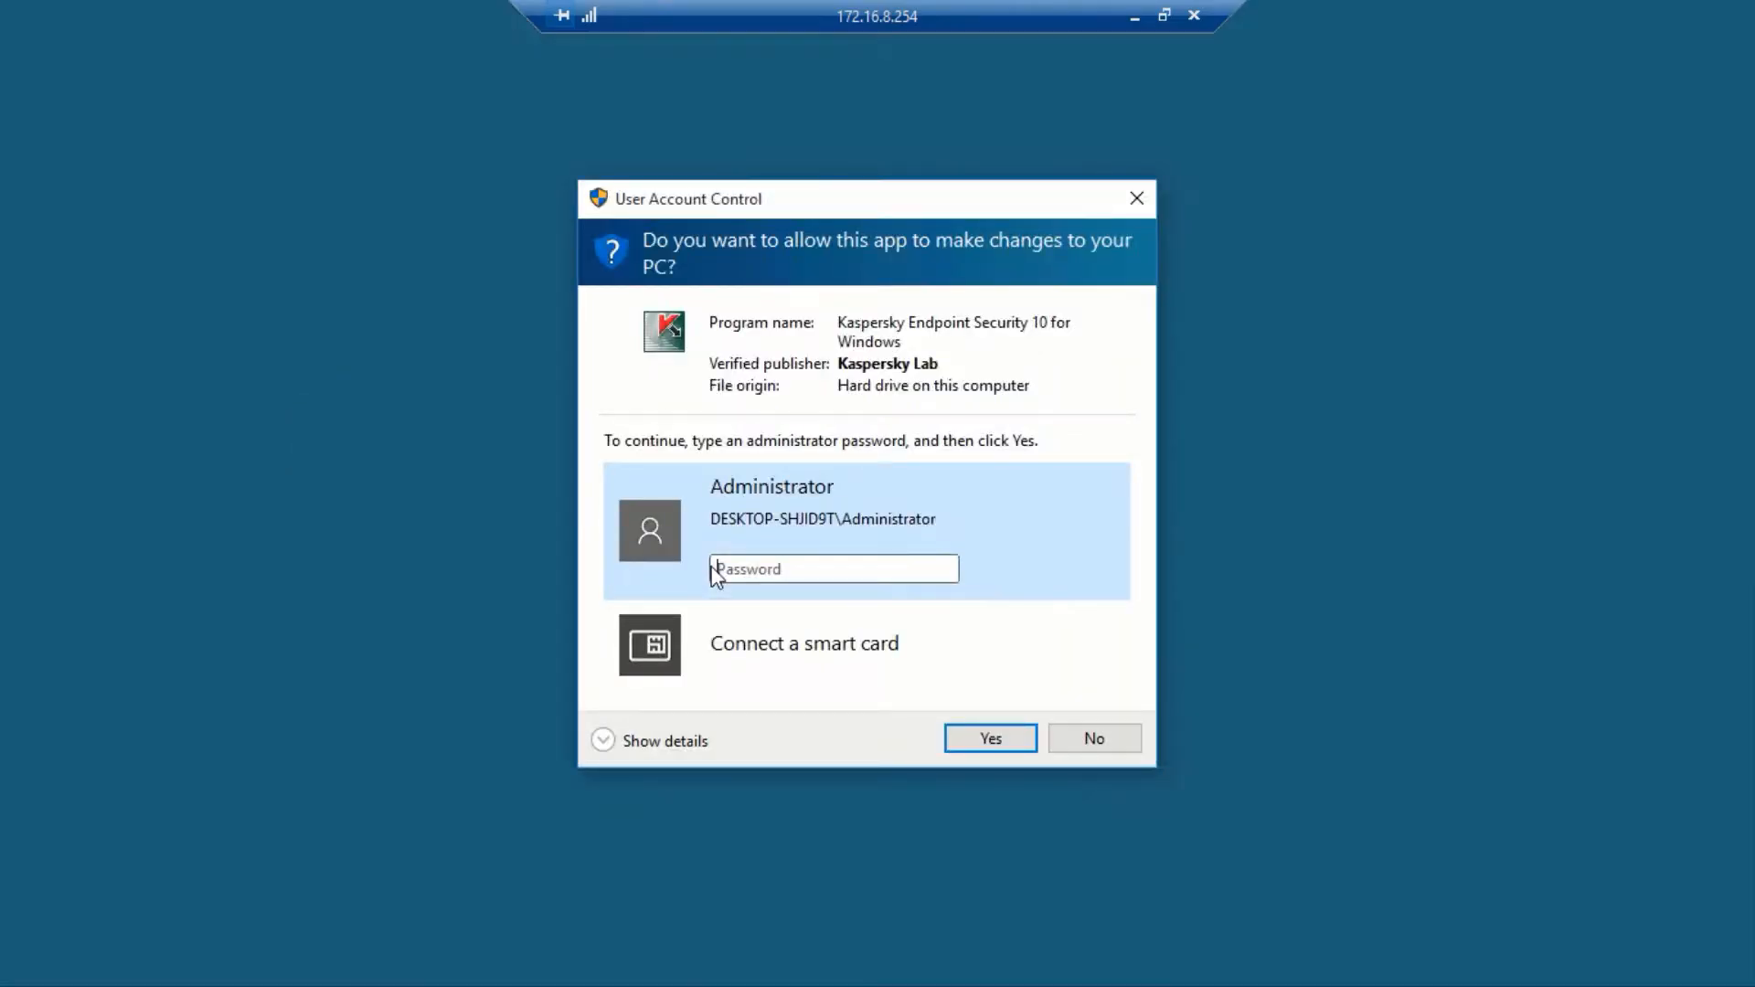
pyautogui.write('***')
pyautogui.click(991, 740)
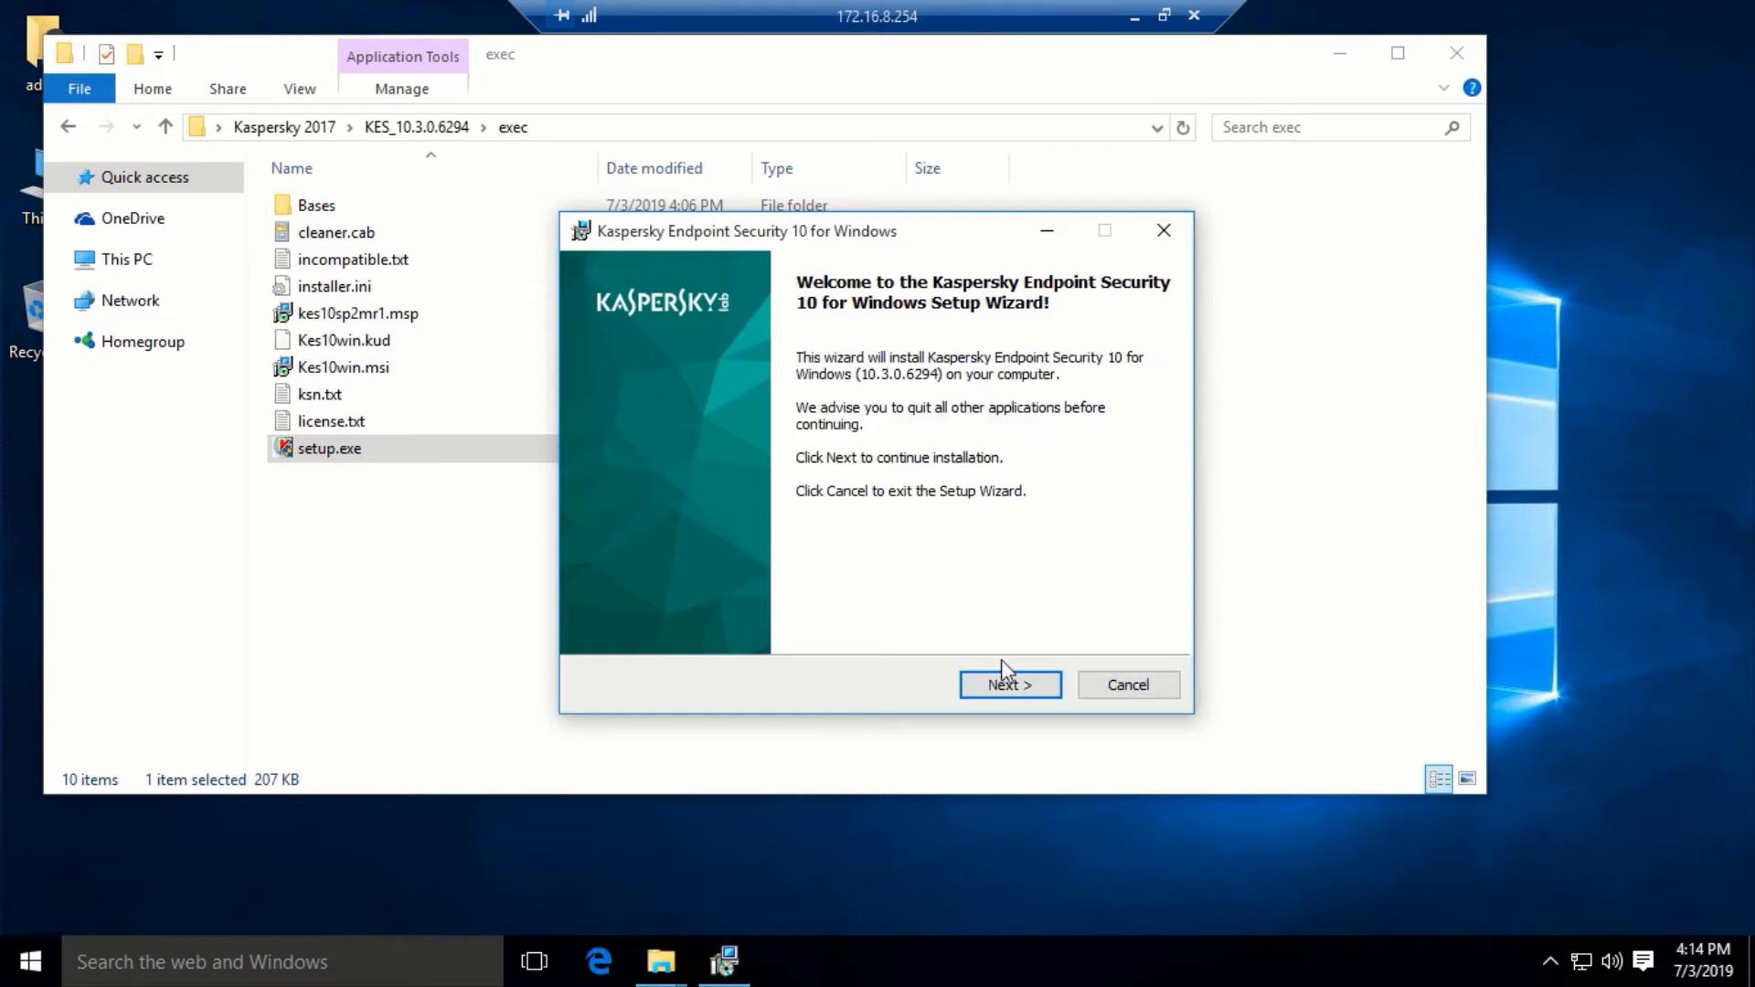
# Accept the Kaspersky Endpoint Security 10 license terms and start a Standard installation without the optional Citrix and %PATH% settings
pyautogui.click(1011, 685)
pyautogui.click(727, 626)
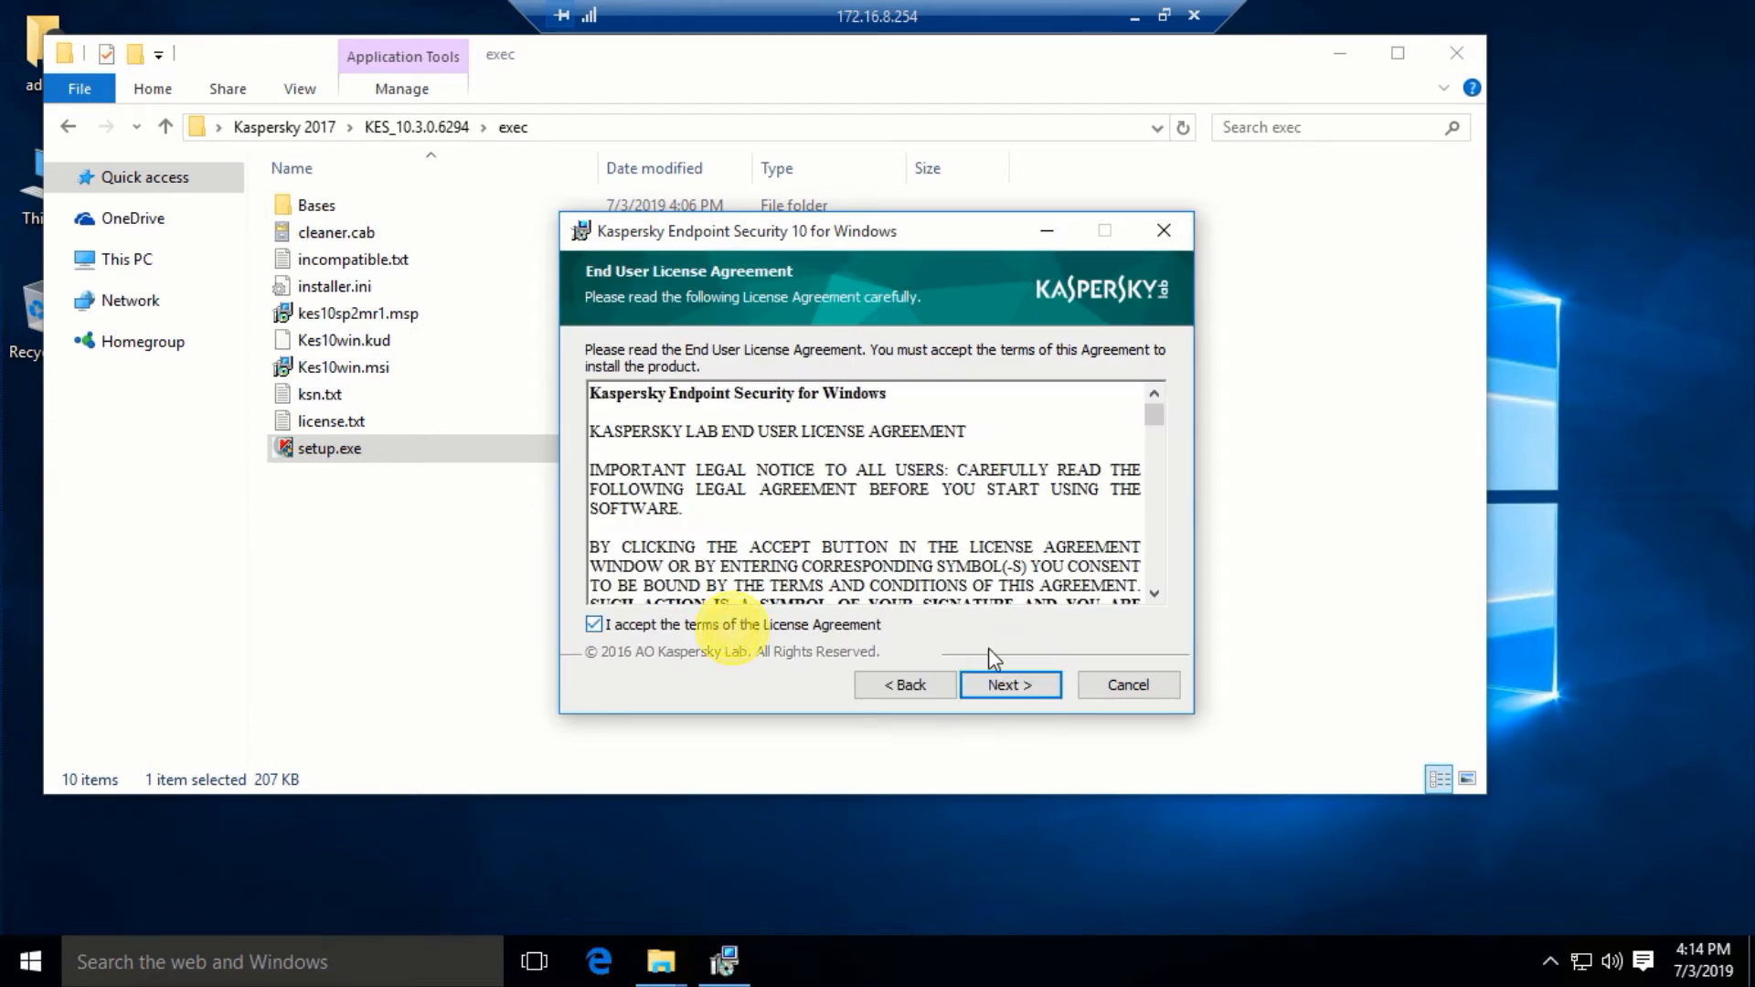
pyautogui.click(1022, 689)
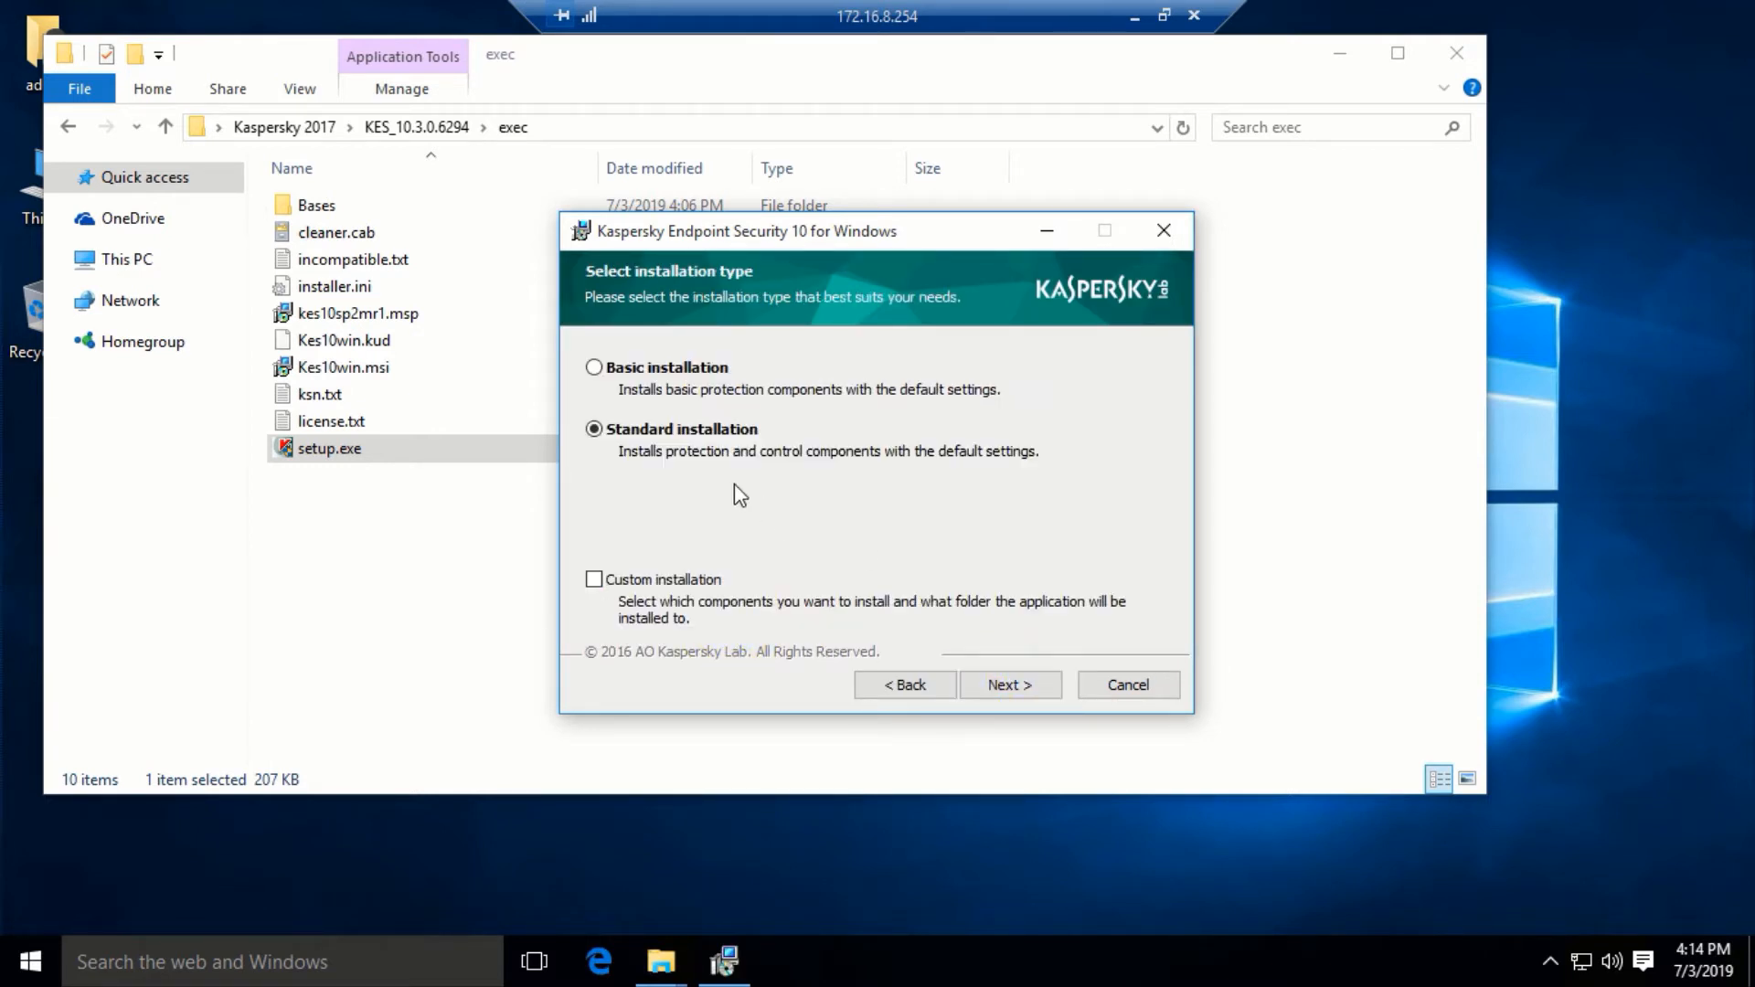
pyautogui.click(1017, 686)
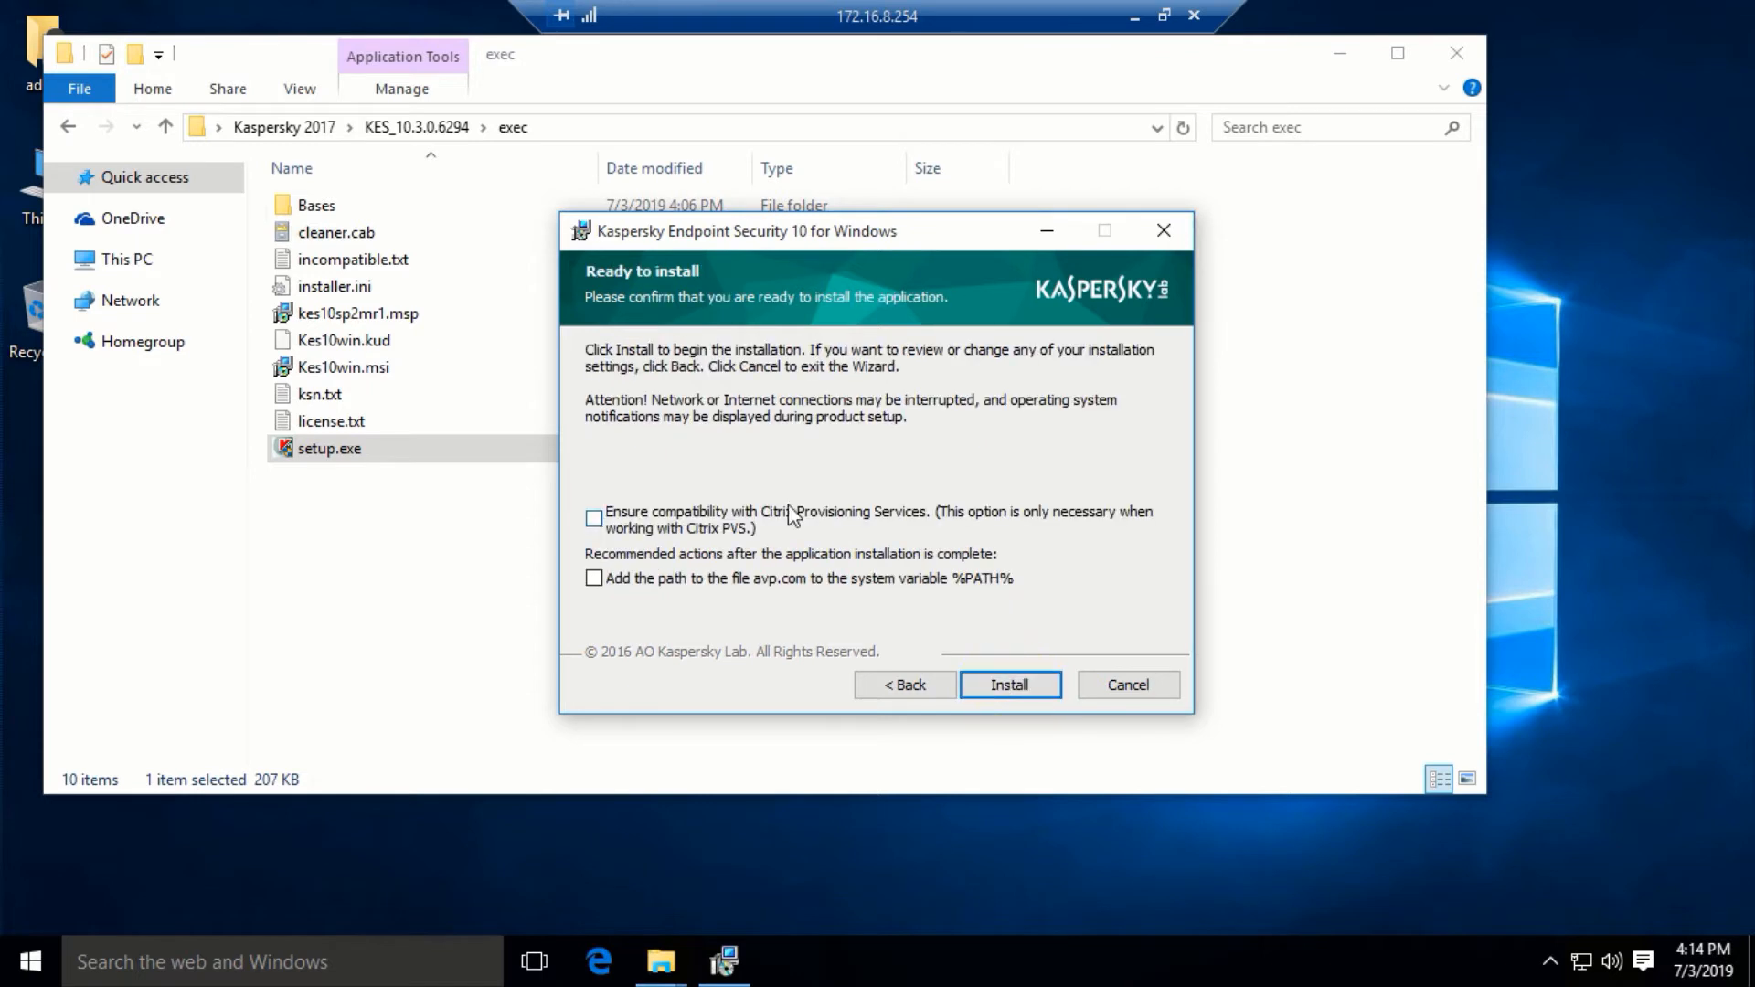
pyautogui.click(1006, 685)
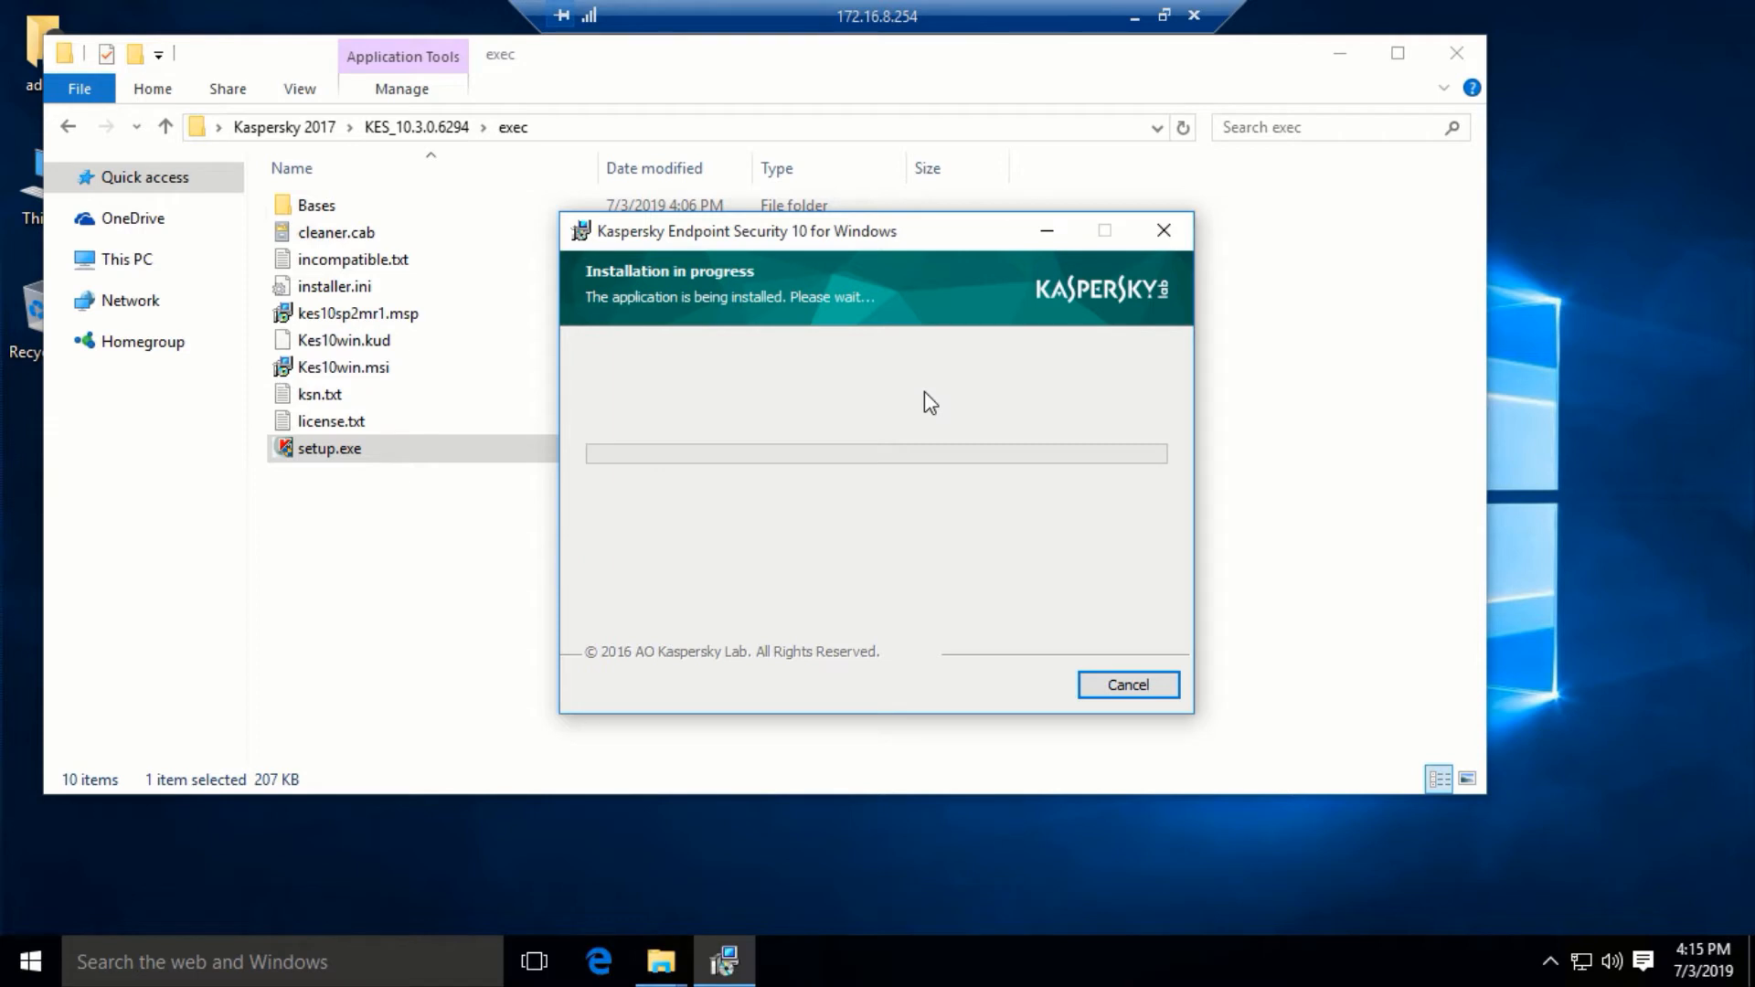
pyautogui.rightClick(845, 874)
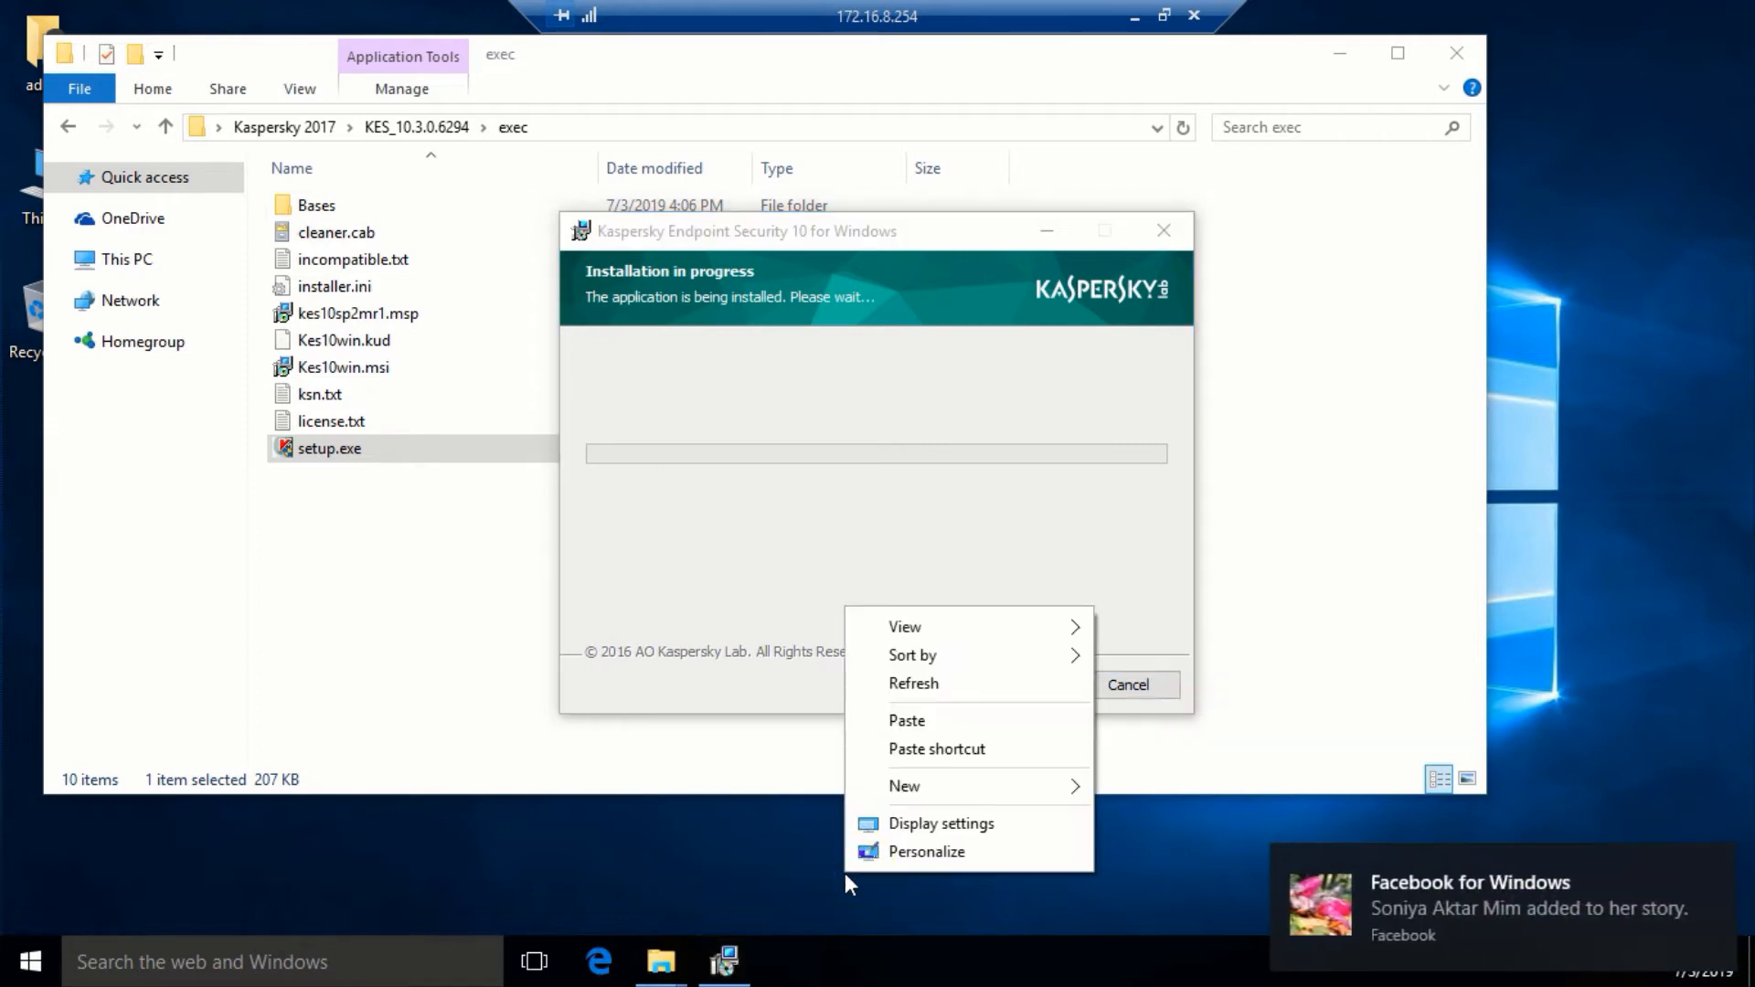
pyautogui.click(962, 681)
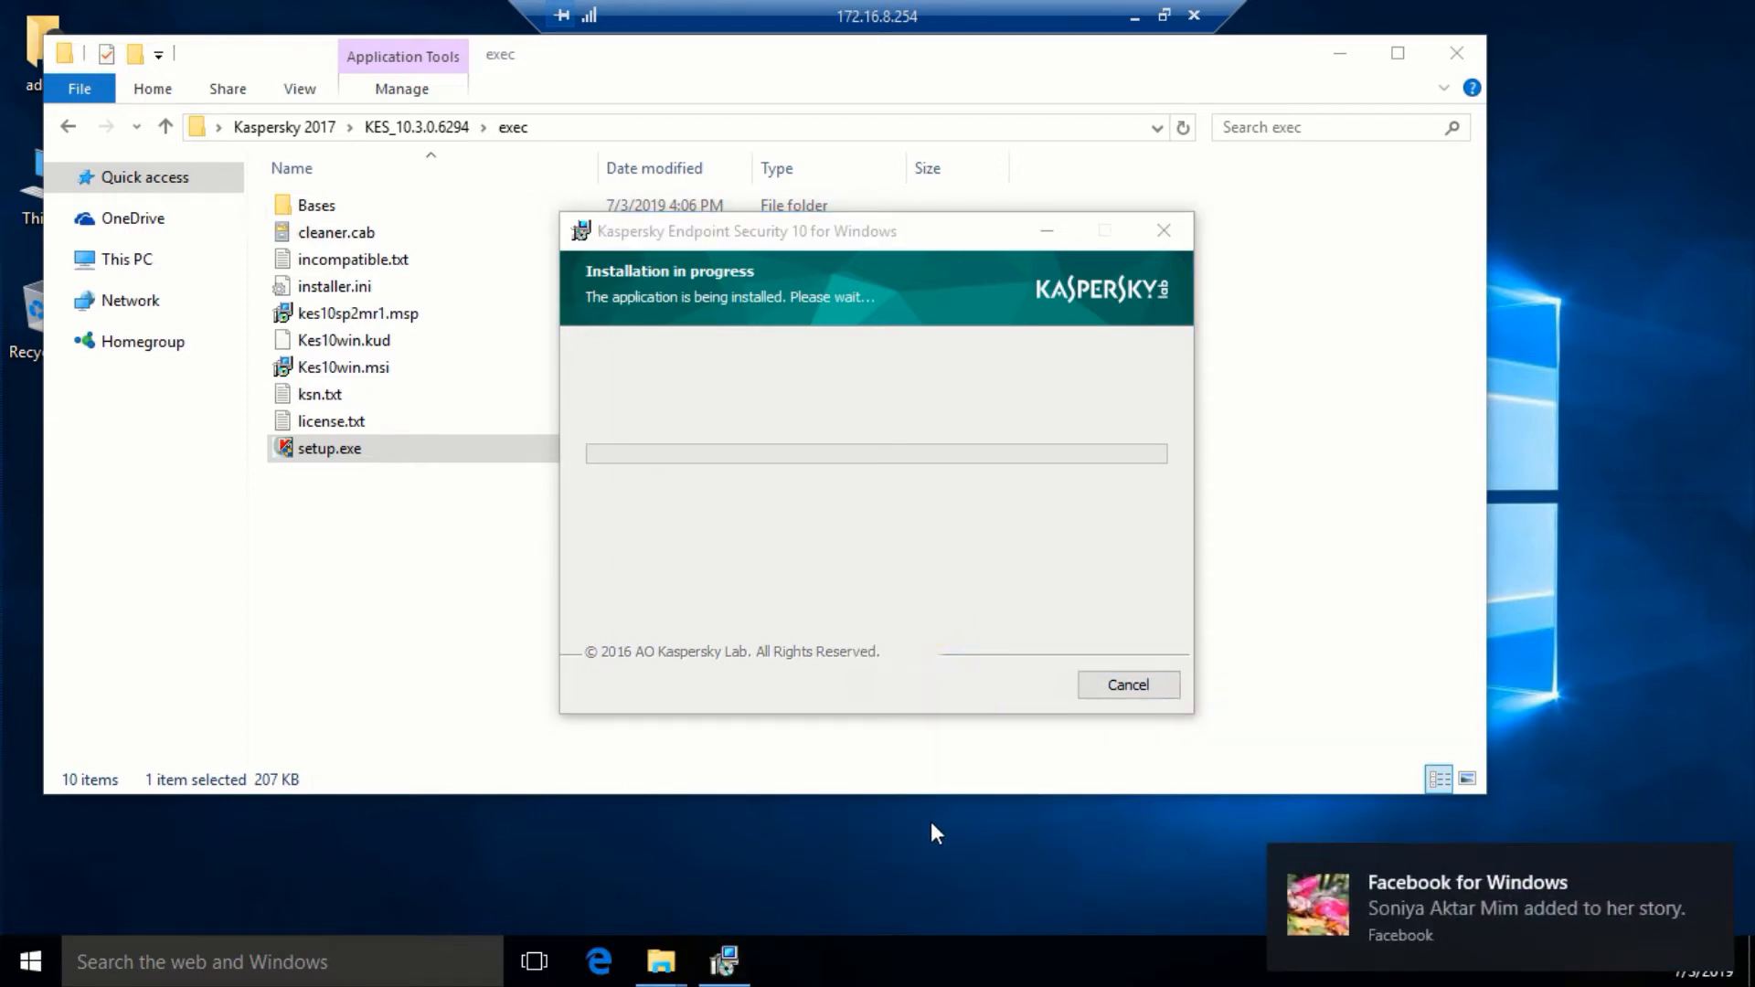
pyautogui.click(870, 336)
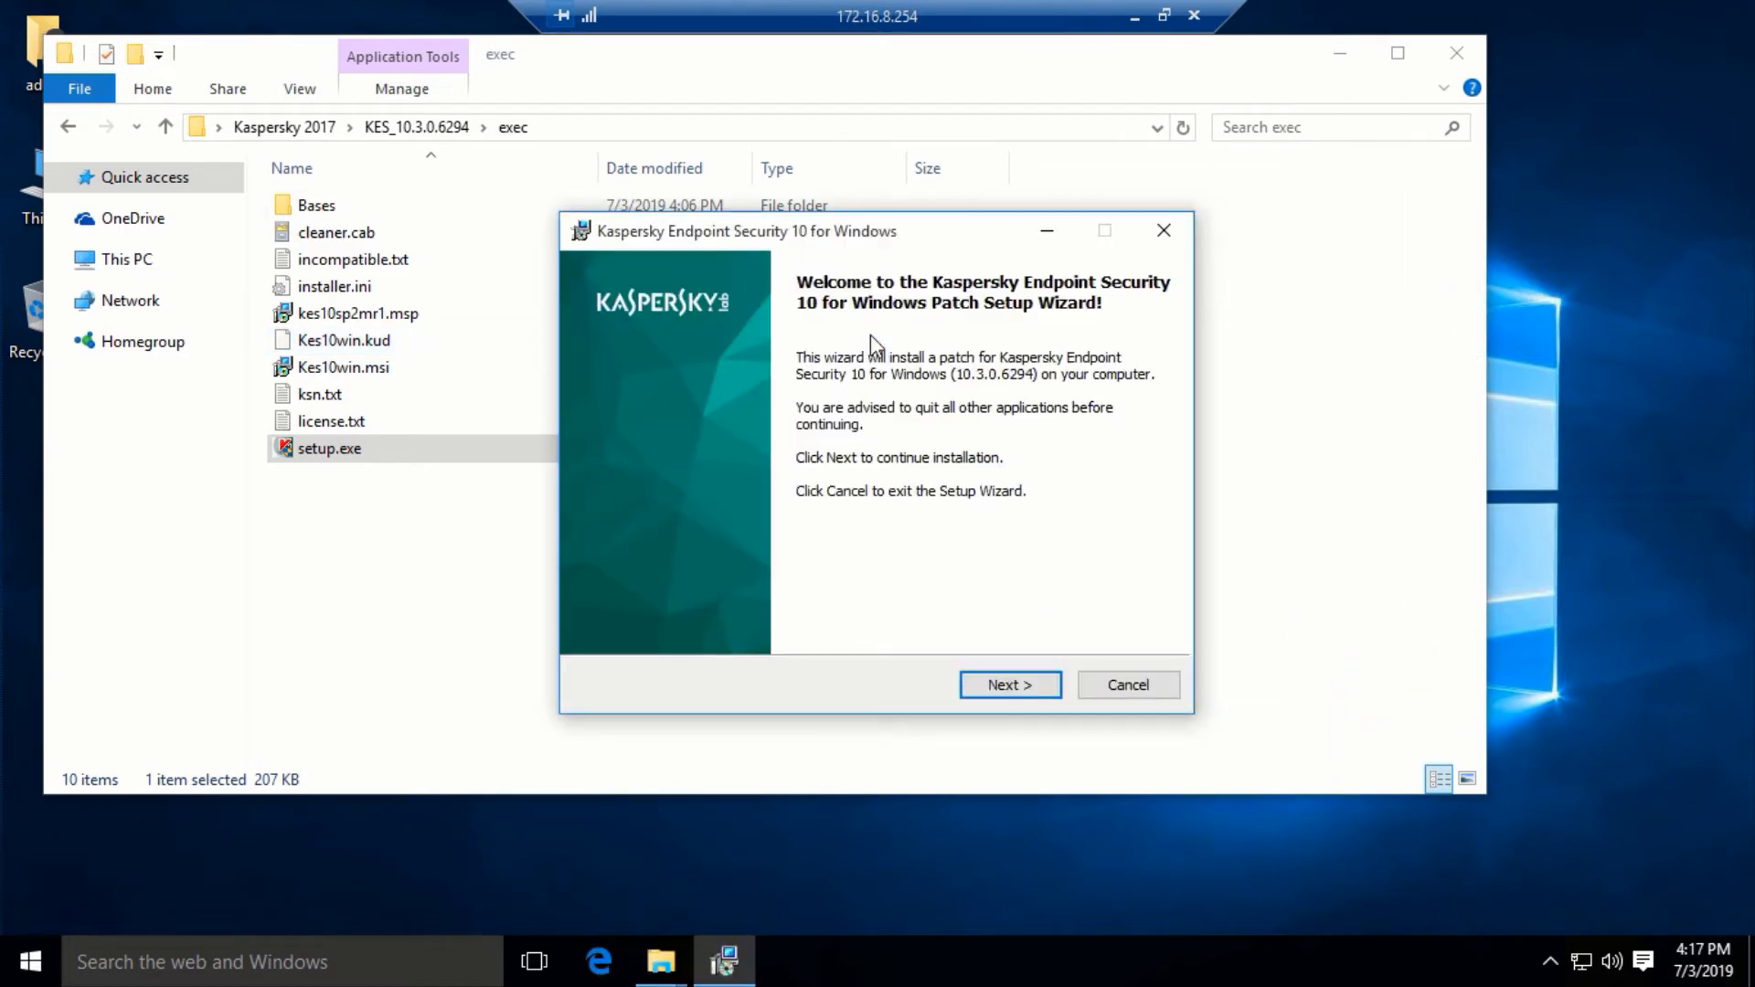
# Accept the license terms in the Endpoint Security Patch Setup Wizard and start installing the patch
pyautogui.click(1014, 692)
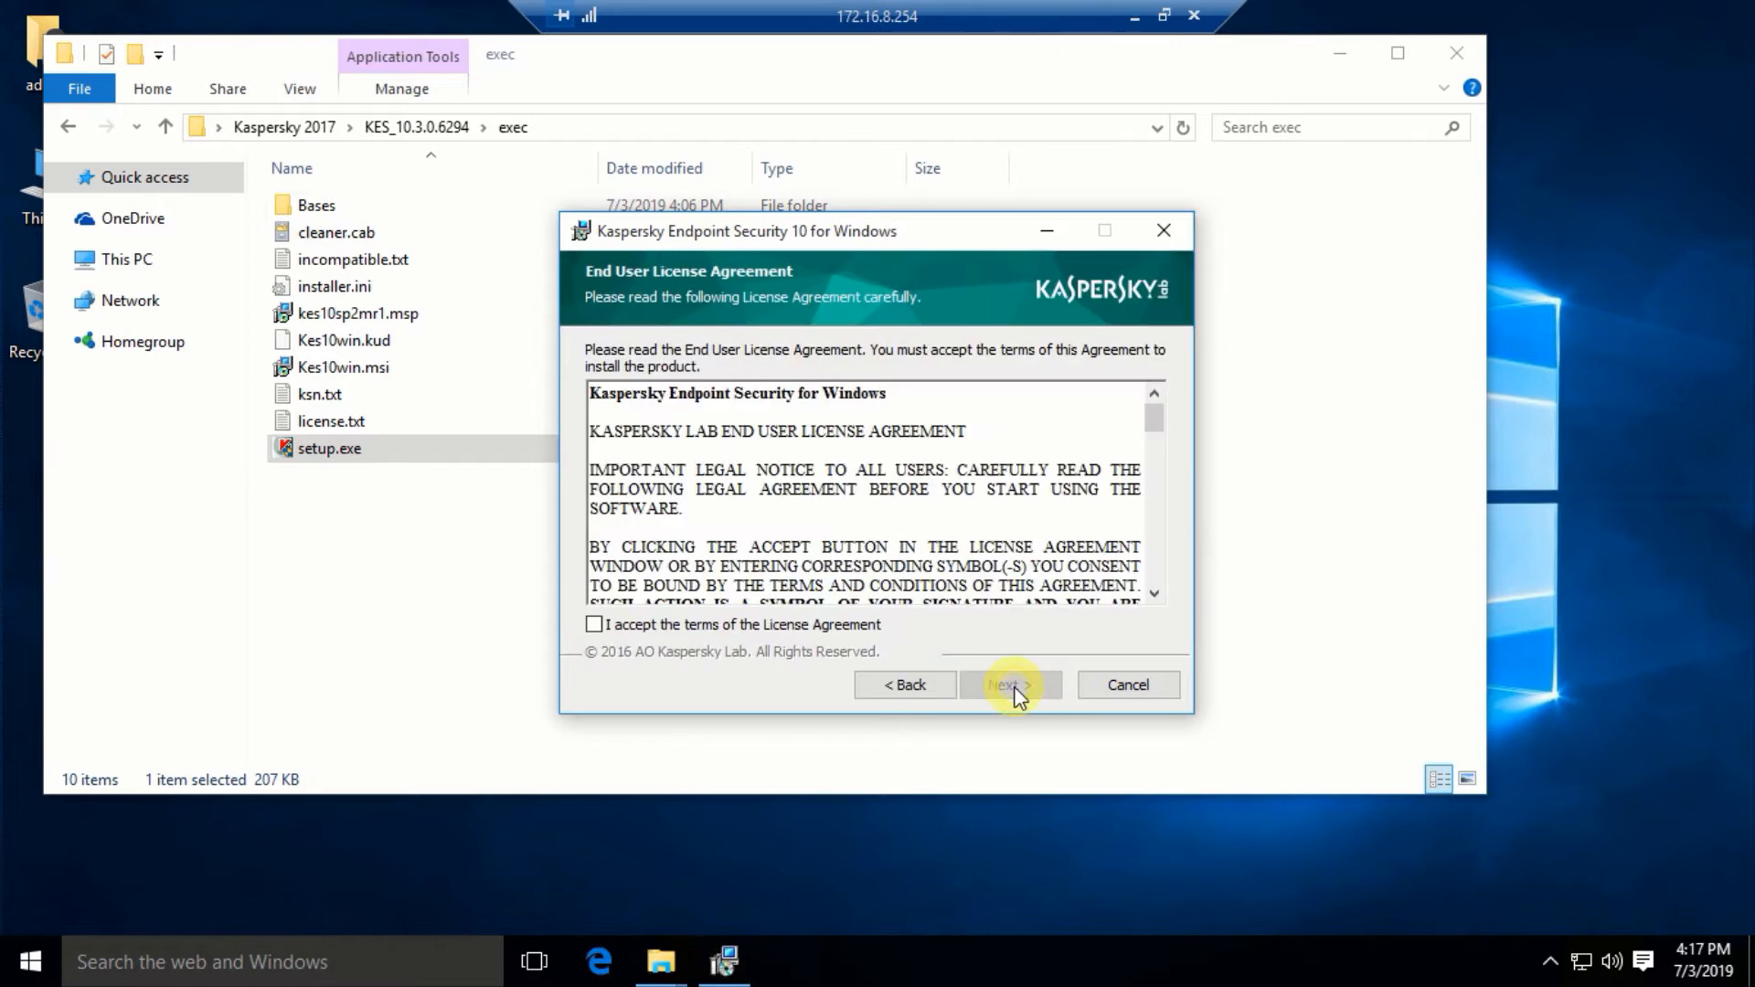
pyautogui.click(766, 625)
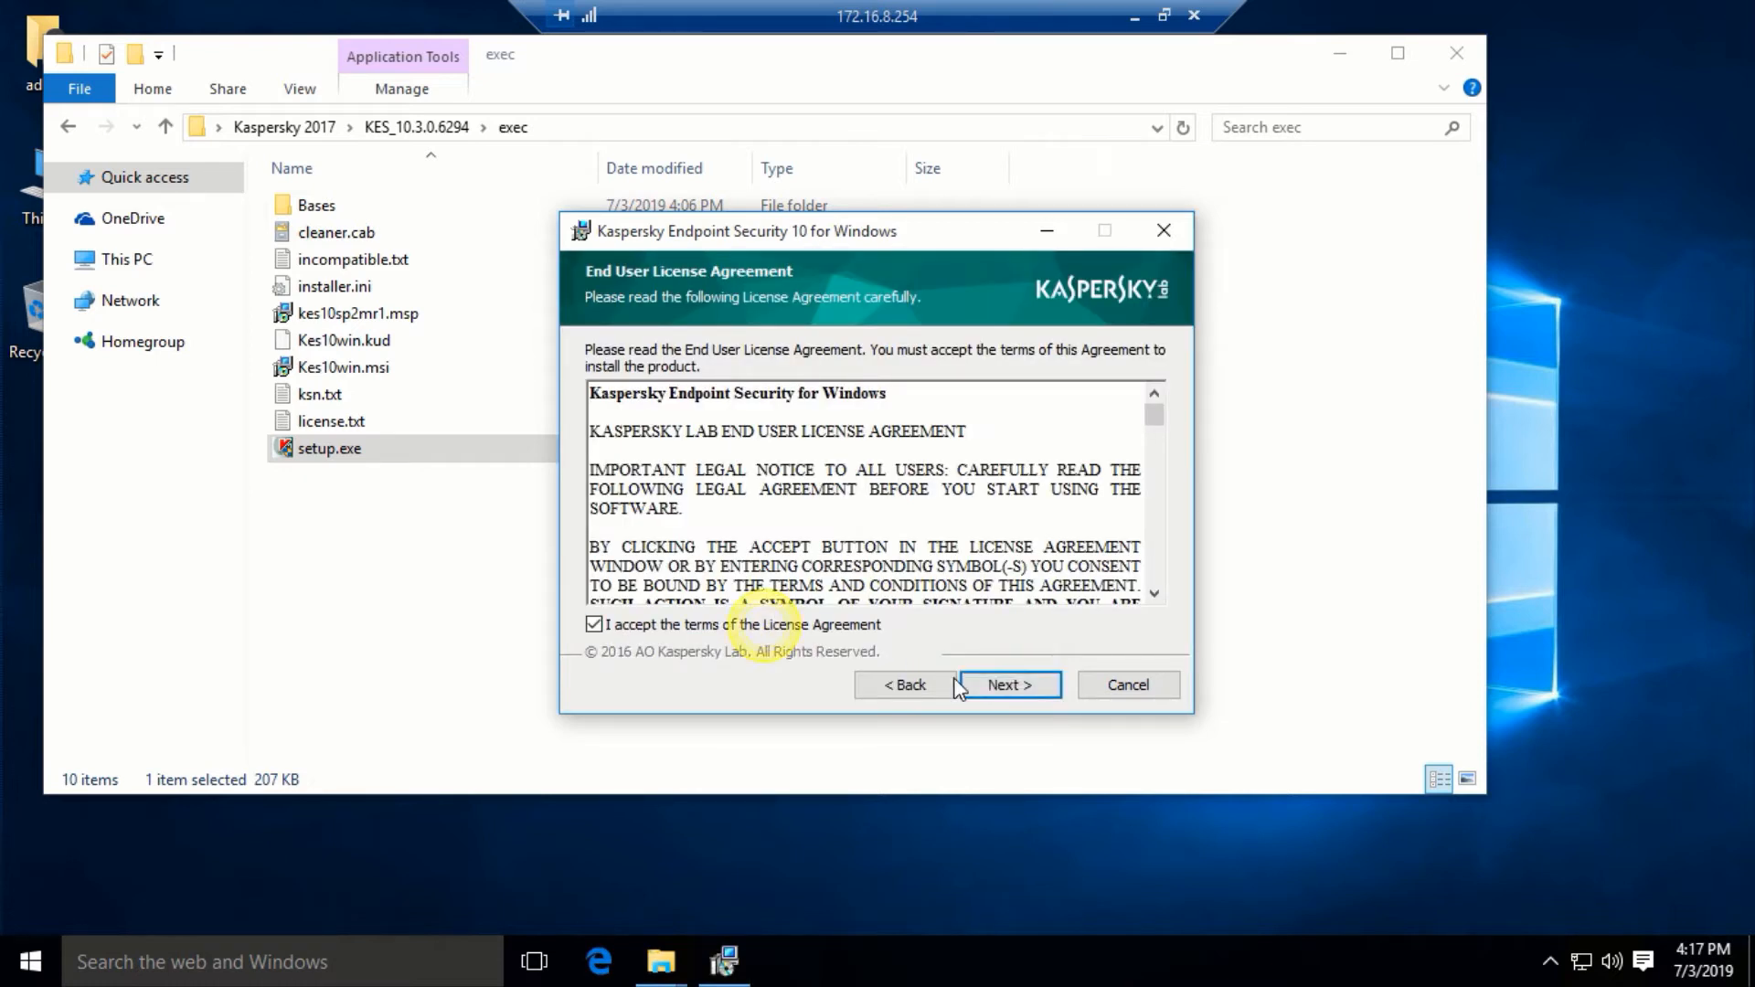
pyautogui.click(1009, 693)
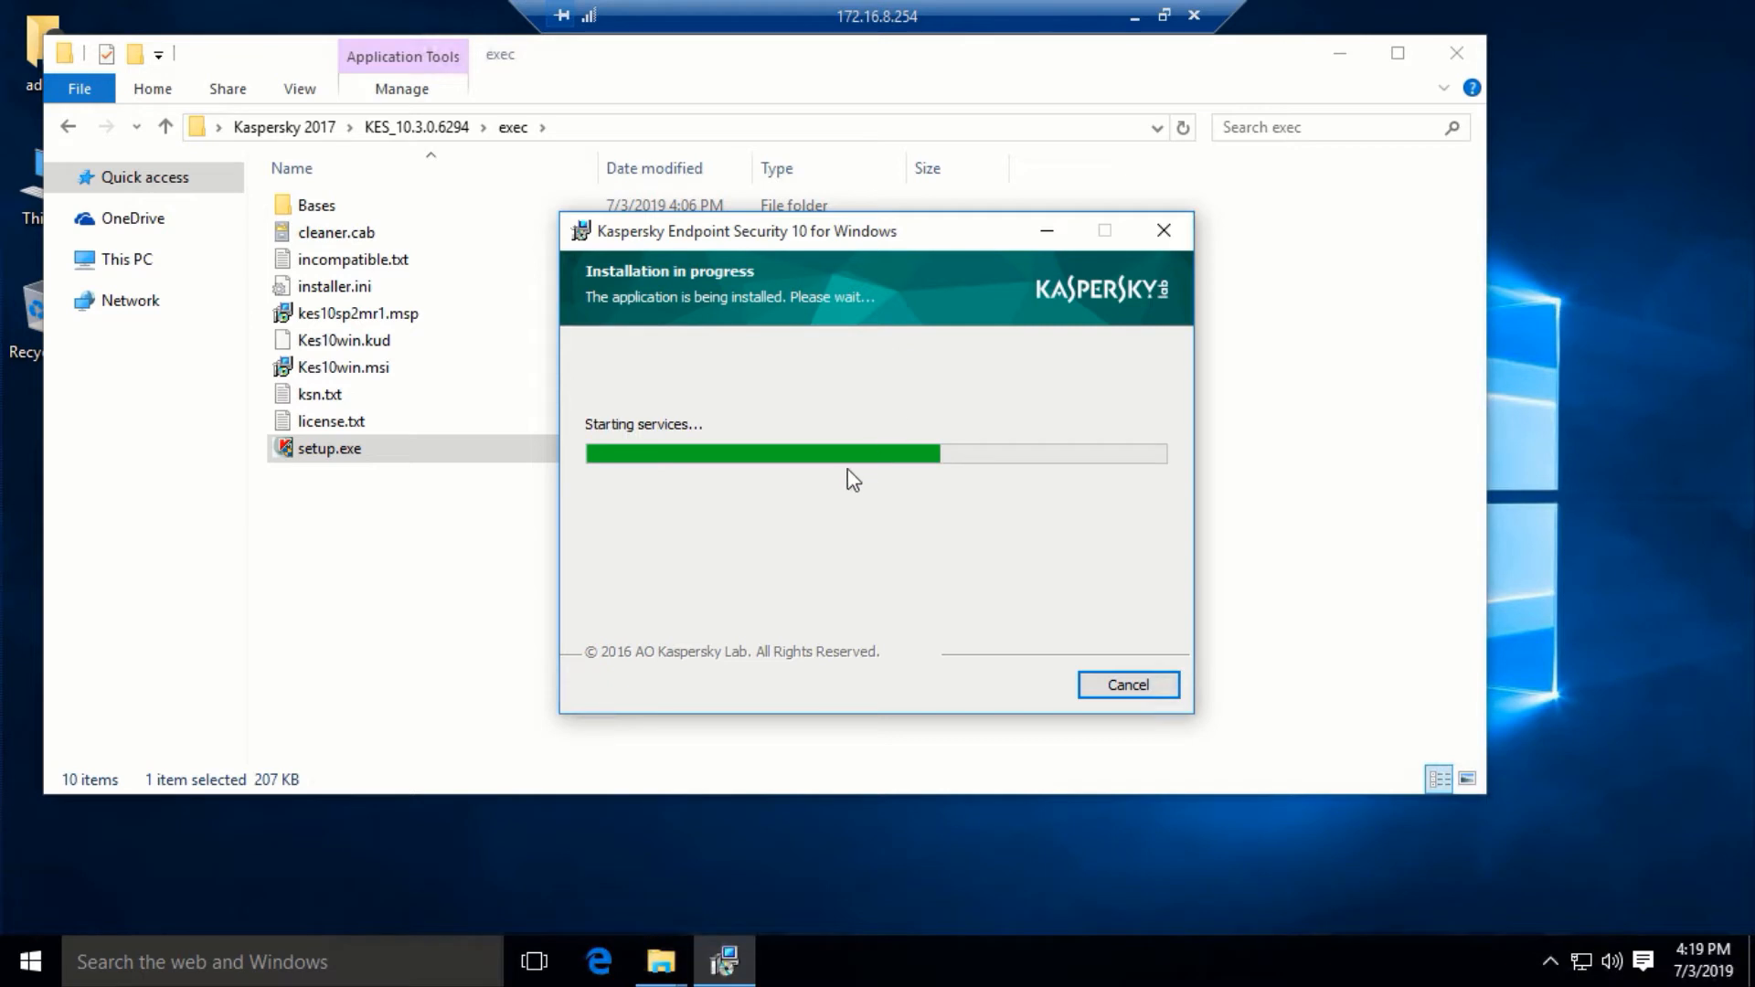
pyautogui.rightClick(798, 825)
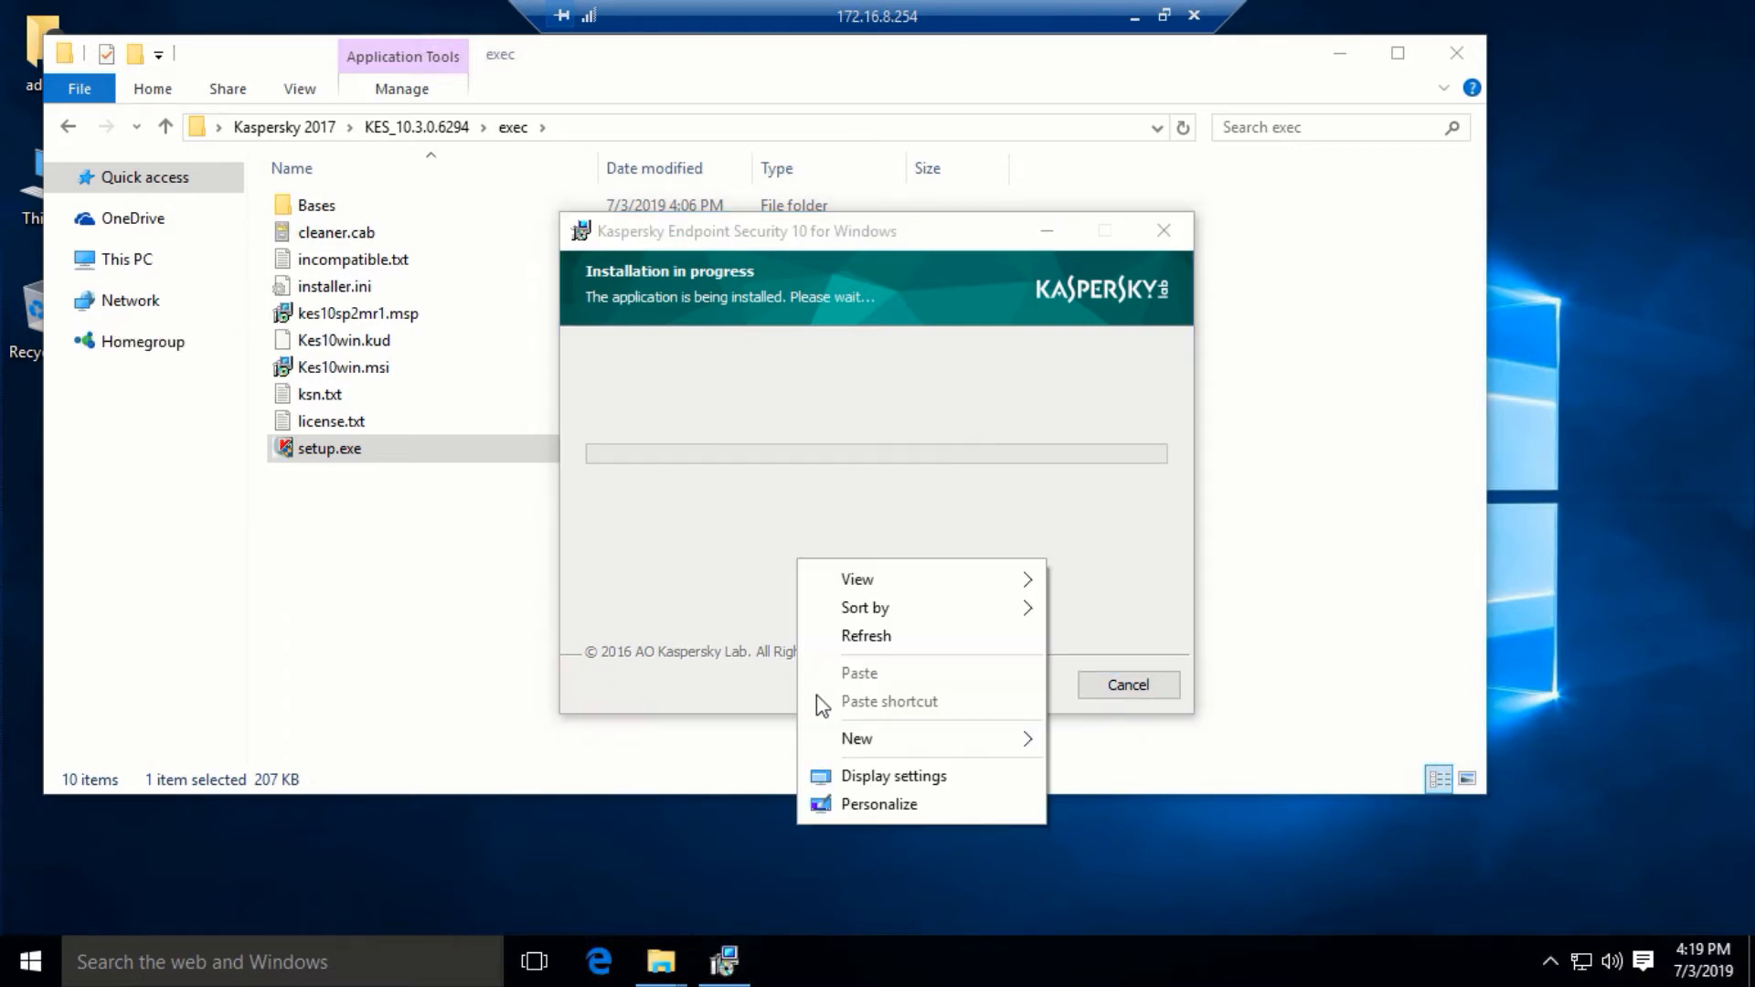
pyautogui.click(905, 639)
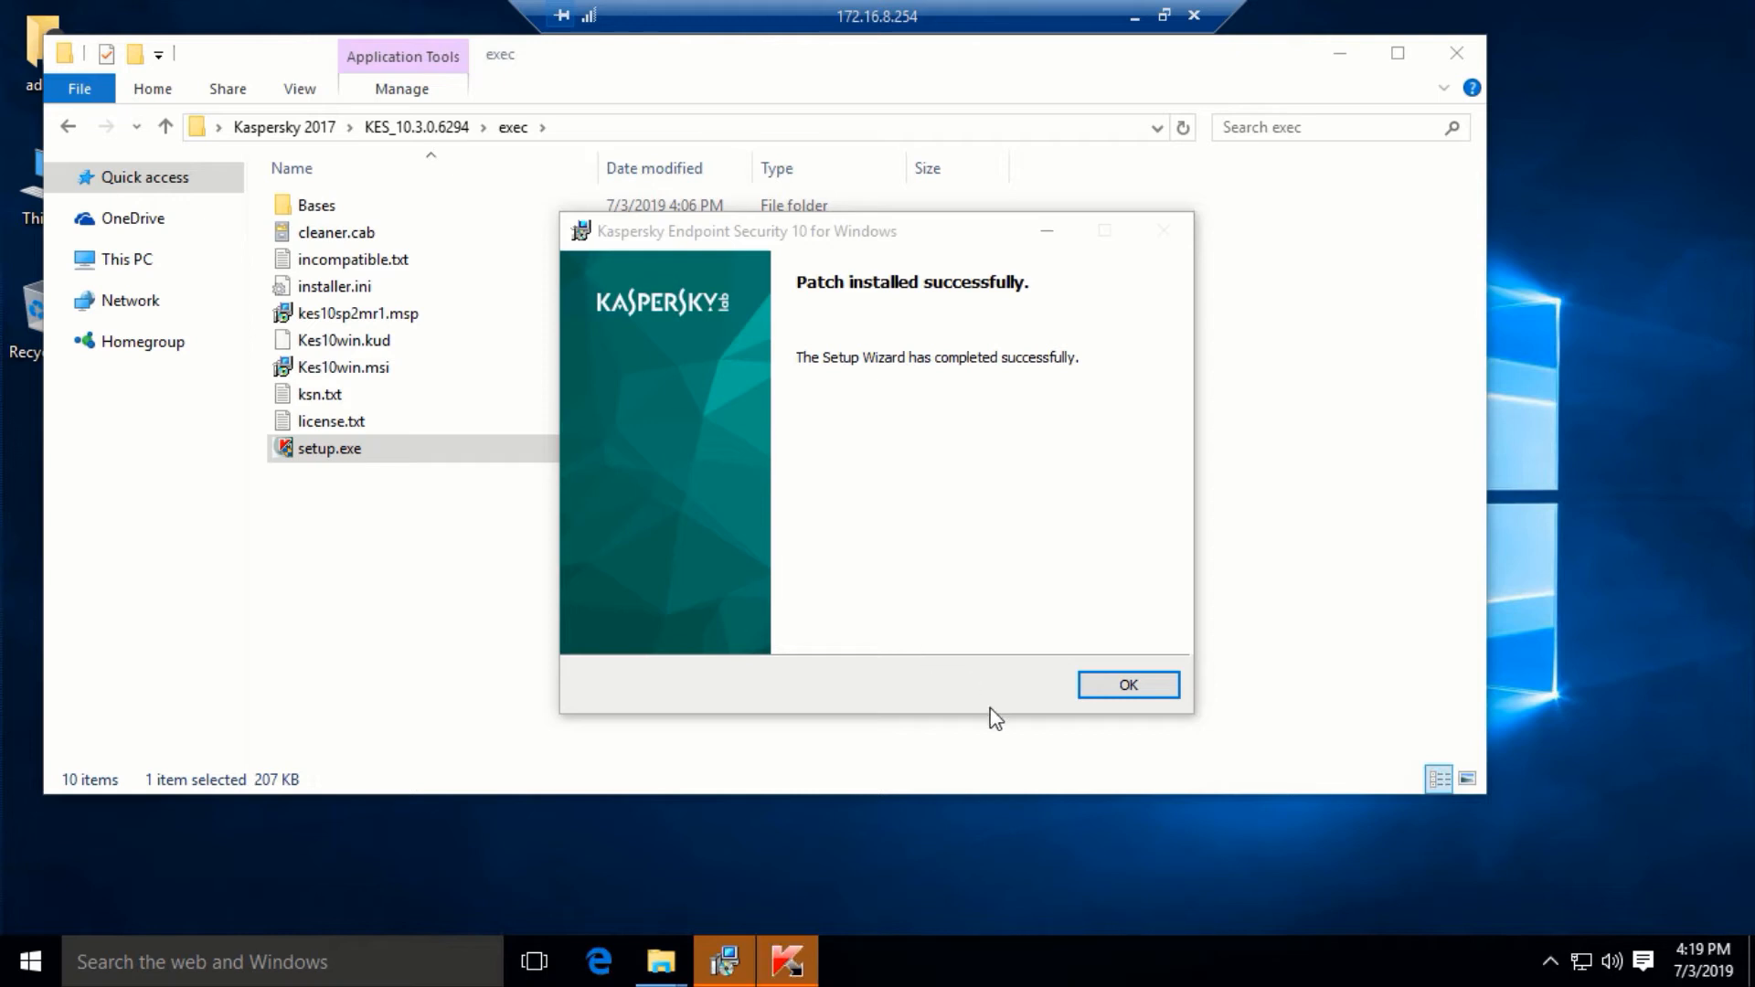
# Close the completed patch setup and choose activation with a key file in the Initial Configuration Wizard
pyautogui.click(1127, 692)
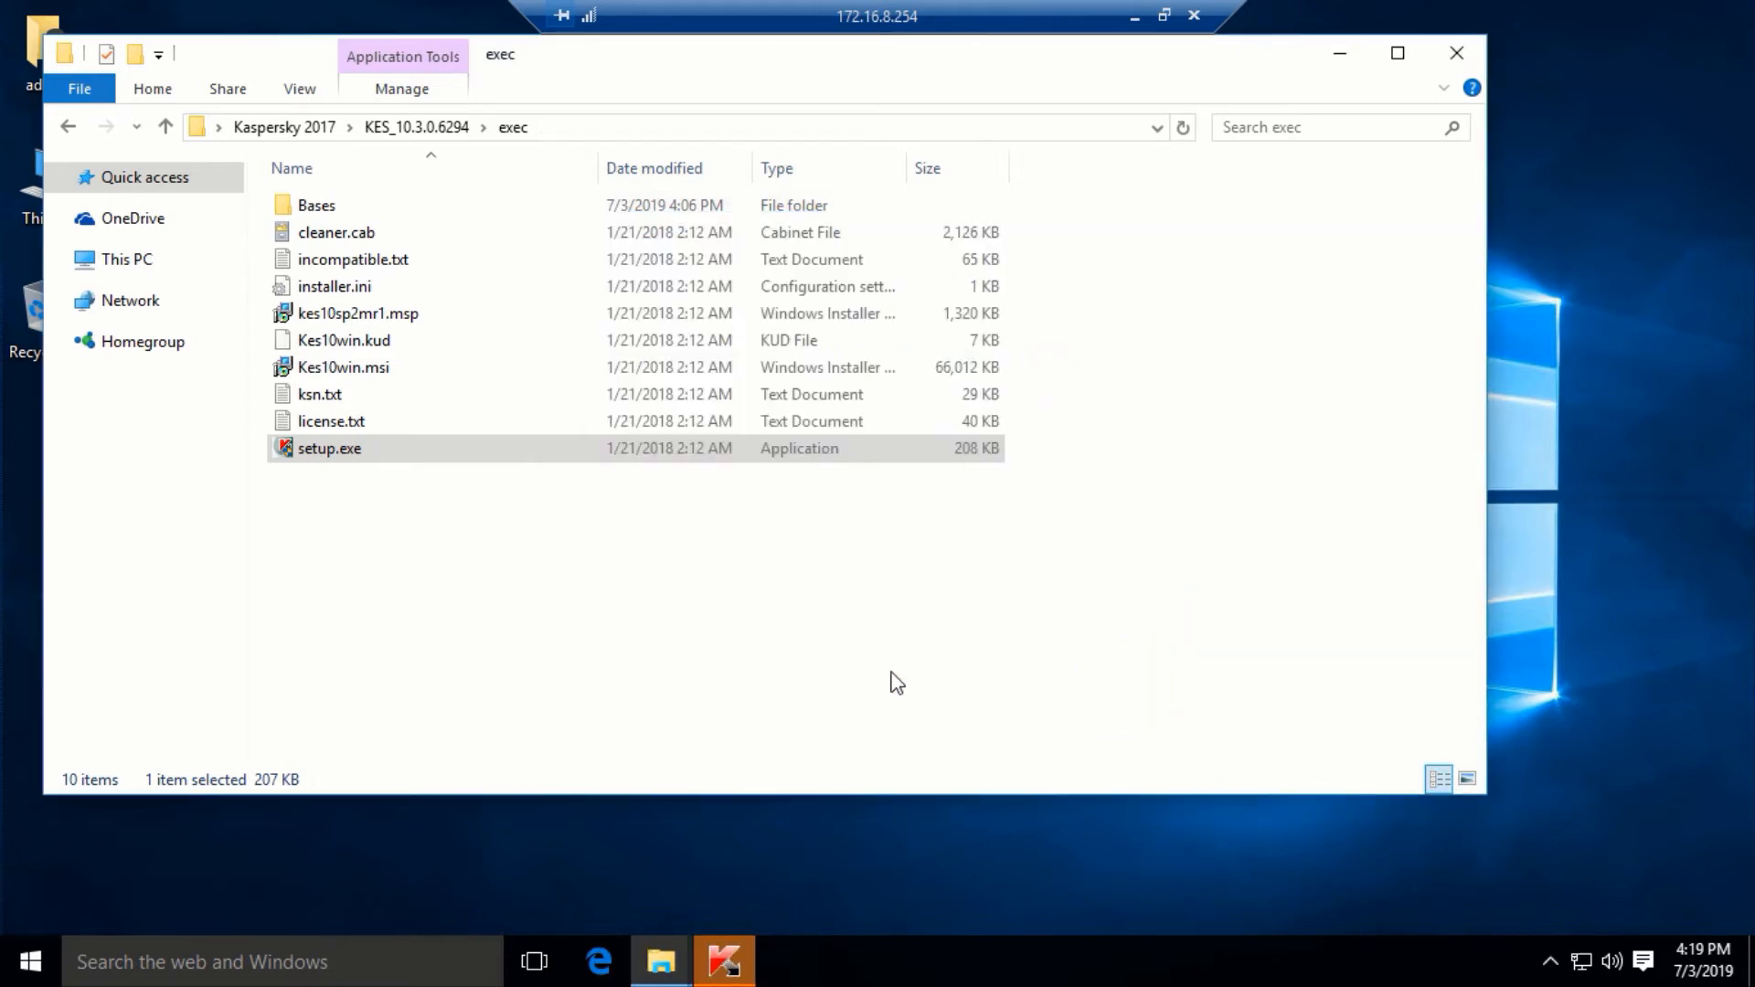
pyautogui.click(727, 960)
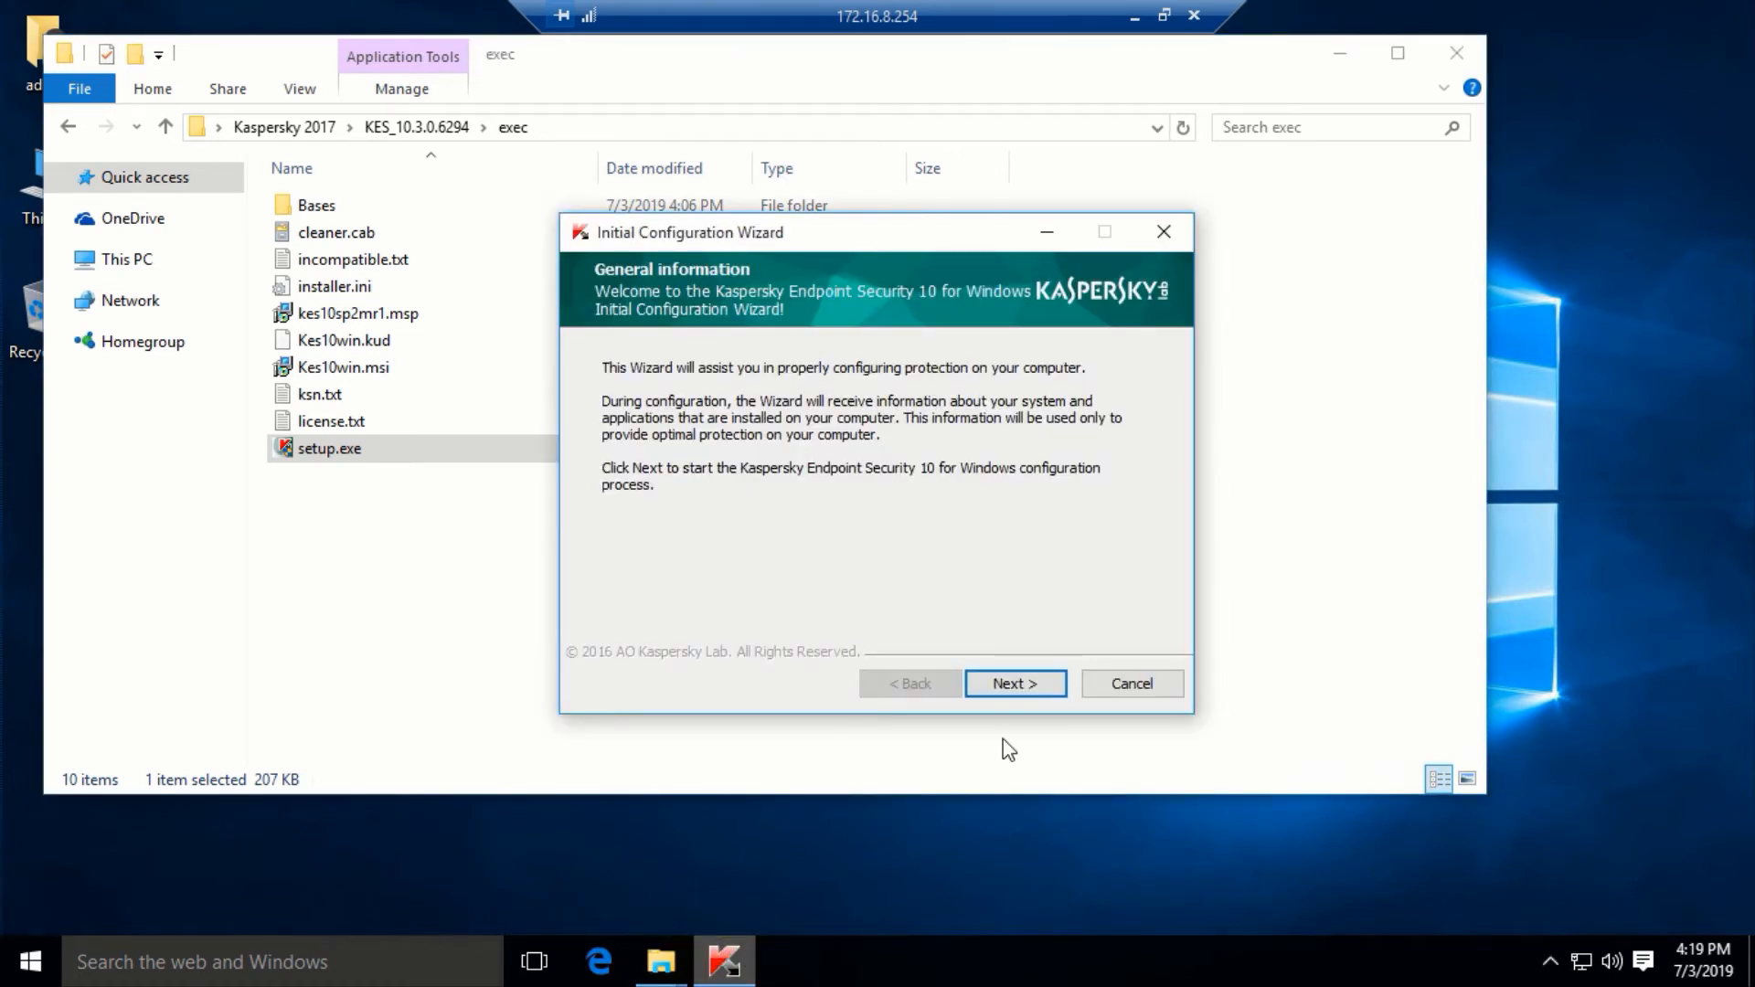
pyautogui.click(1013, 685)
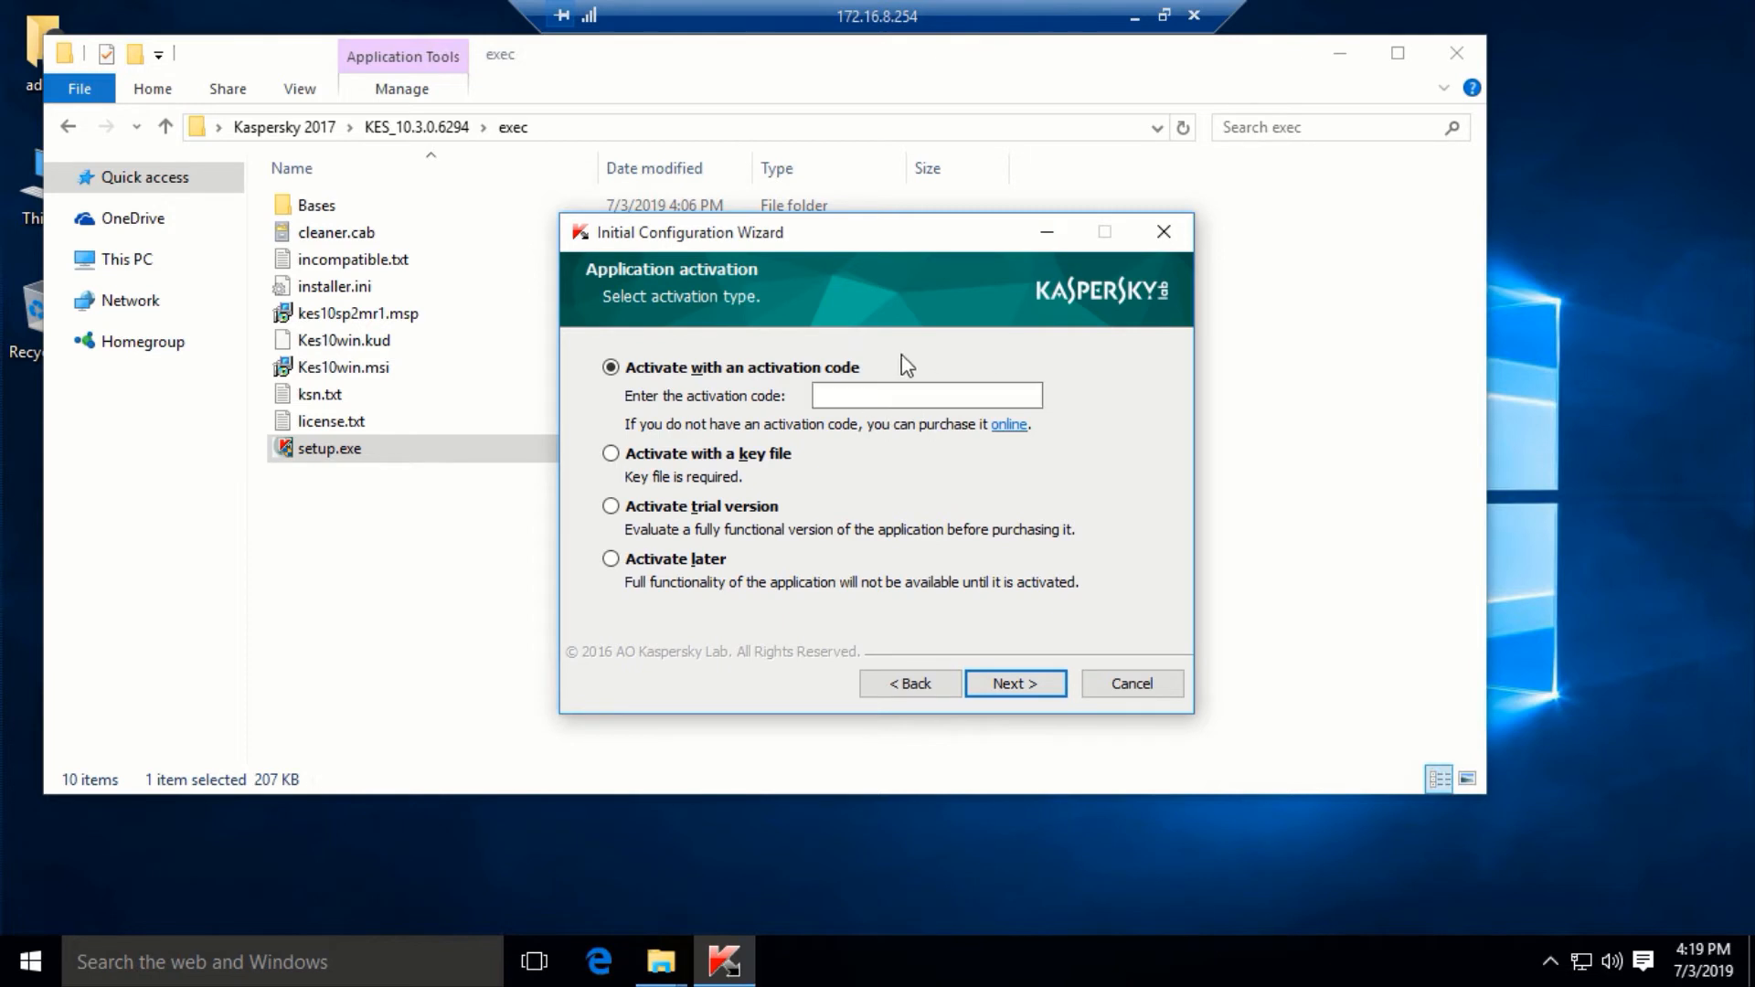
pyautogui.click(660, 455)
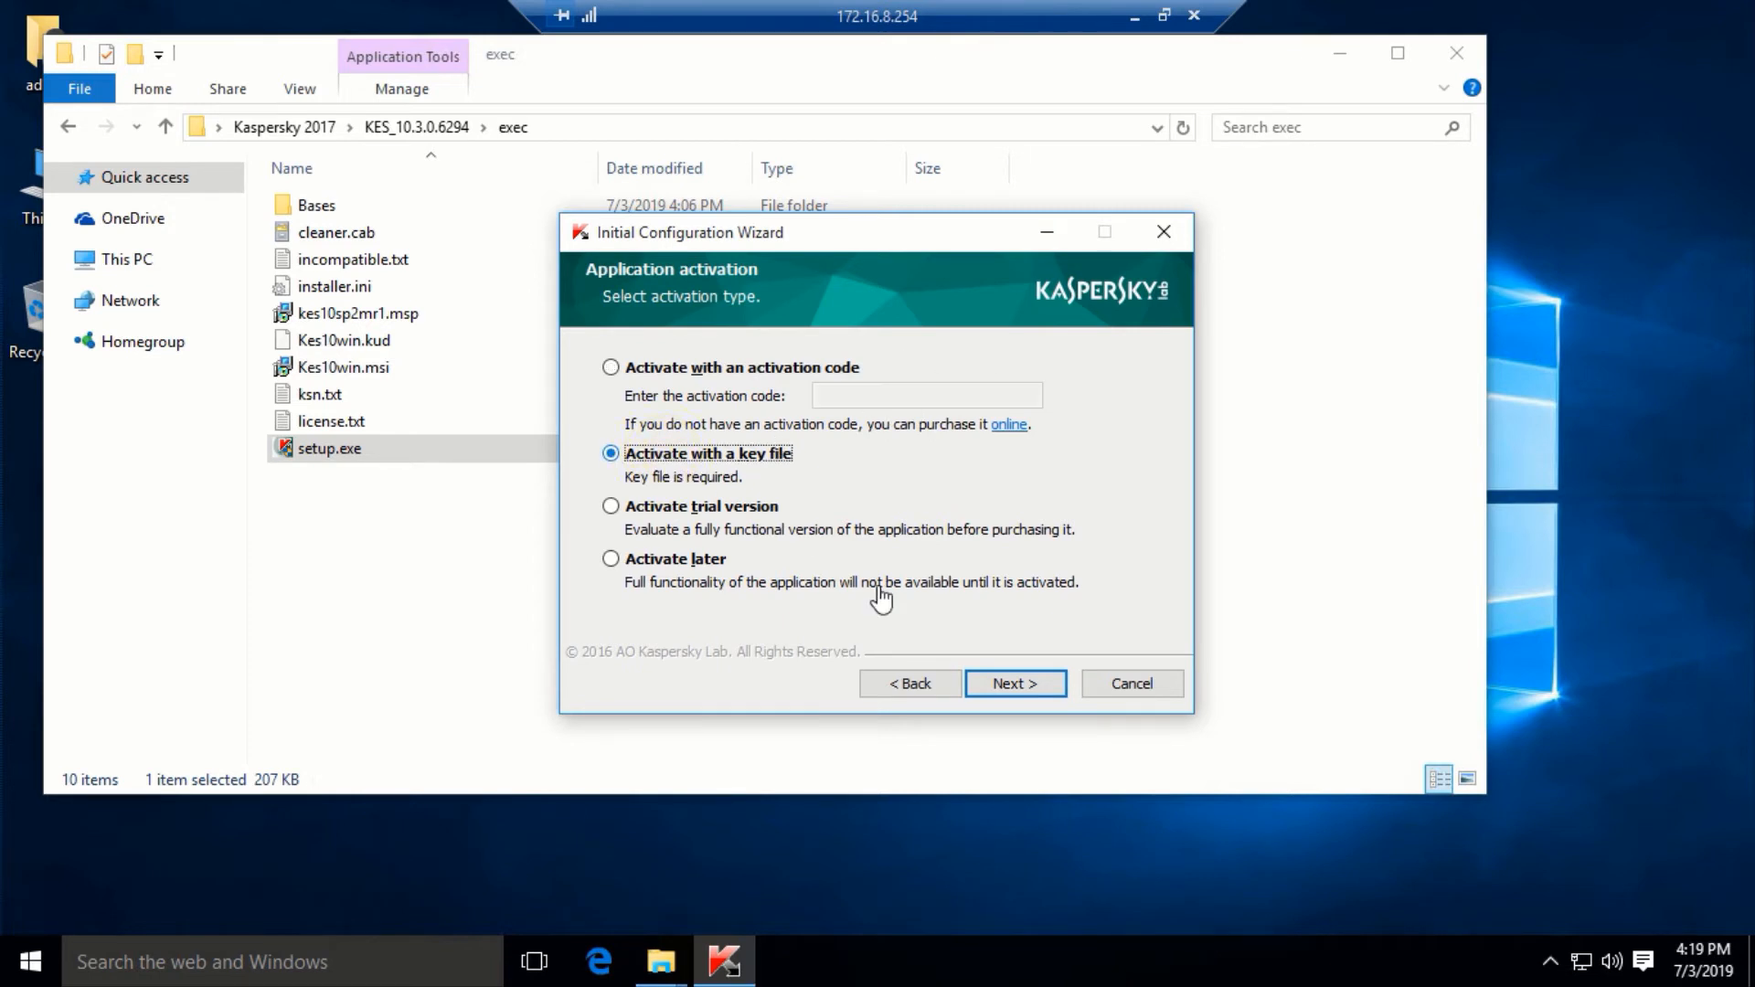
pyautogui.click(1013, 686)
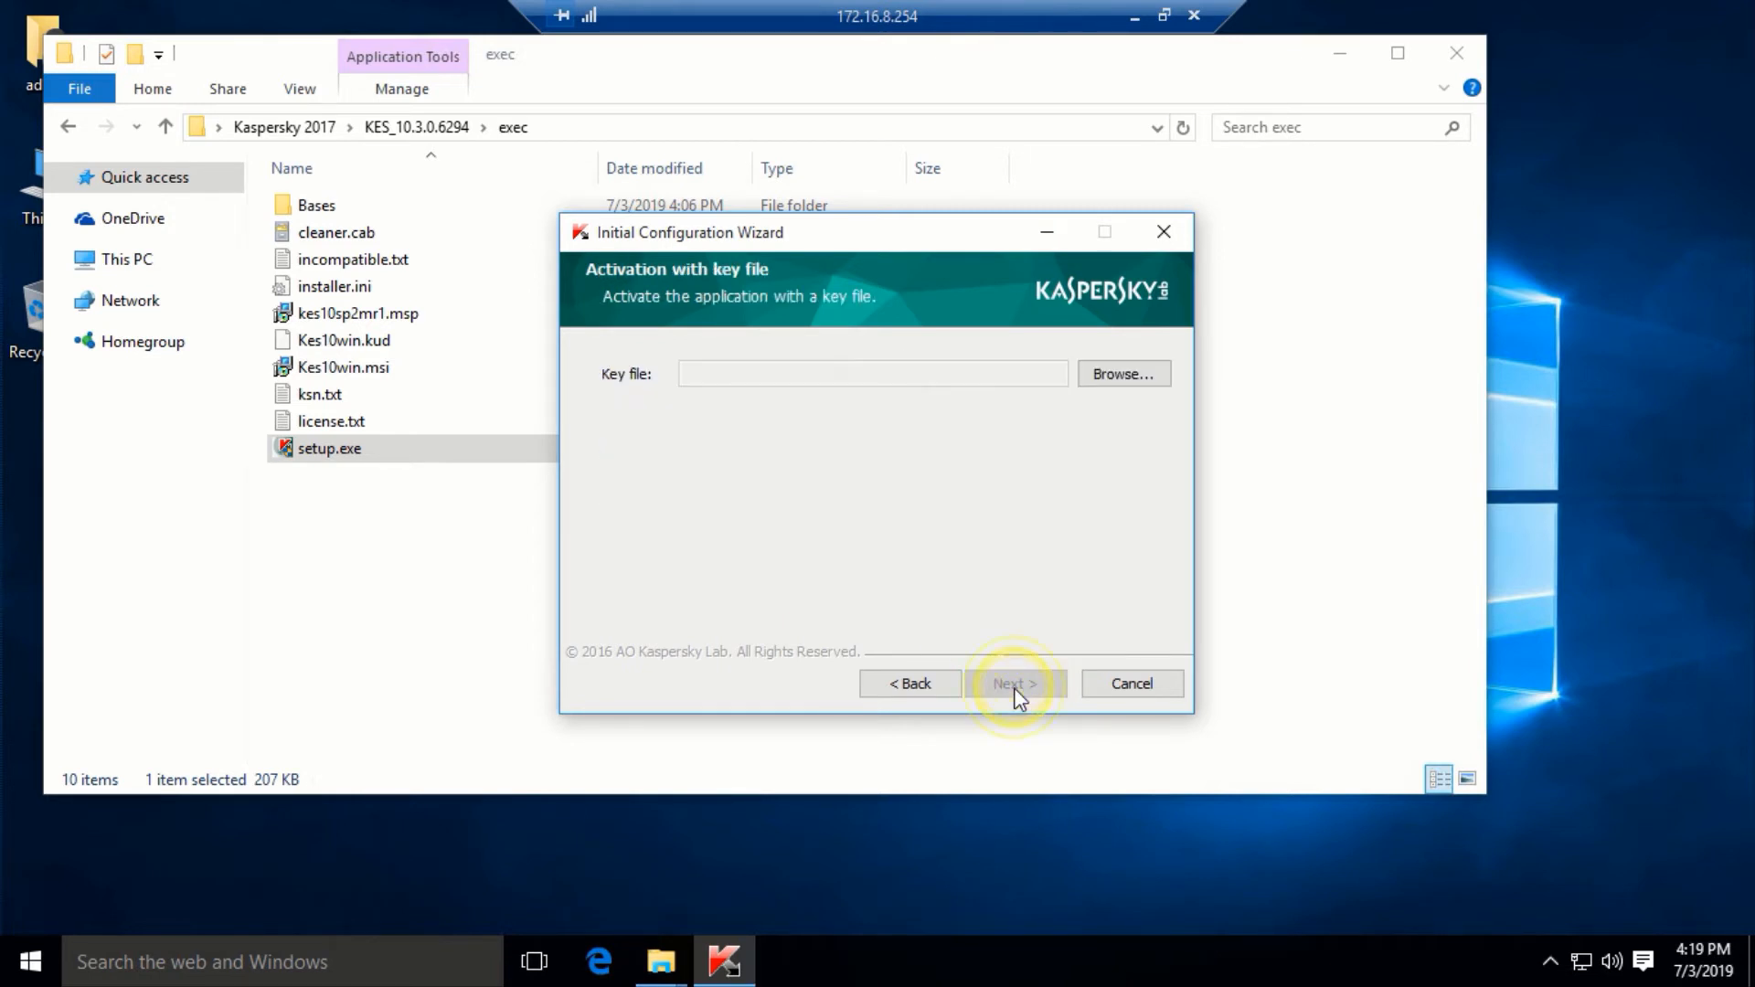
pyautogui.click(914, 683)
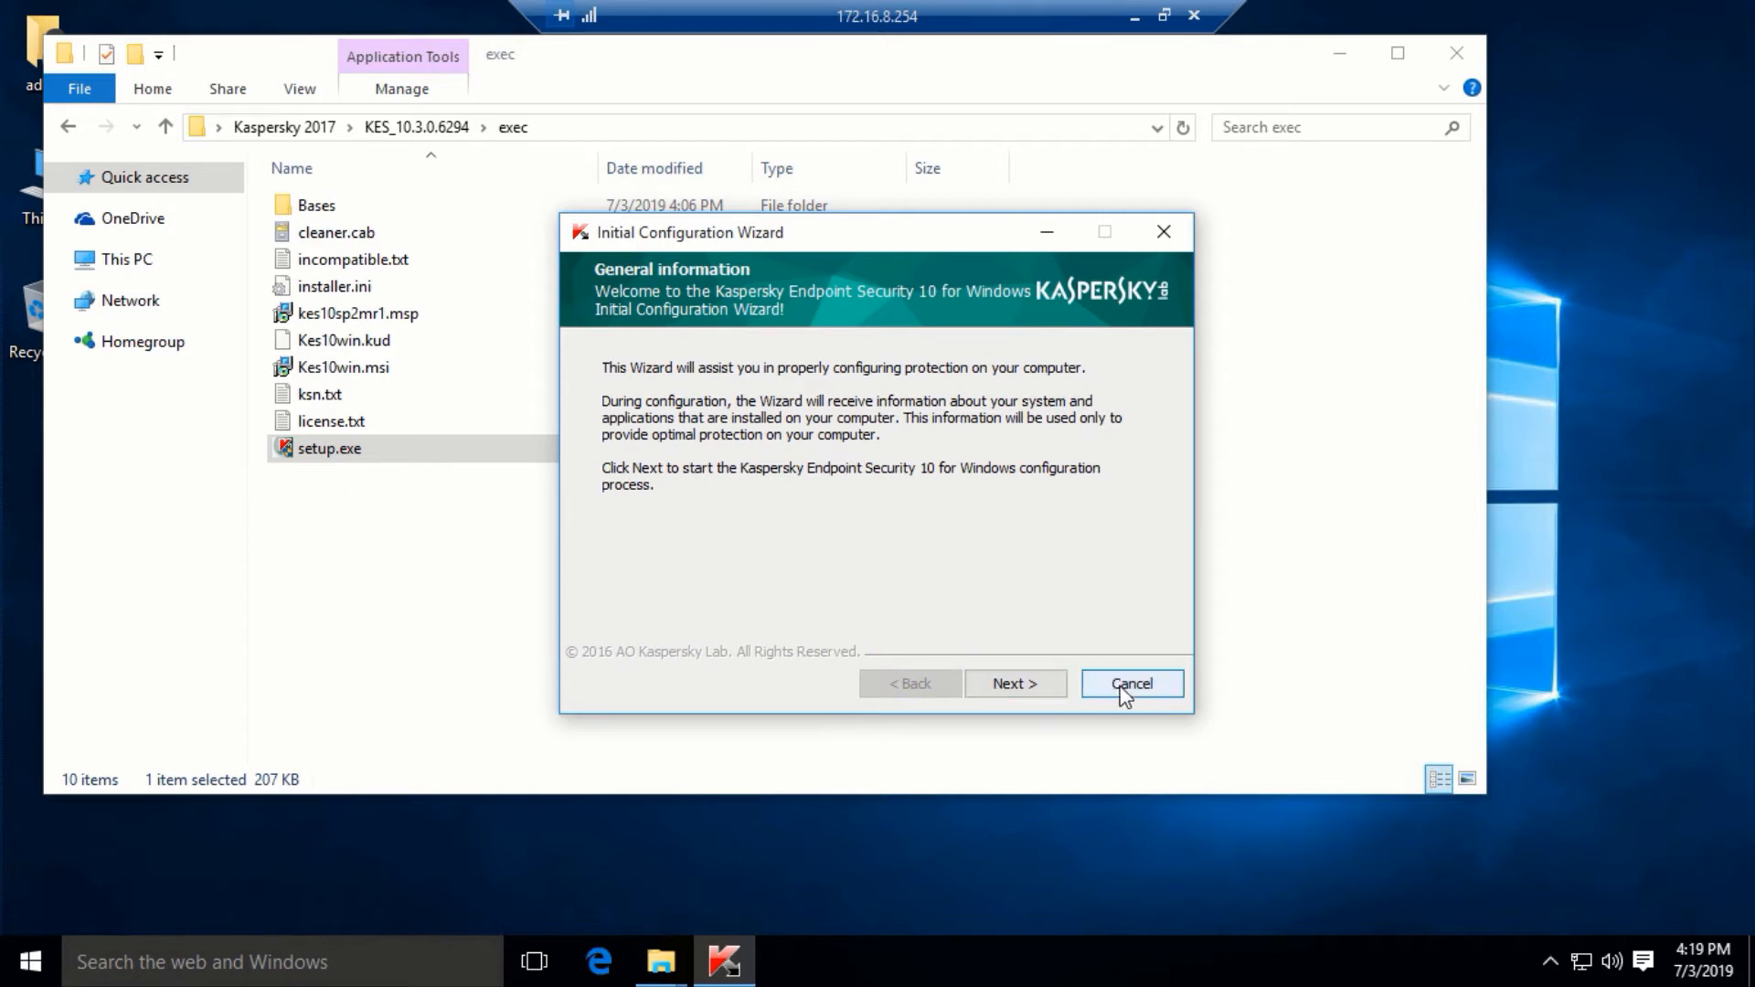
pyautogui.click(1035, 684)
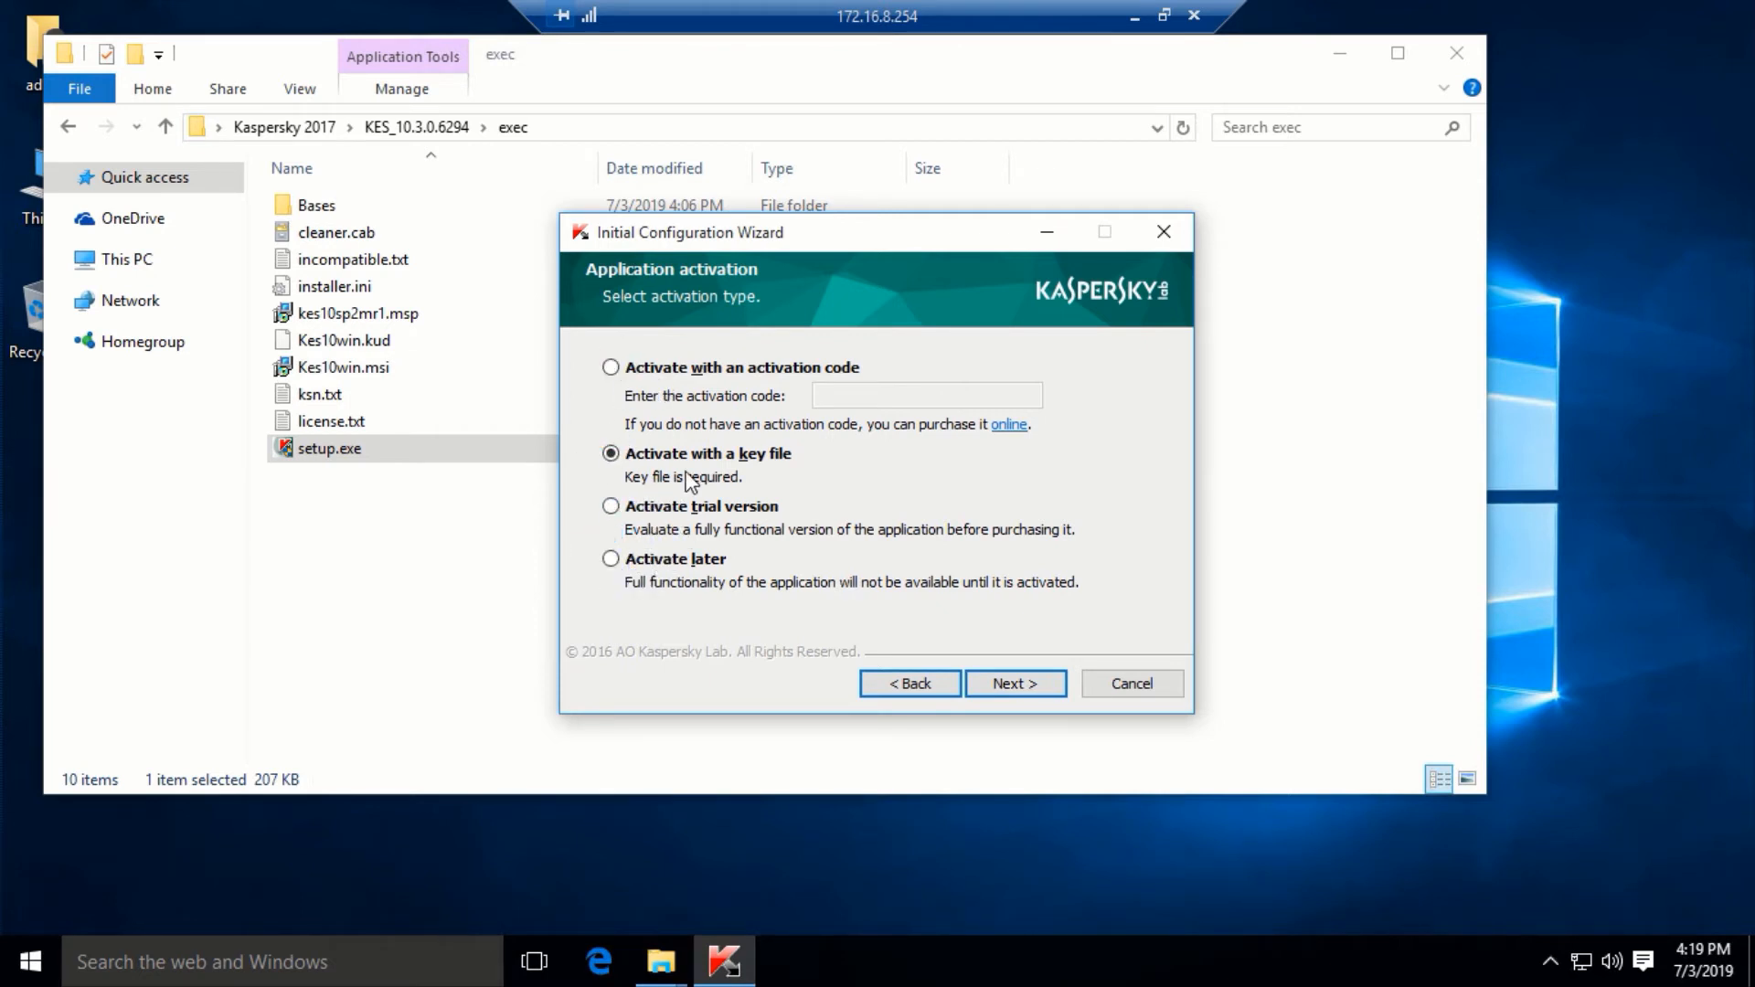
pyautogui.click(1018, 683)
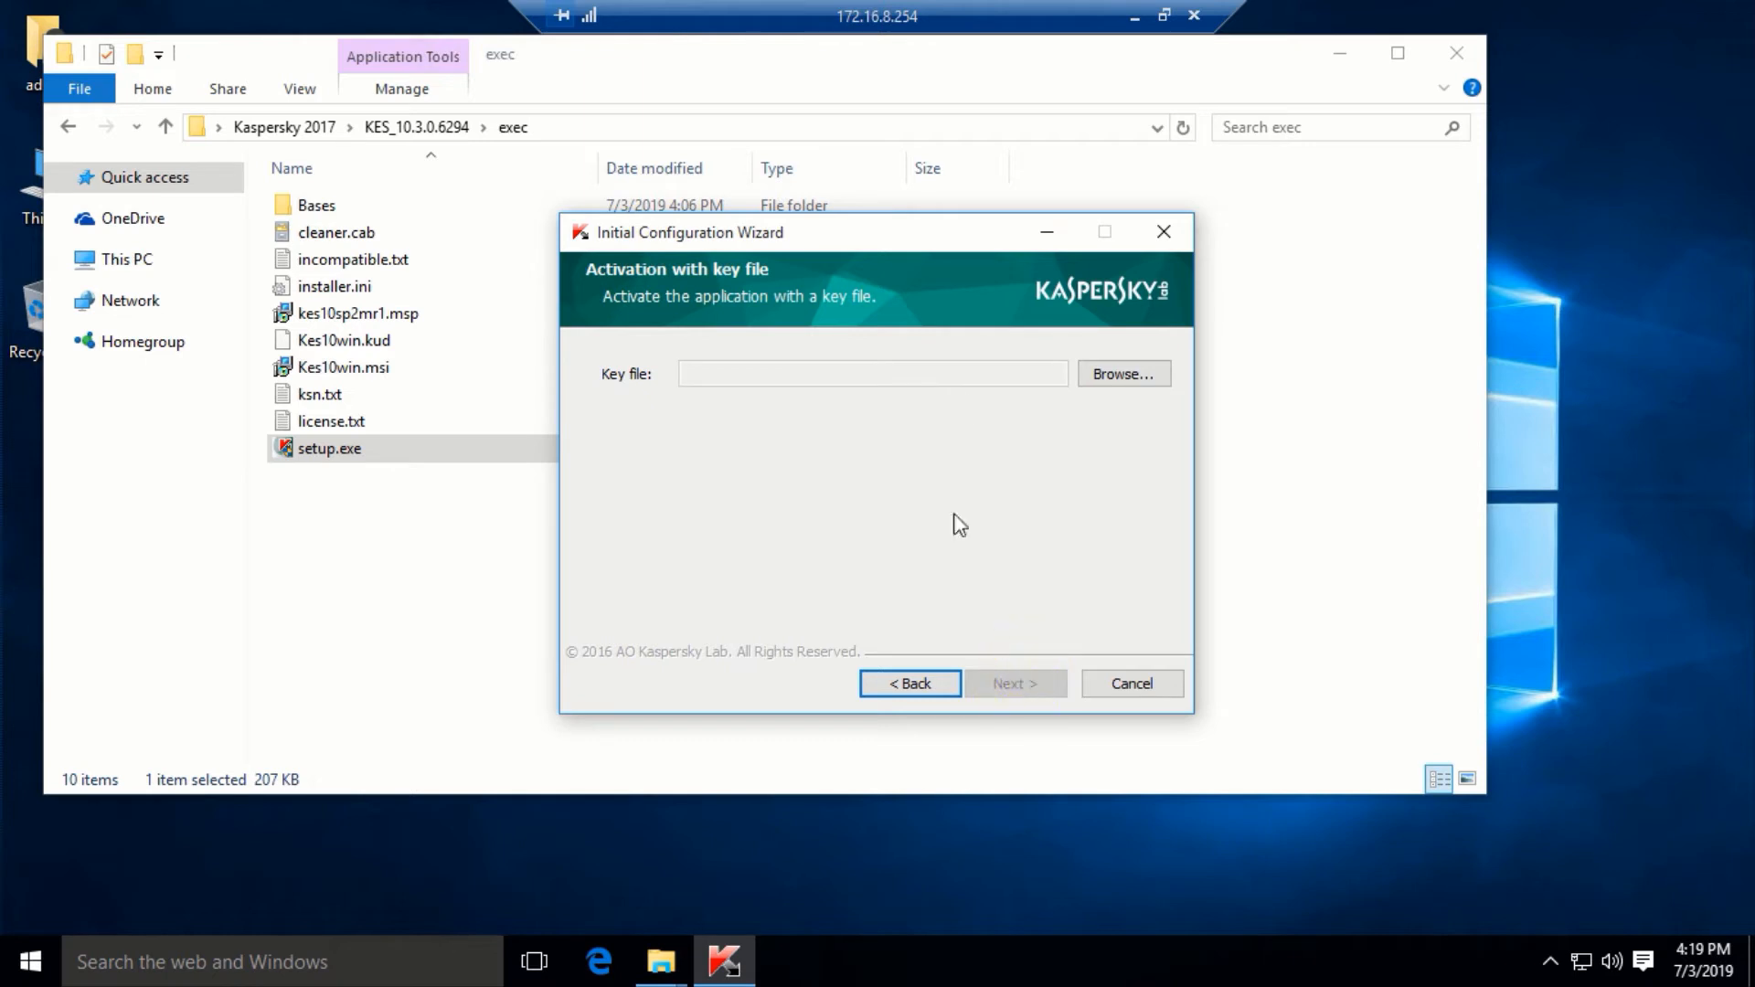
# Load the .key file from the Kaspersky 2017 folder on the Desktop as the activation key file
pyautogui.click(1148, 369)
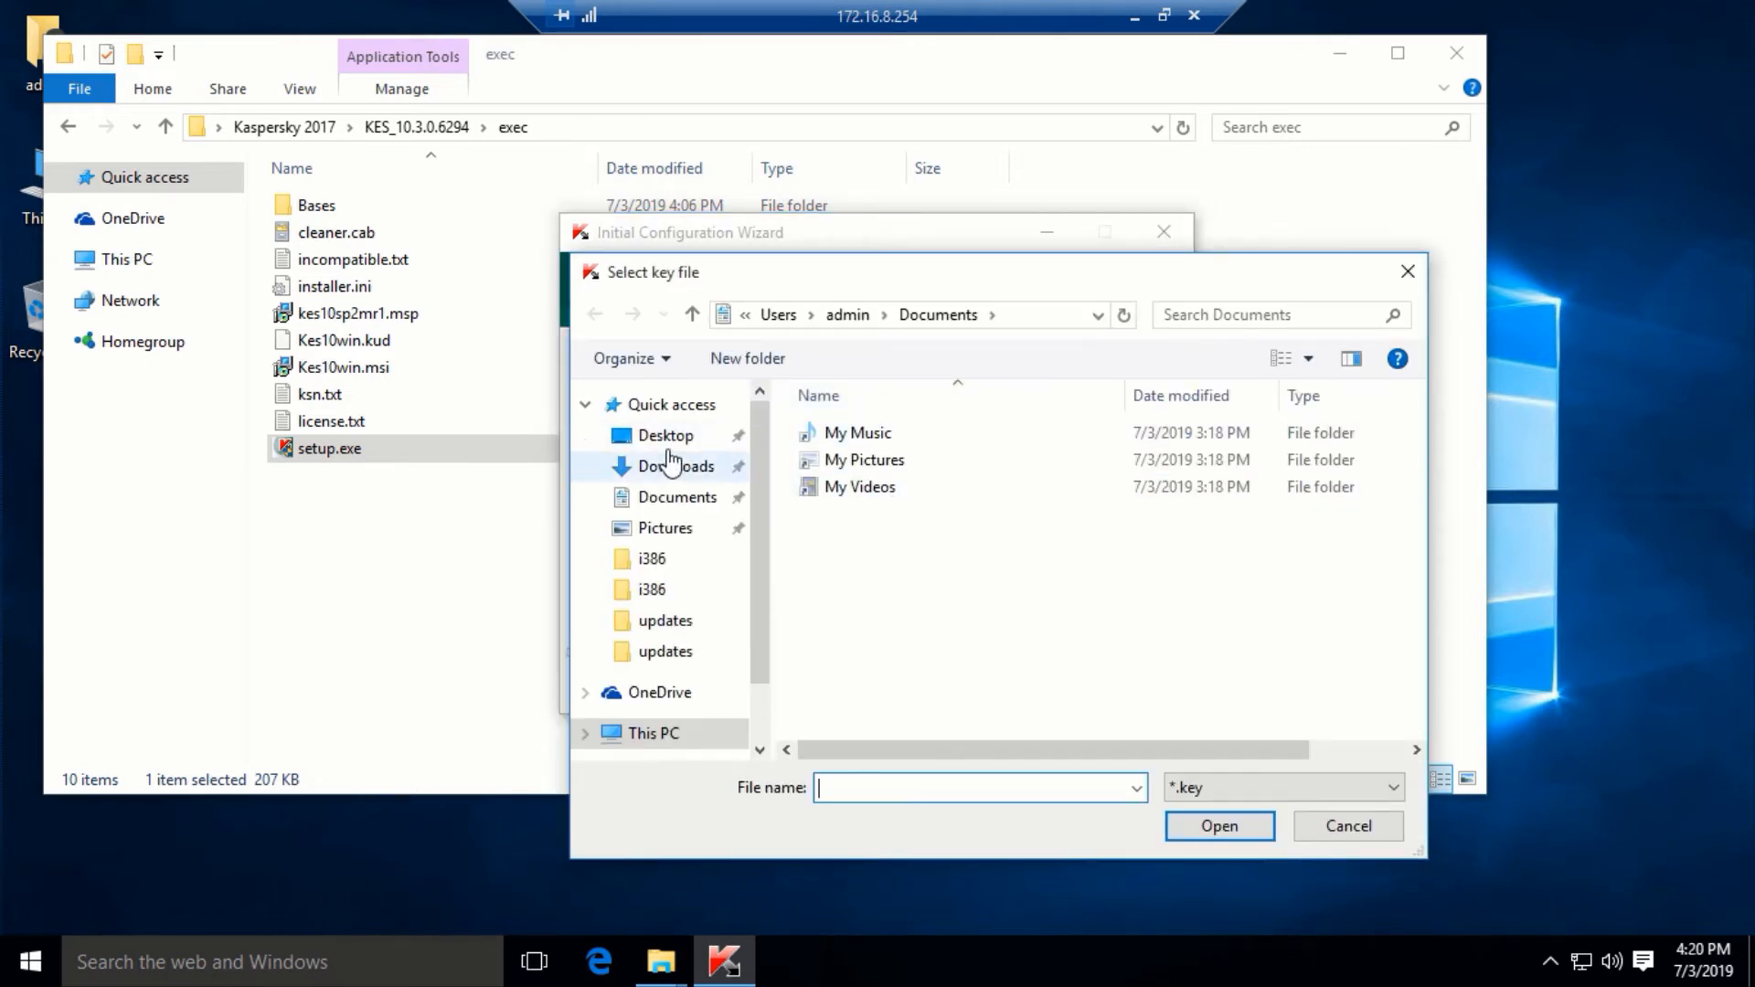
pyautogui.click(660, 437)
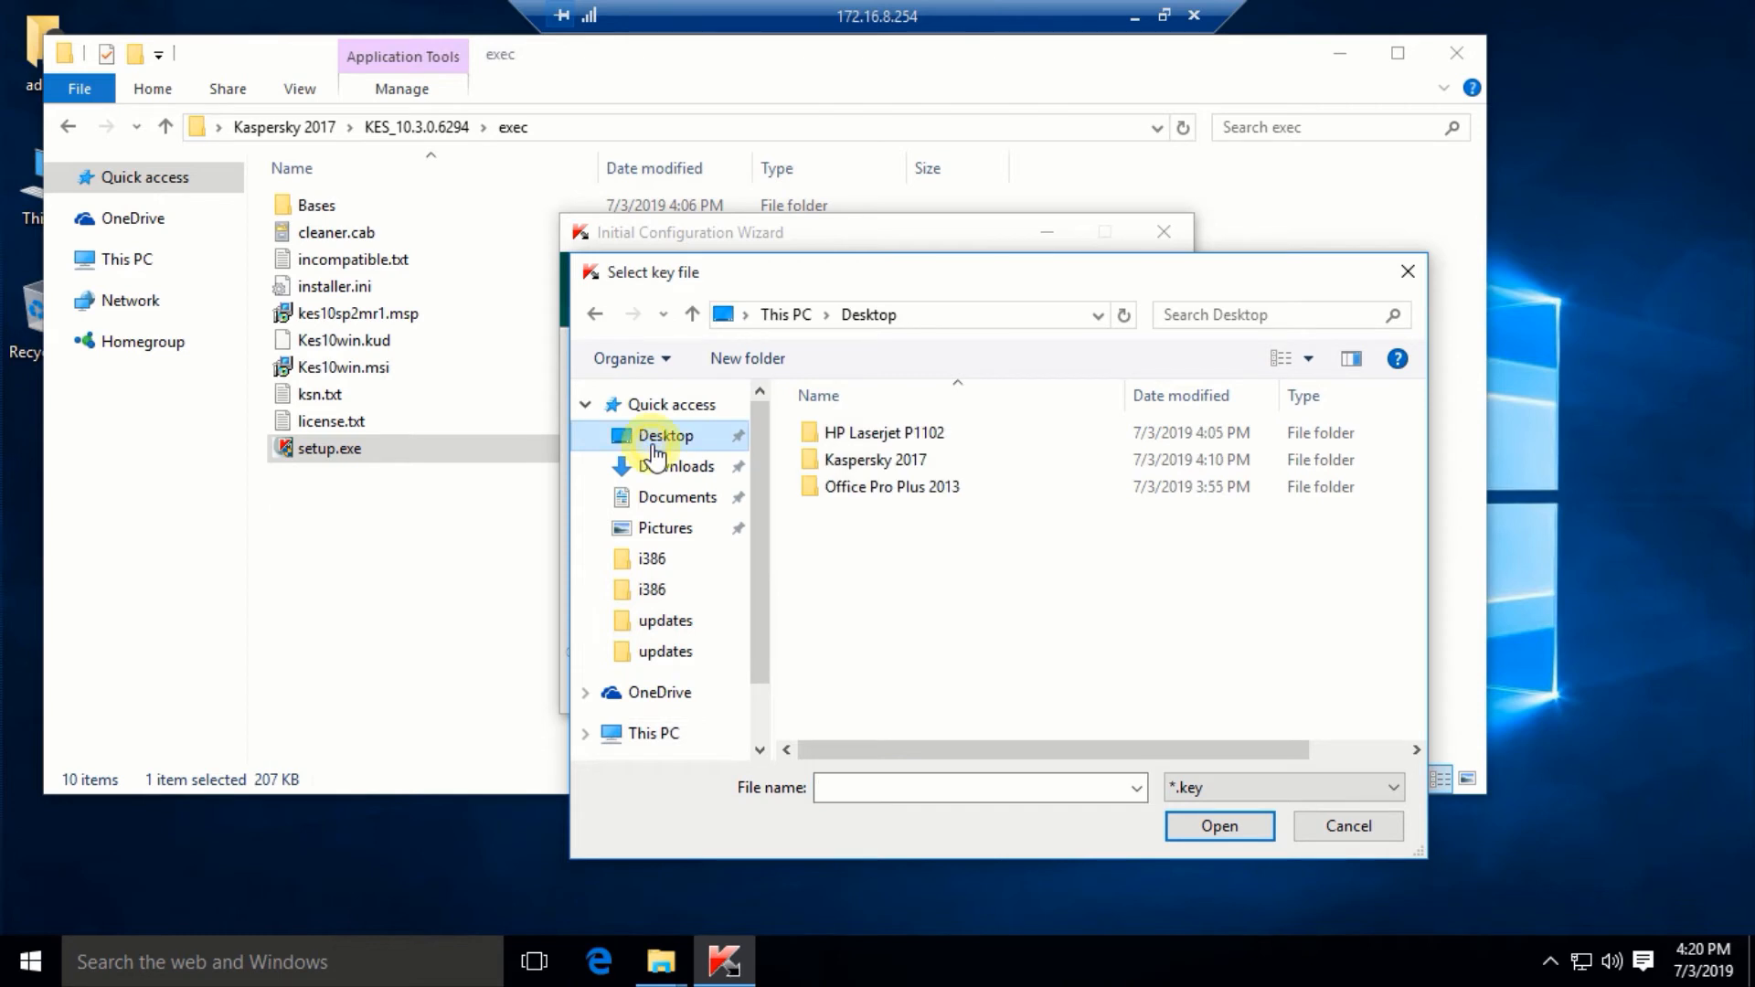
pyautogui.click(917, 467)
pyautogui.click(1217, 830)
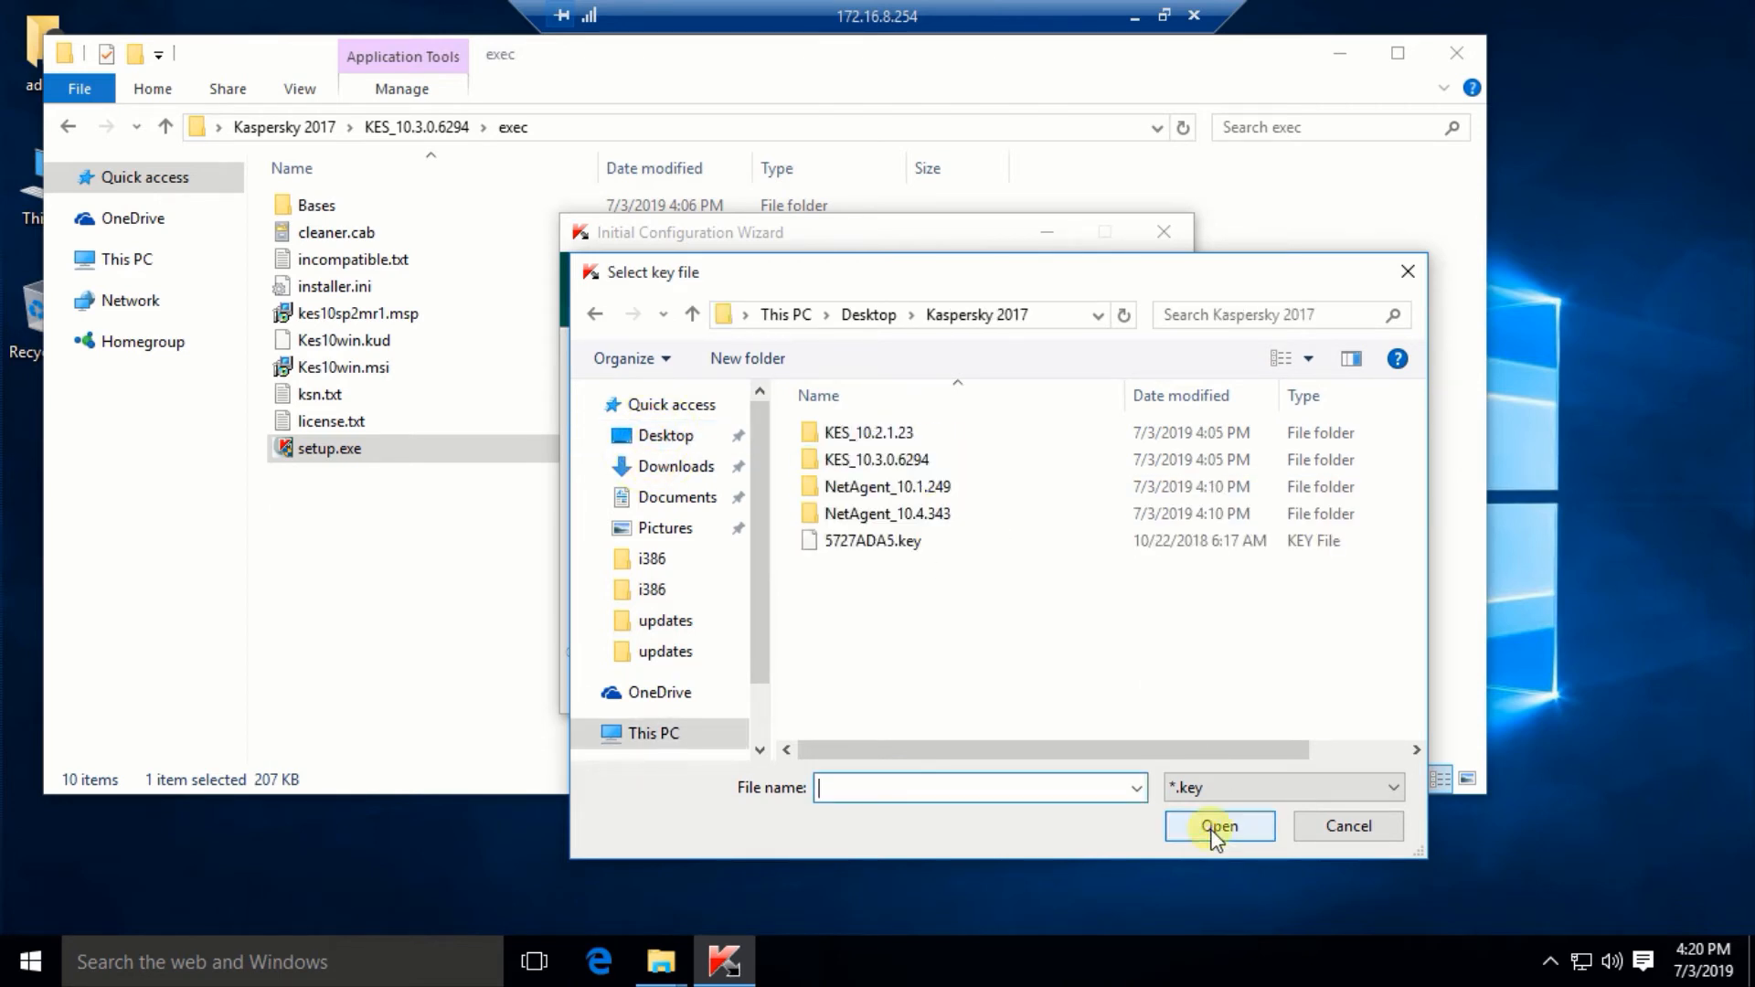
pyautogui.click(911, 545)
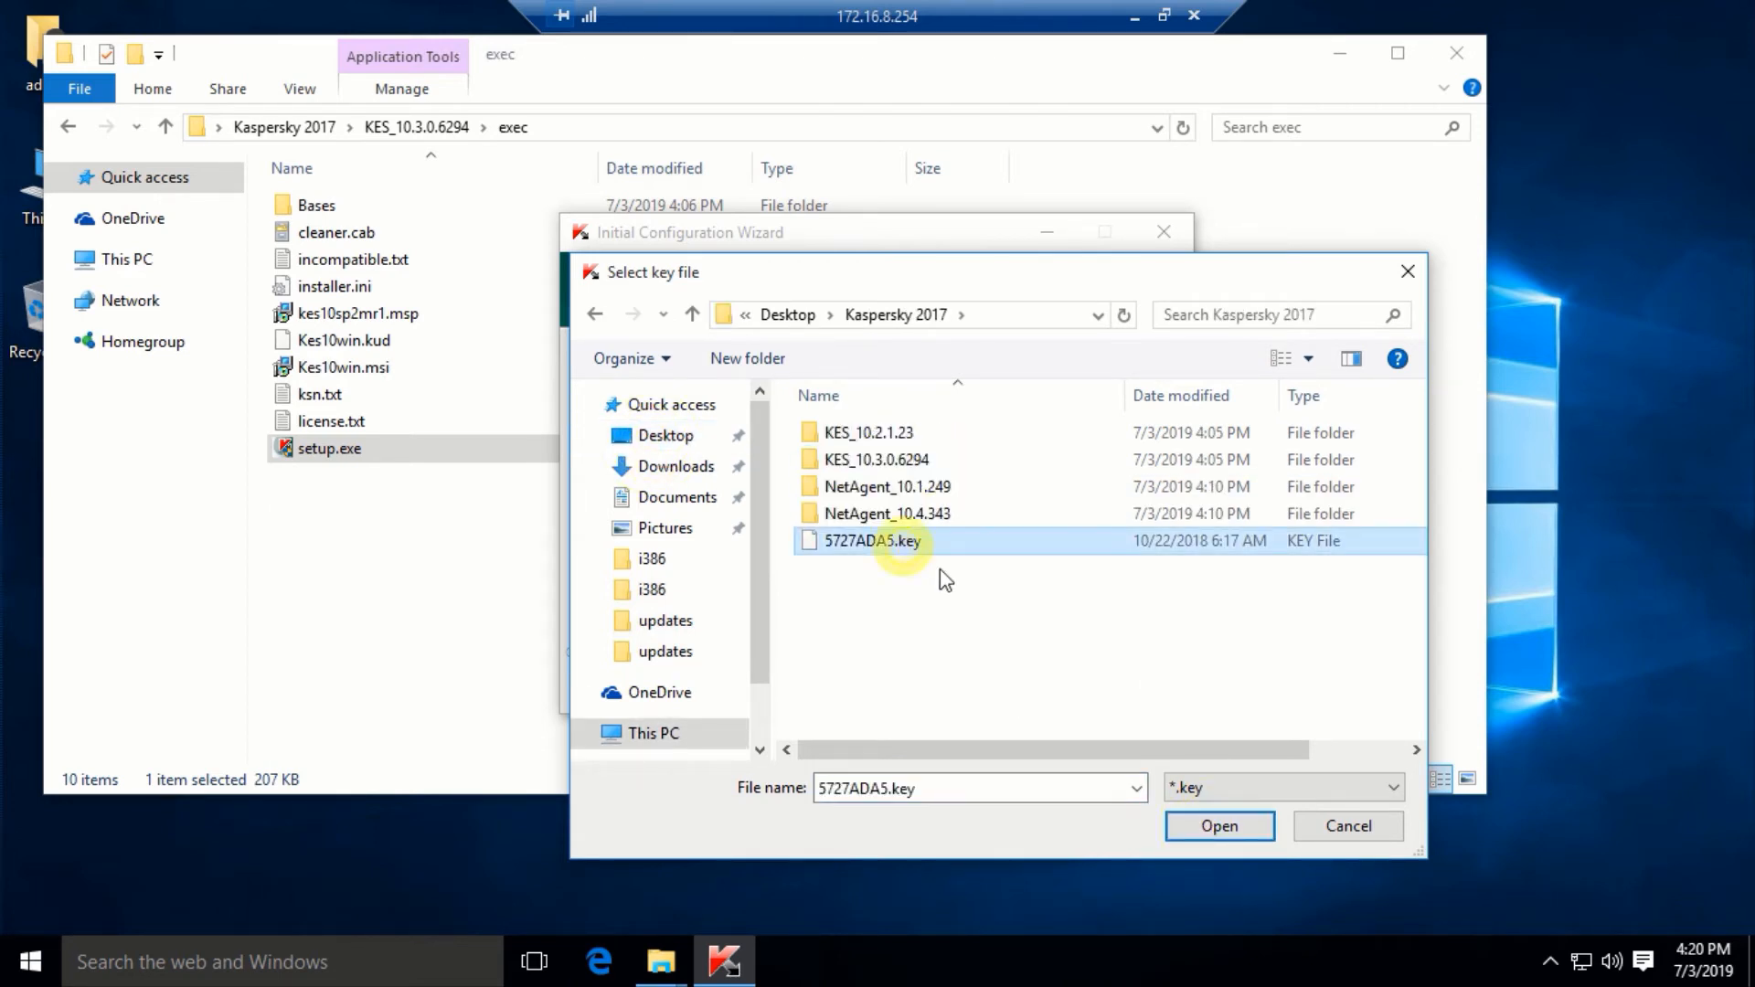
pyautogui.click(1216, 823)
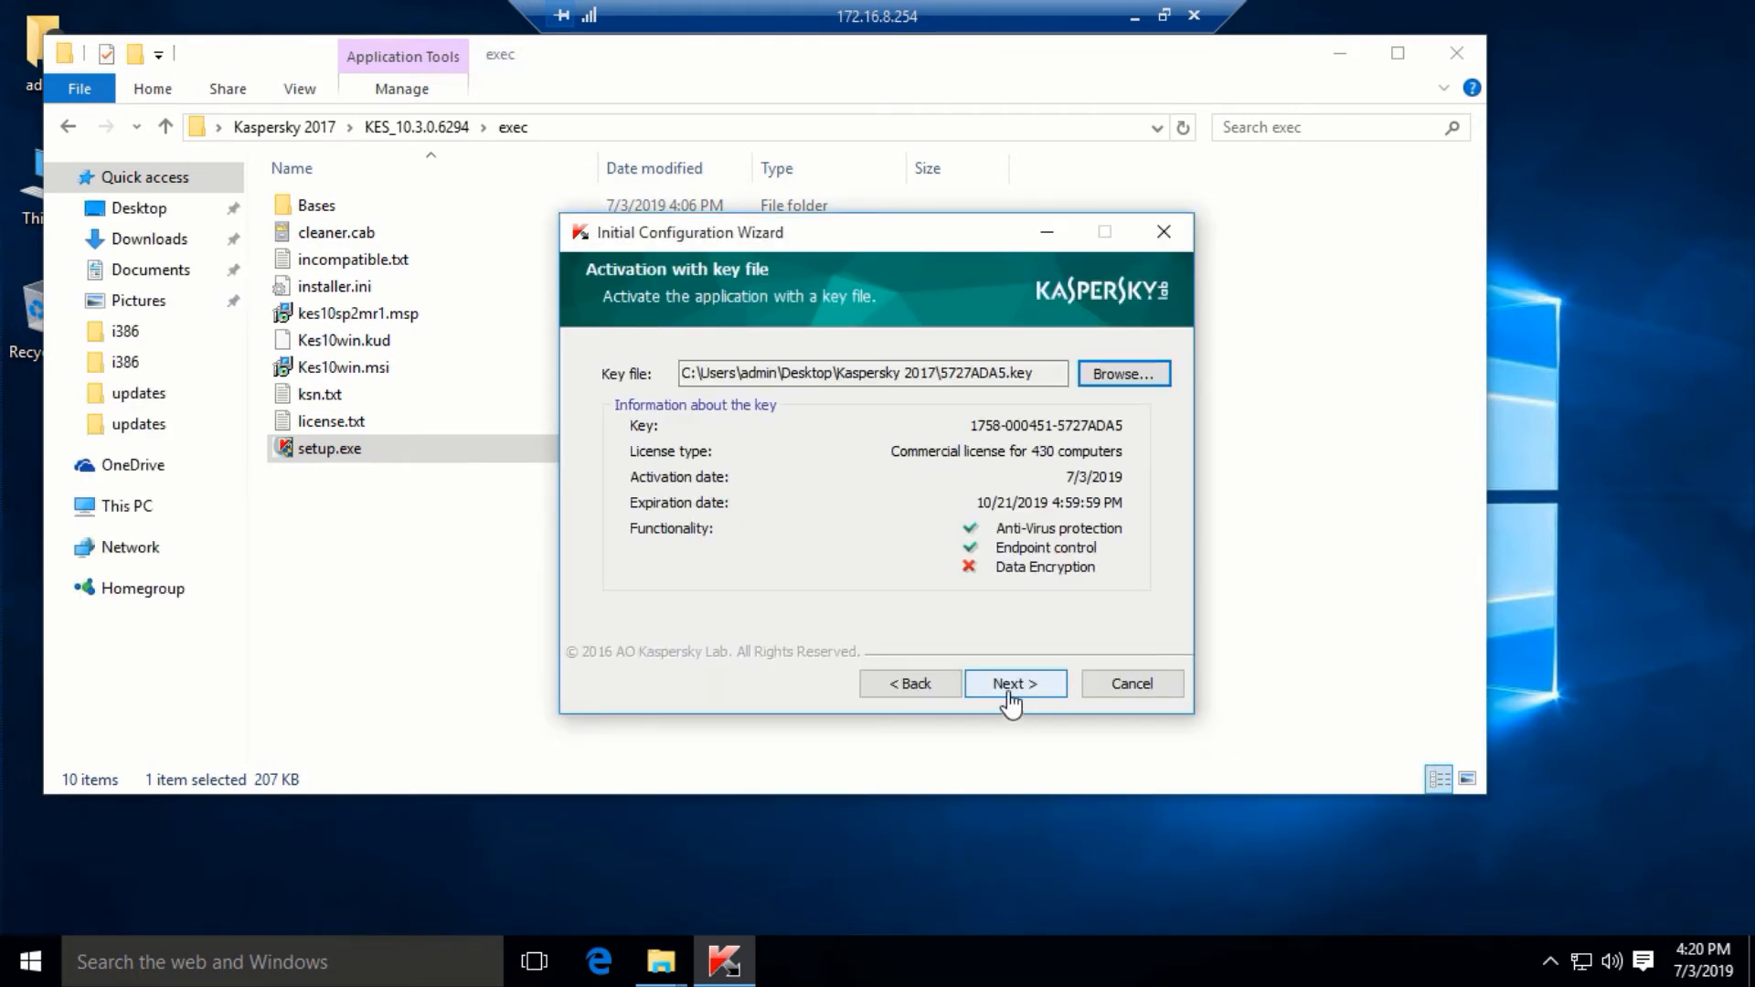
# Activate with the loaded key file and finish the Initial Configuration Wizard without starting Kaspersky Endpoint Security 10 for Windows
pyautogui.click(1010, 688)
pyautogui.click(1024, 685)
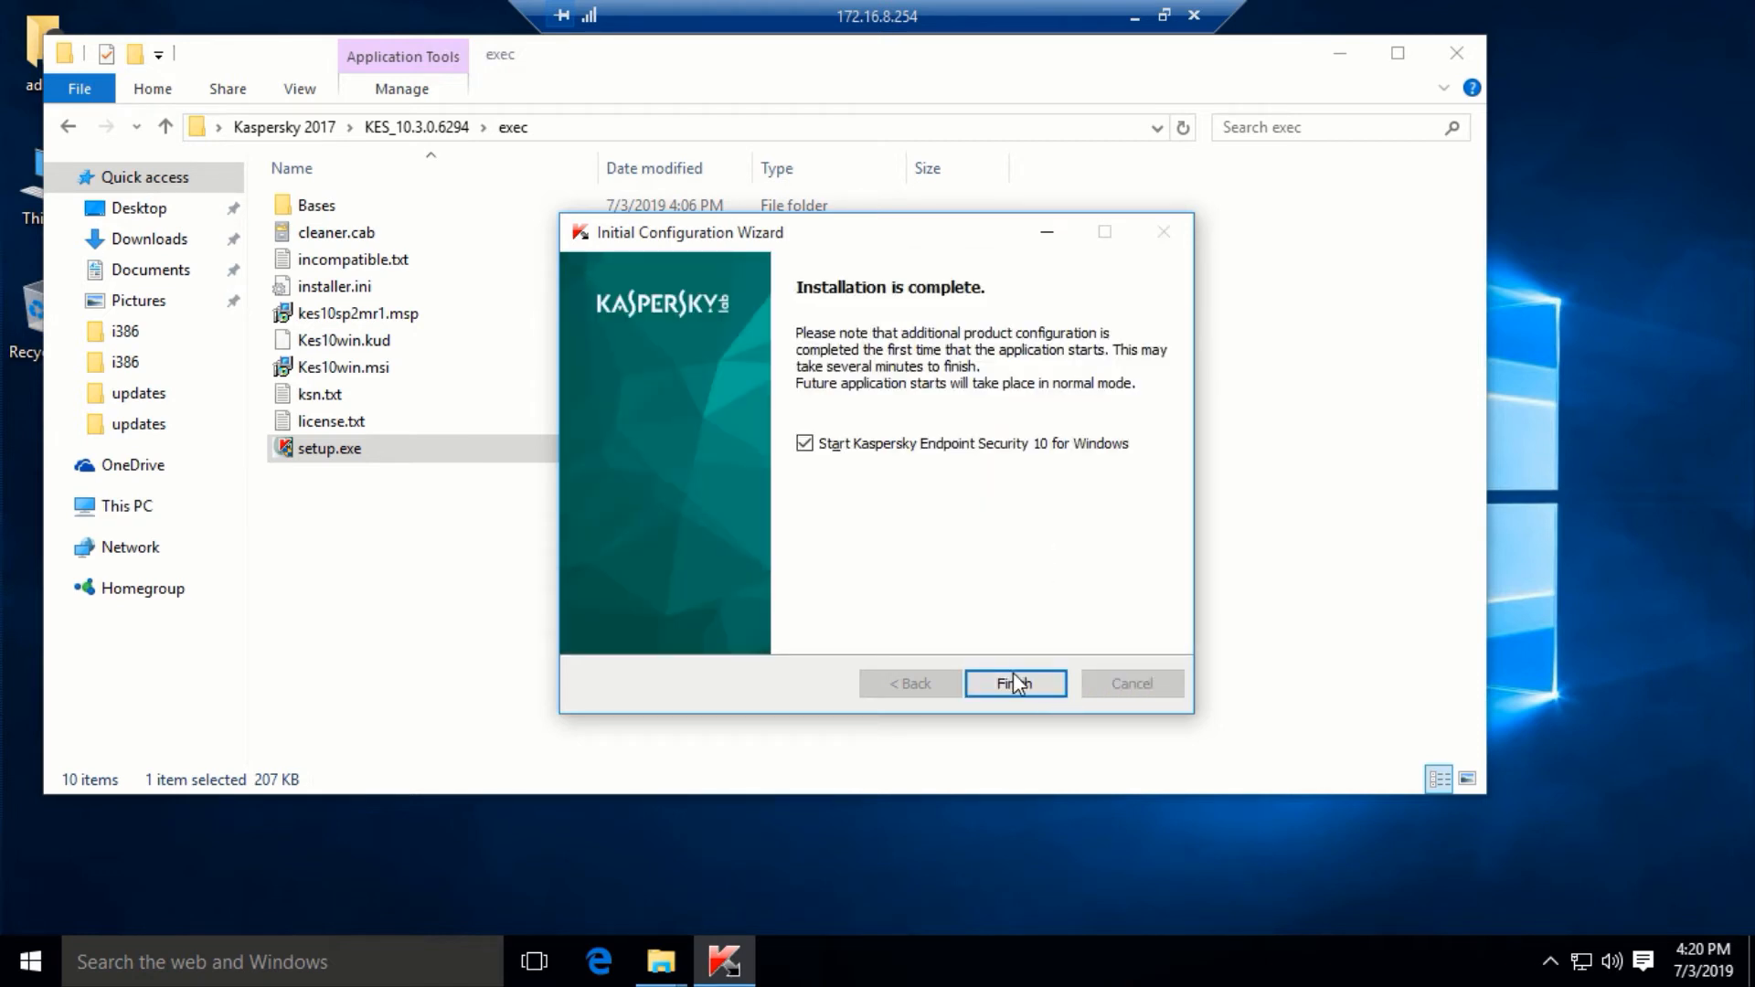
pyautogui.click(876, 443)
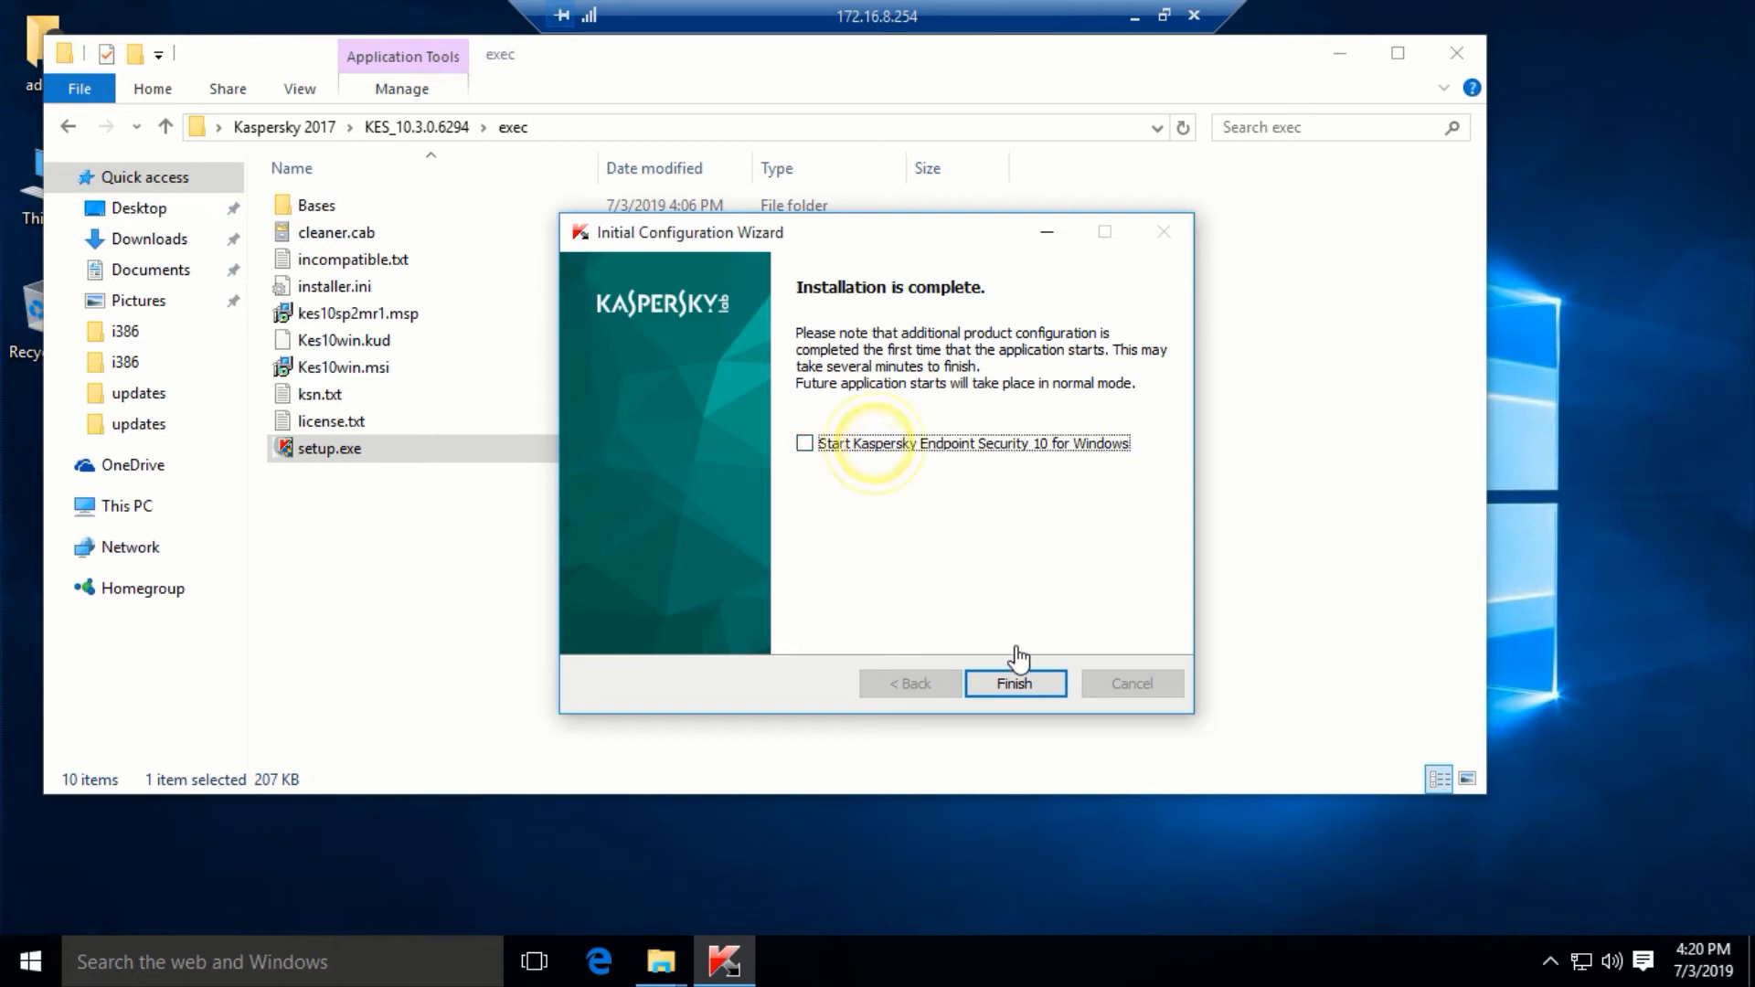
pyautogui.click(1030, 683)
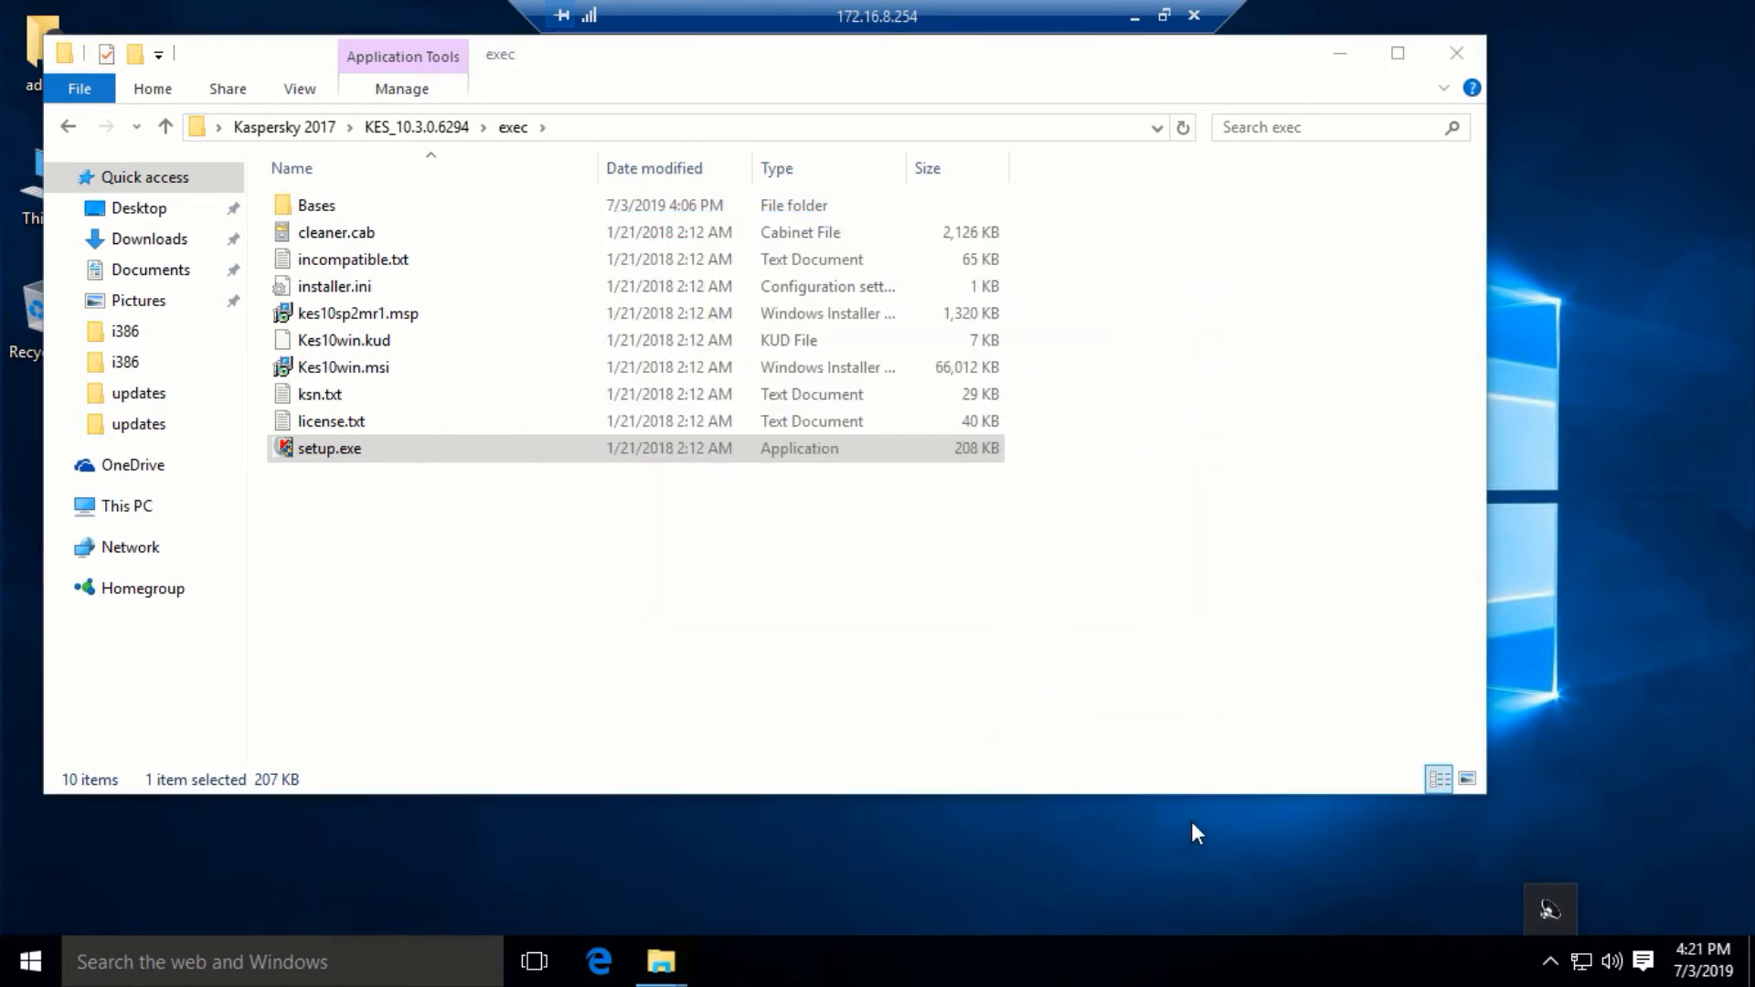
# Close the exec folder window and refresh the desktop
pyautogui.click(1193, 822)
pyautogui.click(1461, 52)
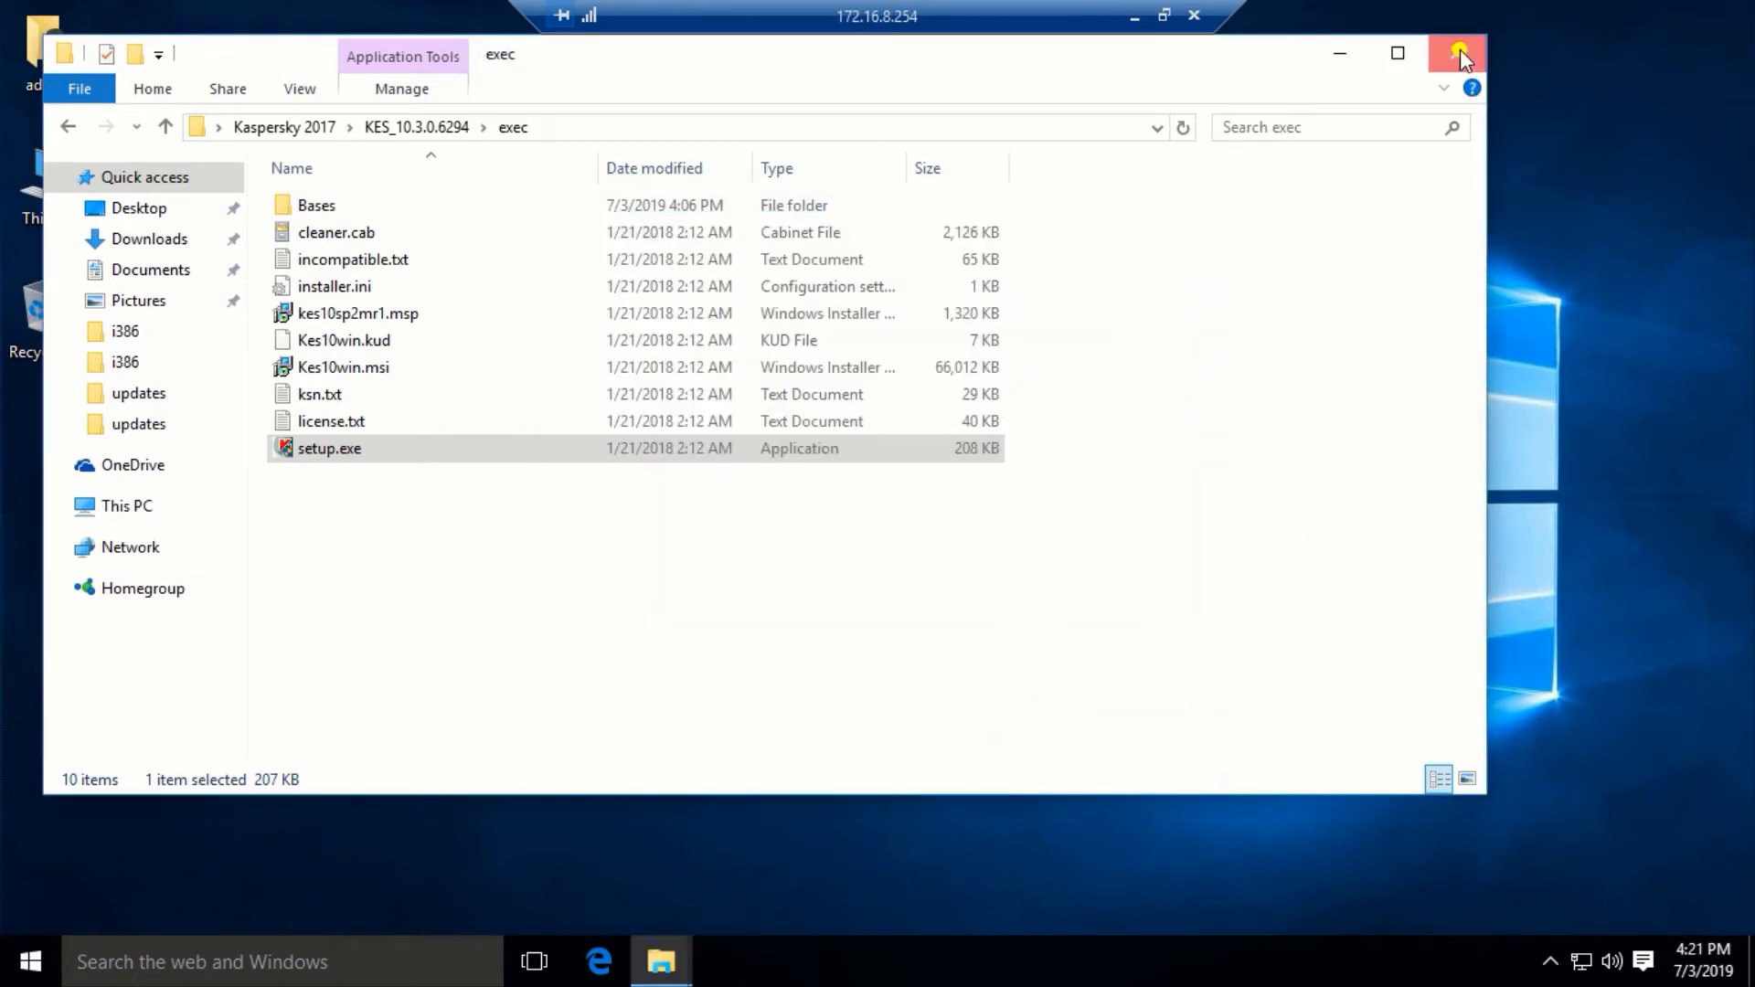
pyautogui.rightClick(700, 282)
pyautogui.click(783, 357)
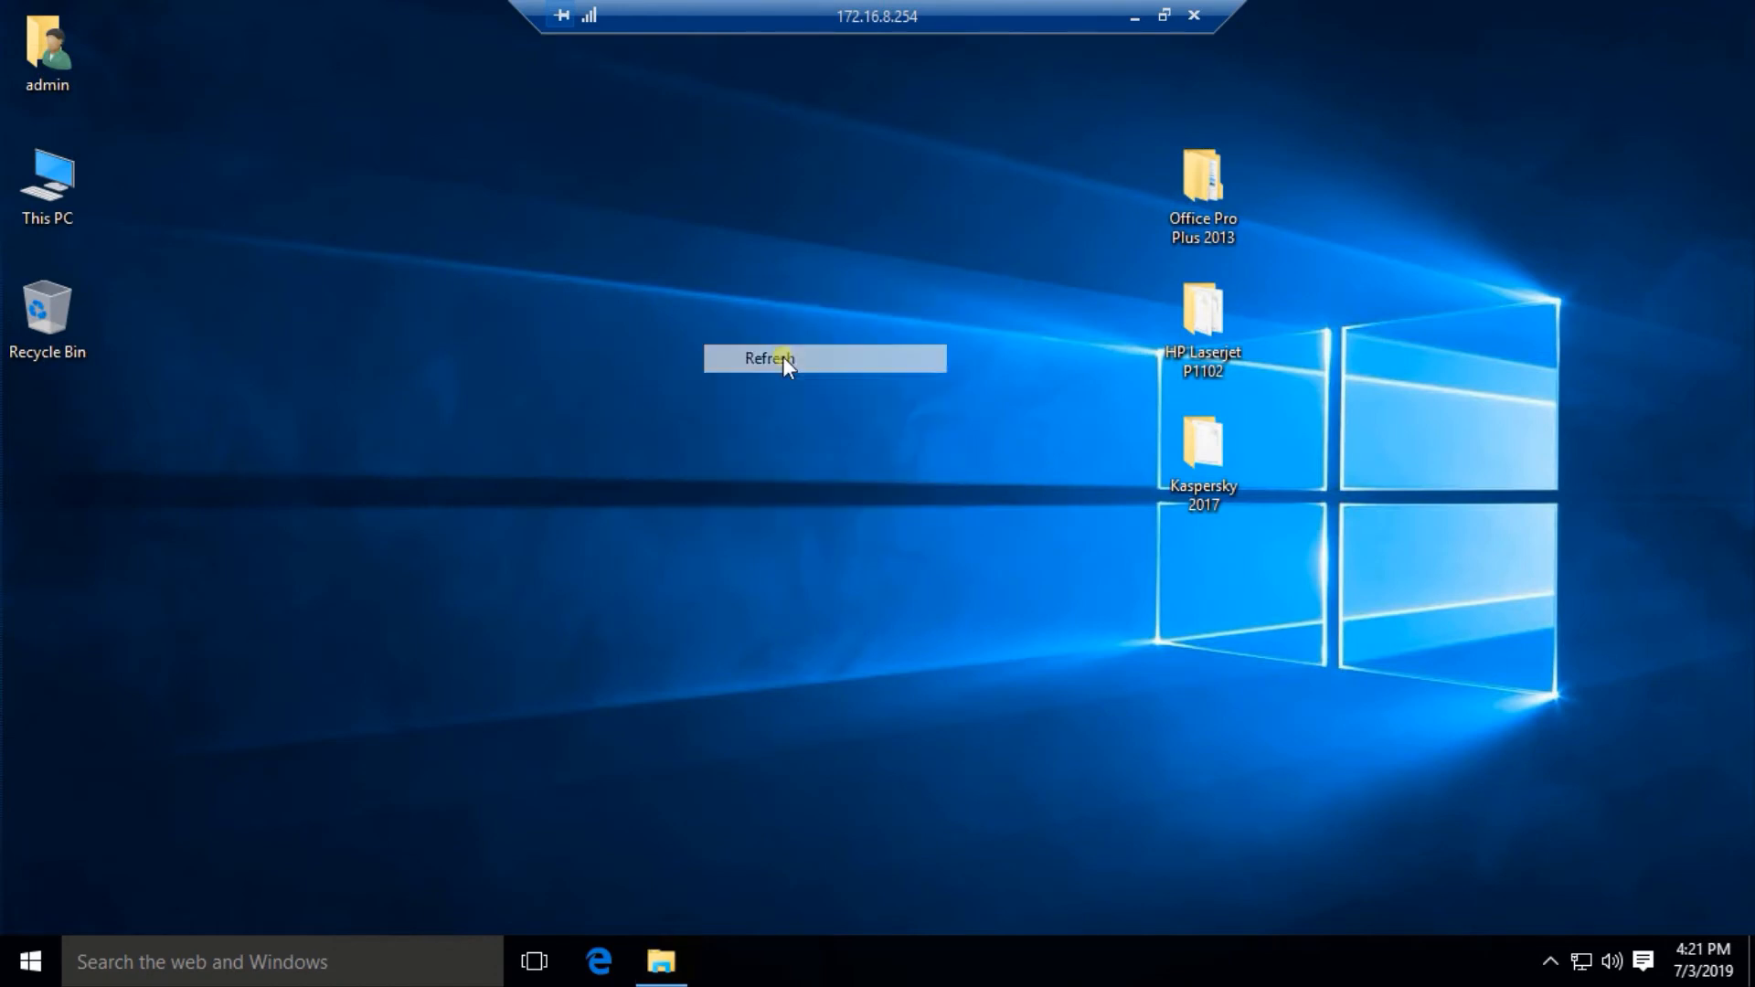
# Launch Kaspersky Endpoint Security 10 for Windows through Windows search and agree to the Kaspersky Security Network participation terms
pyautogui.click(243, 979)
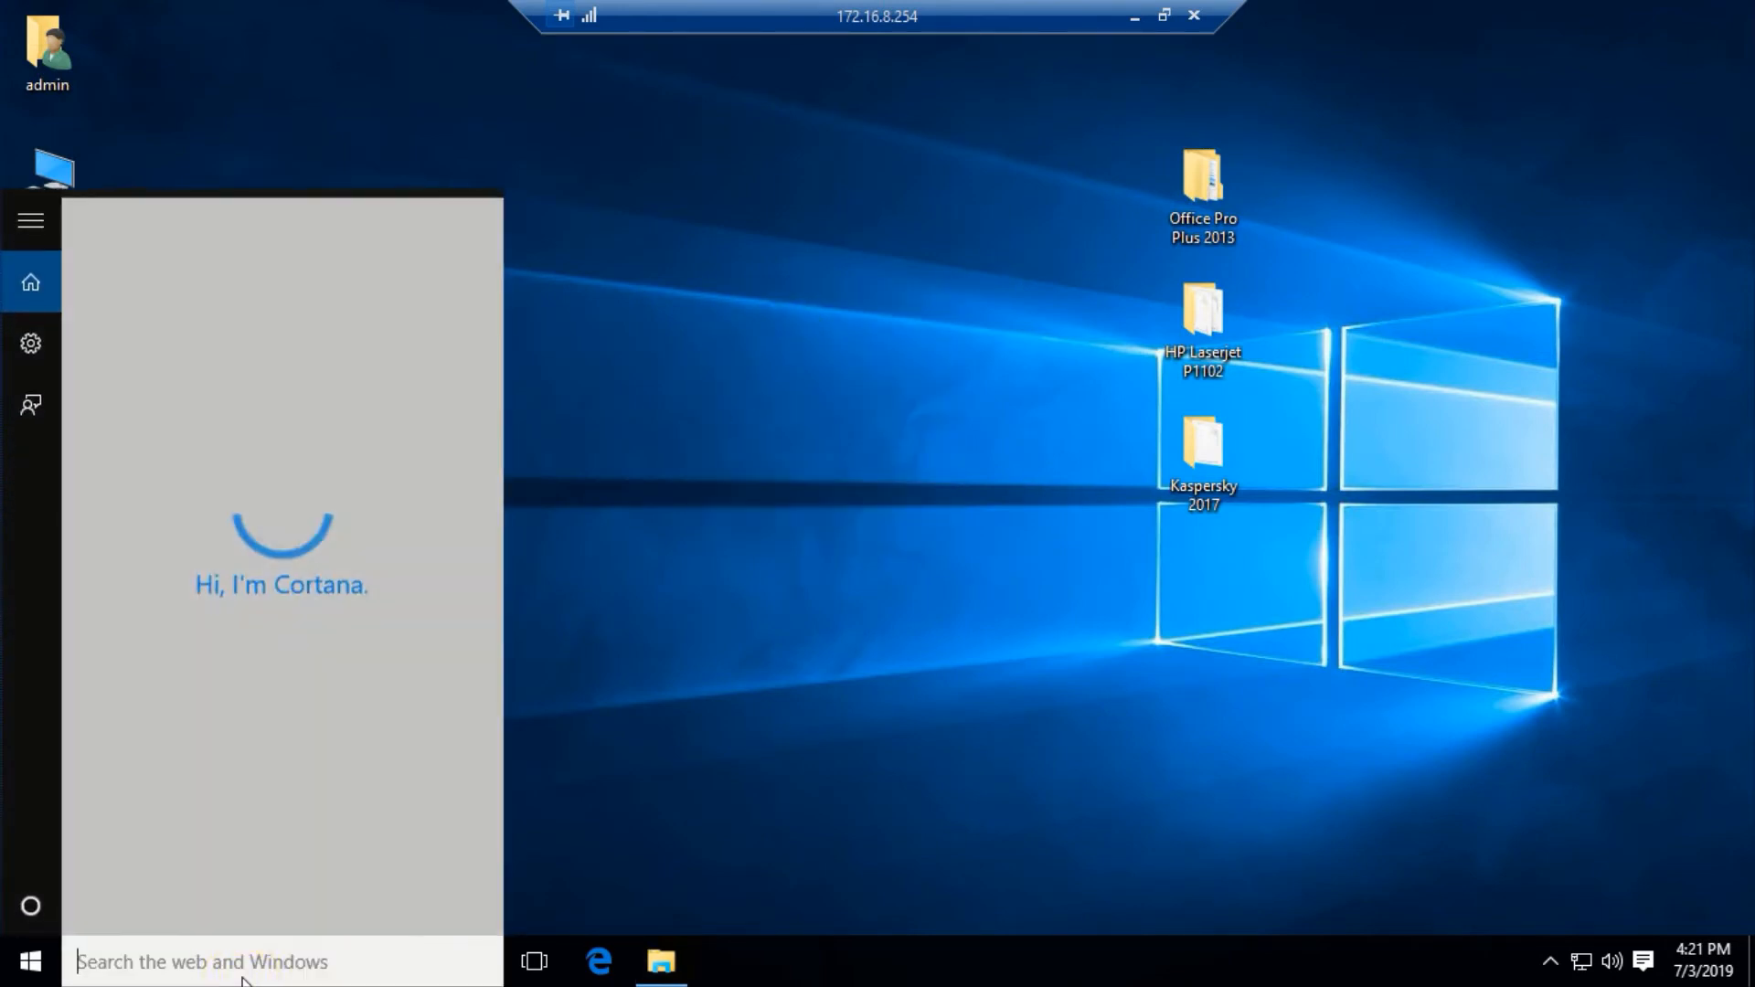
pyautogui.write('ka')
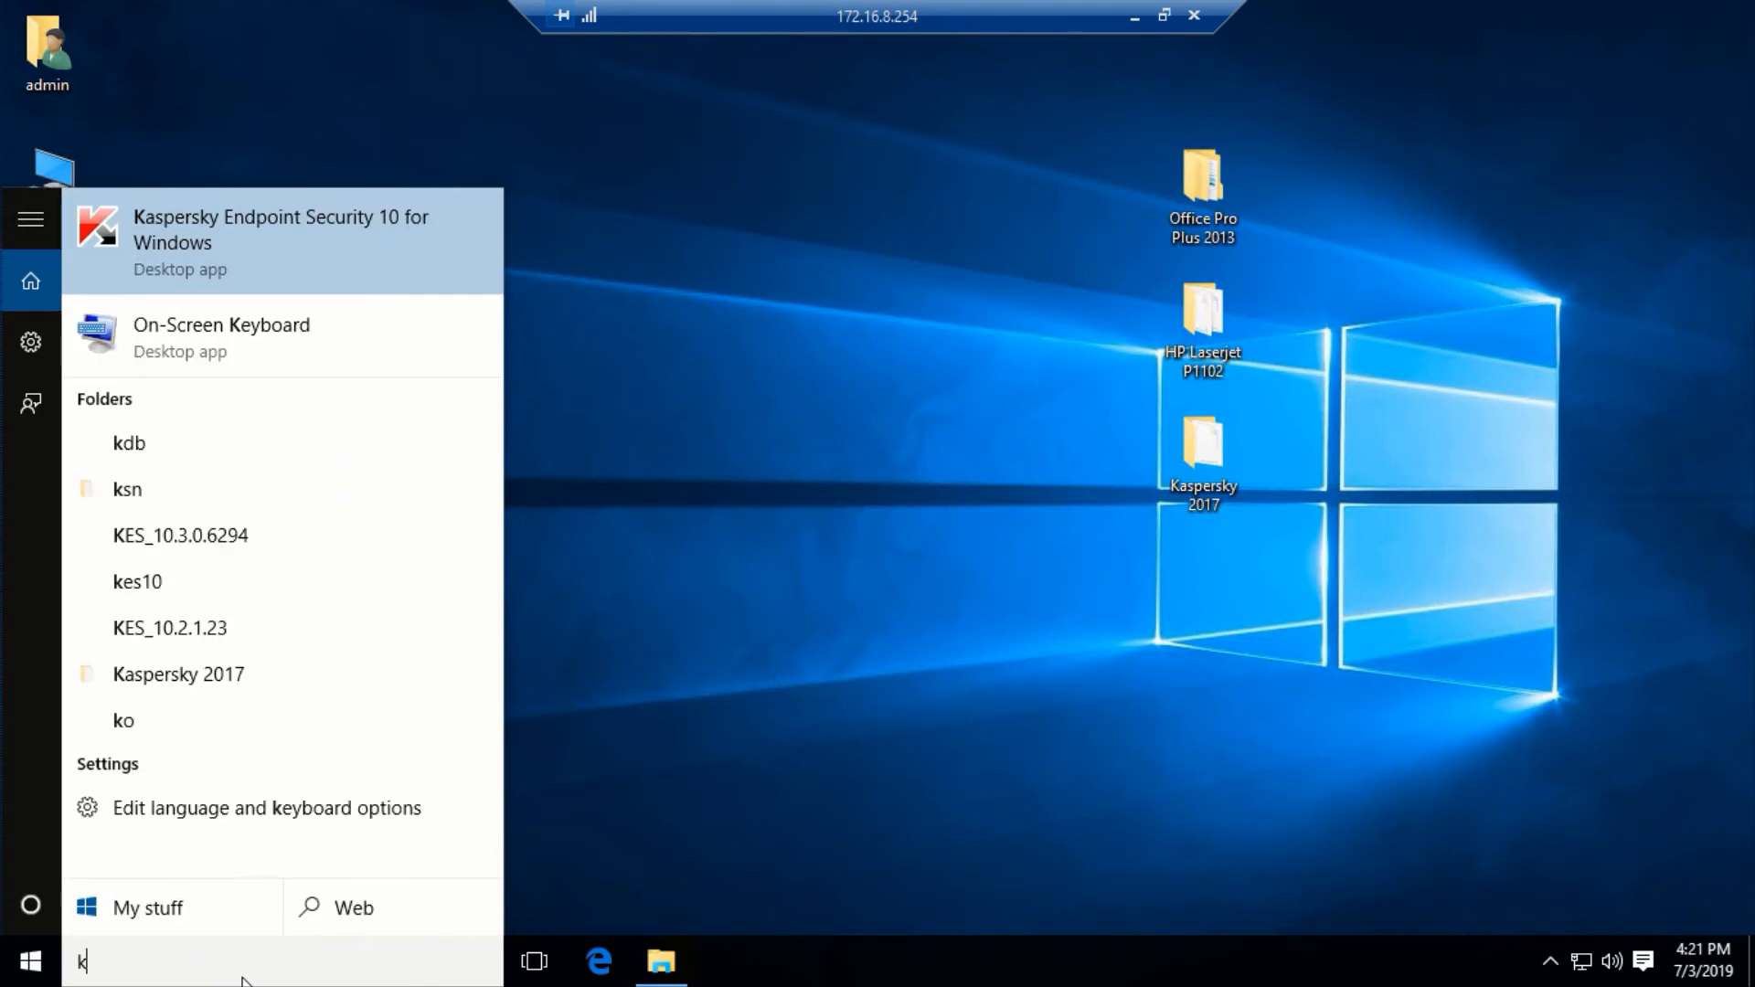
pyautogui.click(163, 227)
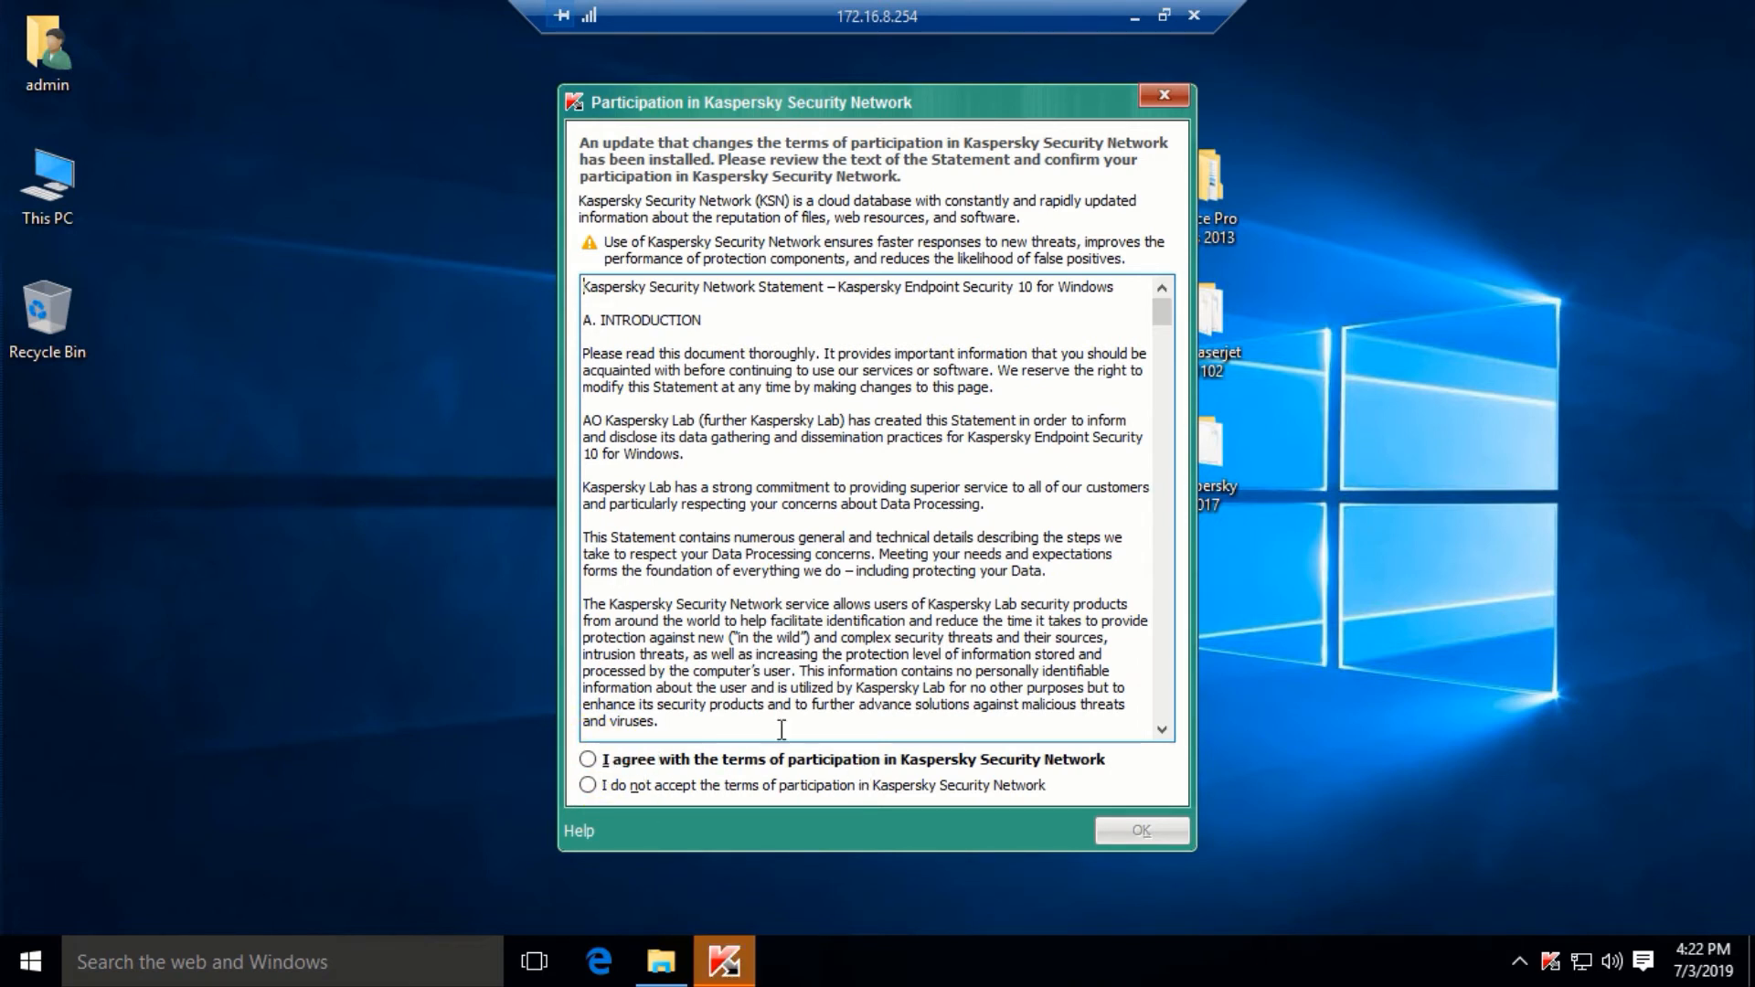
pyautogui.click(592, 759)
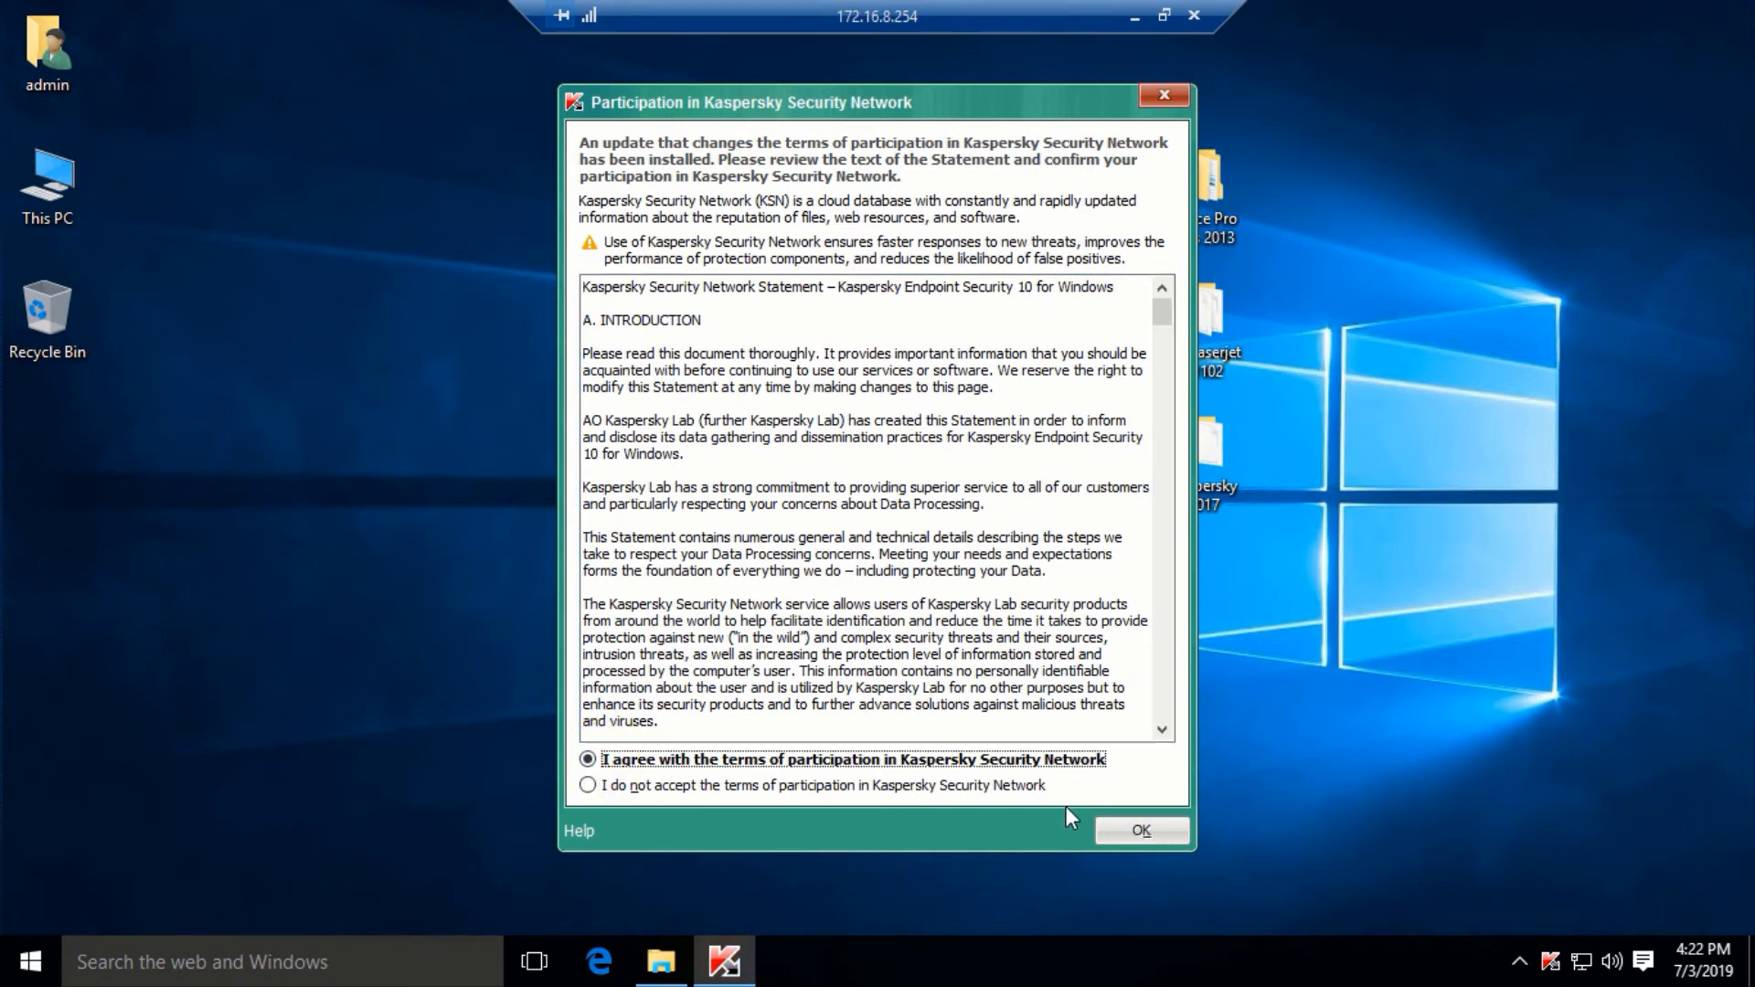
pyautogui.click(1142, 832)
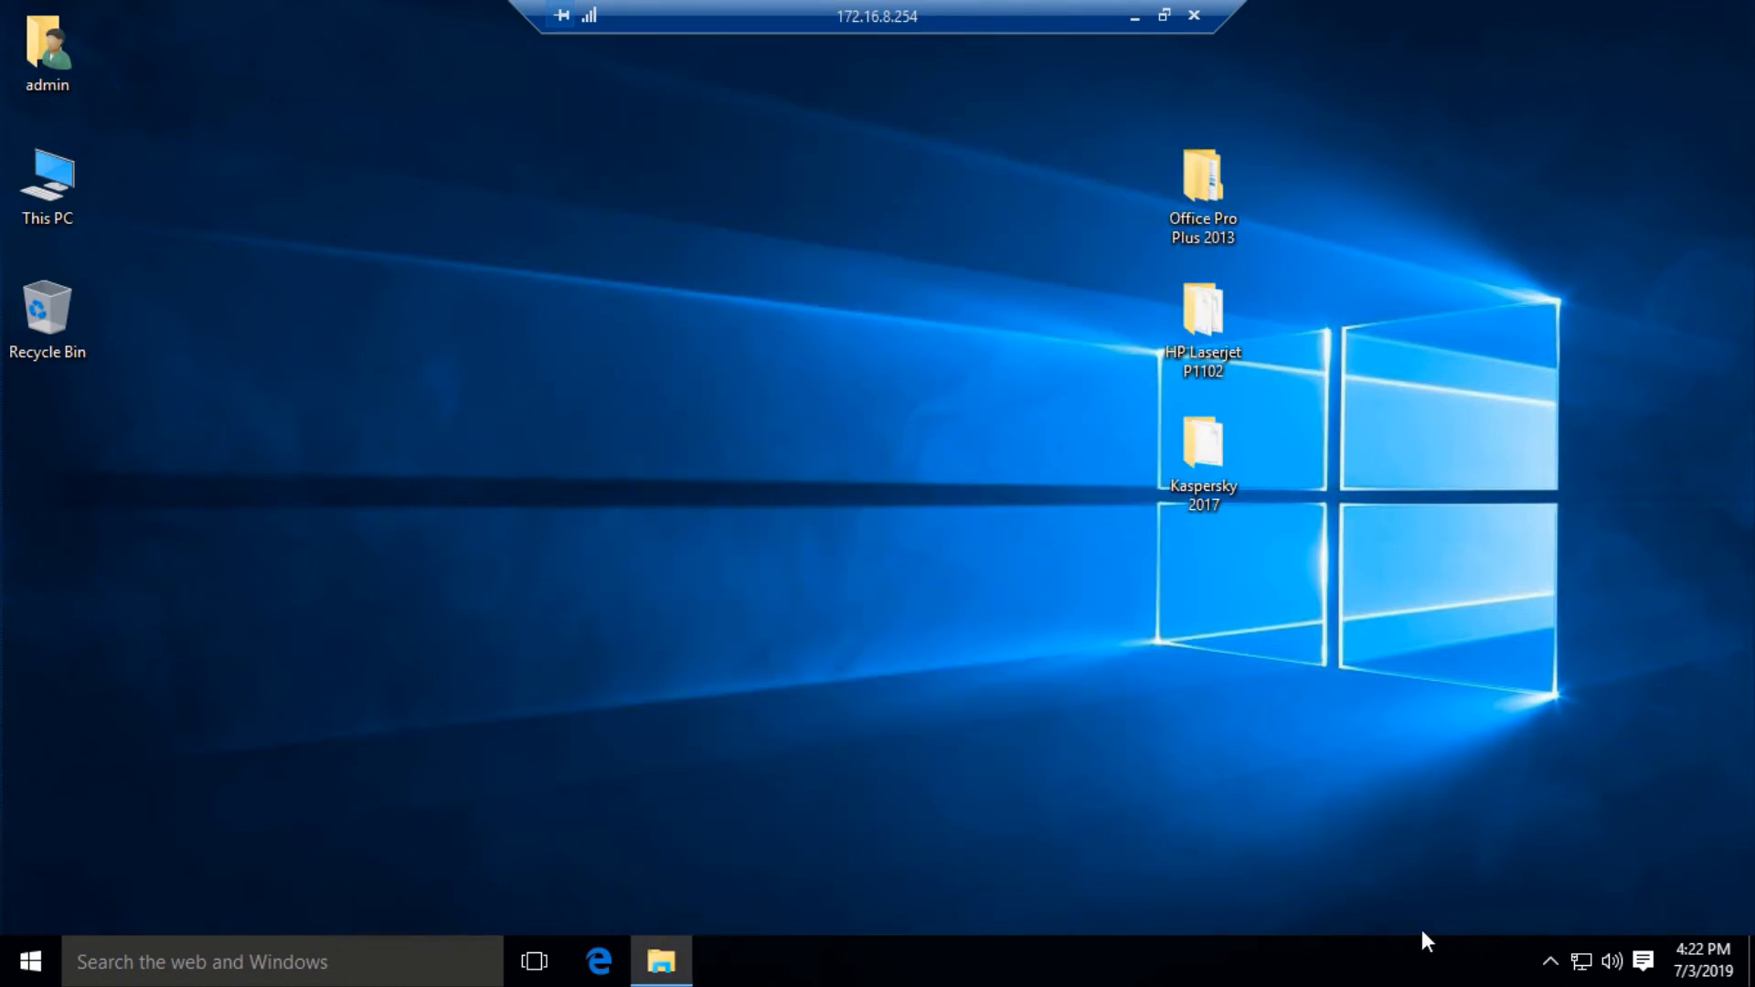
# Open the Kaspersky Endpoint Security main window and start Application Startup Control and Vulnerability Monitor
pyautogui.click(1551, 962)
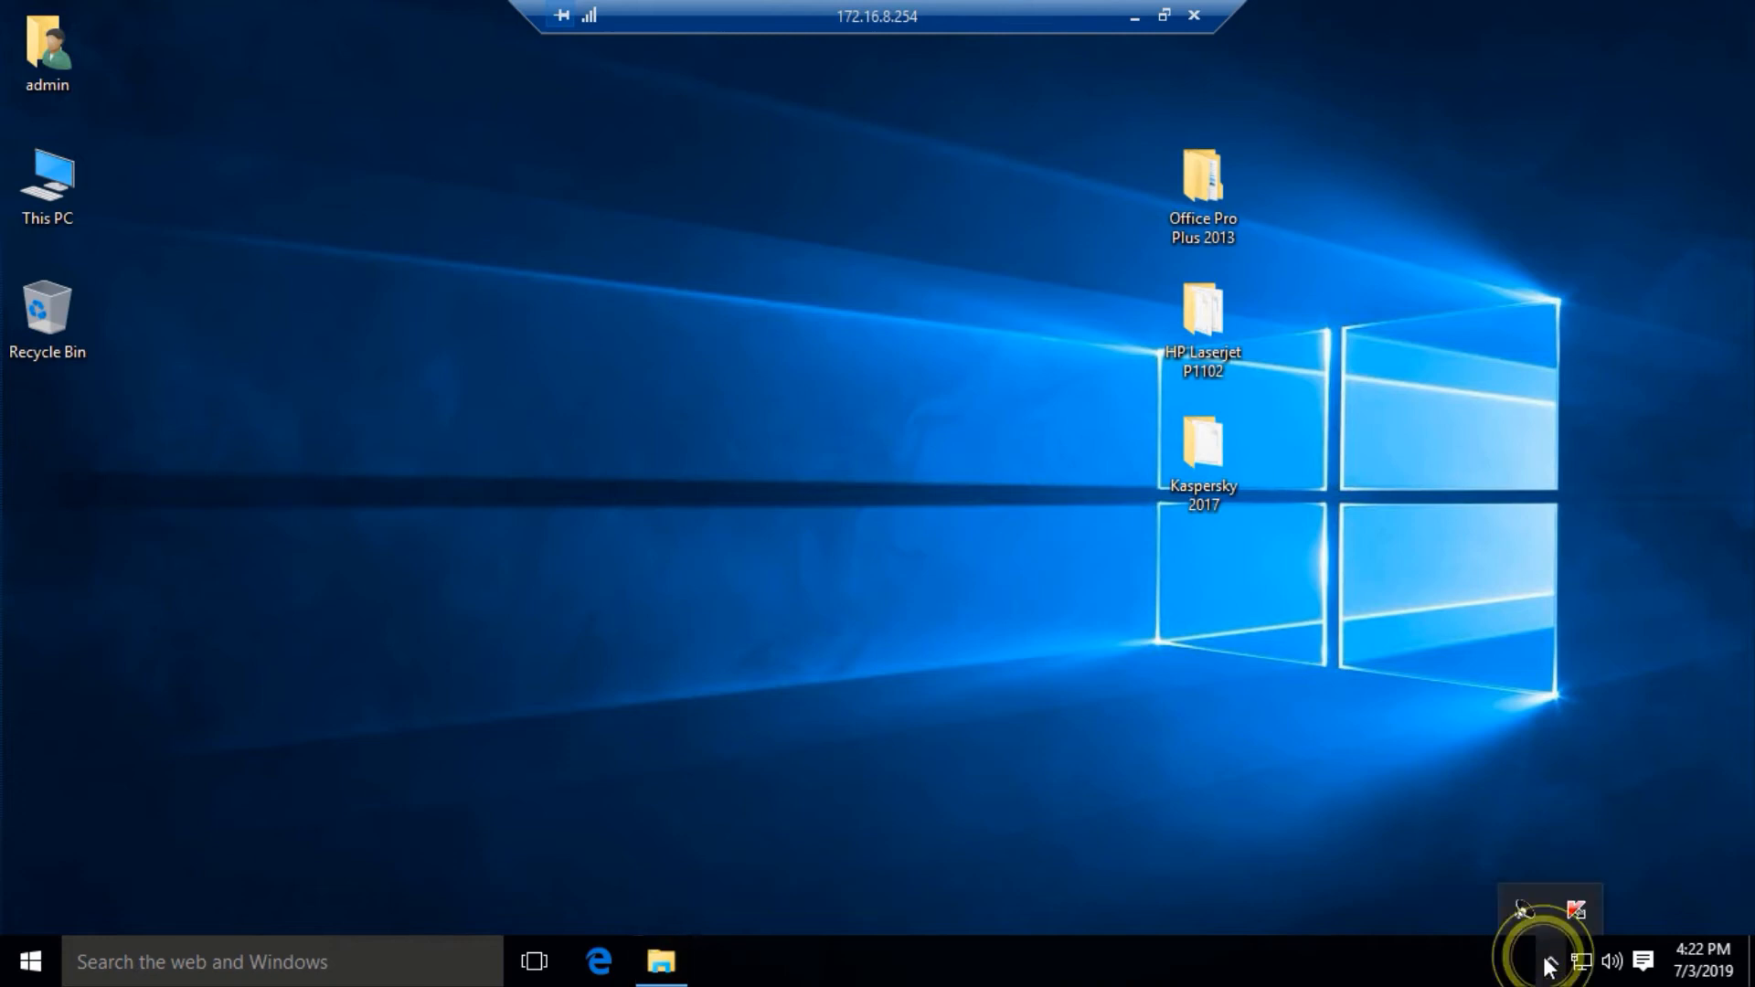
pyautogui.click(1573, 910)
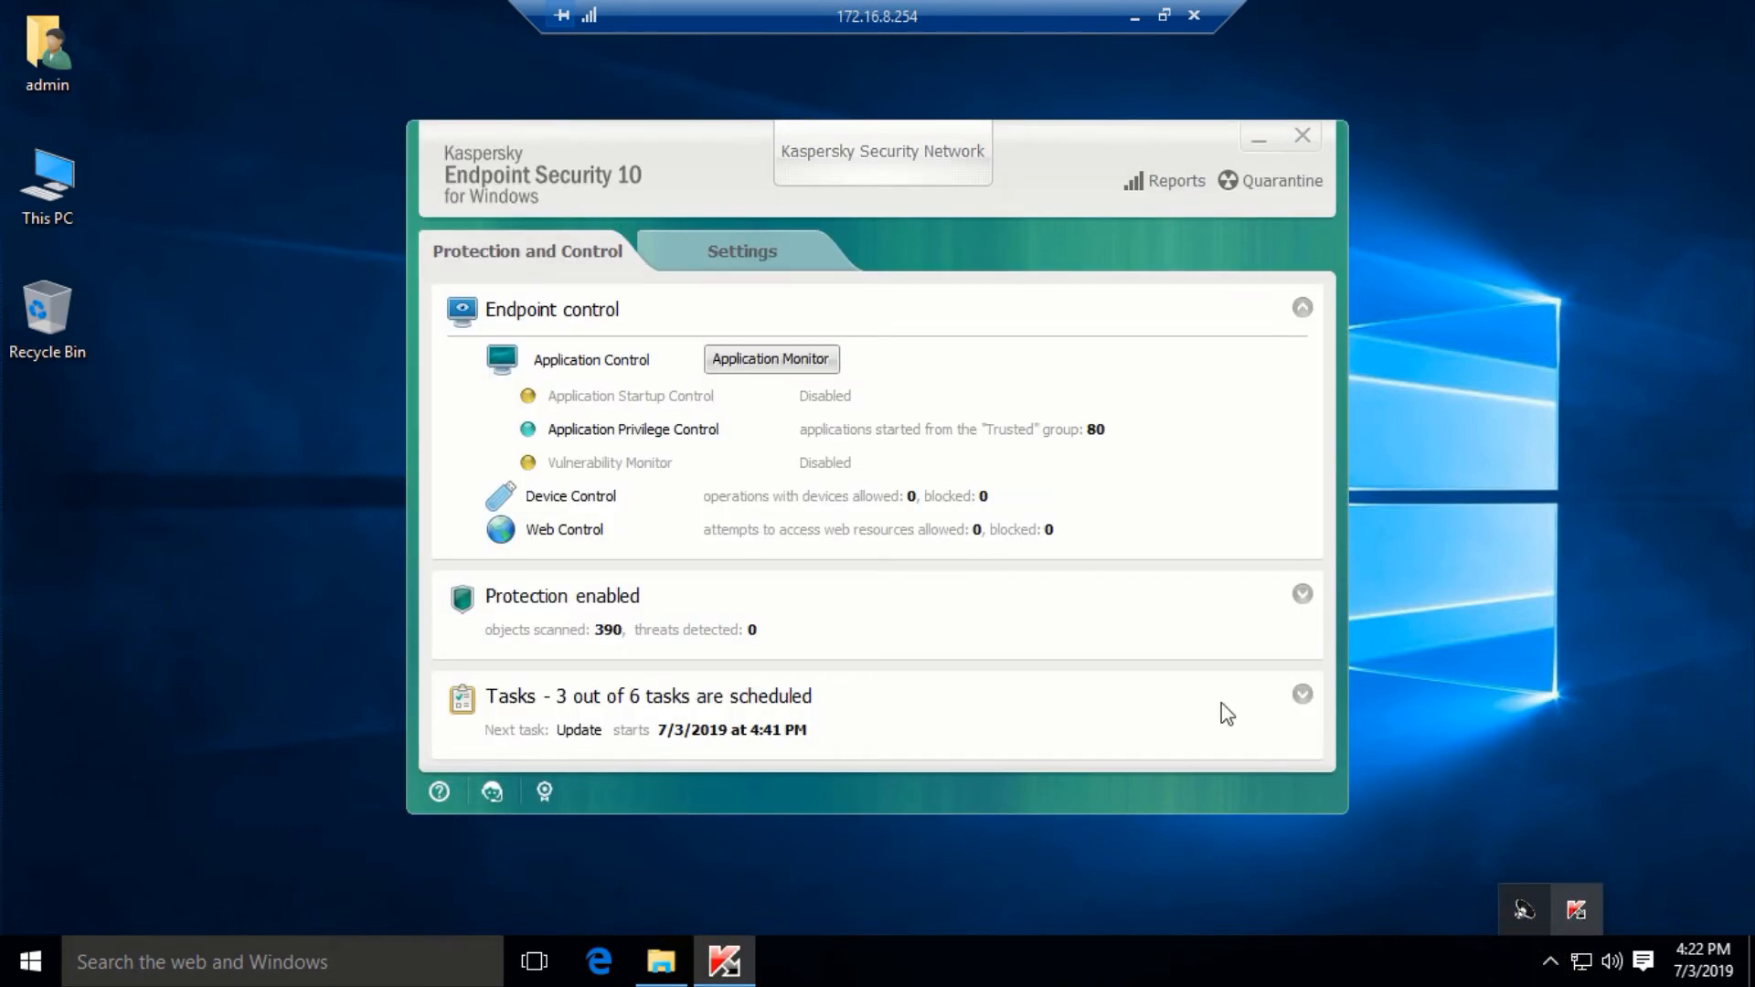
pyautogui.rightClick(624, 395)
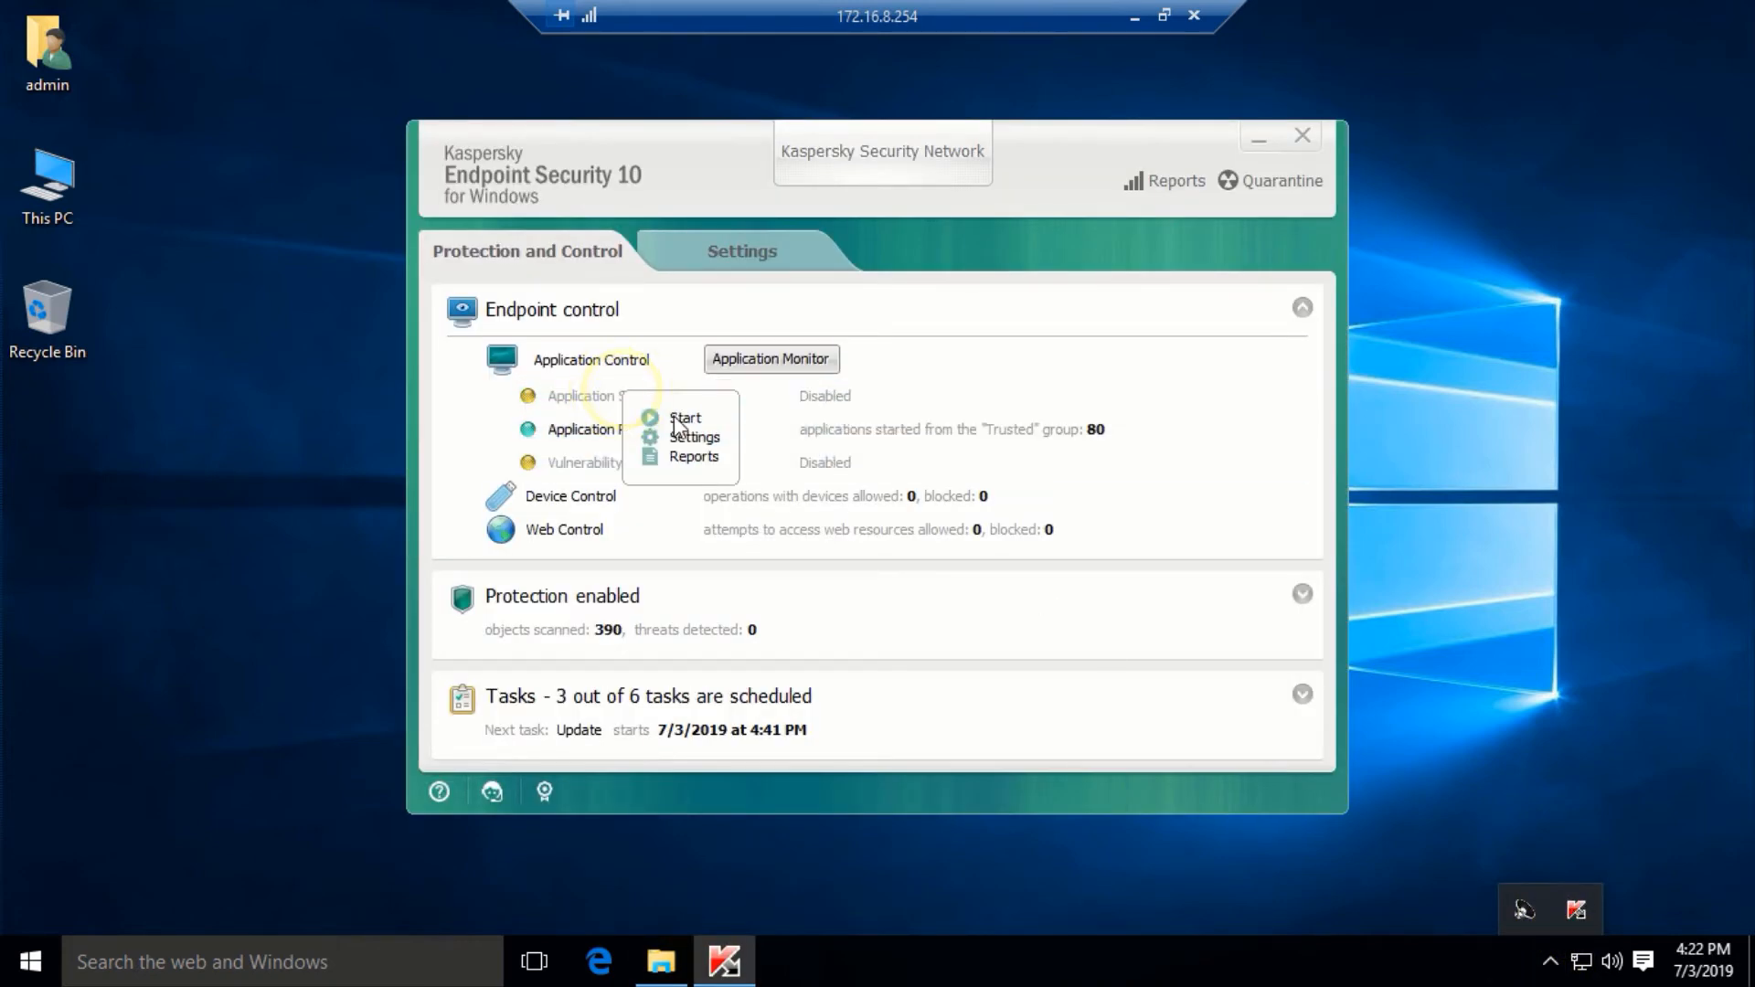
pyautogui.click(686, 419)
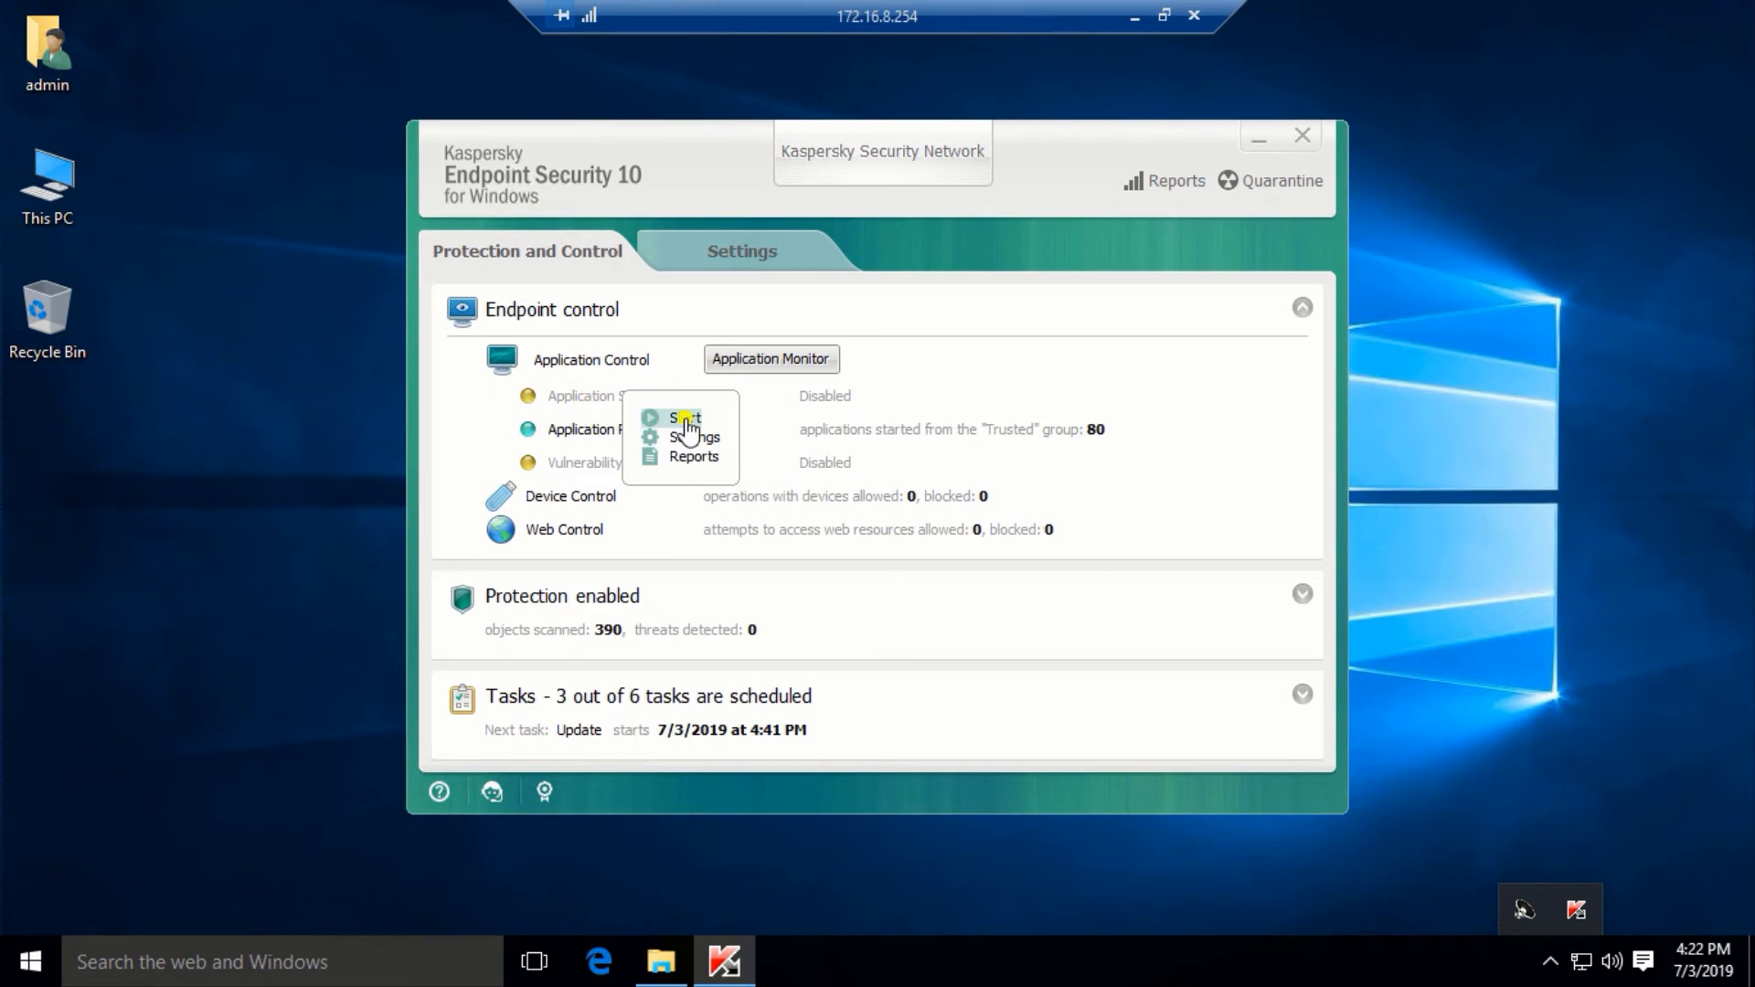
pyautogui.rightClick(591, 463)
pyautogui.click(651, 494)
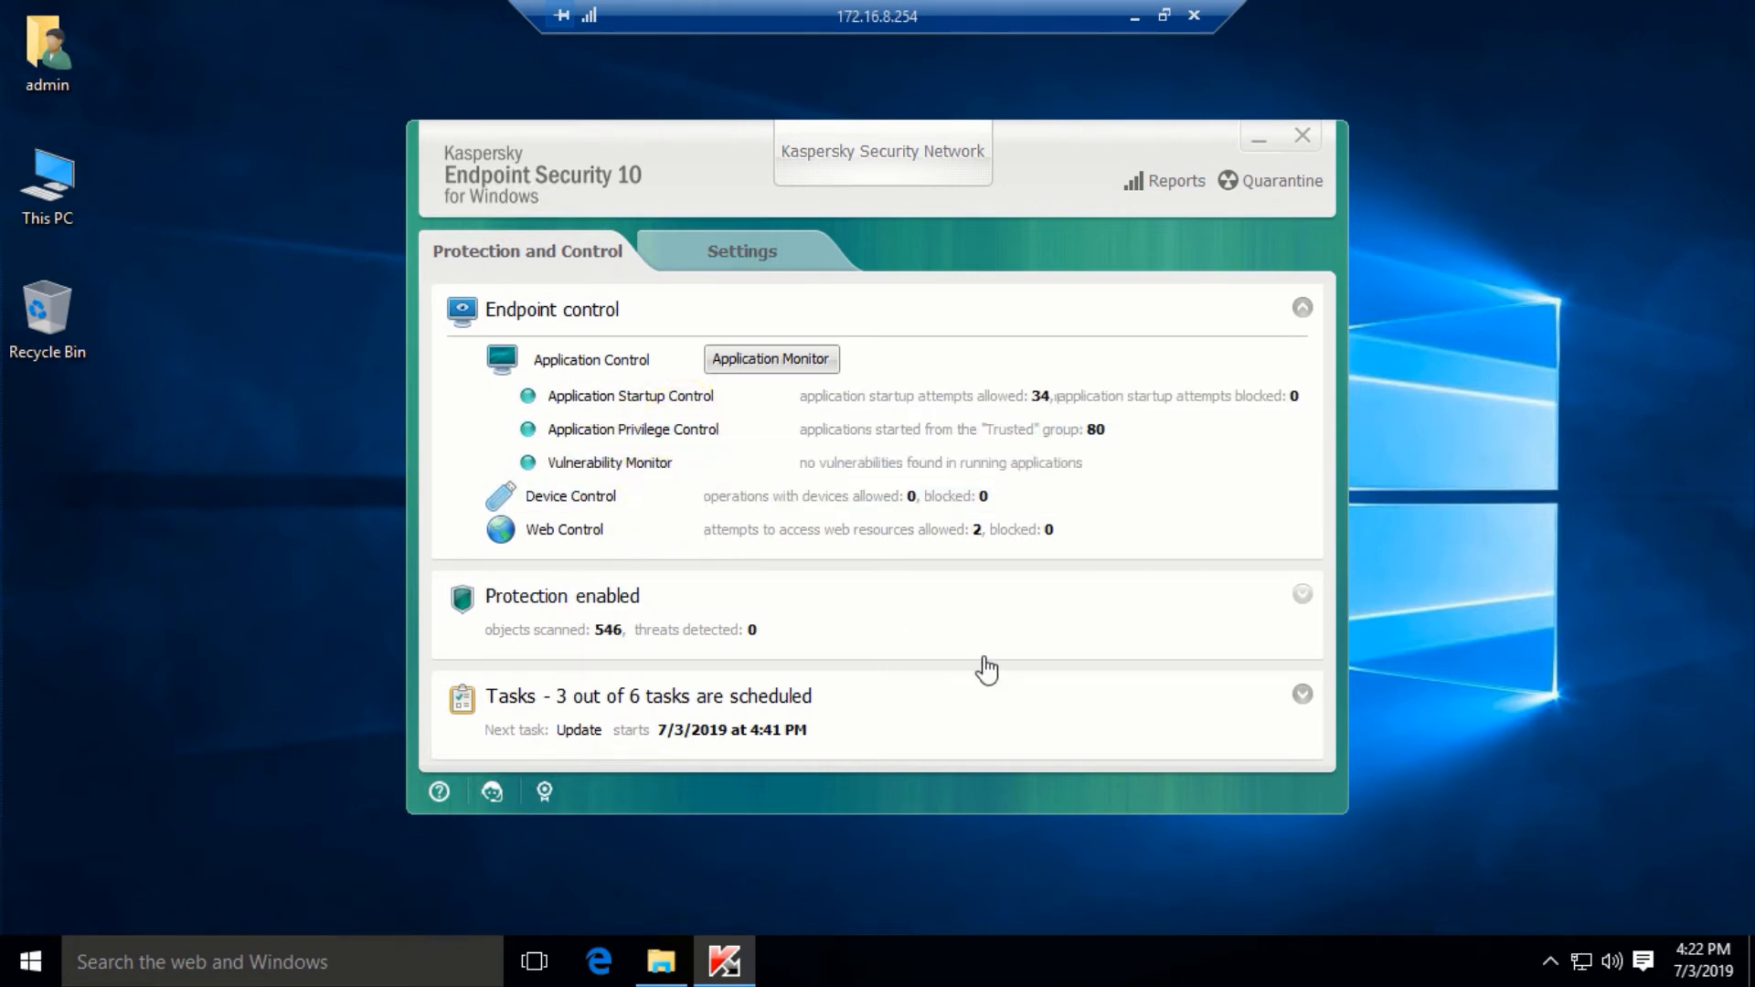
# Check the Endpoint control settings and open the settings of the Update task
pyautogui.click(738, 256)
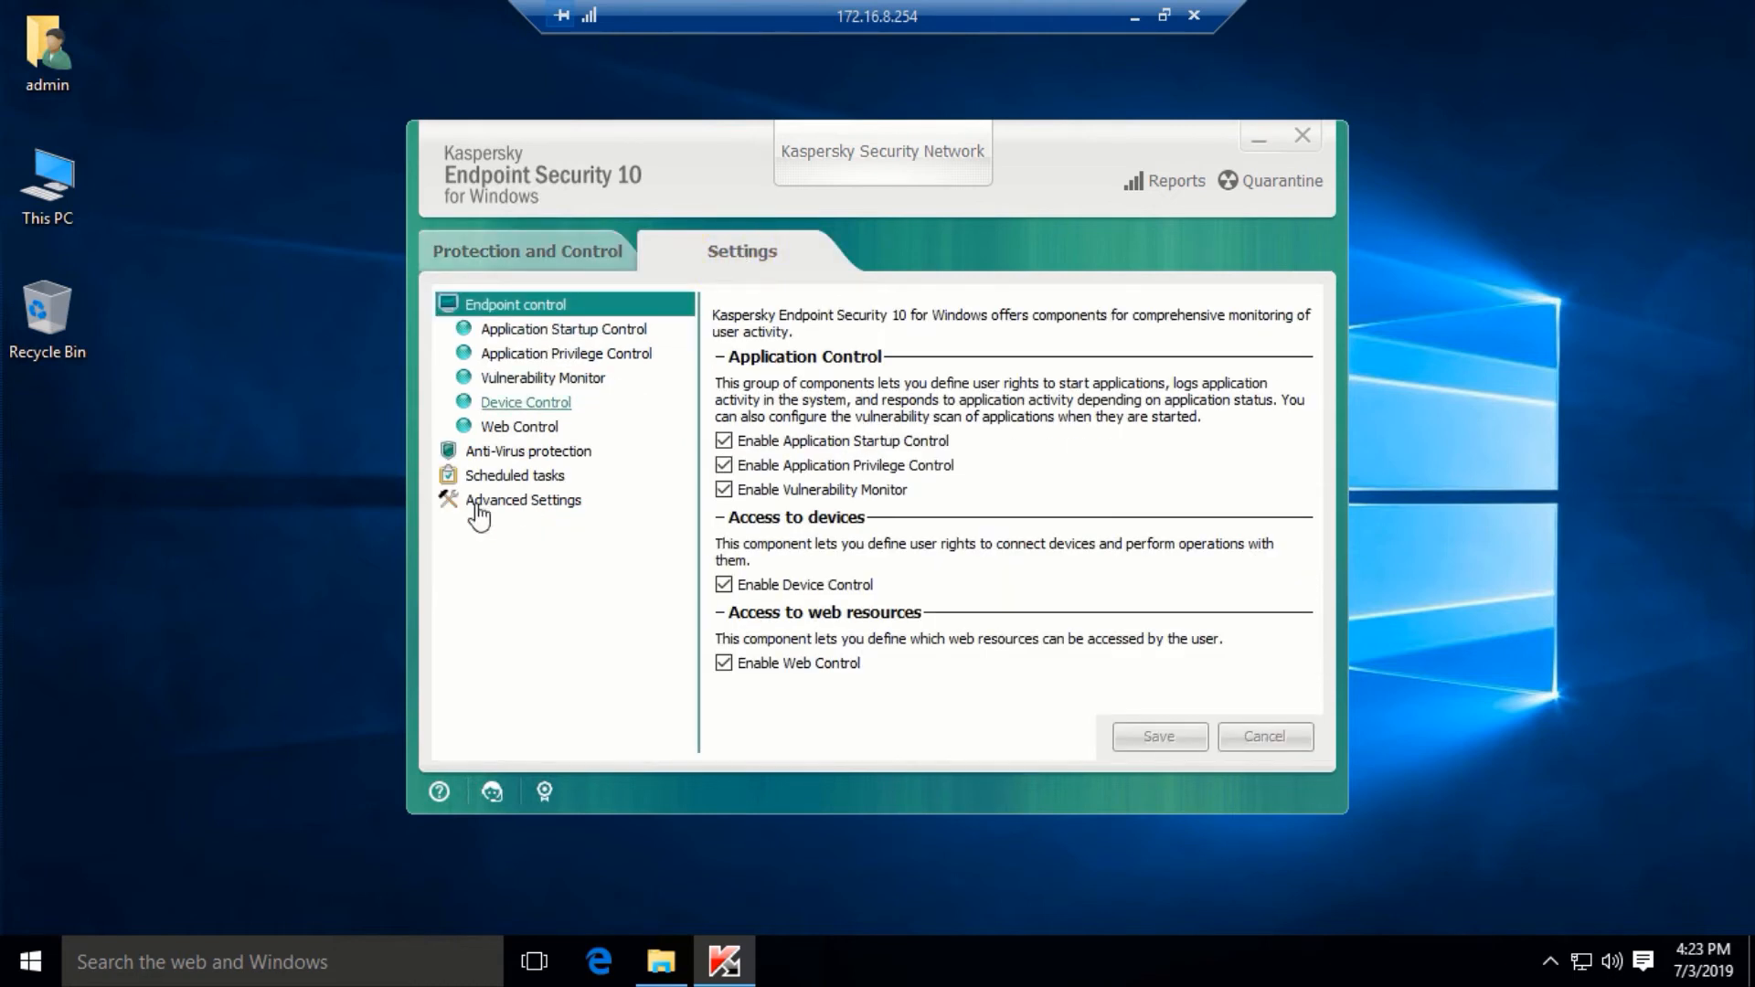
pyautogui.click(498, 245)
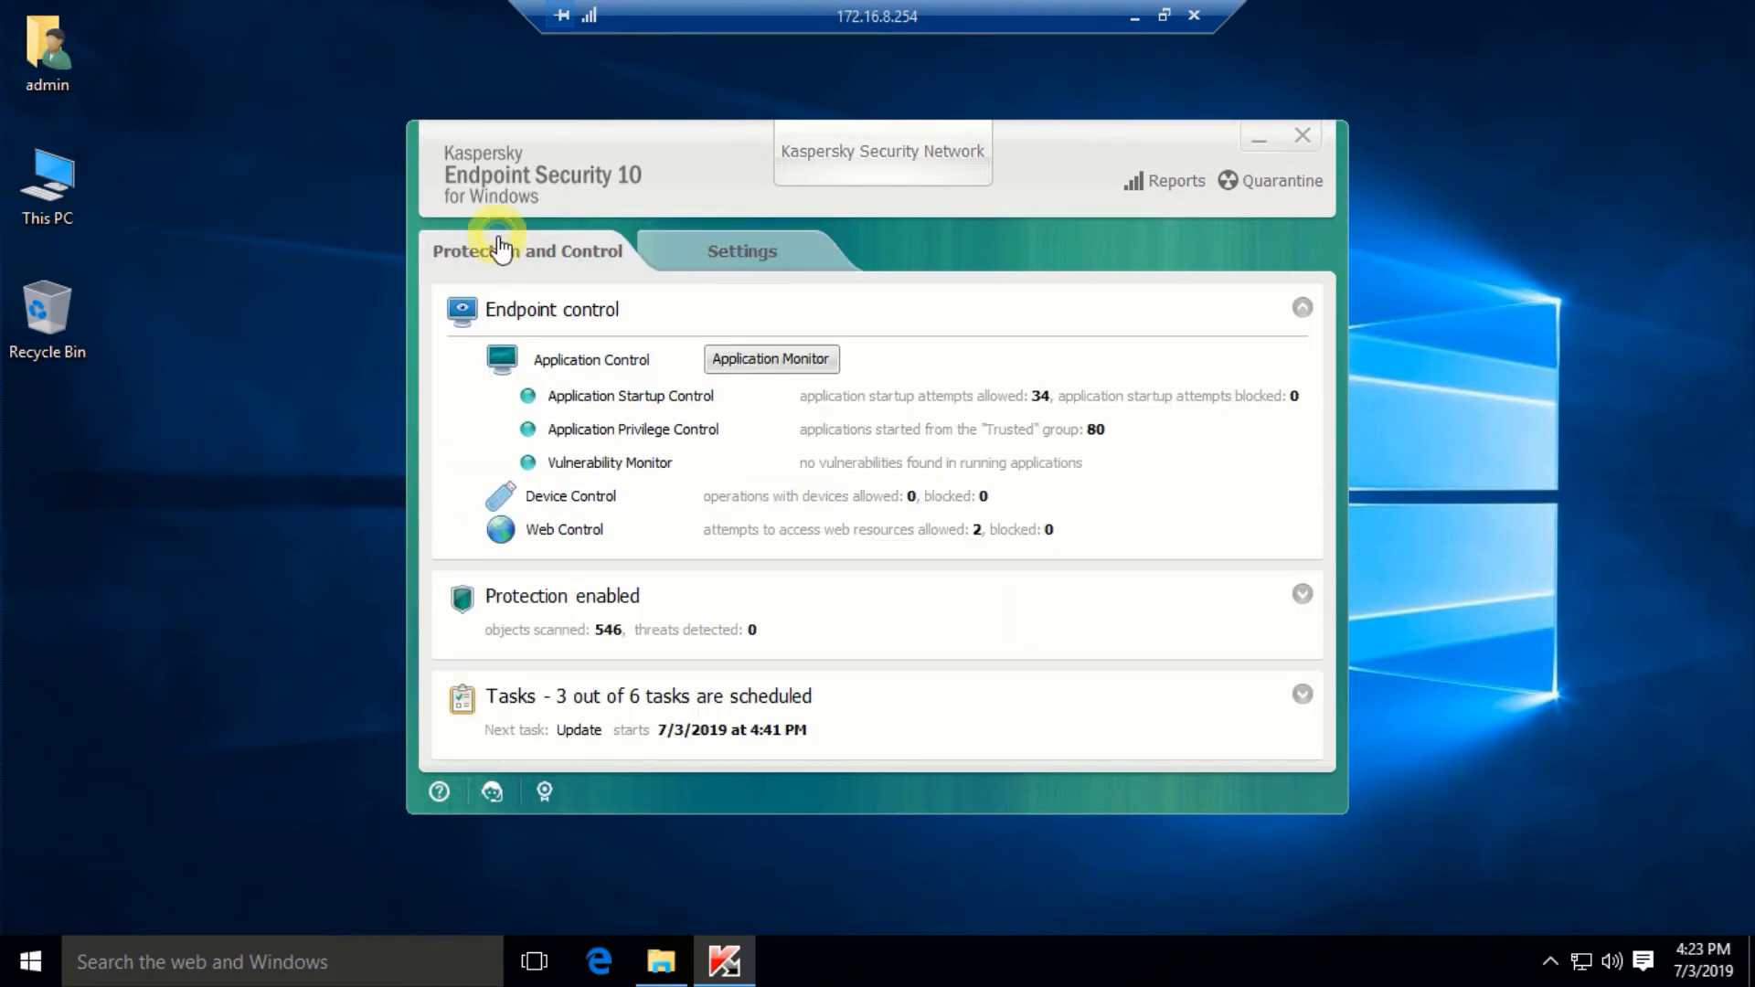
pyautogui.click(560, 693)
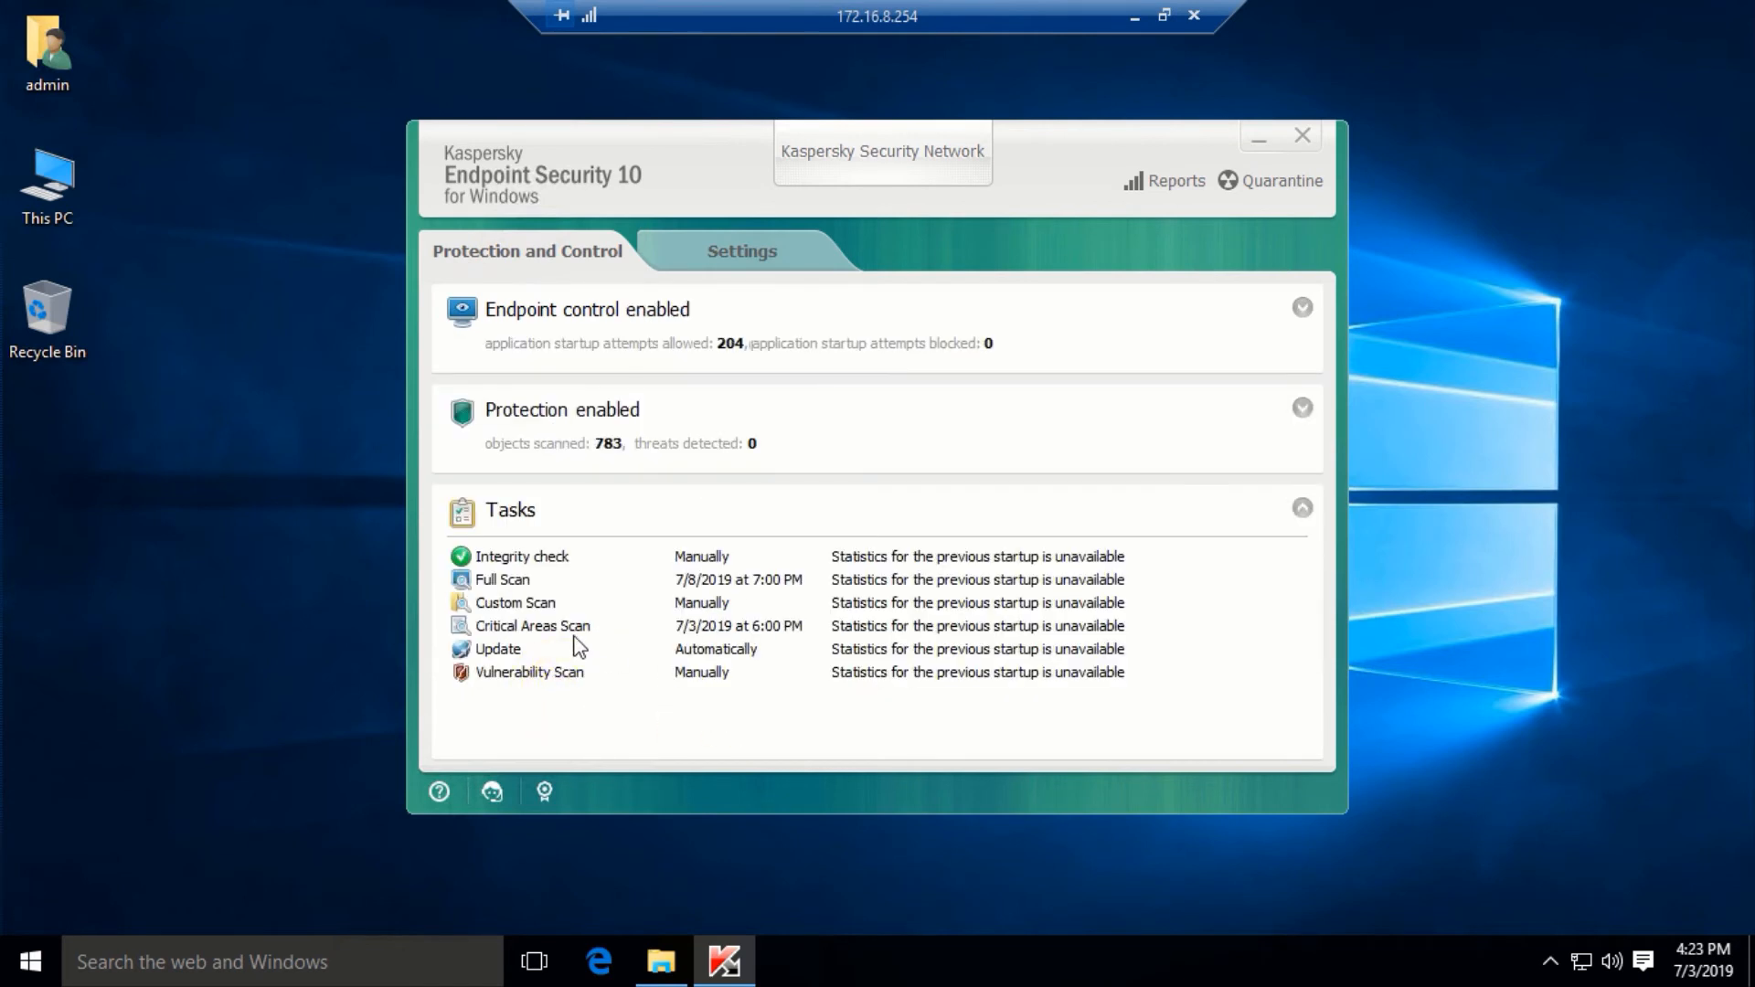
pyautogui.rightClick(508, 655)
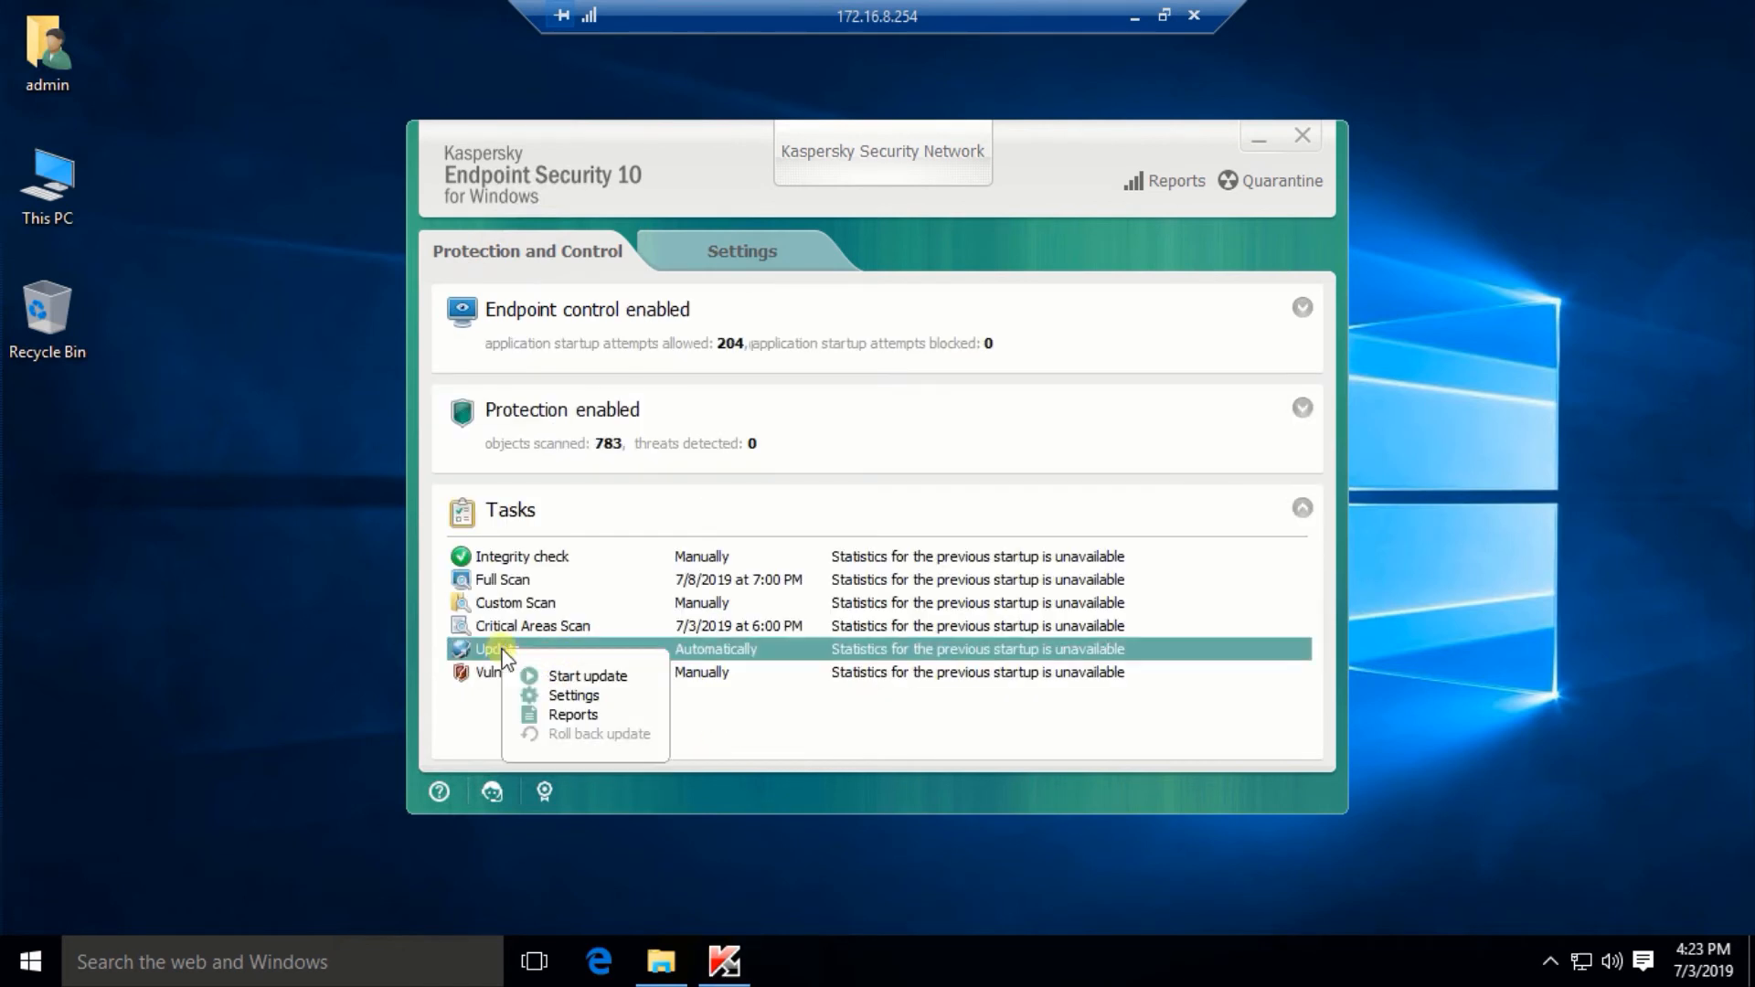
pyautogui.click(573, 696)
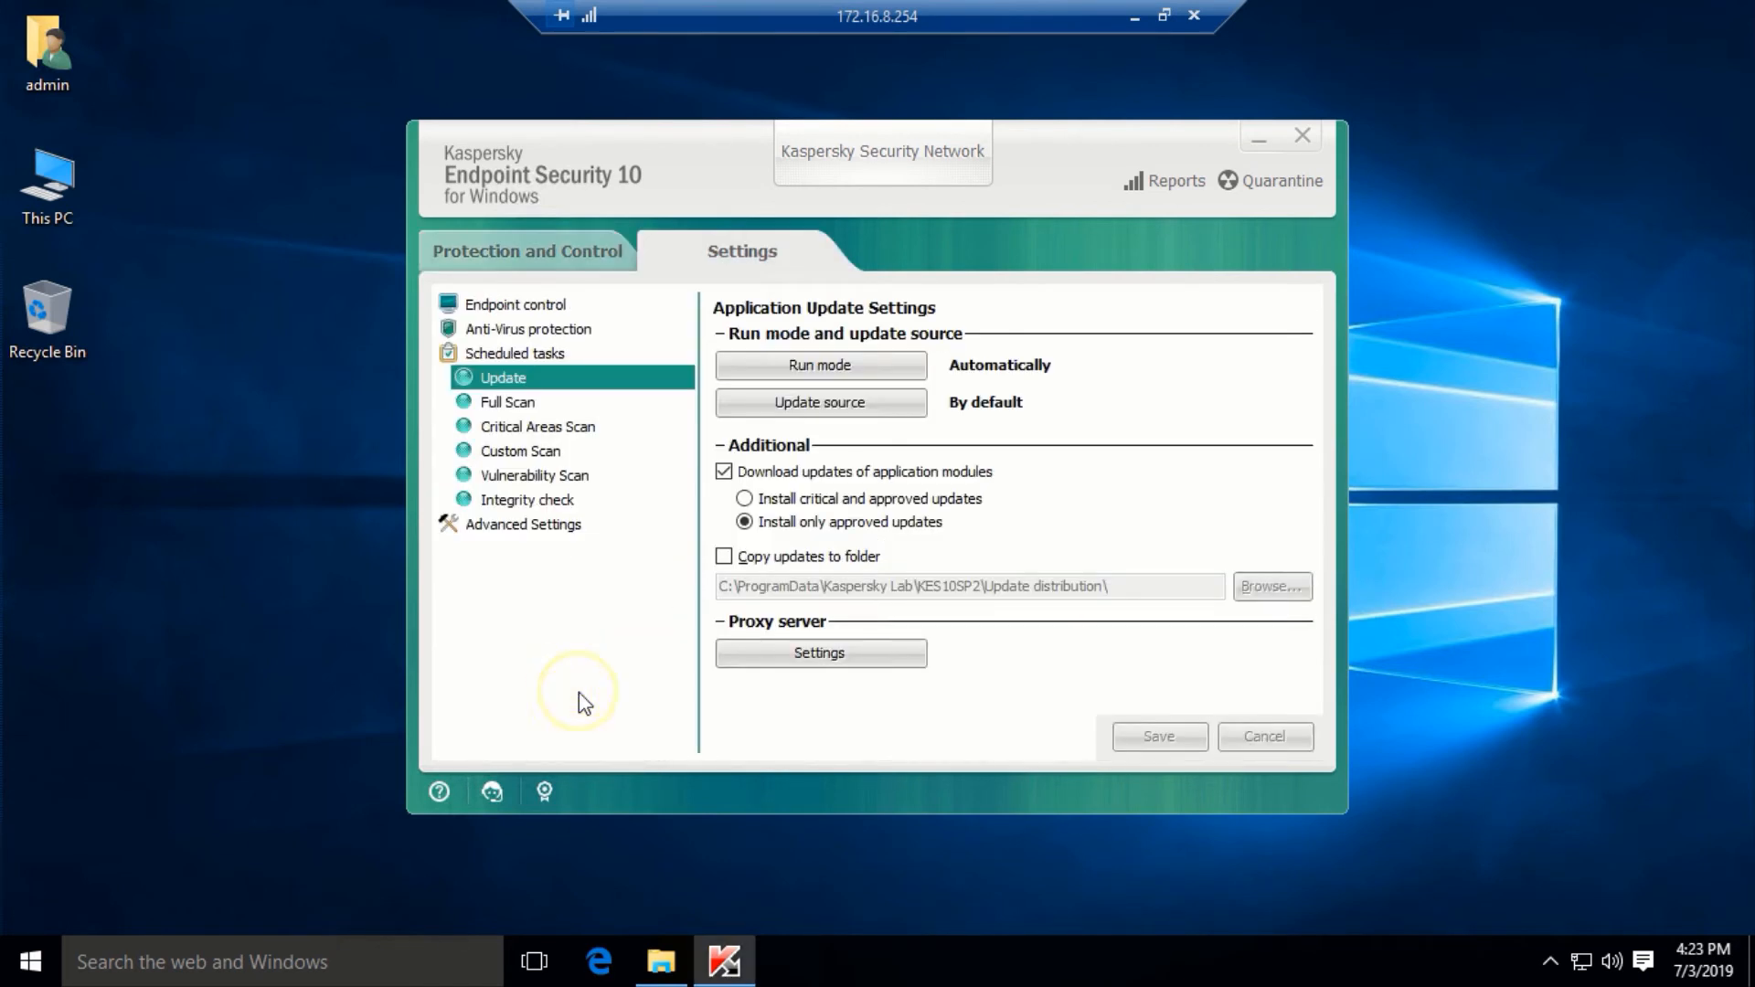
# Move Kaspersky Security Center above Kaspersky Lab update servers in the Update task's source list
pyautogui.click(848, 408)
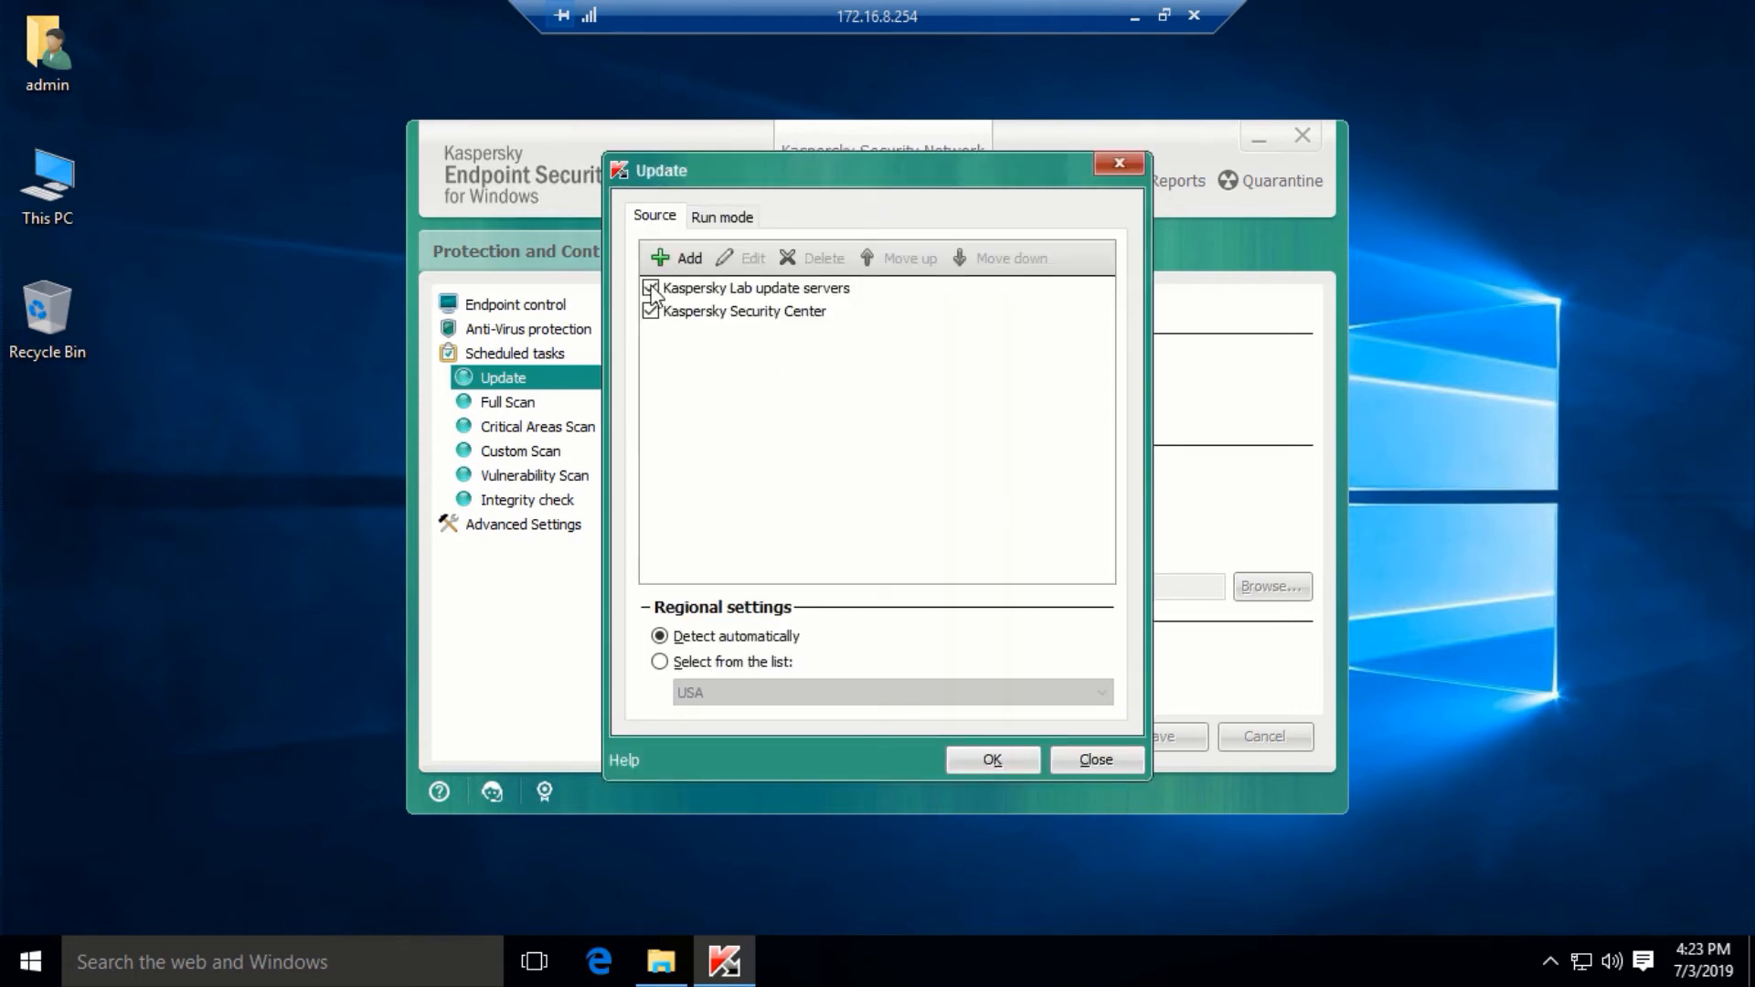
pyautogui.click(798, 294)
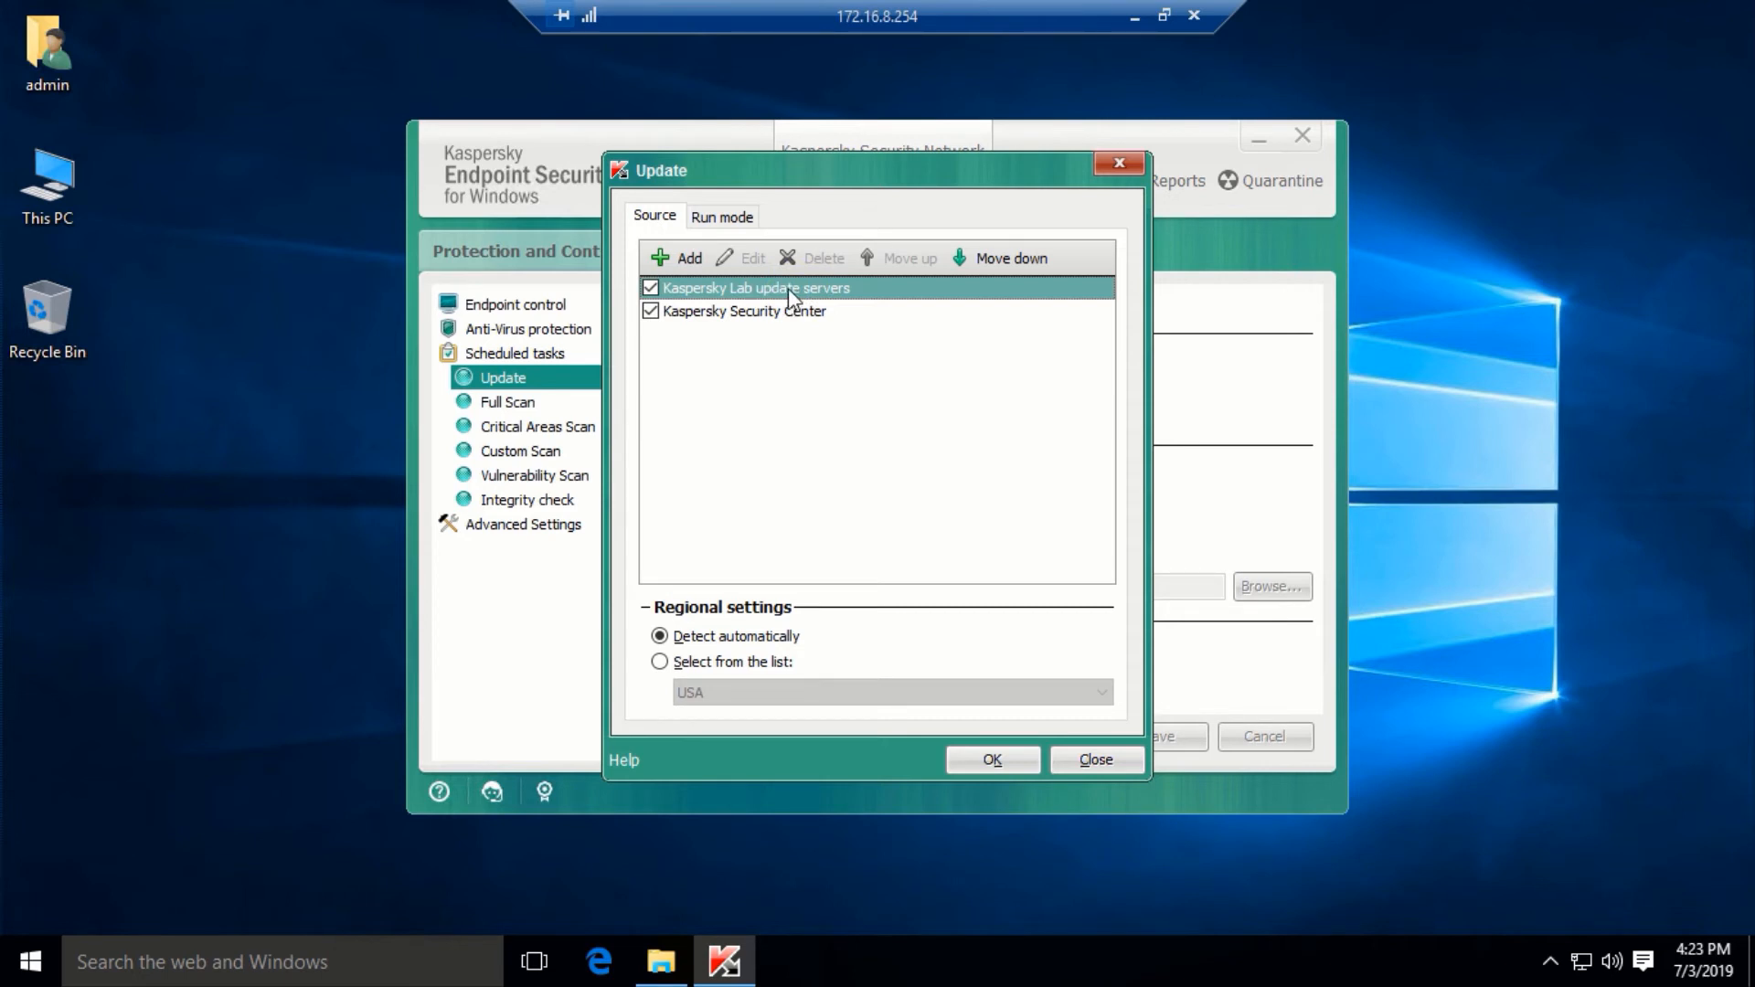
pyautogui.click(727, 315)
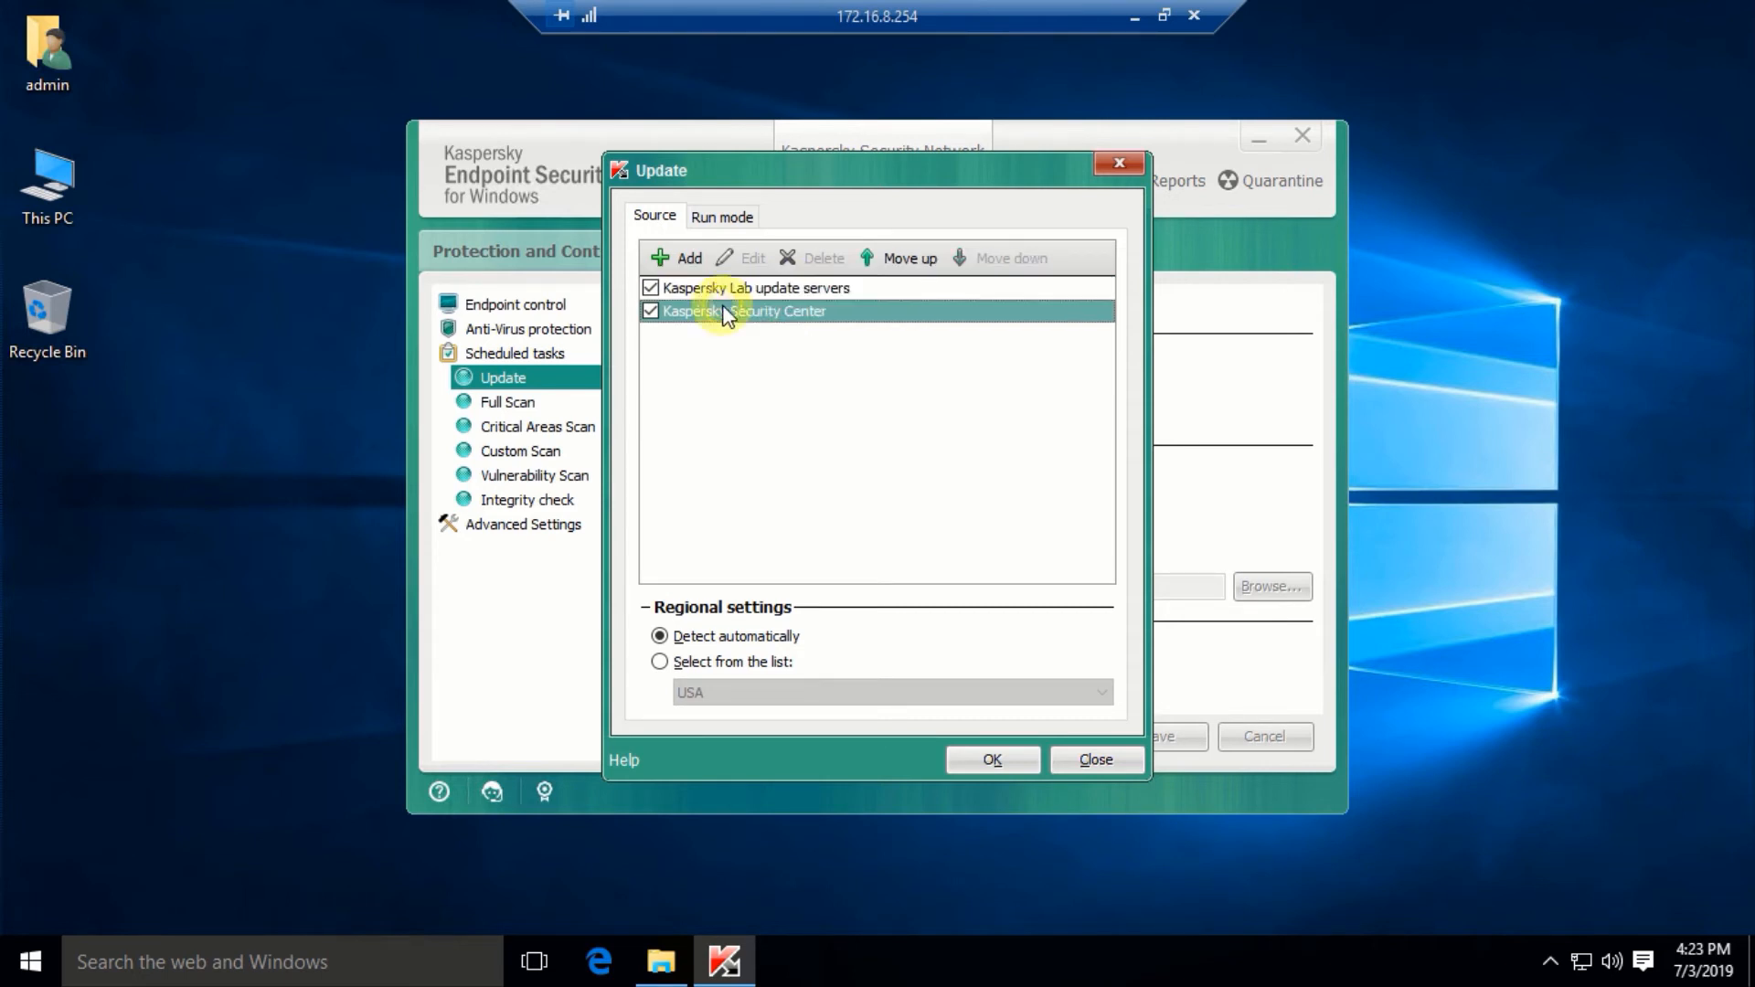
pyautogui.click(904, 258)
# Schedule the Update task to run every 3 hours and save the update settings
pyautogui.click(721, 220)
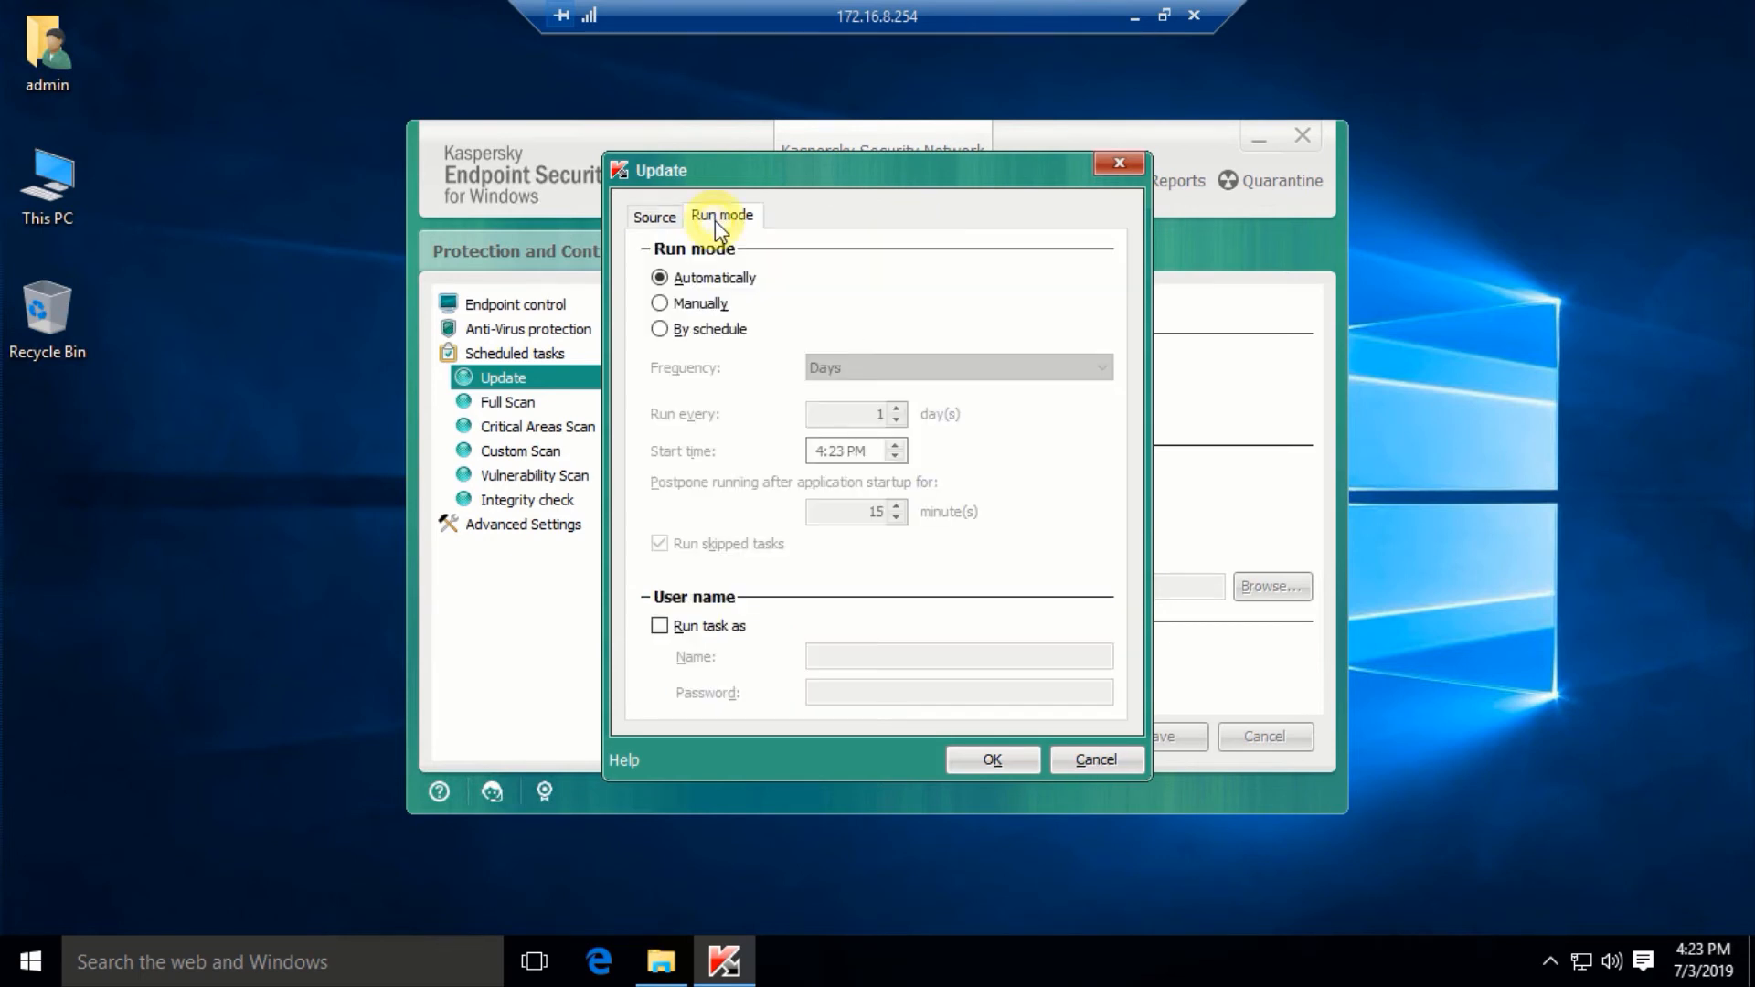
pyautogui.click(695, 329)
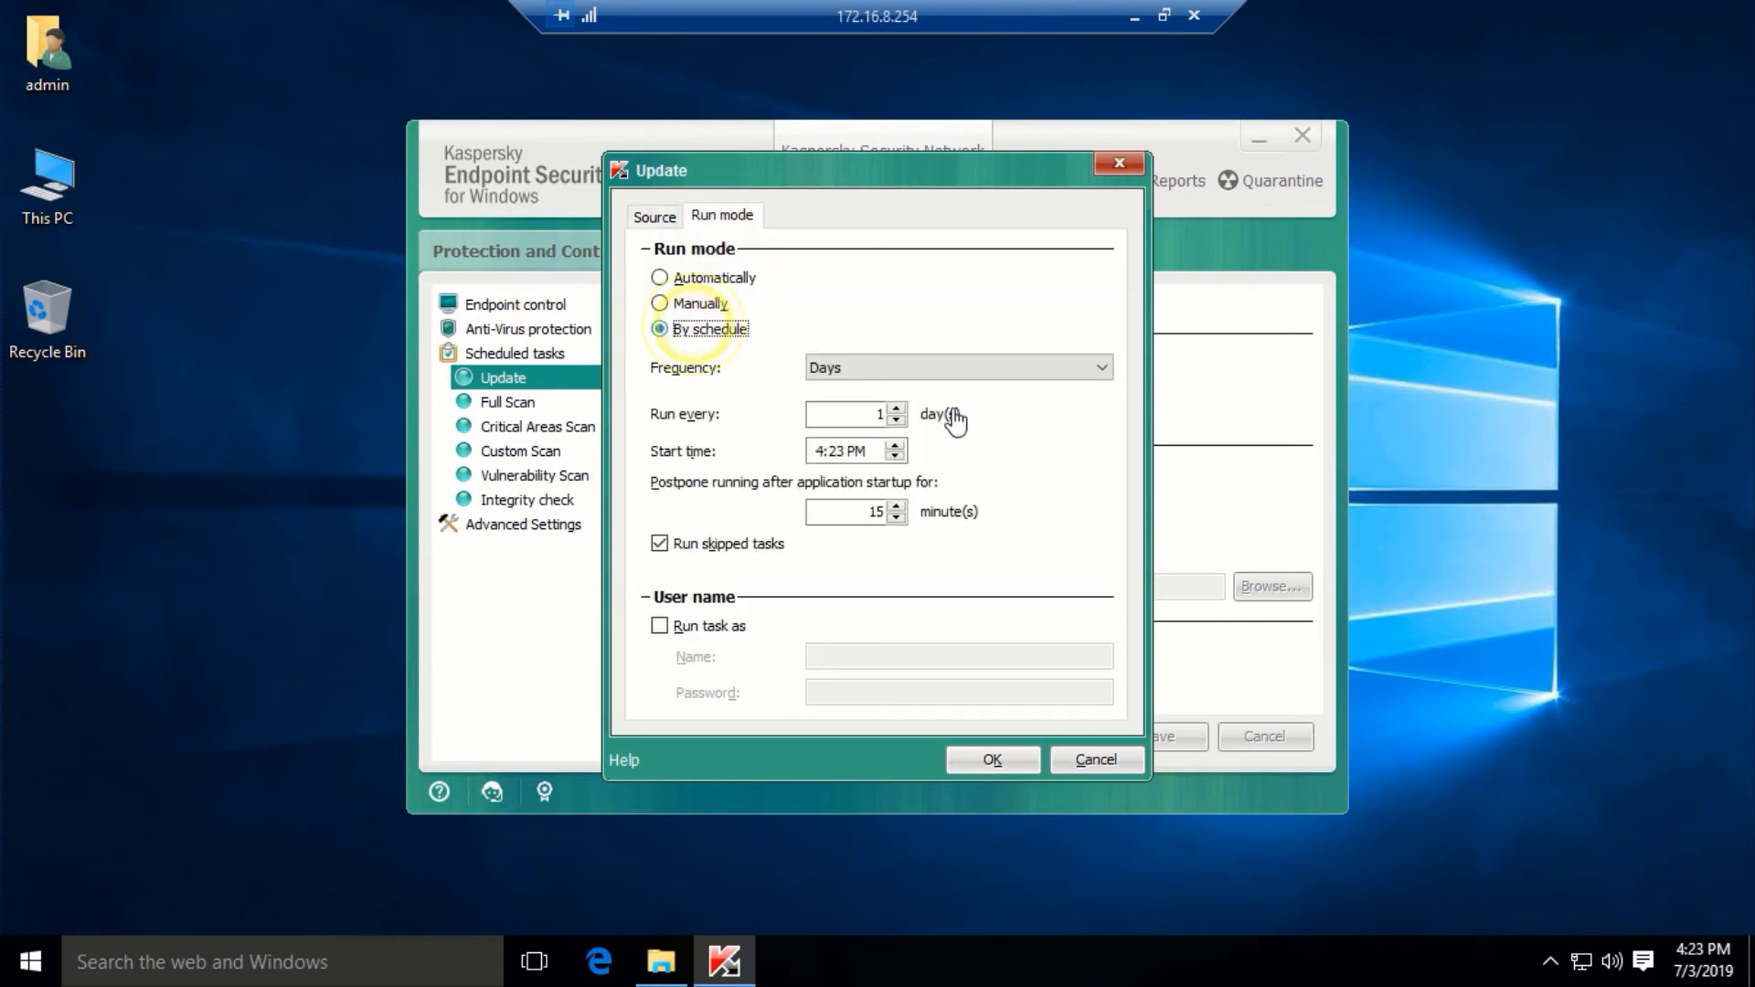
pyautogui.click(924, 367)
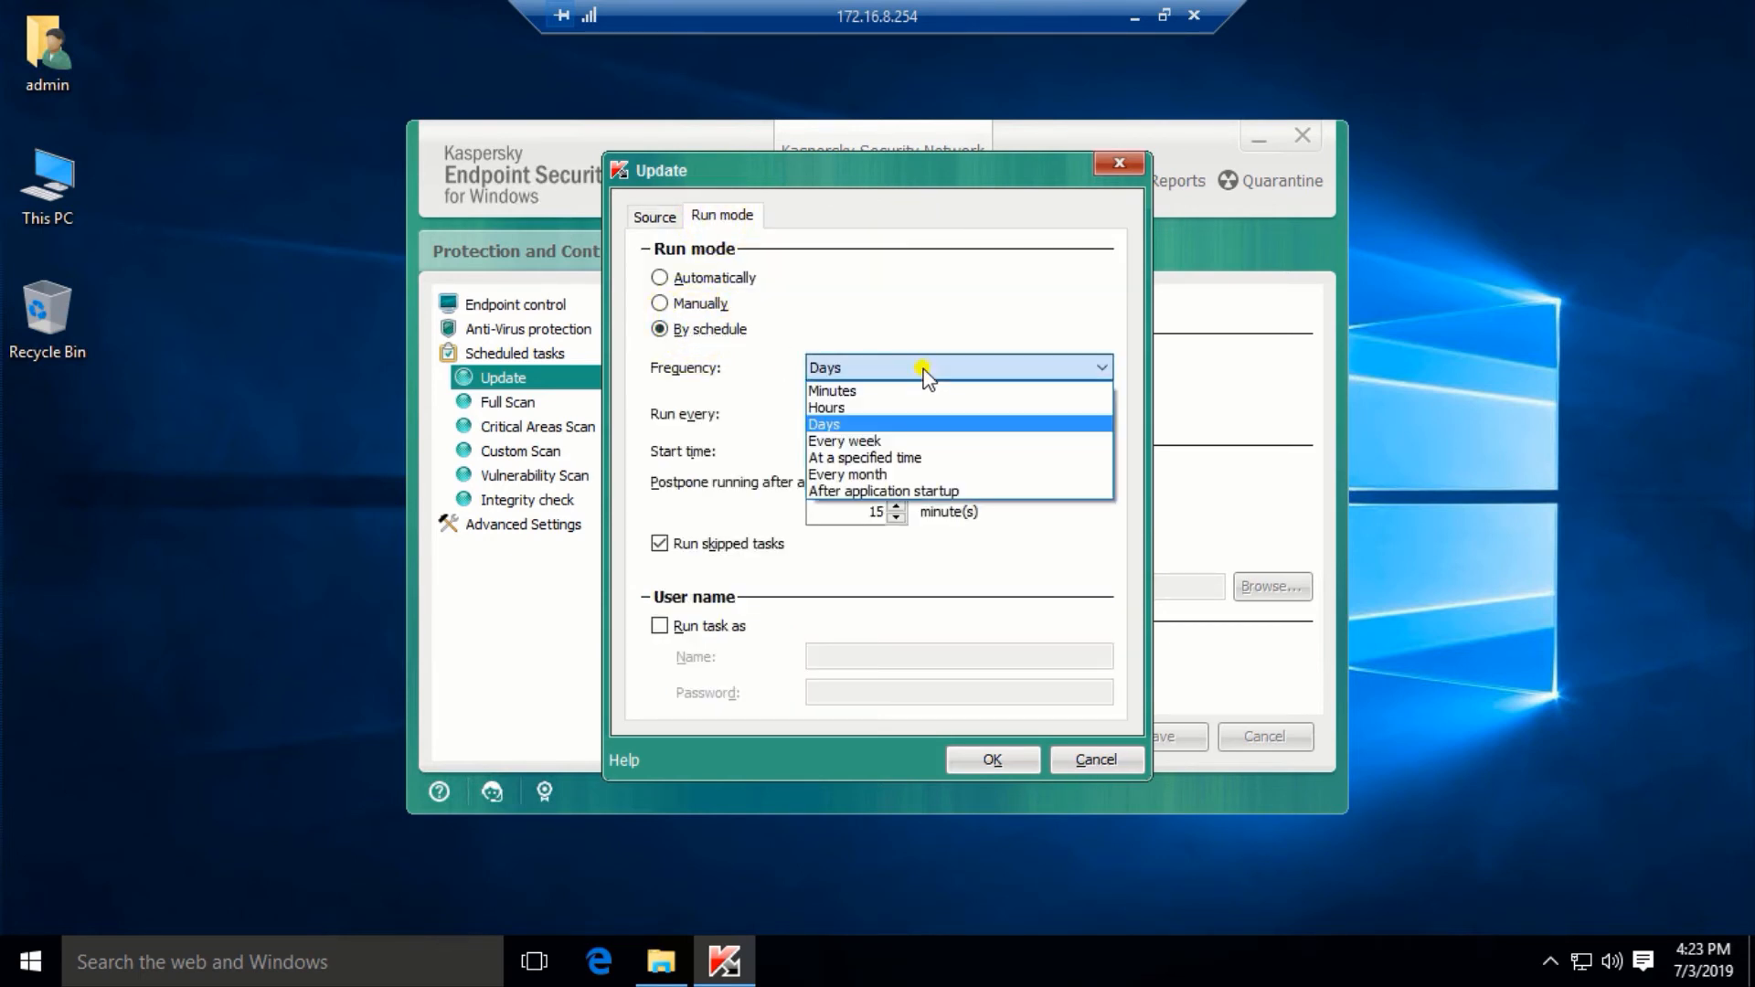
pyautogui.click(855, 408)
pyautogui.doubleClick(880, 414)
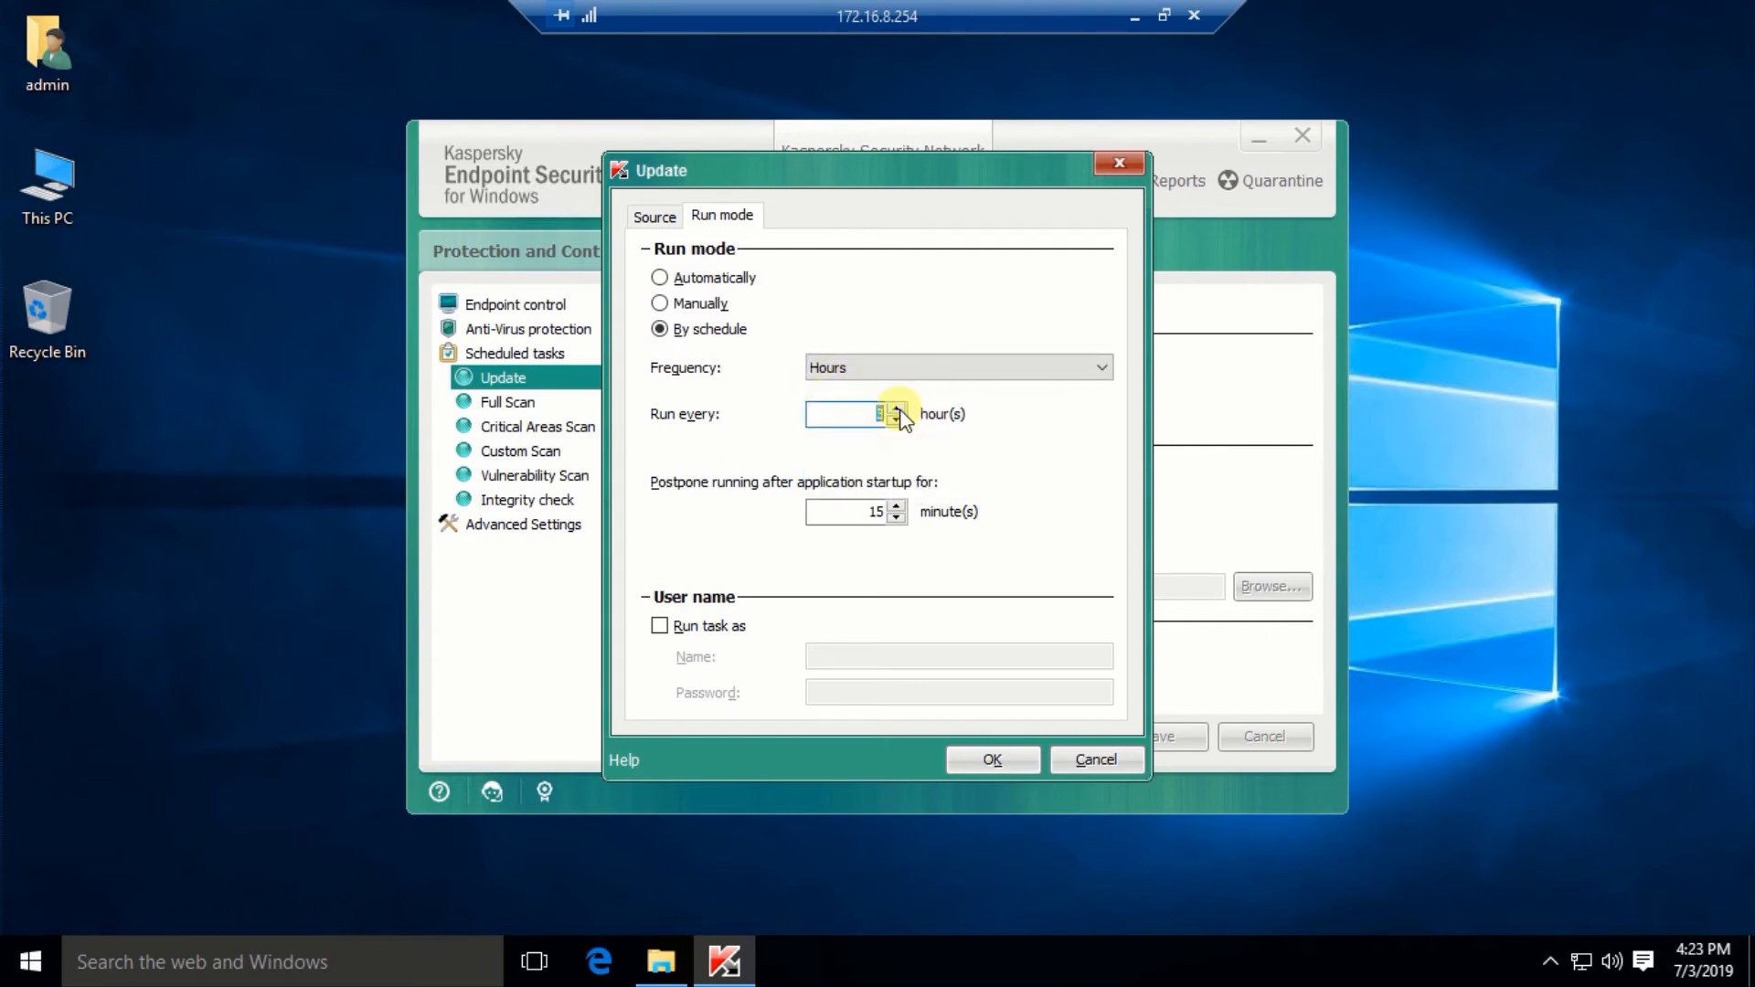
pyautogui.click(993, 760)
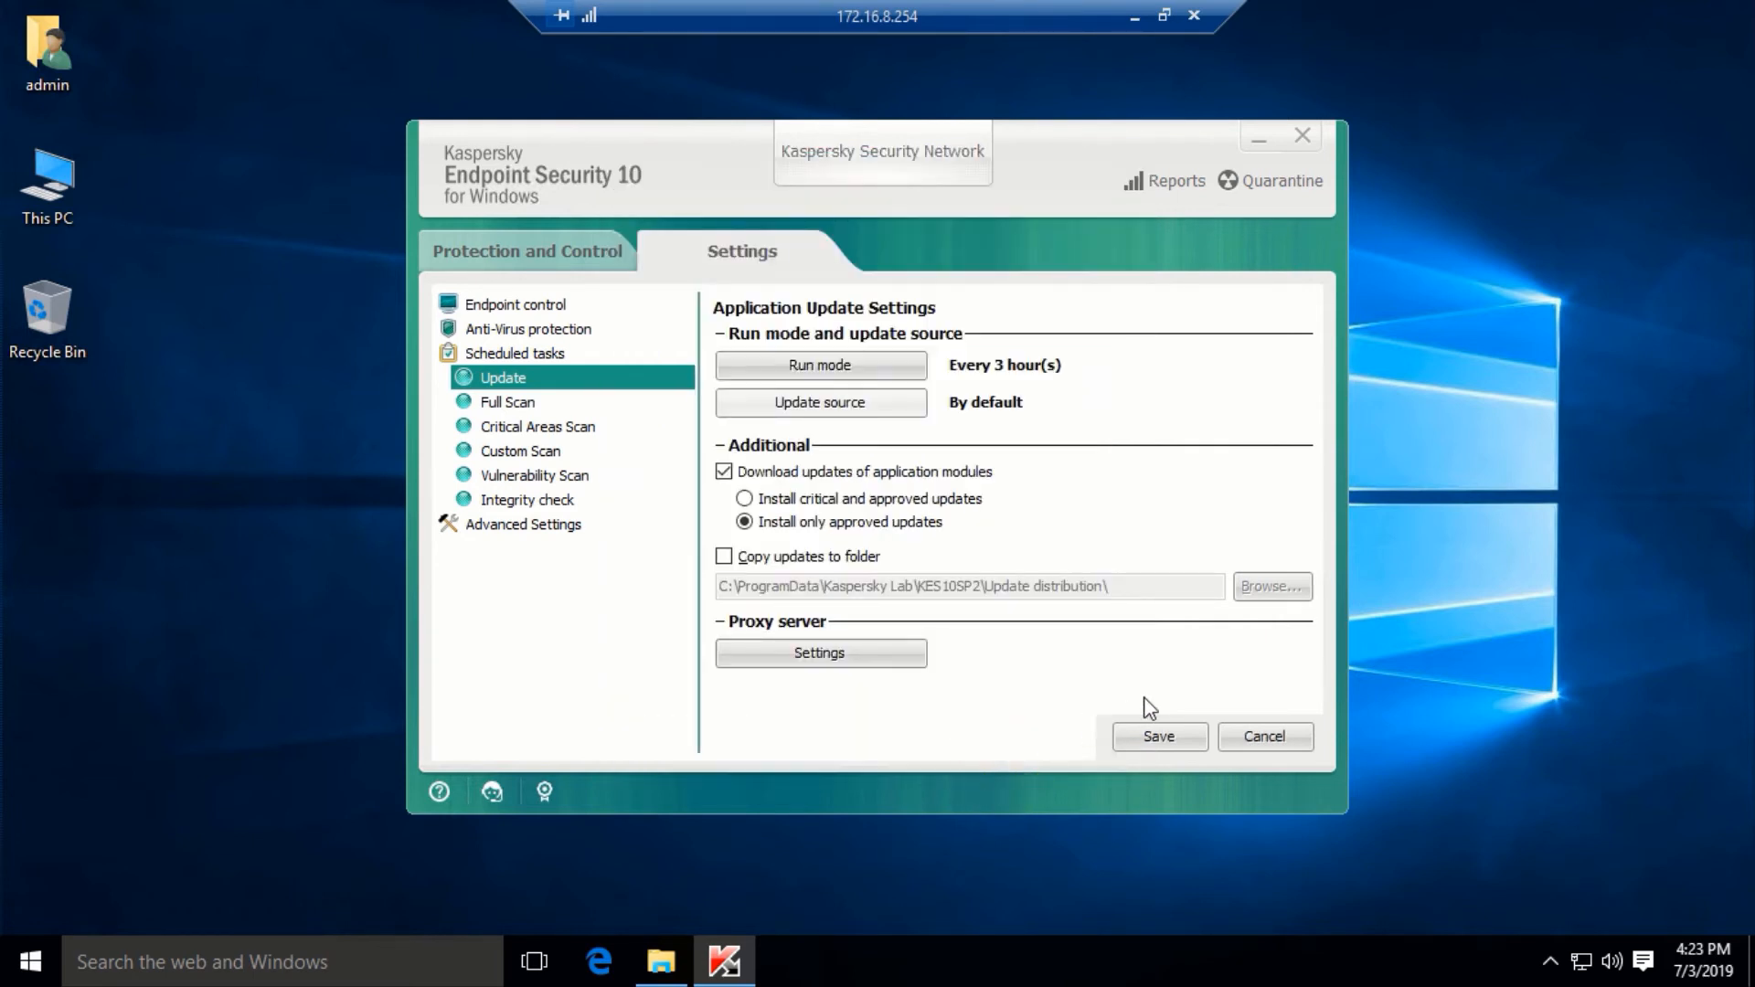
pyautogui.click(1158, 737)
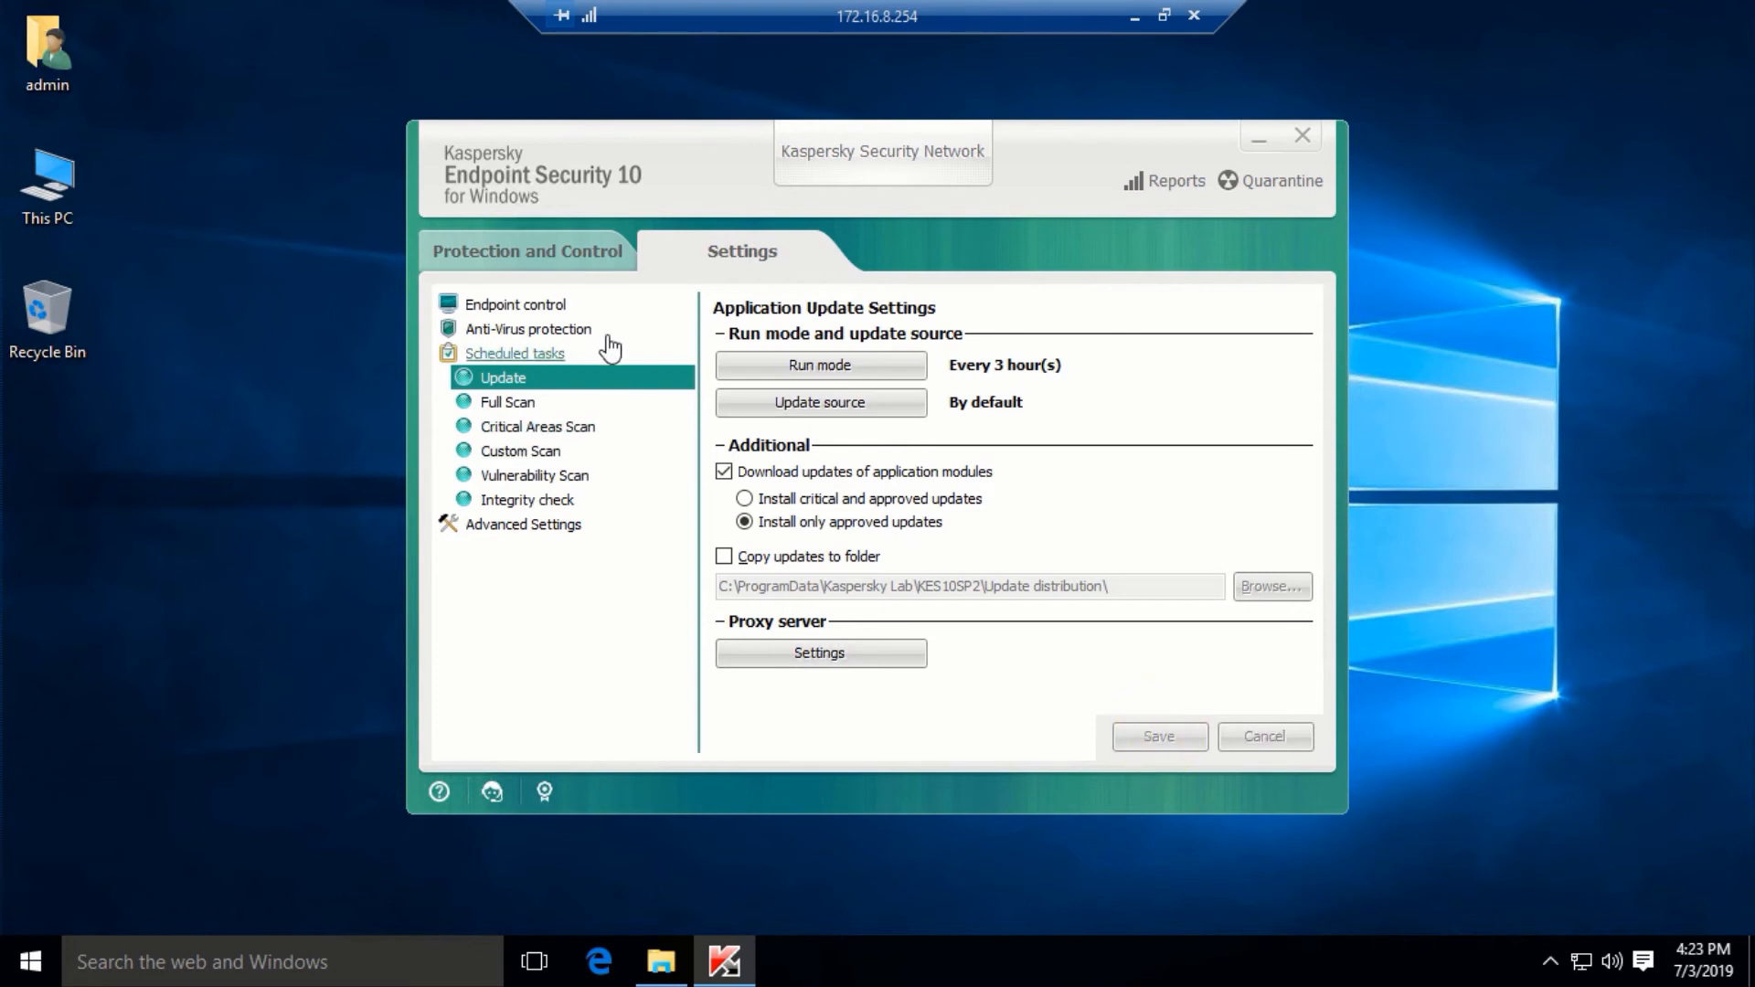
# Start the Update task from the Protection and Control task list and check its progress window
pyautogui.click(525, 256)
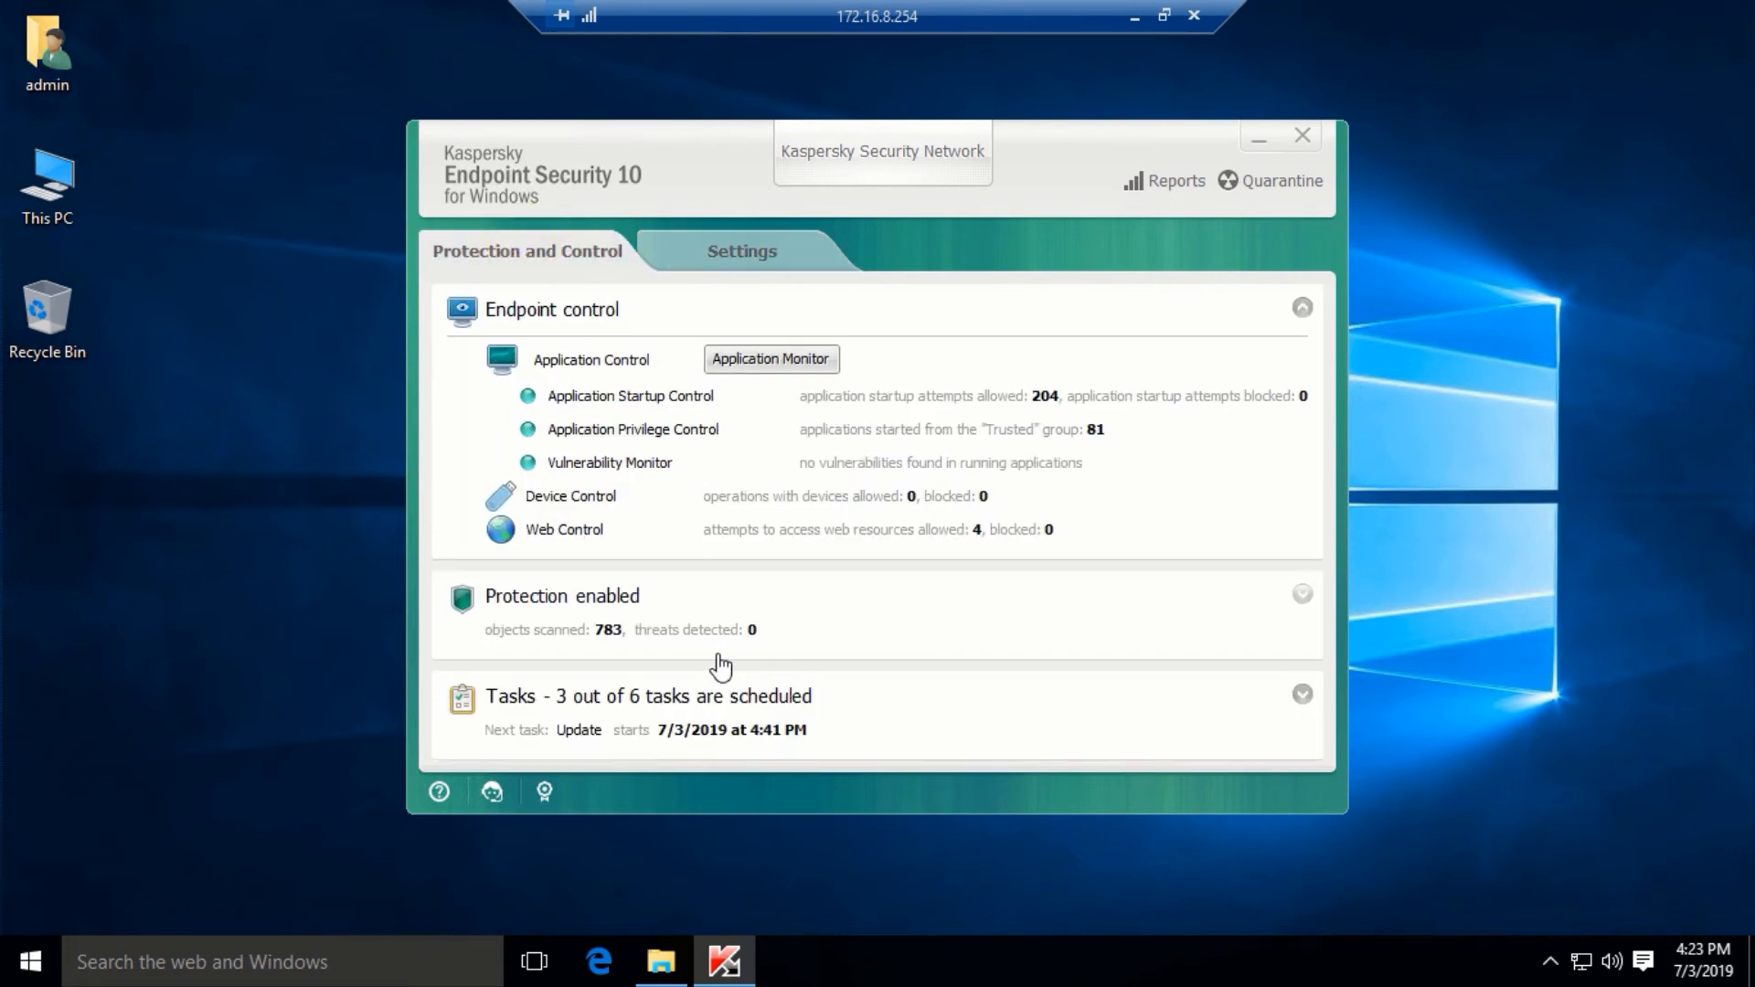
pyautogui.click(633, 700)
pyautogui.rightClick(539, 648)
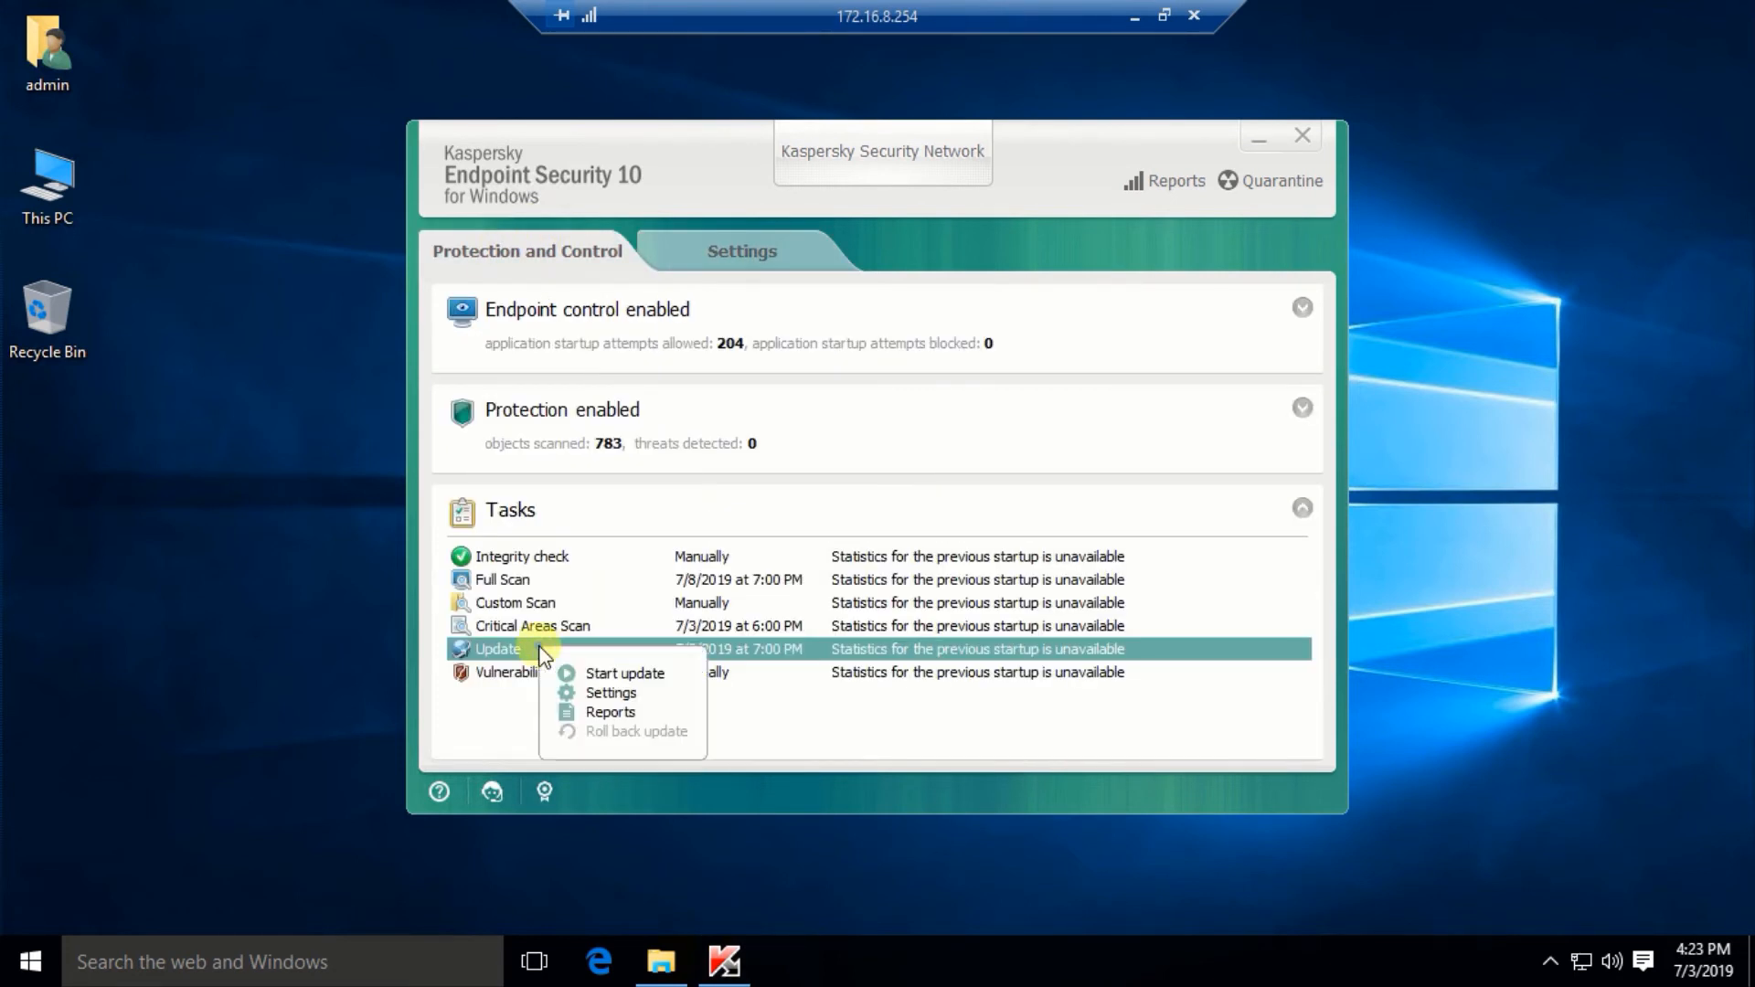
pyautogui.click(615, 677)
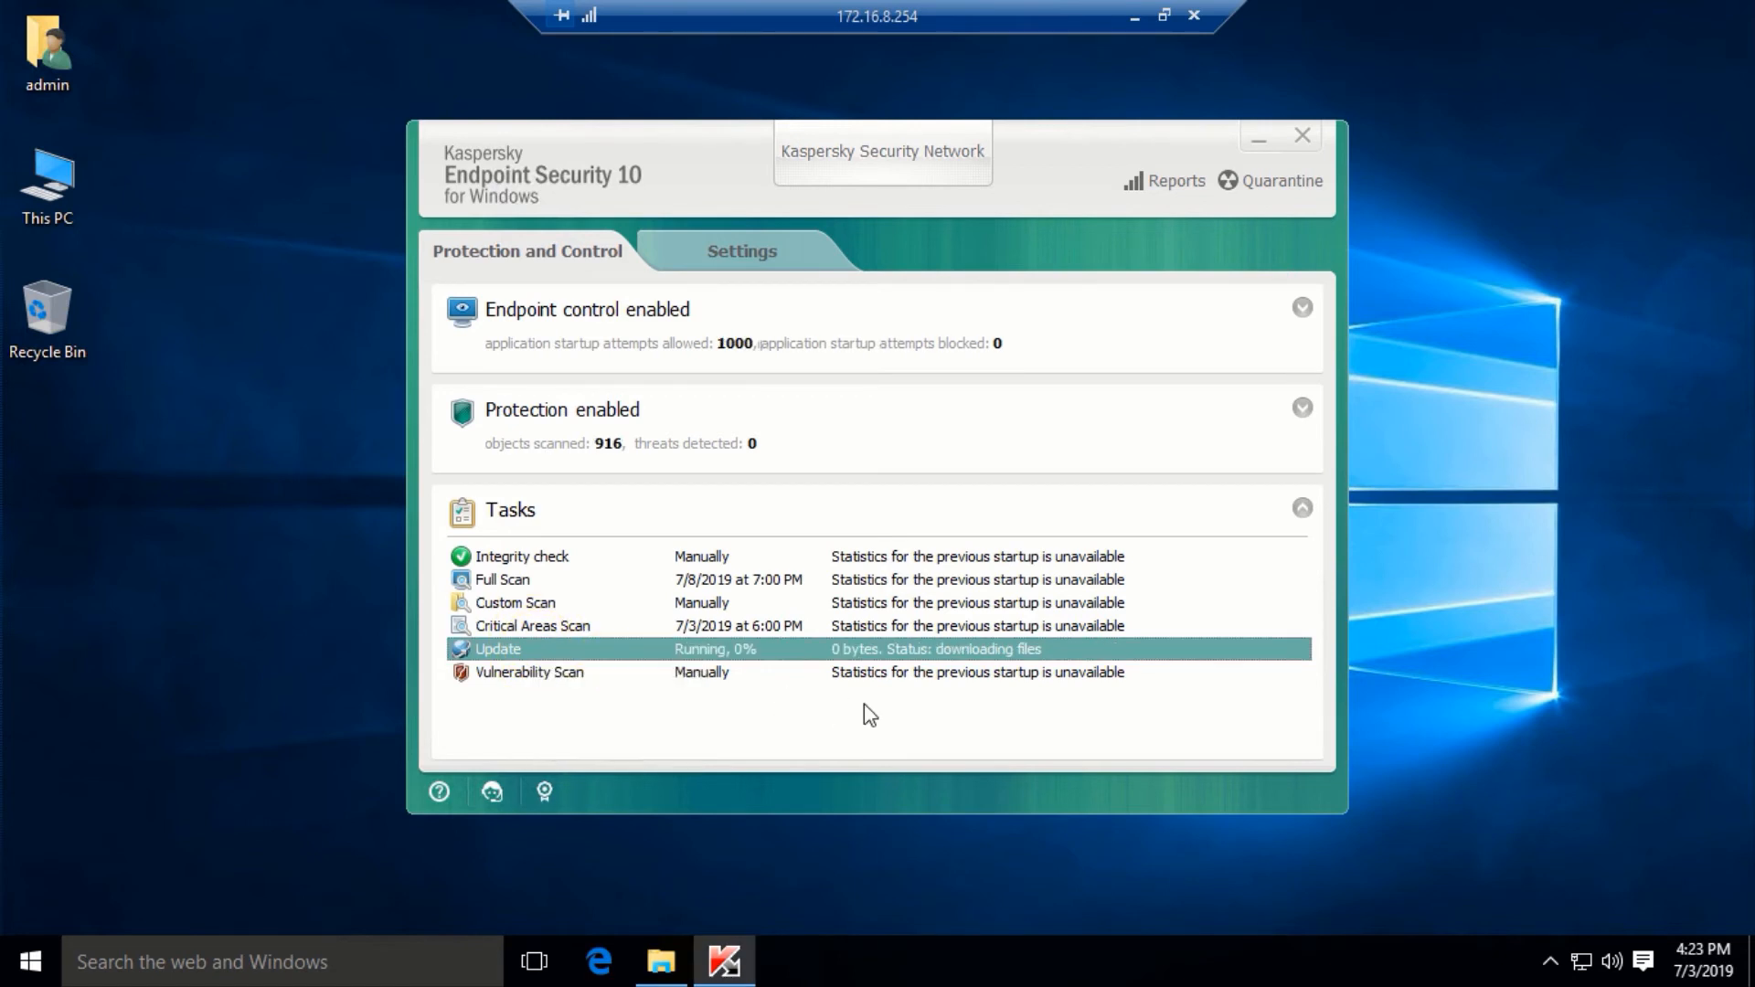
pyautogui.rightClick(747, 654)
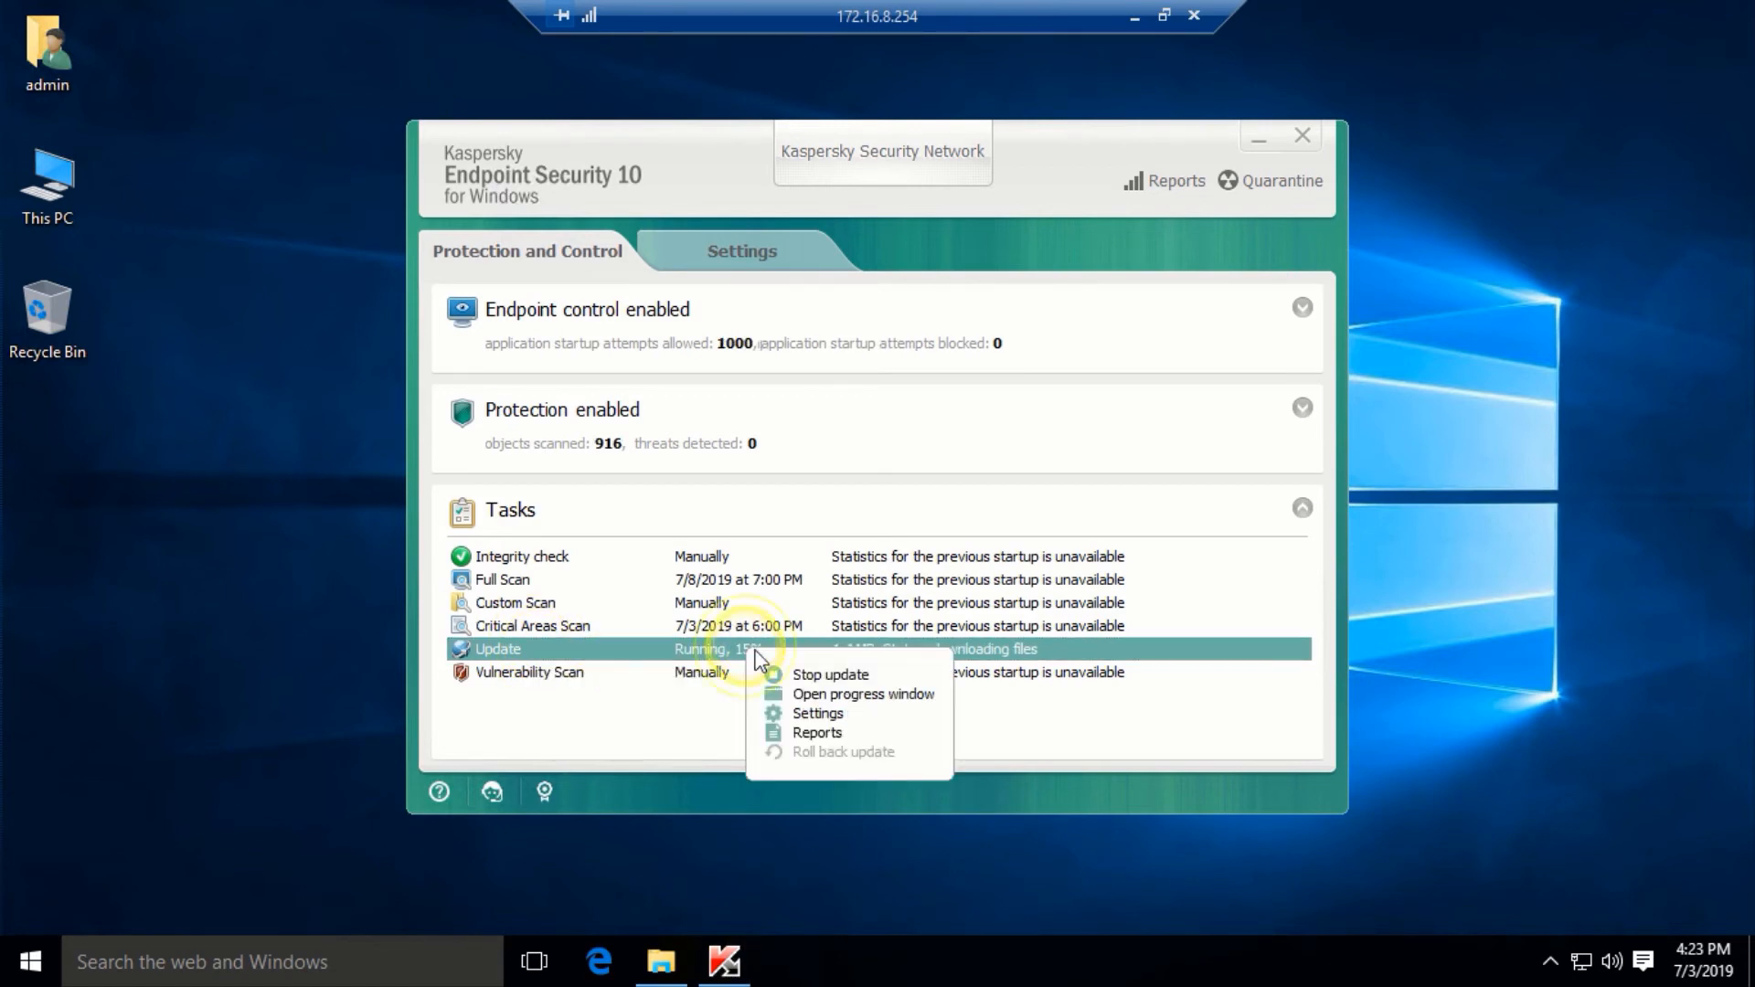
pyautogui.click(892, 693)
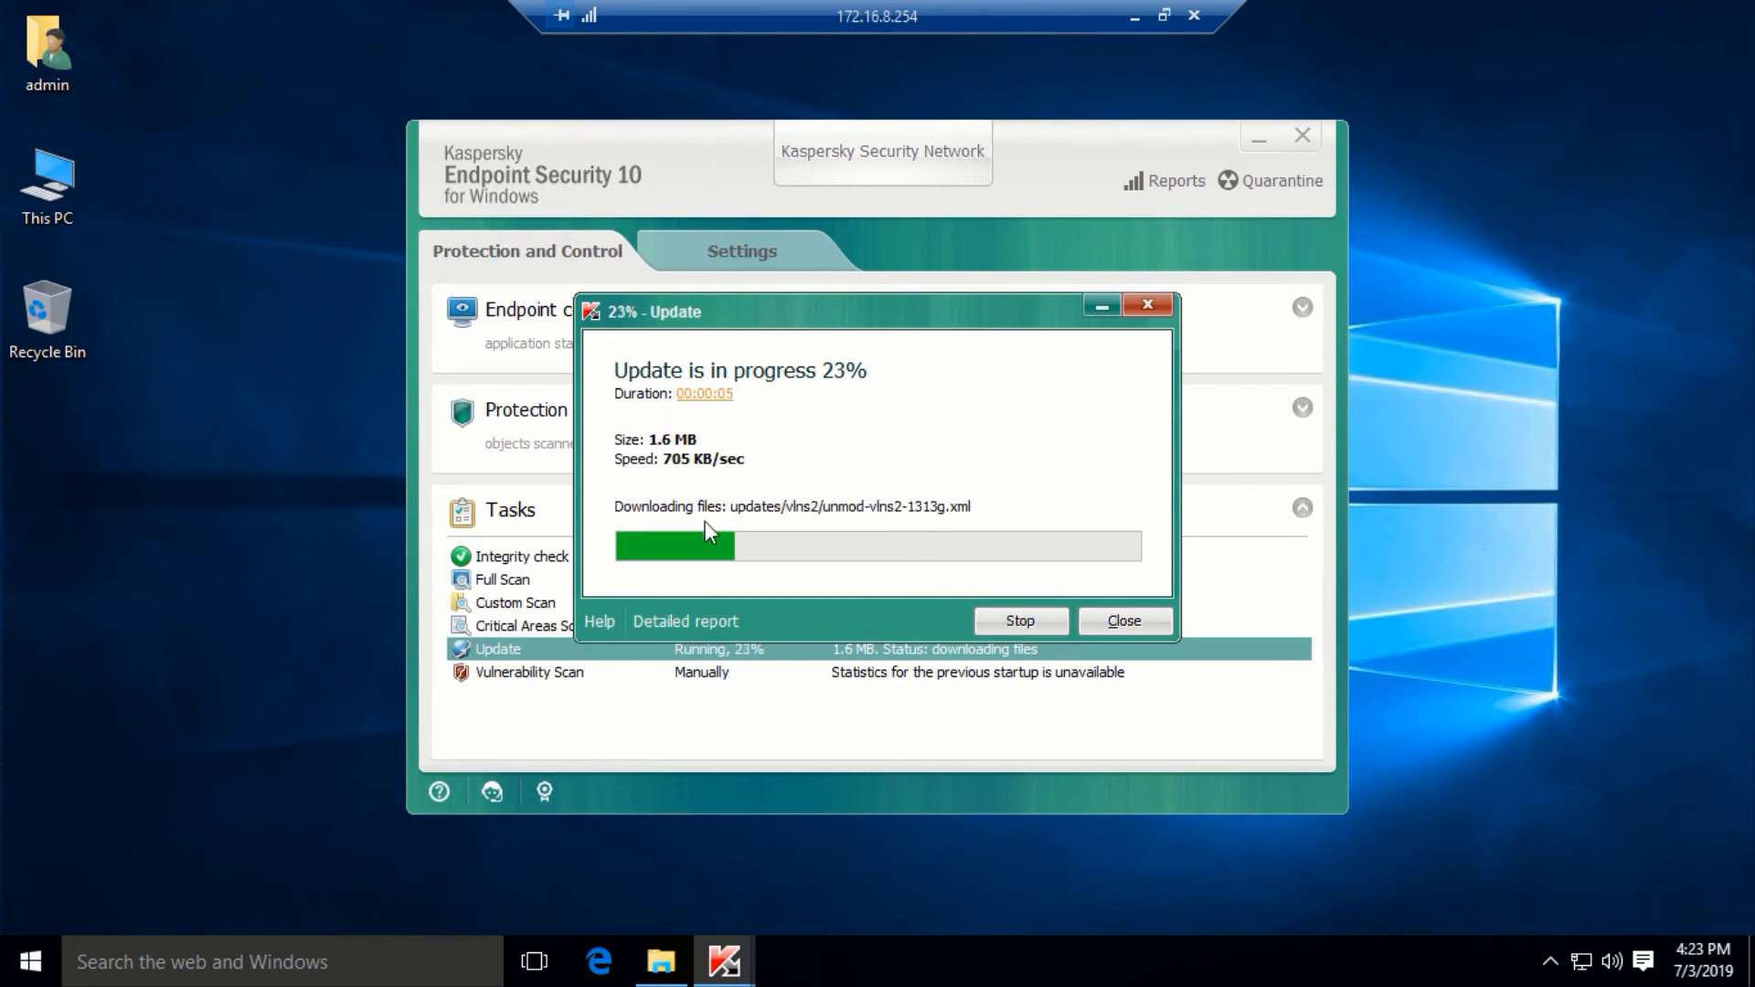
pyautogui.click(683, 168)
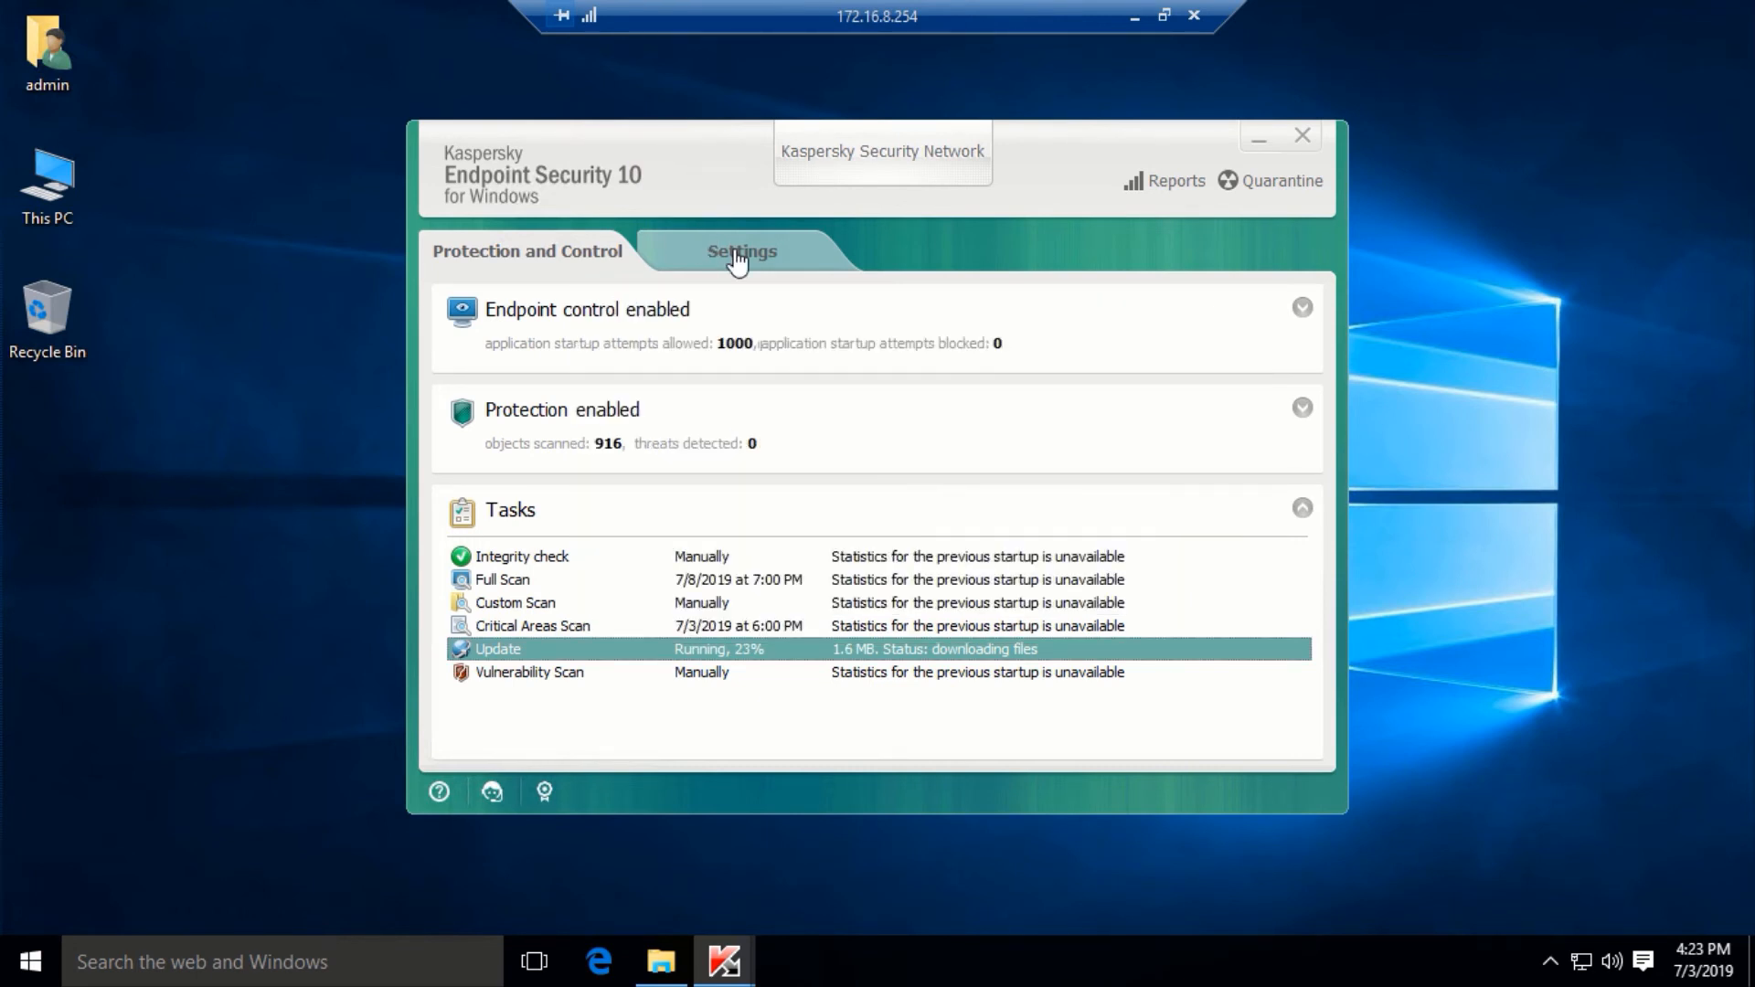
# In Application Privilege Control, set the maximum time to define group to 5 s and rule deletion to 1 day, and save
pyautogui.click(739, 259)
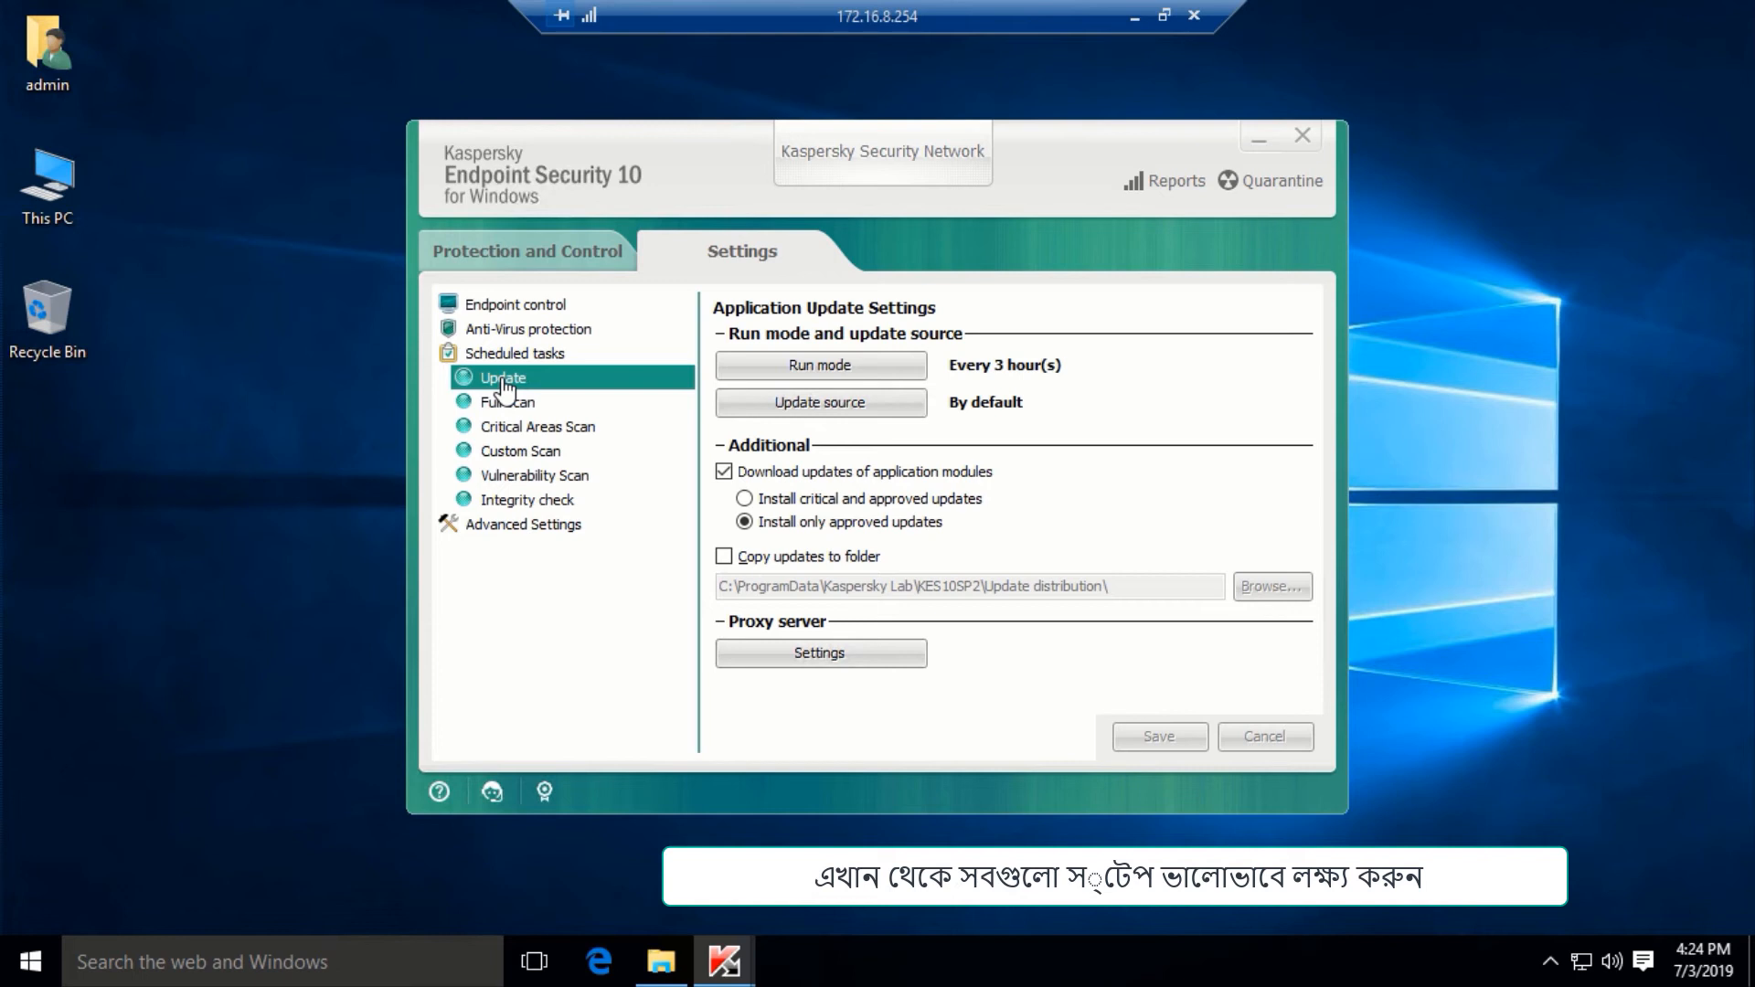
pyautogui.click(503, 304)
pyautogui.click(576, 329)
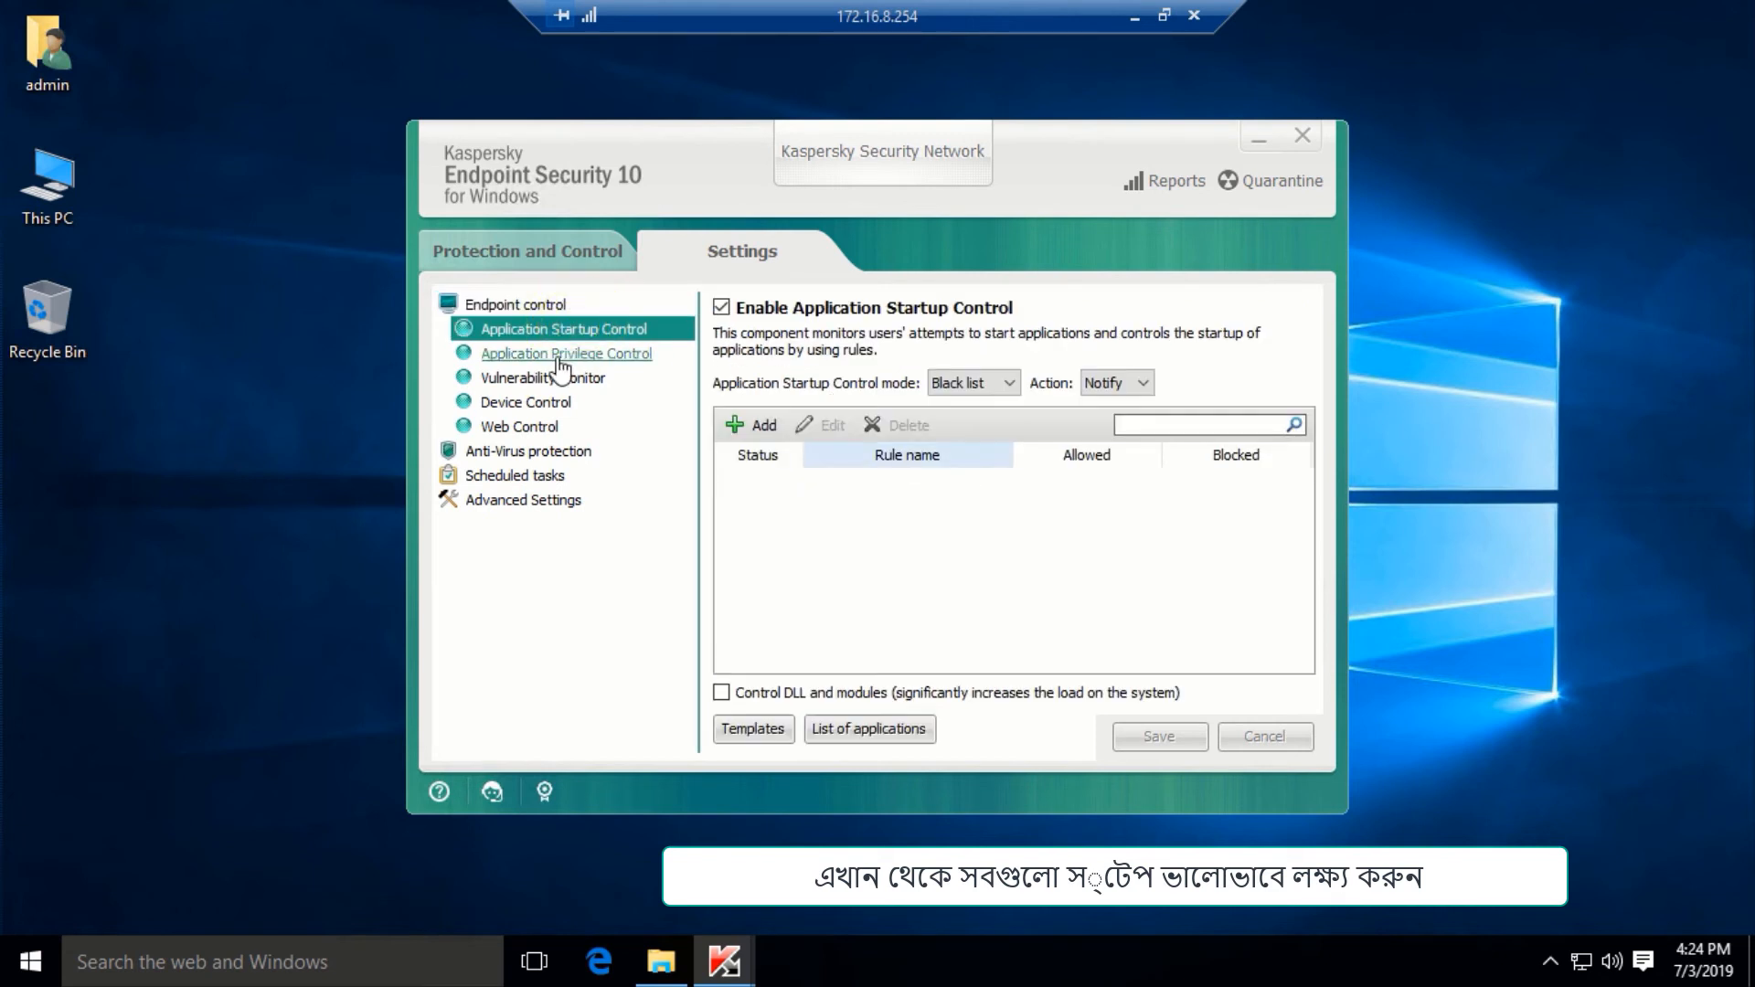
pyautogui.click(559, 353)
pyautogui.doubleClick(1187, 586)
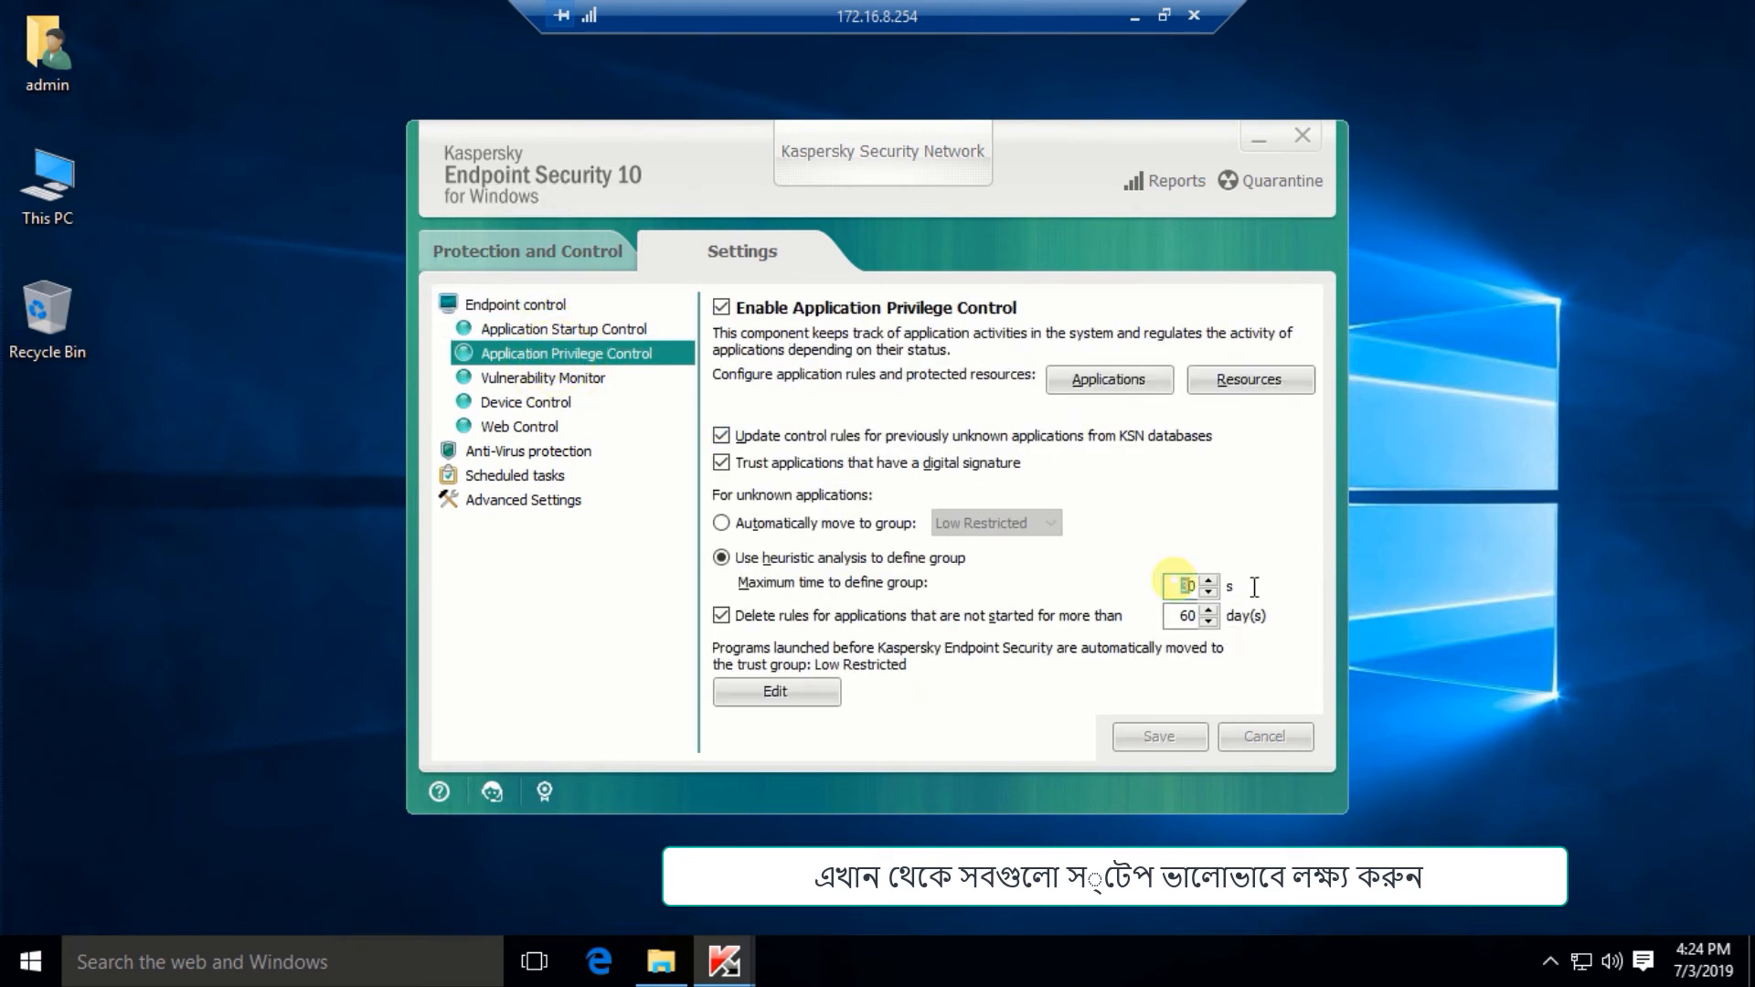
pyautogui.write('5')
pyautogui.doubleClick(1170, 617)
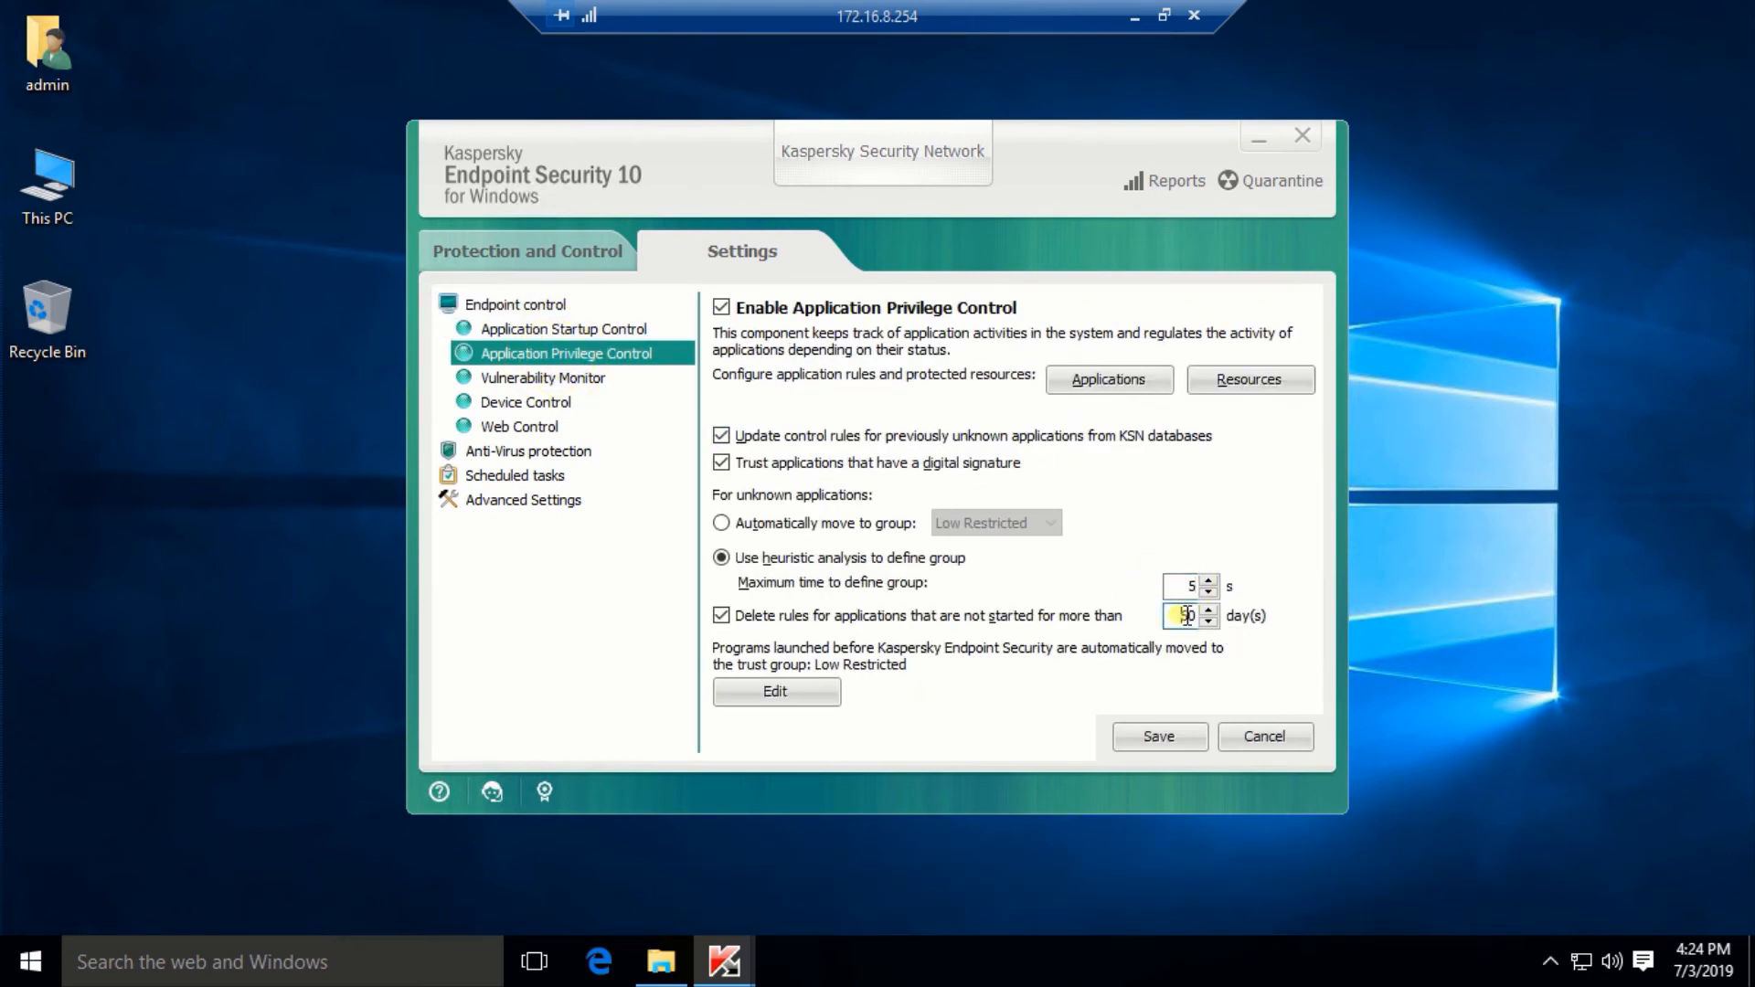
pyautogui.write('1')
pyautogui.click(1167, 734)
# Review the Vulnerability Monitor, Device Control and Web Control settings, including the access options for removable drives
pyautogui.click(547, 379)
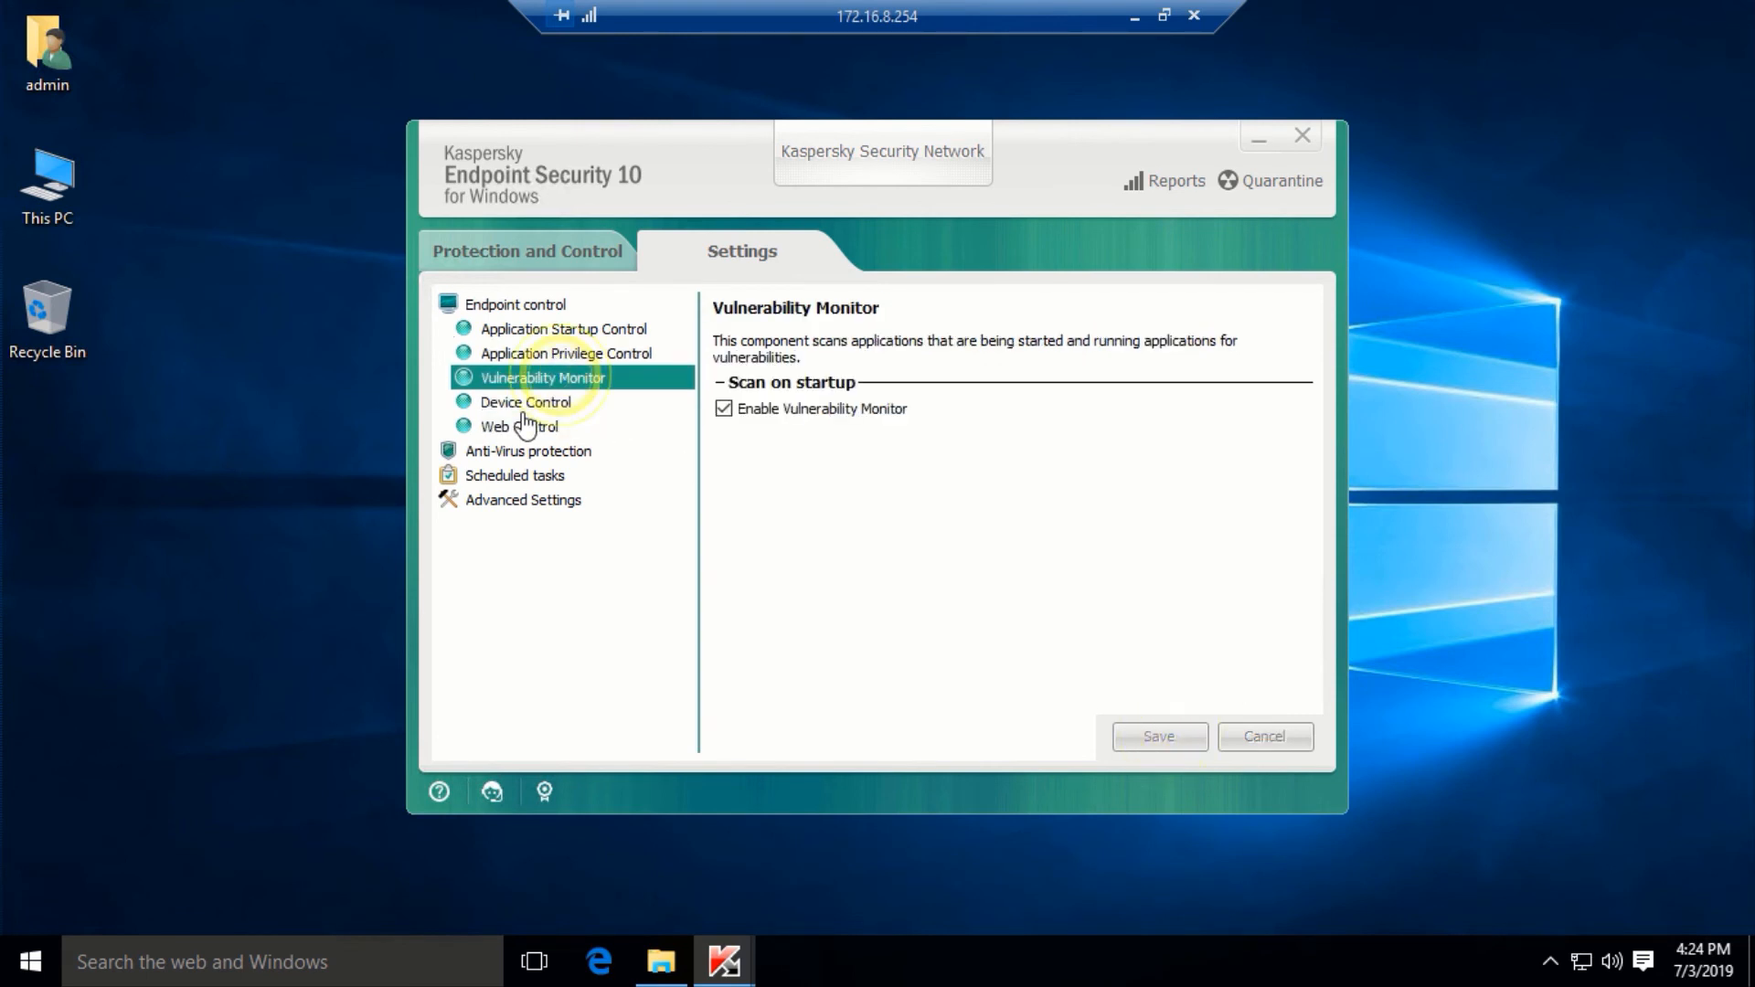
pyautogui.click(521, 402)
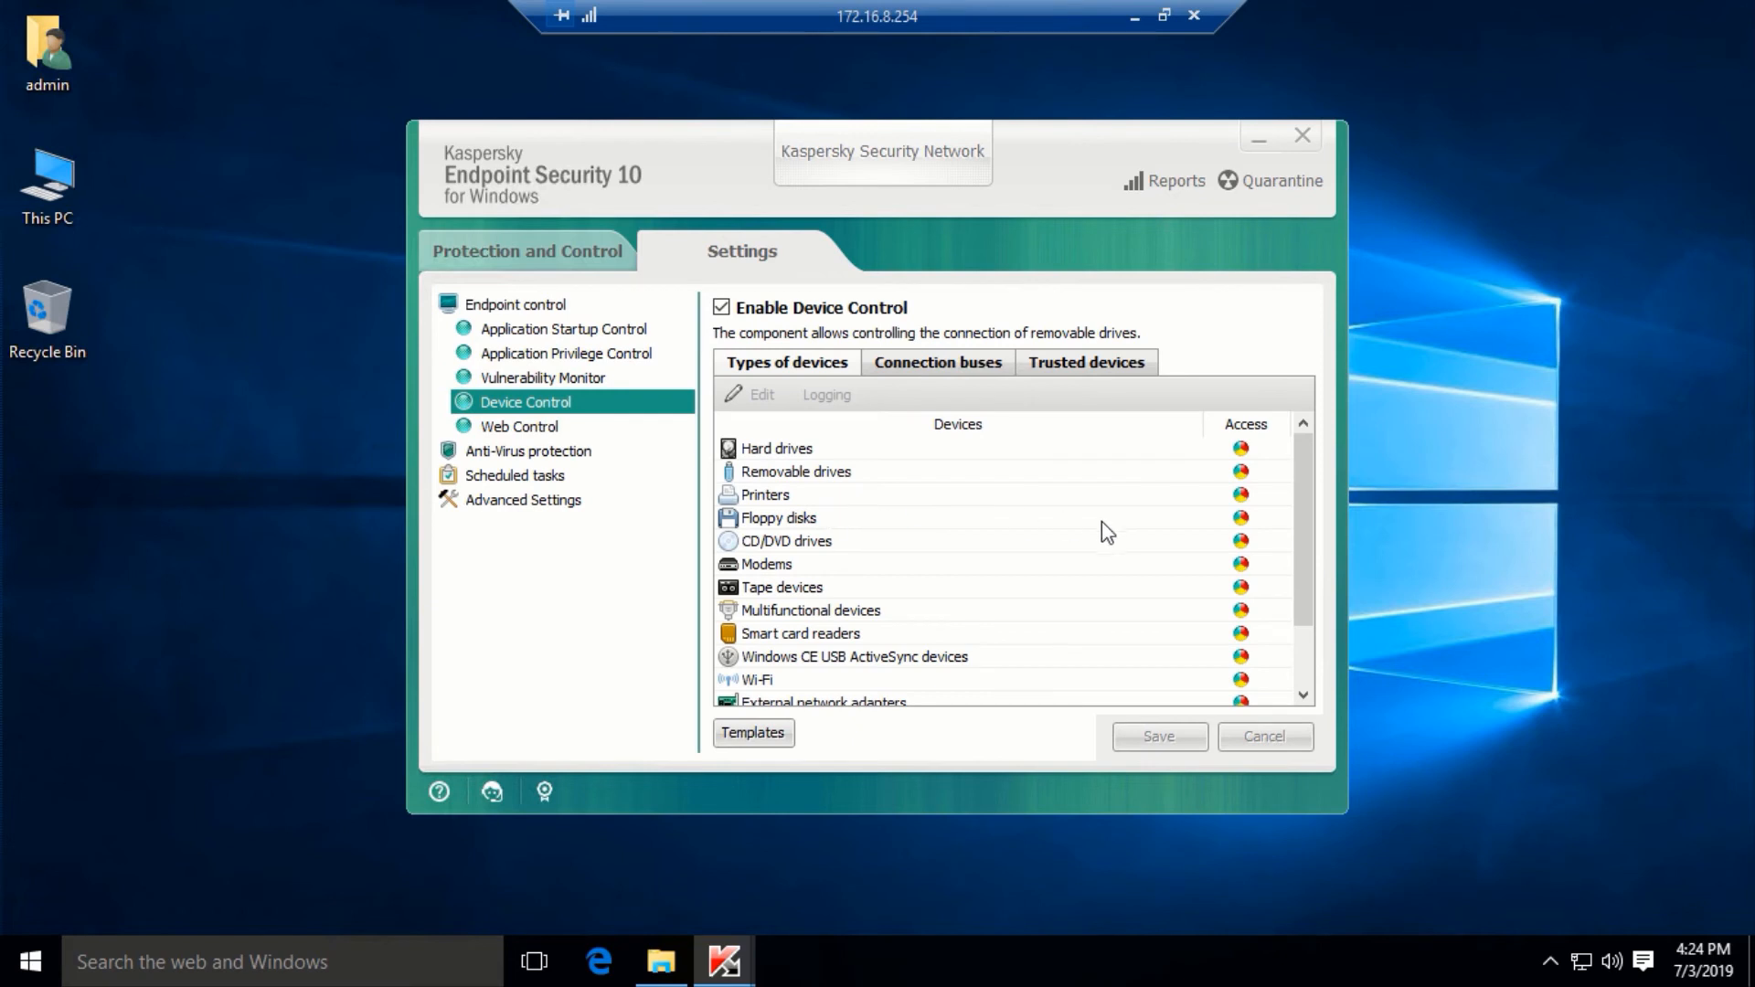
pyautogui.click(520, 427)
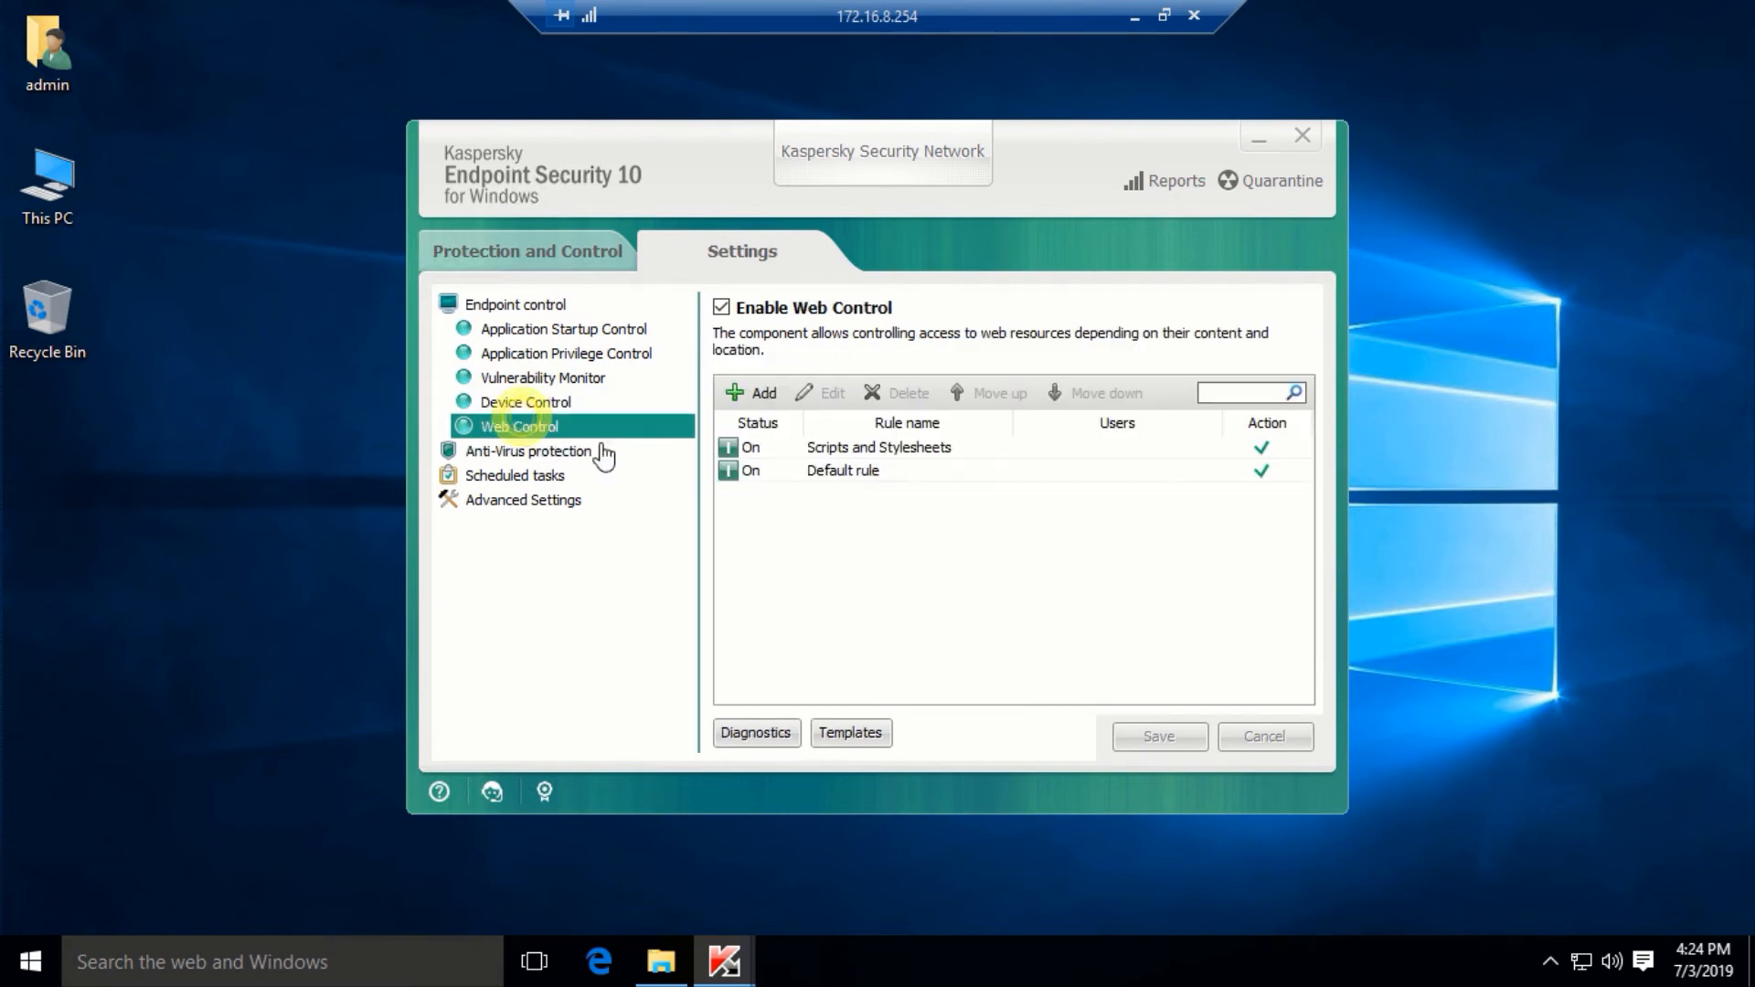
pyautogui.click(510, 402)
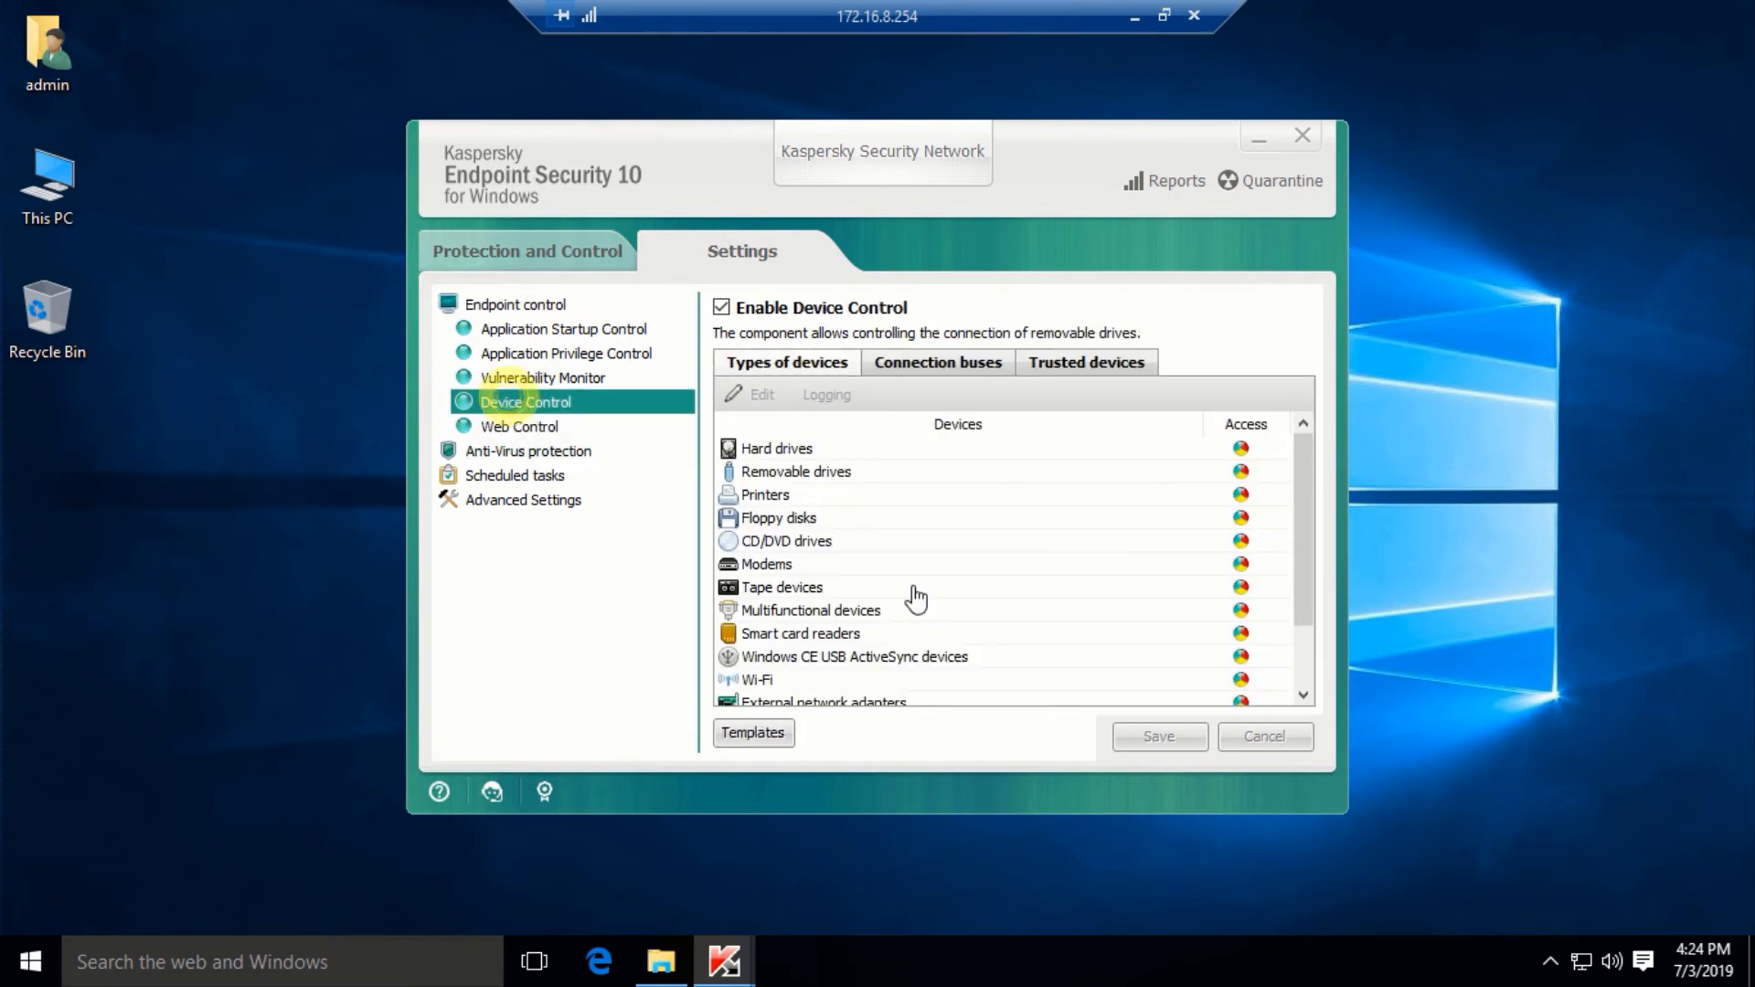
pyautogui.rightClick(1220, 471)
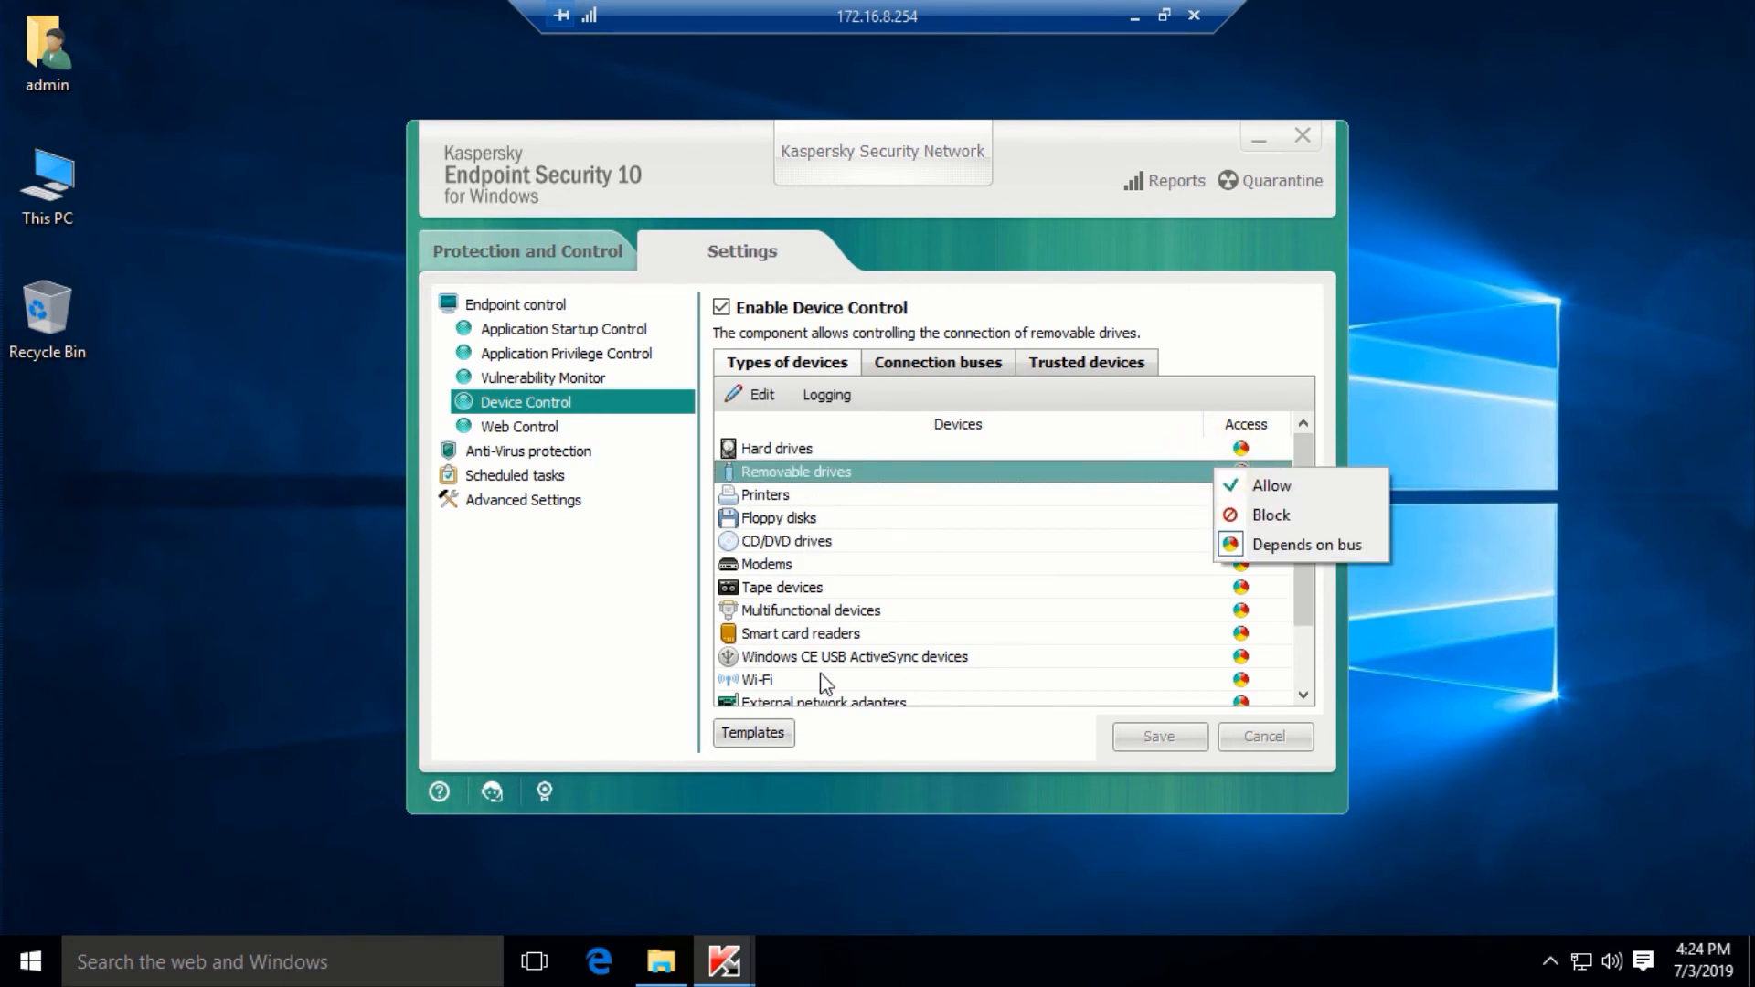
pyautogui.moveTo(1309, 579)
pyautogui.mouseDown()
pyautogui.moveTo(1301, 639)
pyautogui.moveTo(1299, 546)
pyautogui.mouseUp()
pyautogui.click(533, 427)
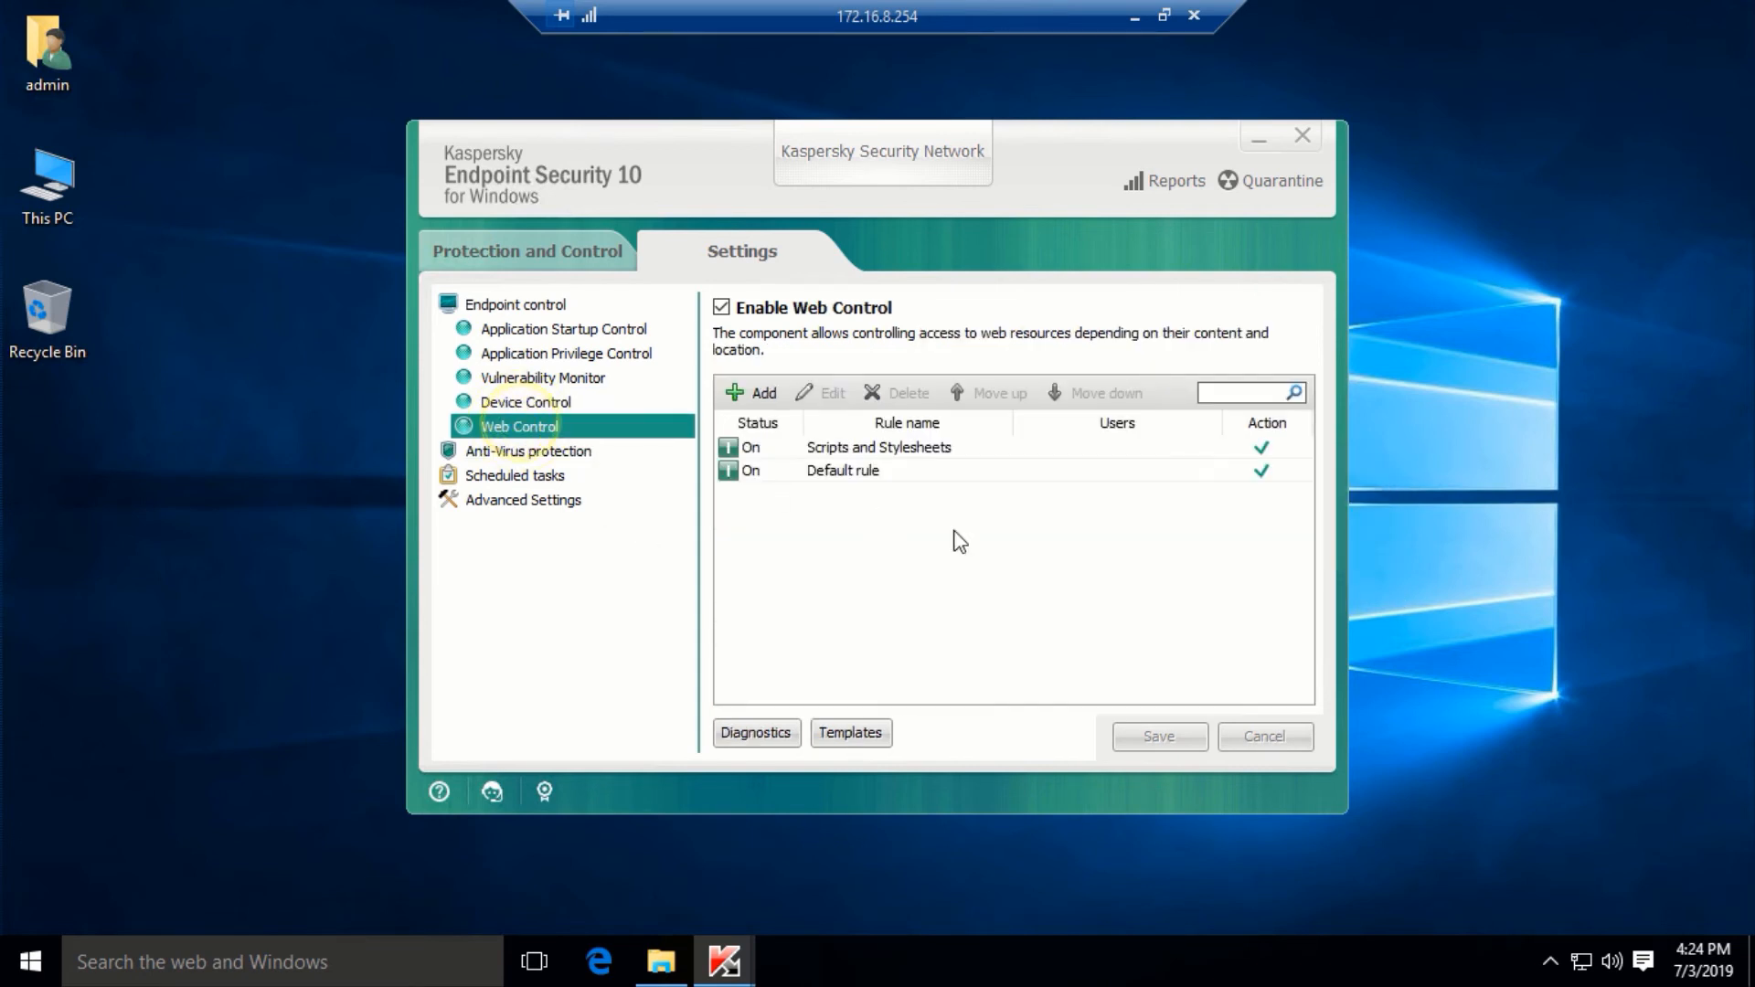
# Set the File Anti-Virus action on threat detection to disinfect, and delete if disinfection fails
pyautogui.click(529, 451)
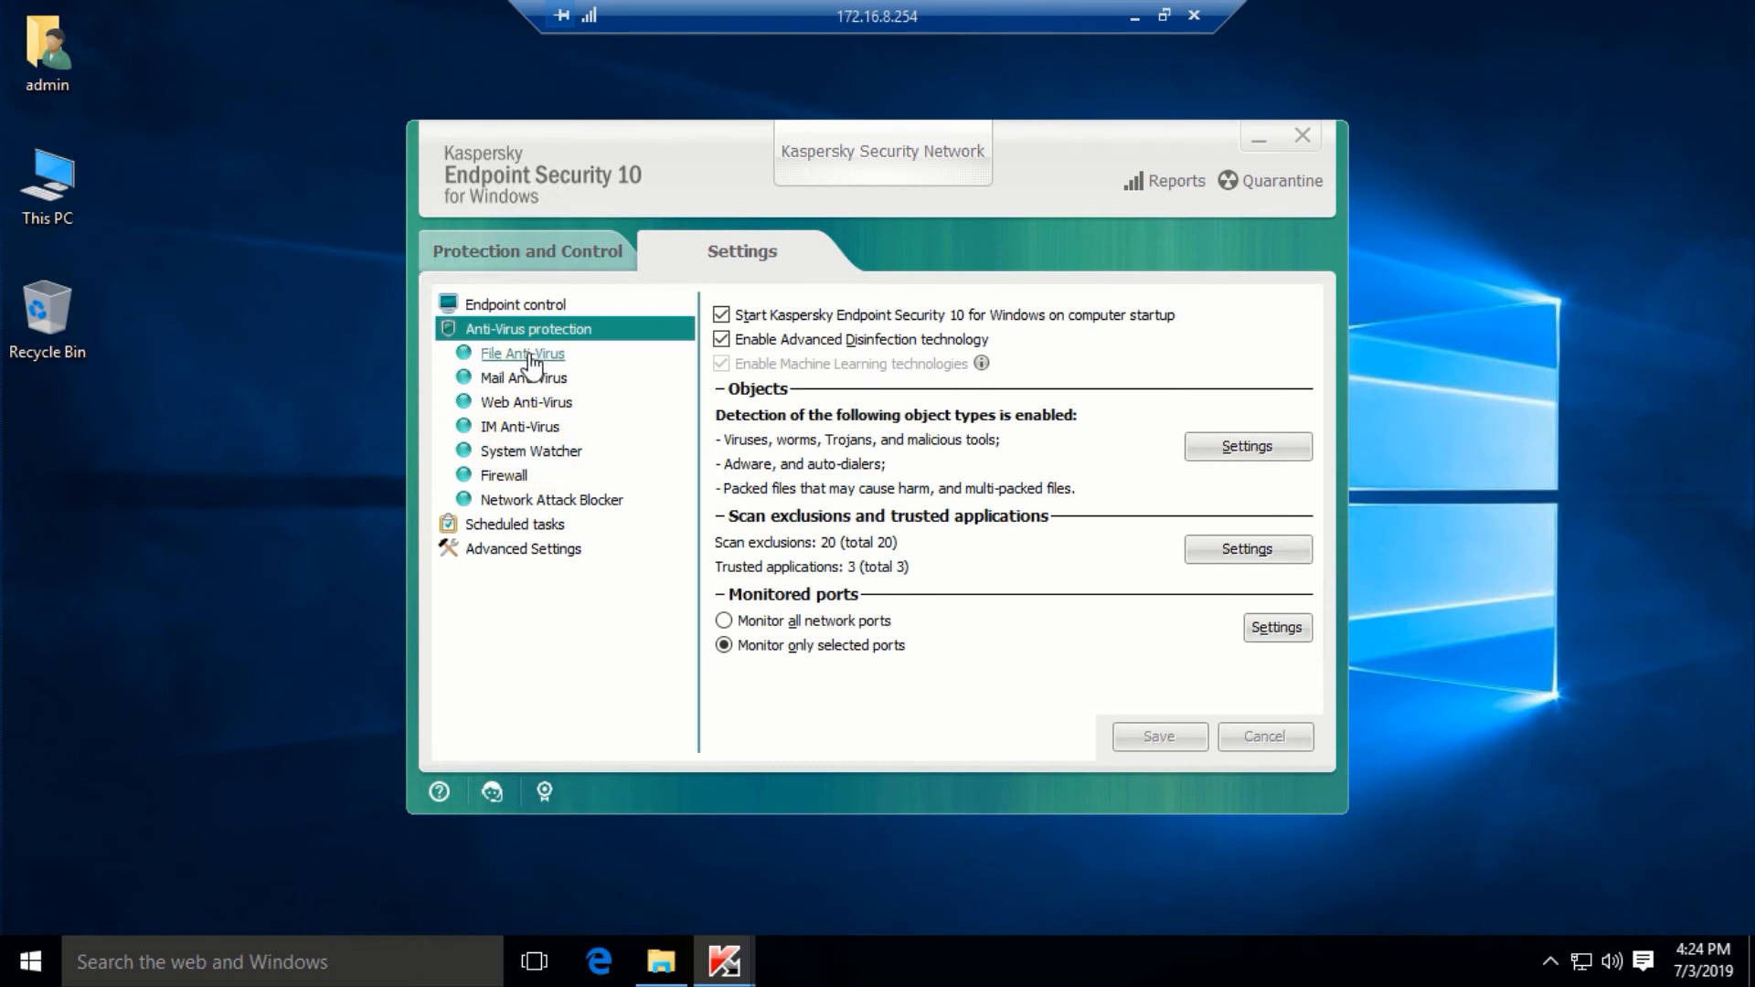
pyautogui.click(527, 356)
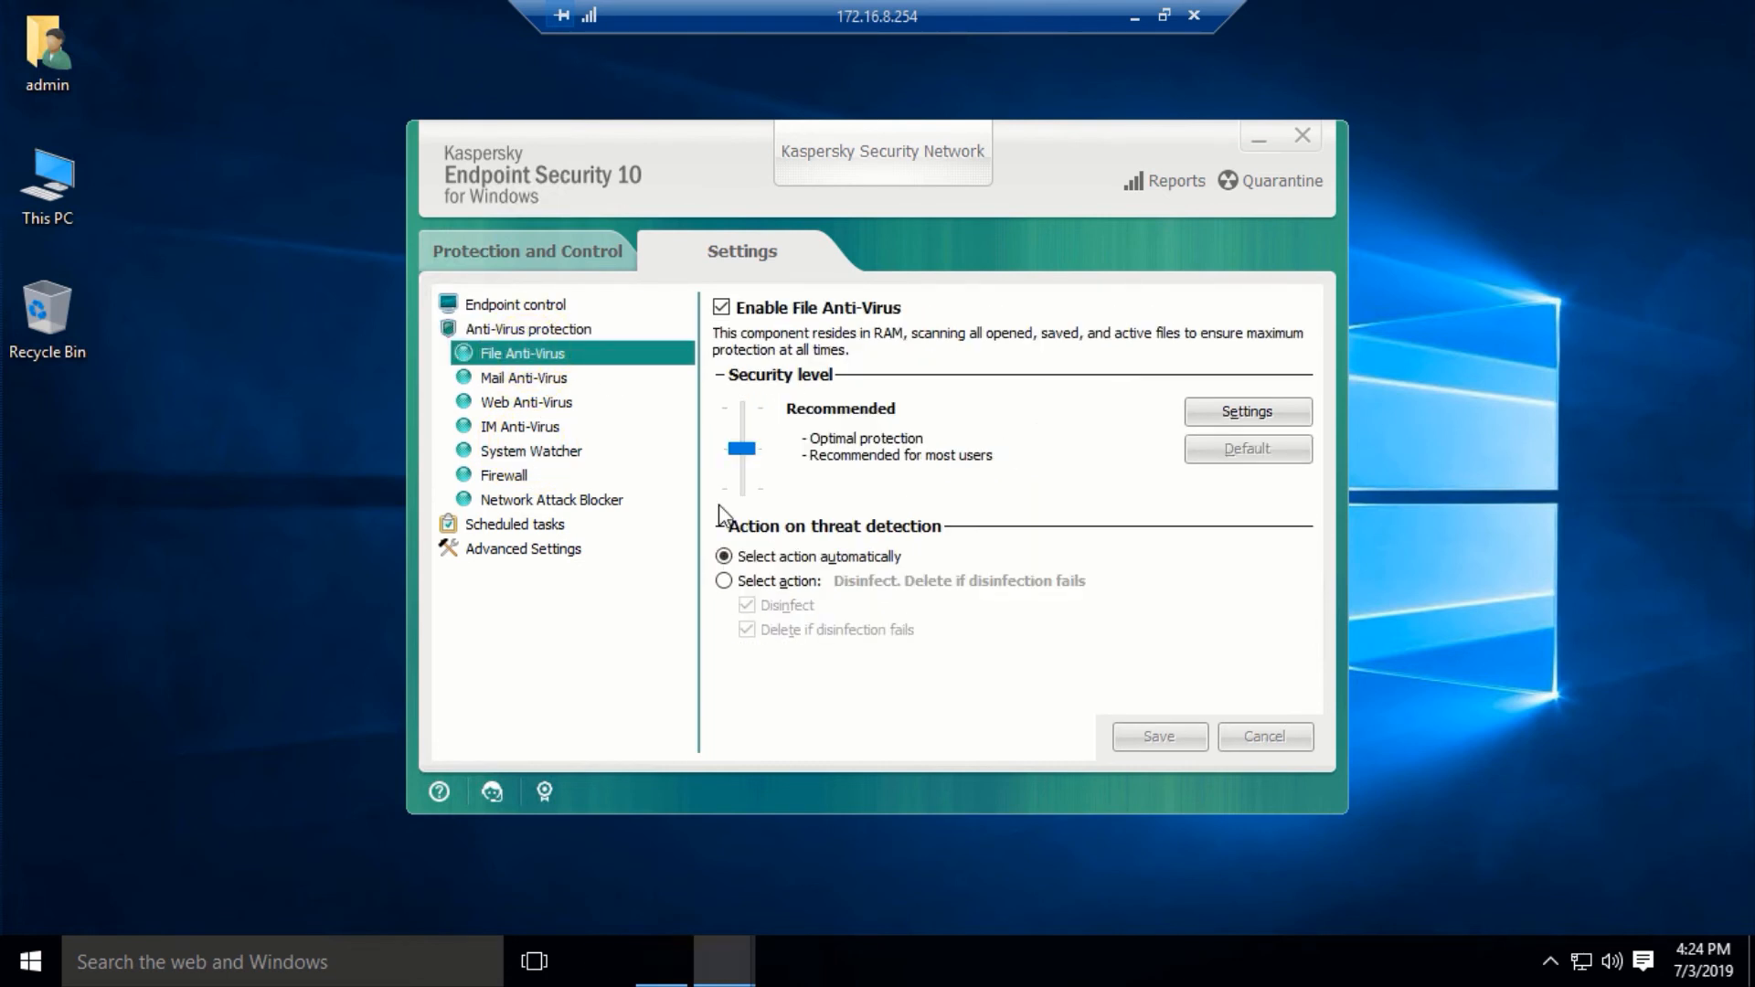
pyautogui.click(768, 581)
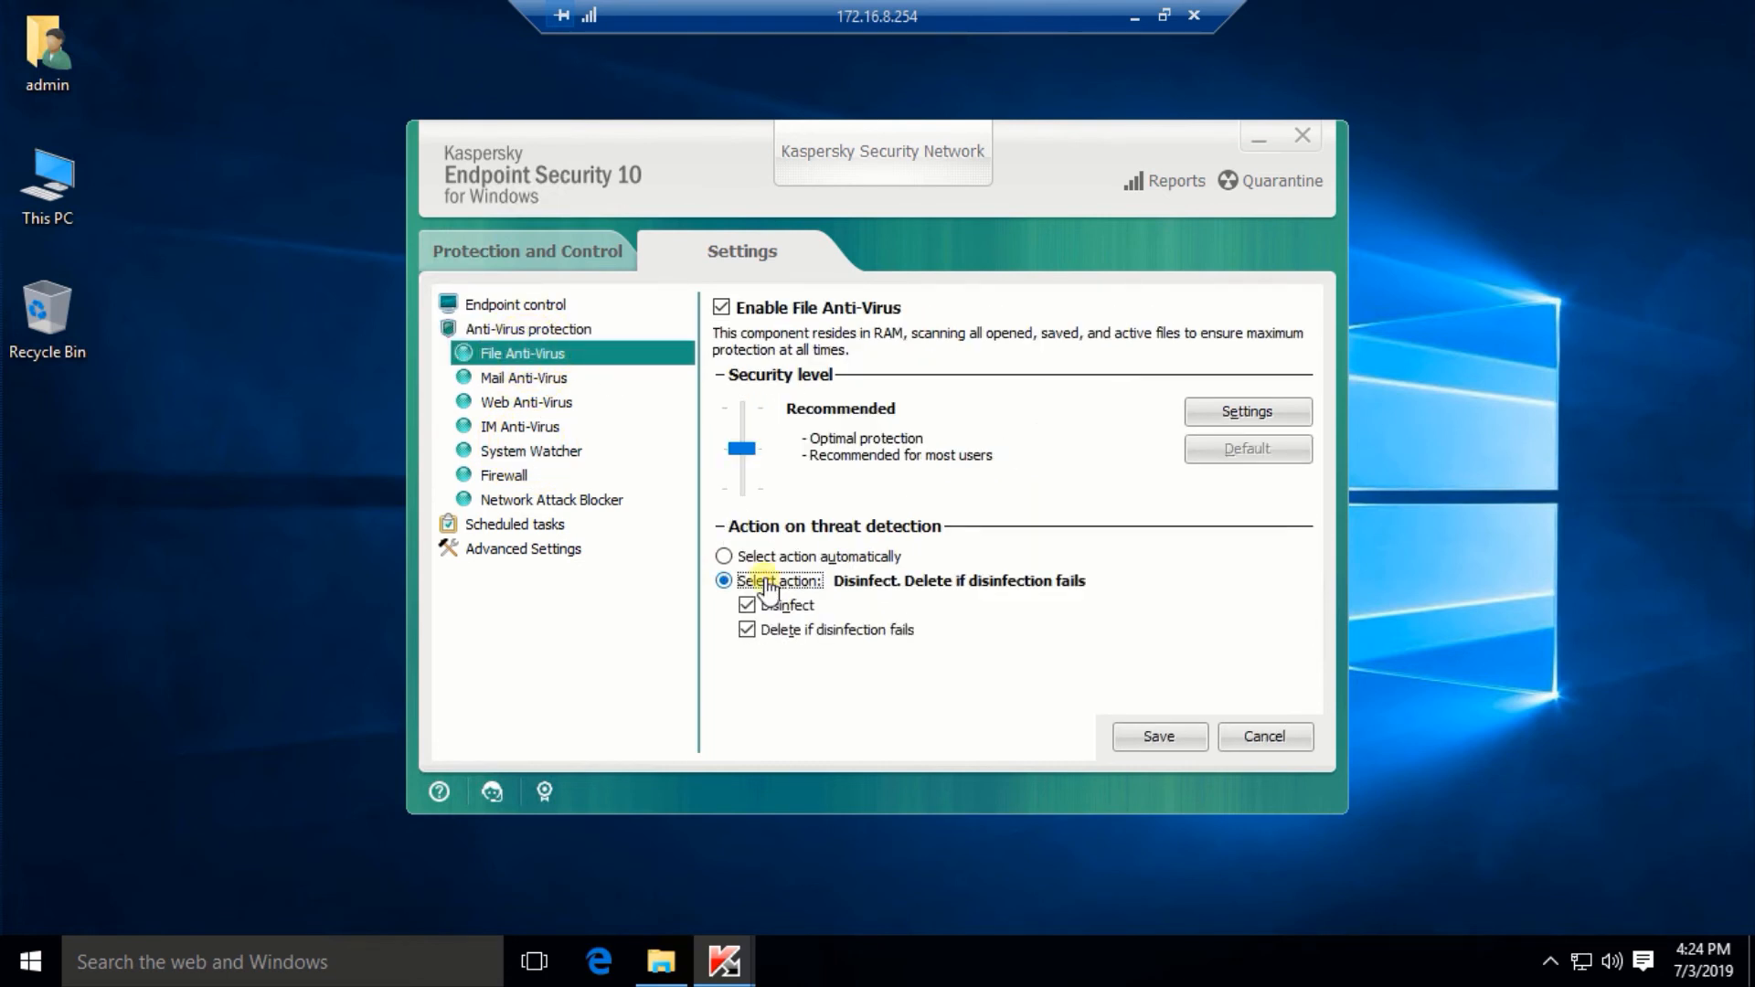
# In the File Anti-Virus performance settings, disable scanning only new and changed files and enable scanning of new archives and installation packages
pyautogui.click(1248, 410)
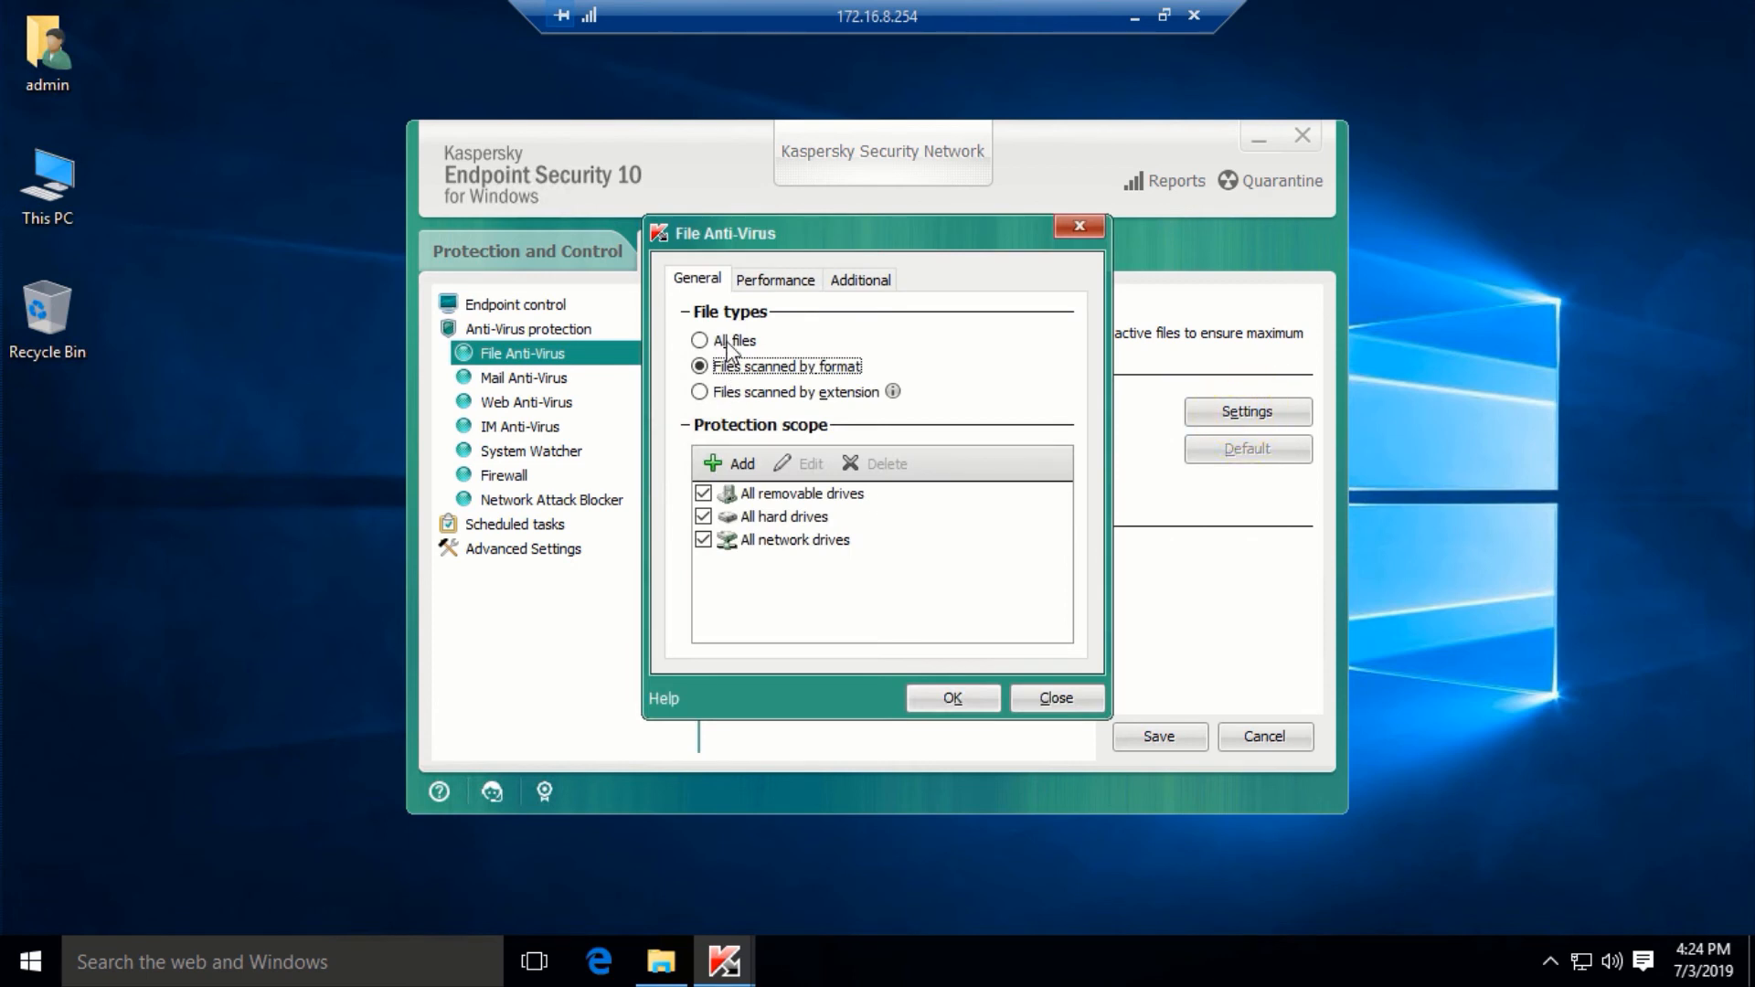
pyautogui.click(773, 278)
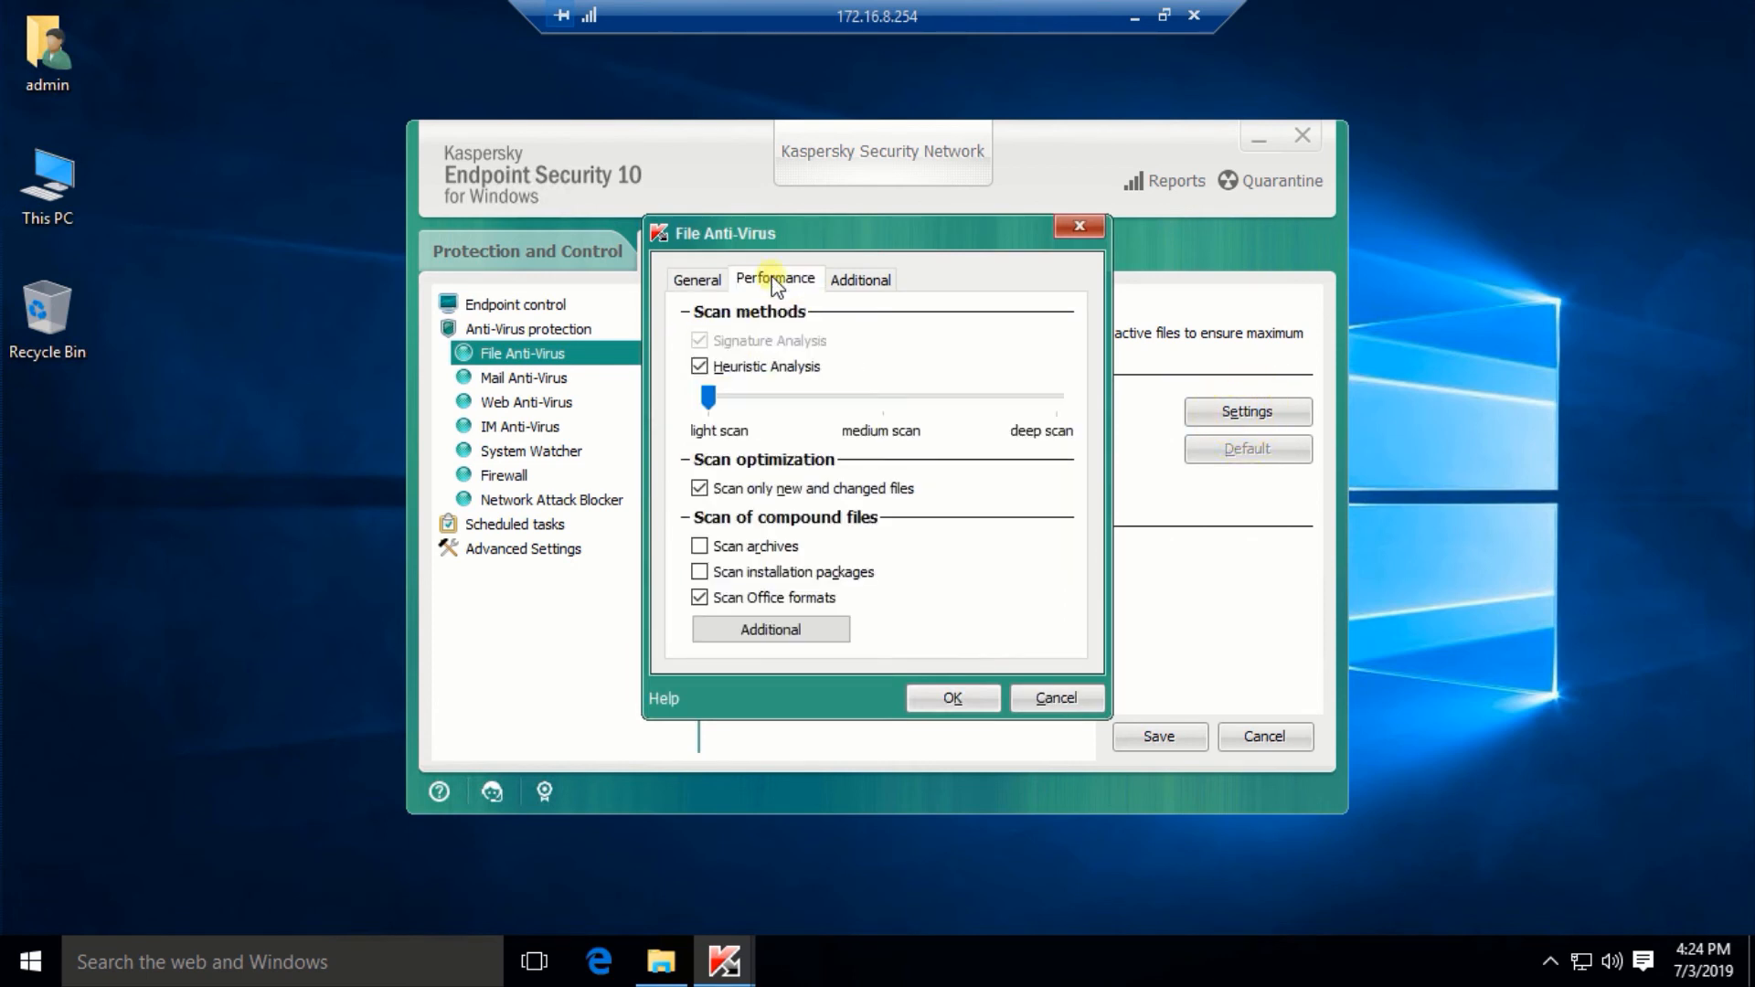
pyautogui.click(722, 491)
pyautogui.click(700, 546)
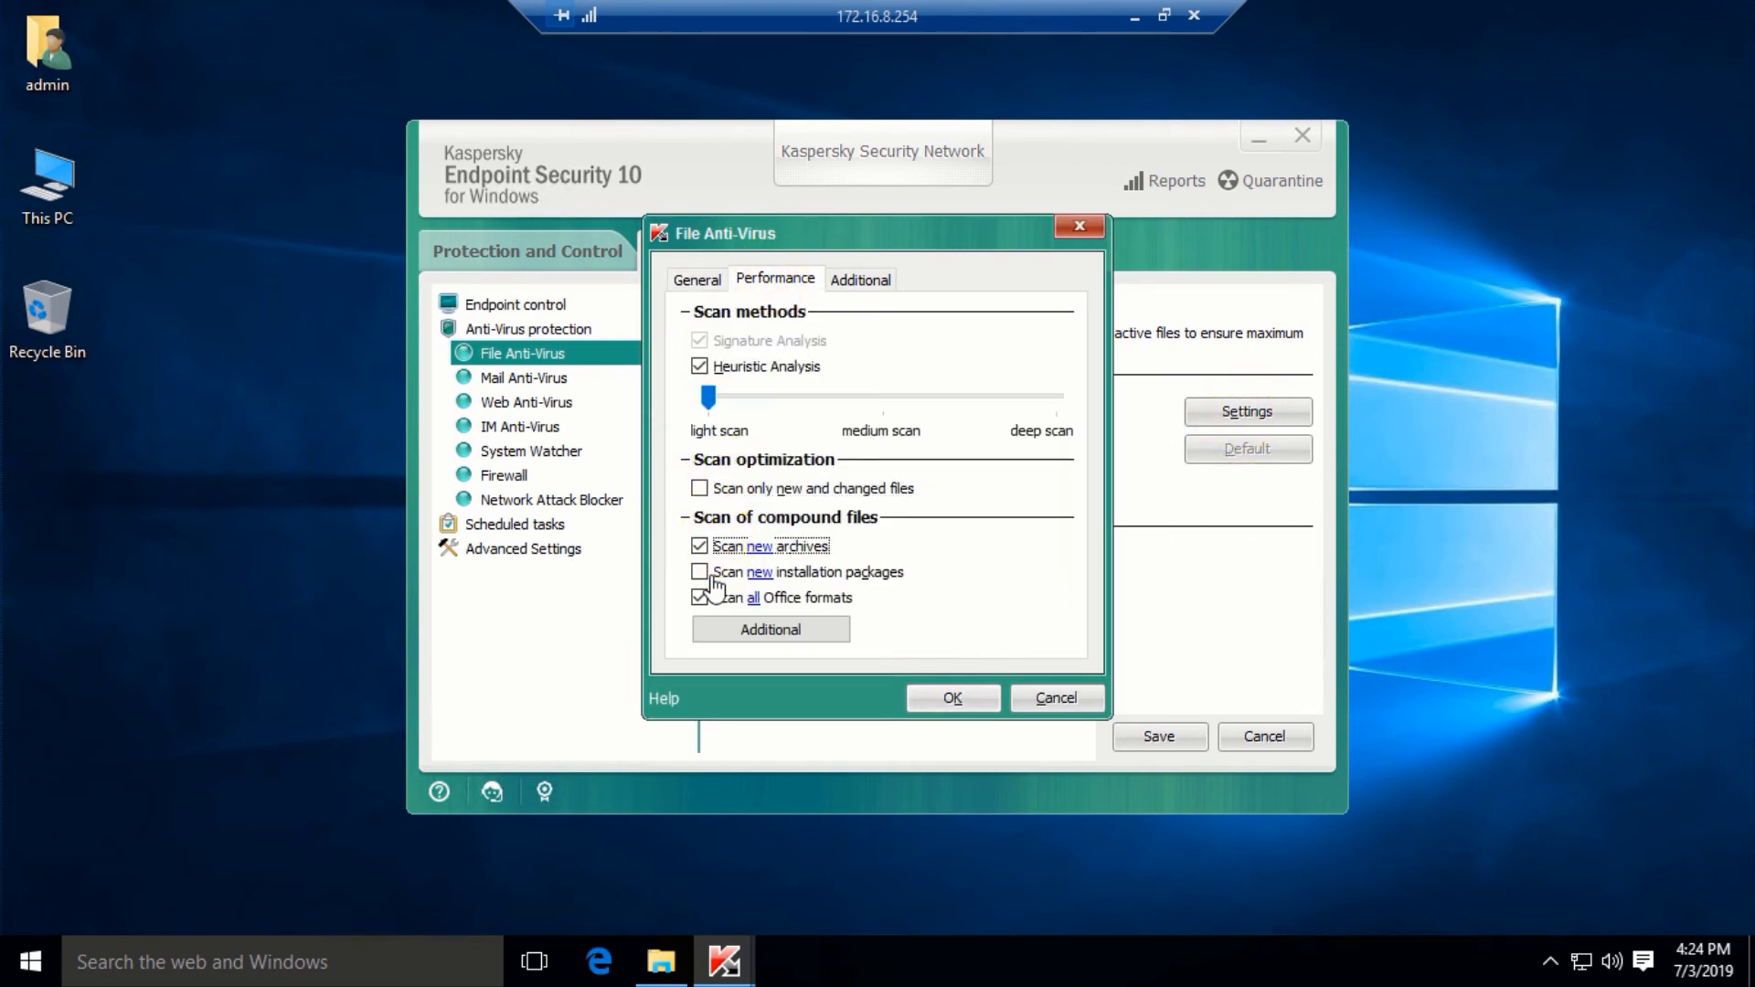
pyautogui.click(700, 571)
# Set the File Anti-Virus scan mode to On access and modification and save the settings
pyautogui.click(871, 279)
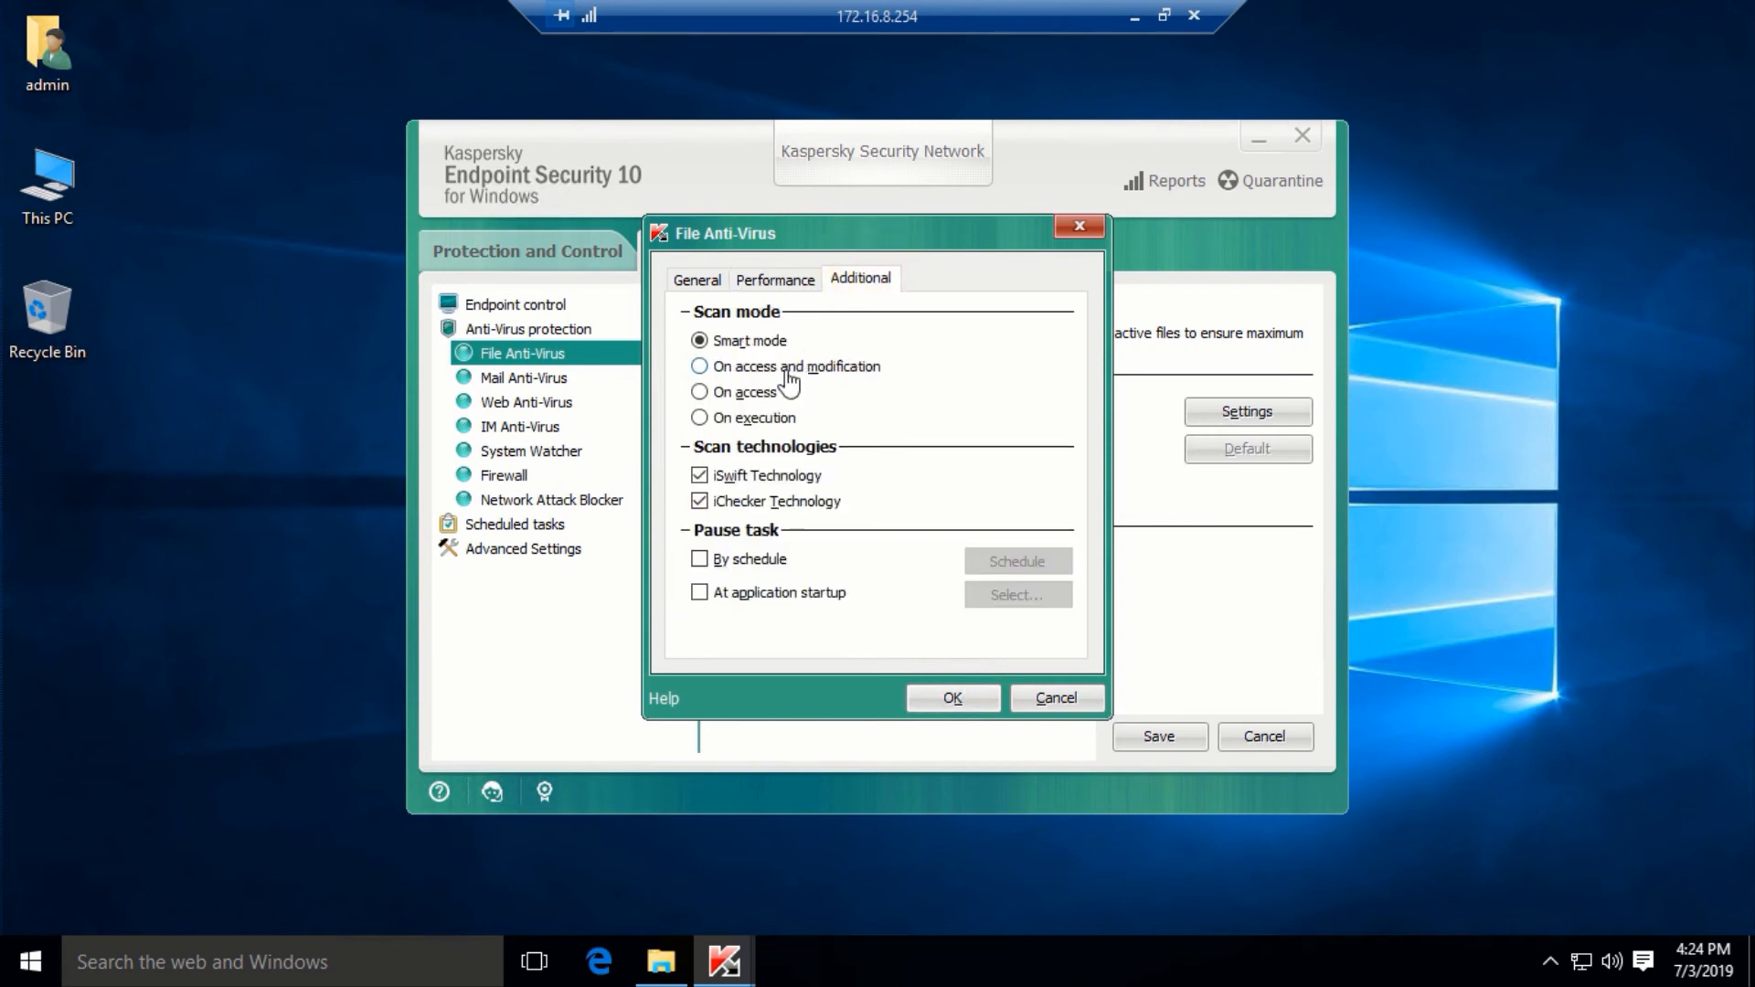
pyautogui.click(795, 367)
pyautogui.click(950, 698)
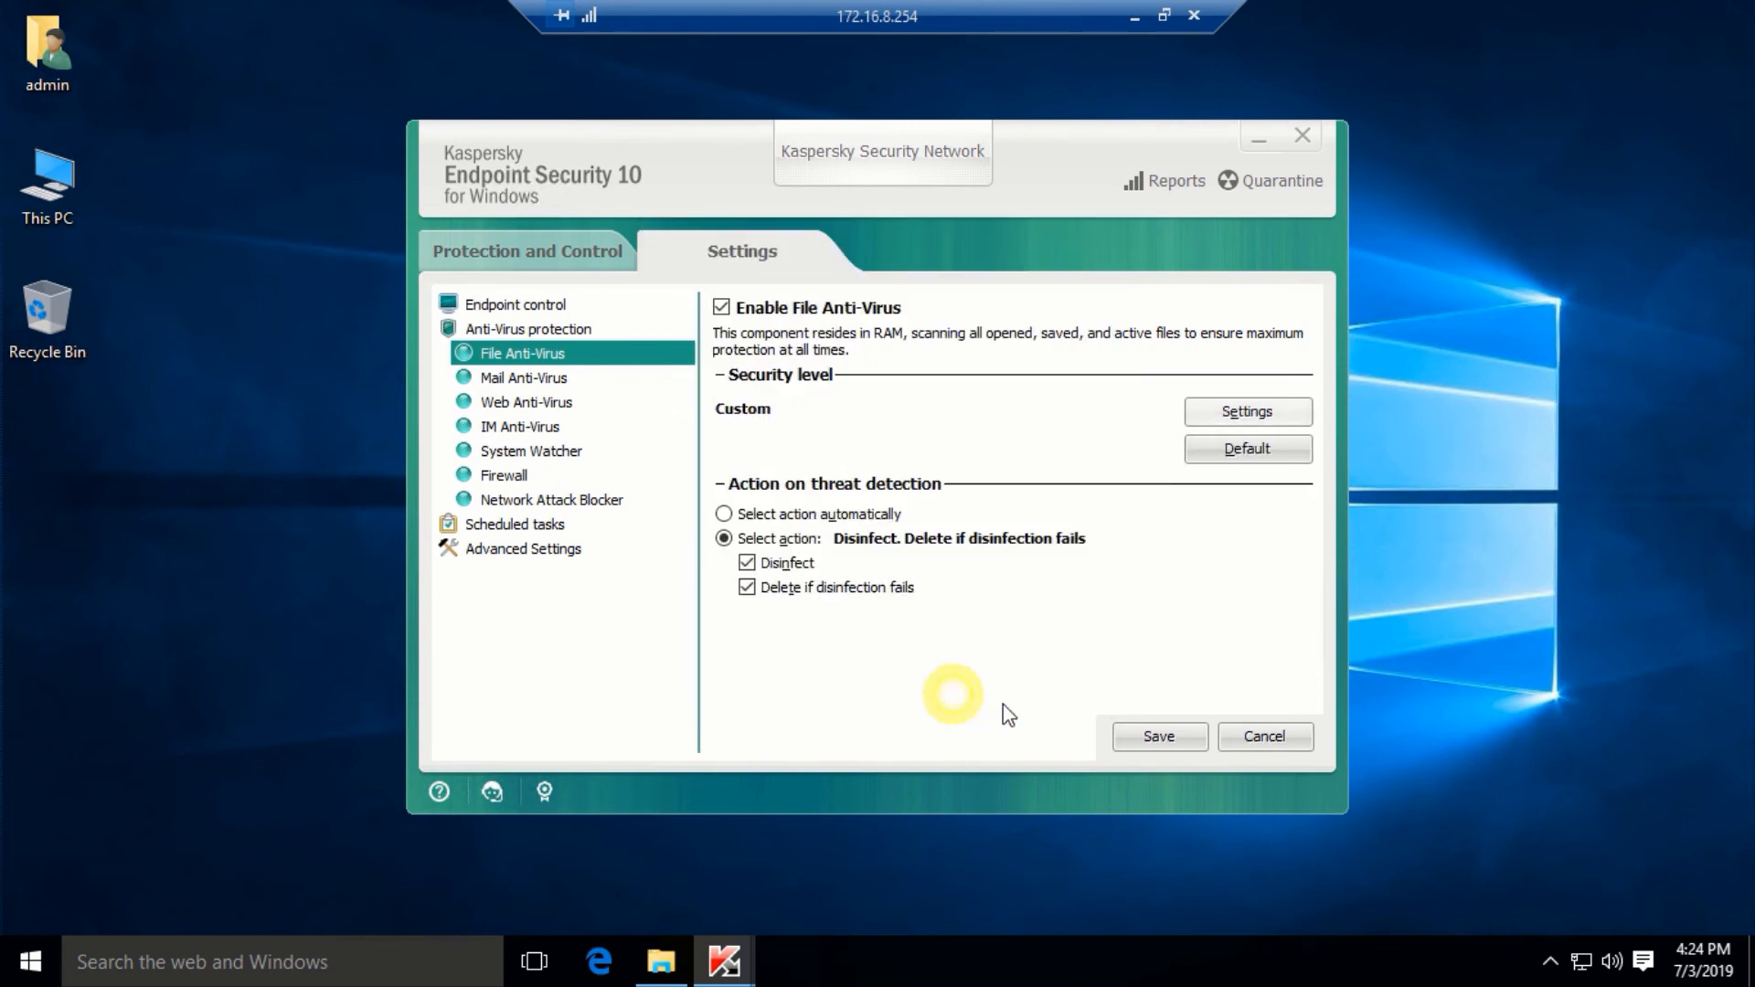
pyautogui.click(1157, 736)
# Set the Mail Anti-Virus action on threat detection to disinfect, and delete if disinfection fails
pyautogui.click(523, 379)
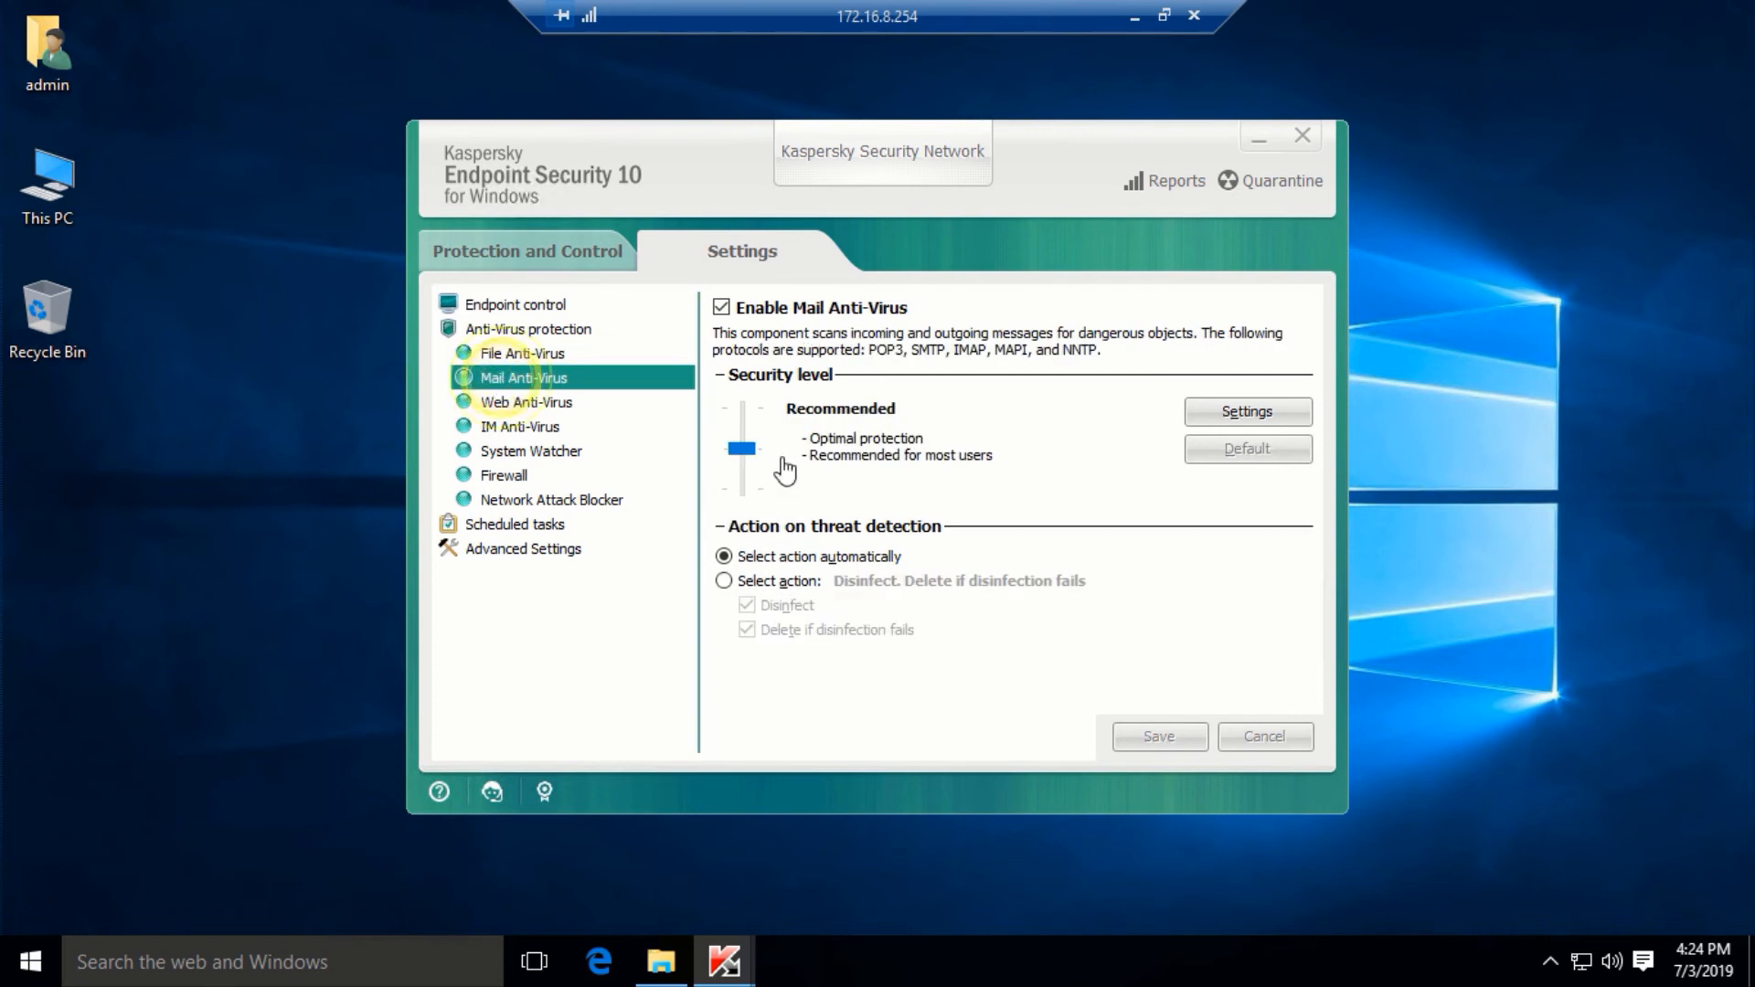
pyautogui.click(724, 582)
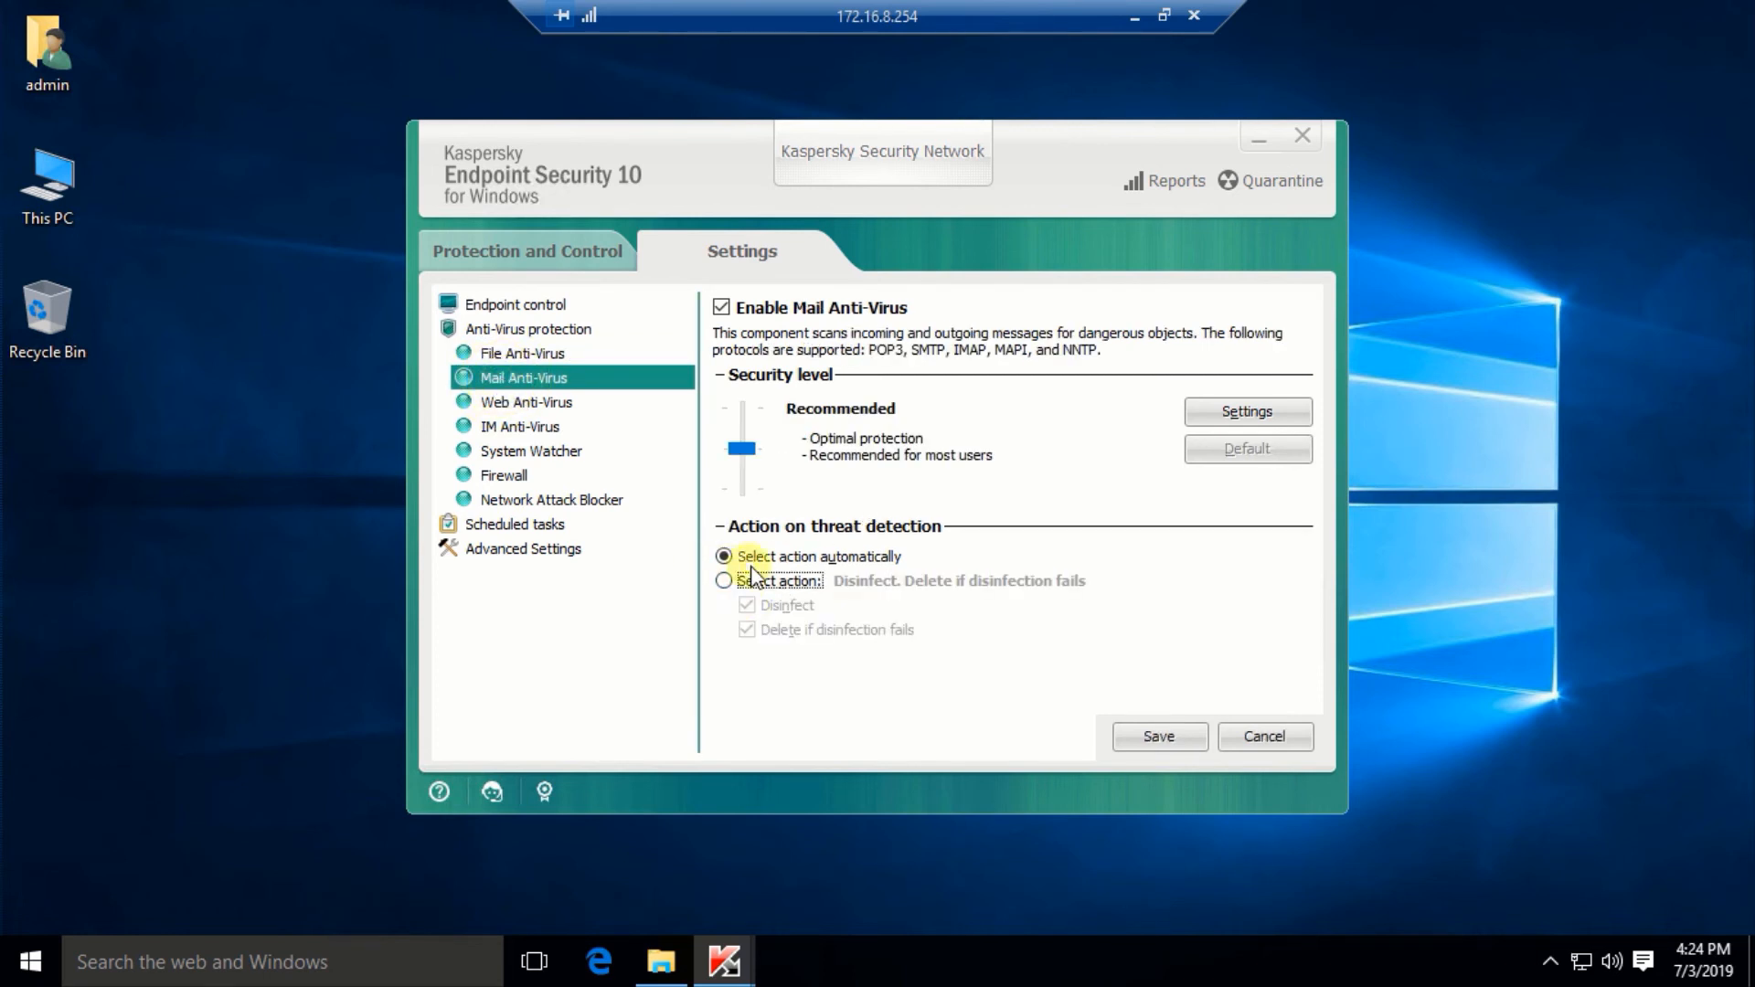
pyautogui.click(754, 582)
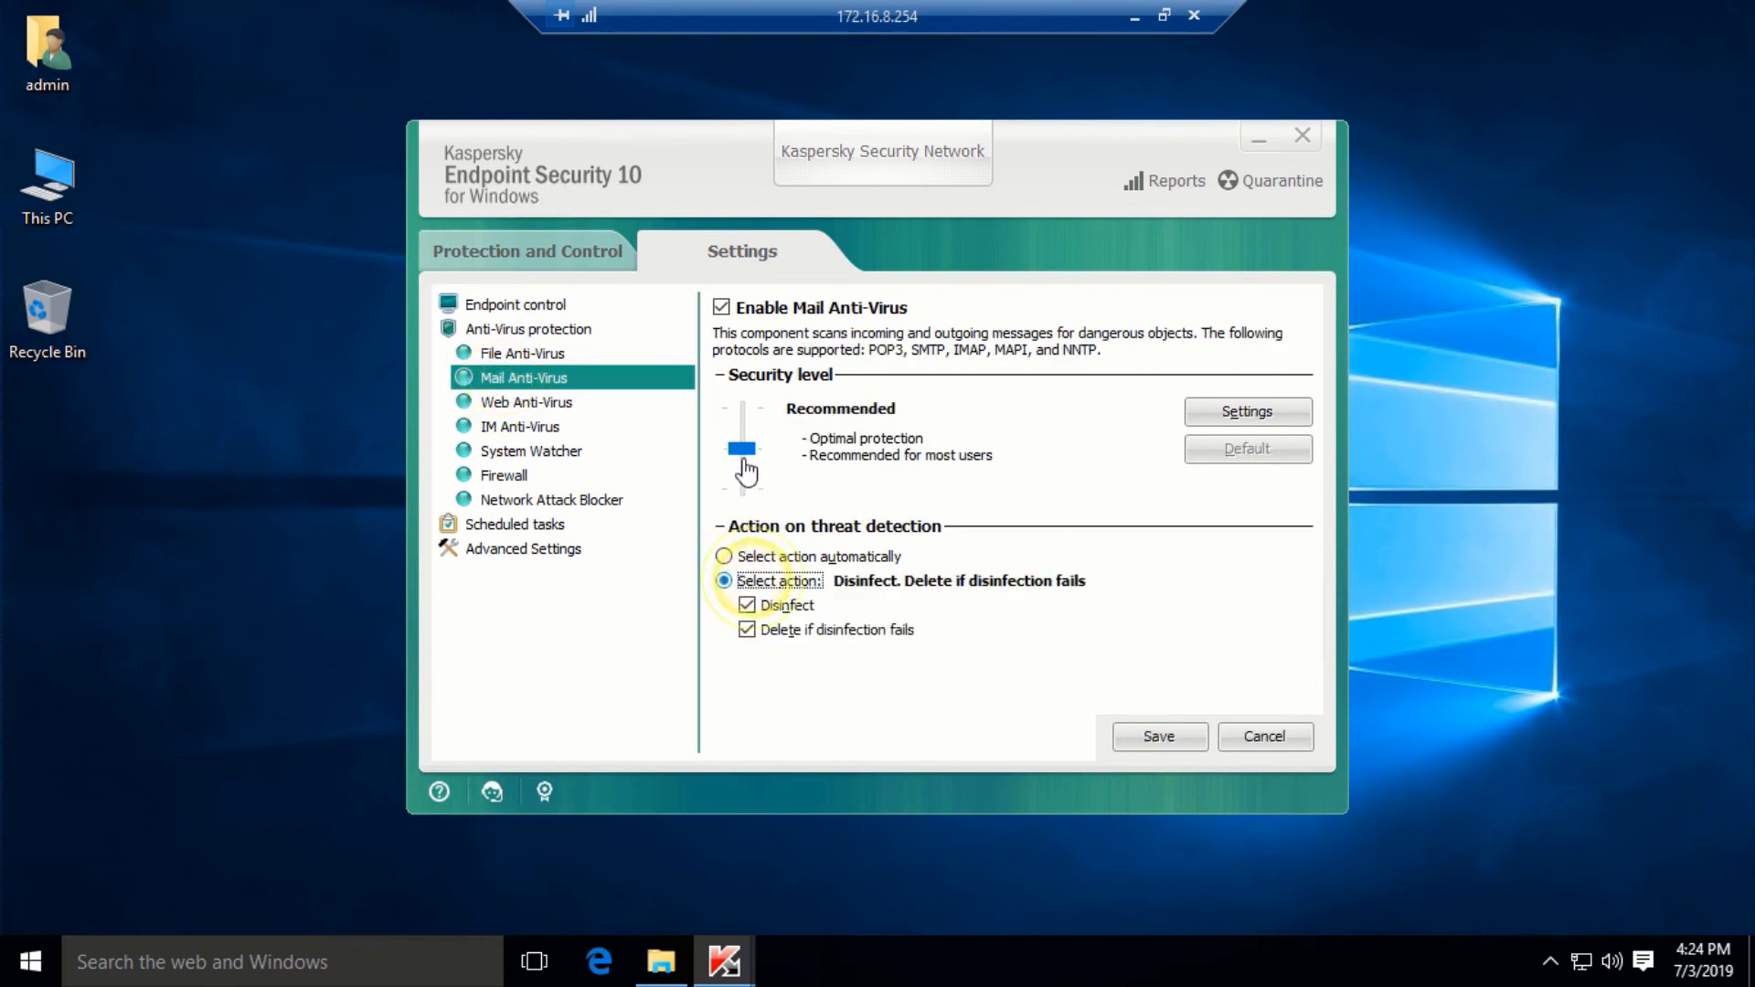
# Limit Mail Anti-Virus protection to incoming messages only and disable scanning of attached archives and attached Office formats
pyautogui.click(1296, 414)
pyautogui.click(687, 357)
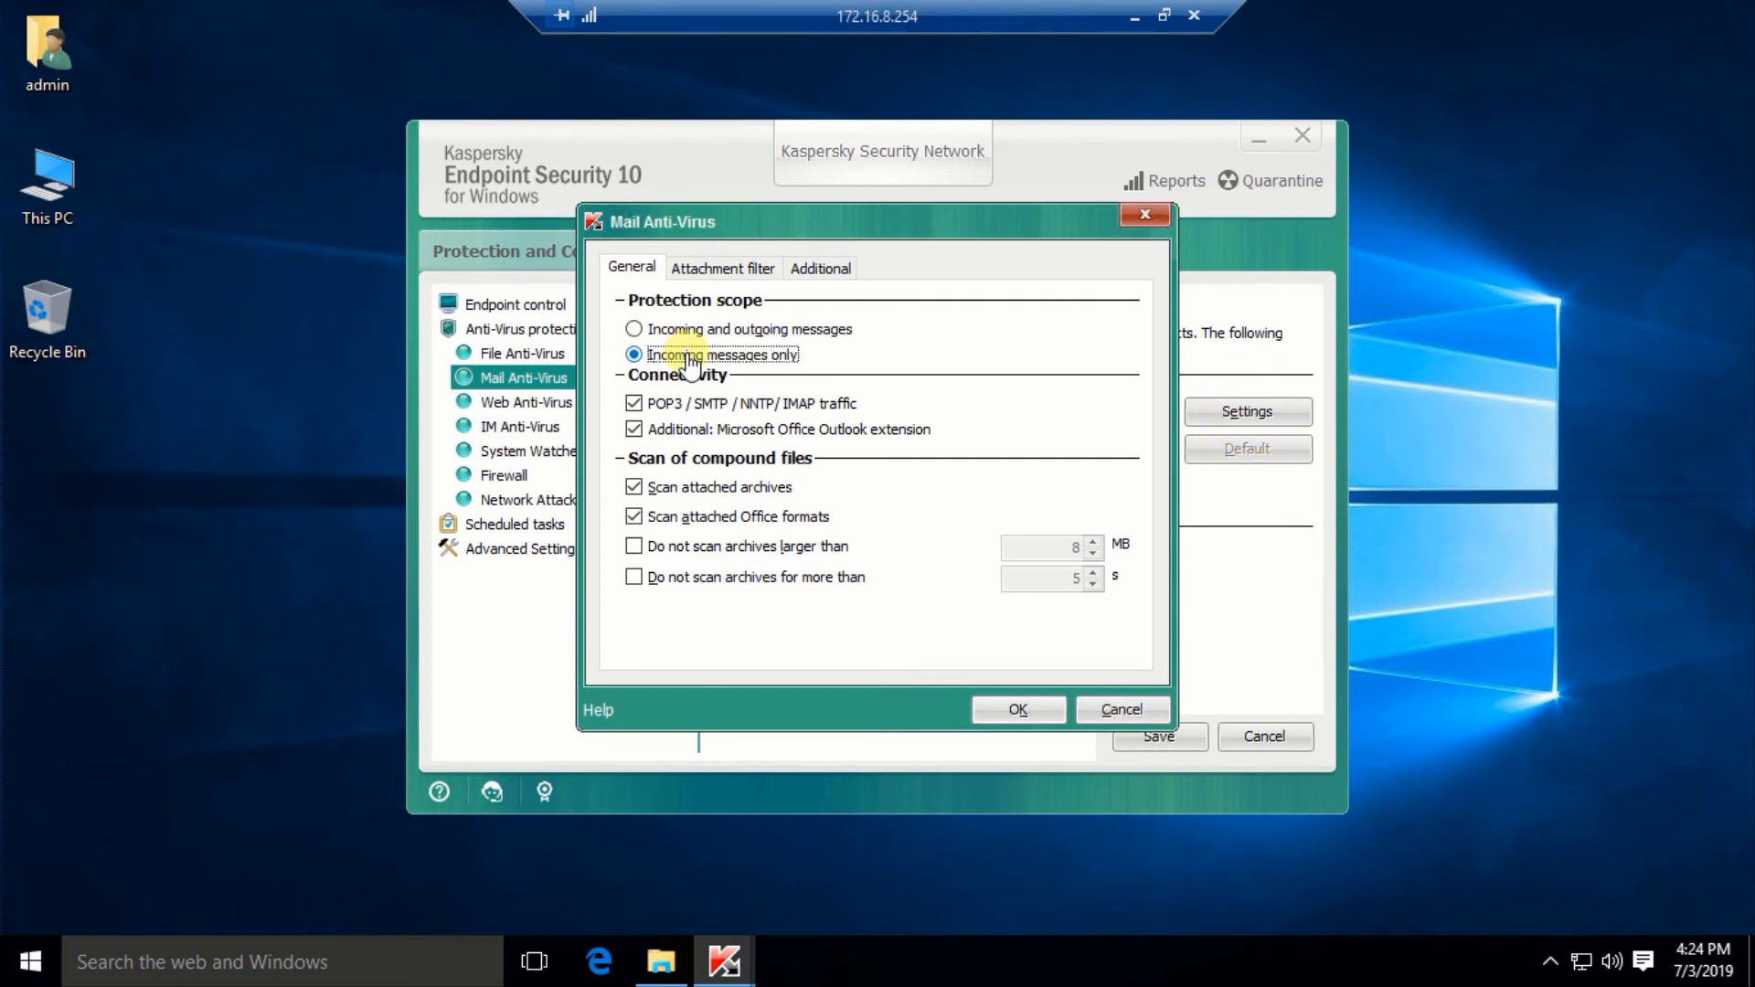
pyautogui.click(704, 516)
pyautogui.click(697, 488)
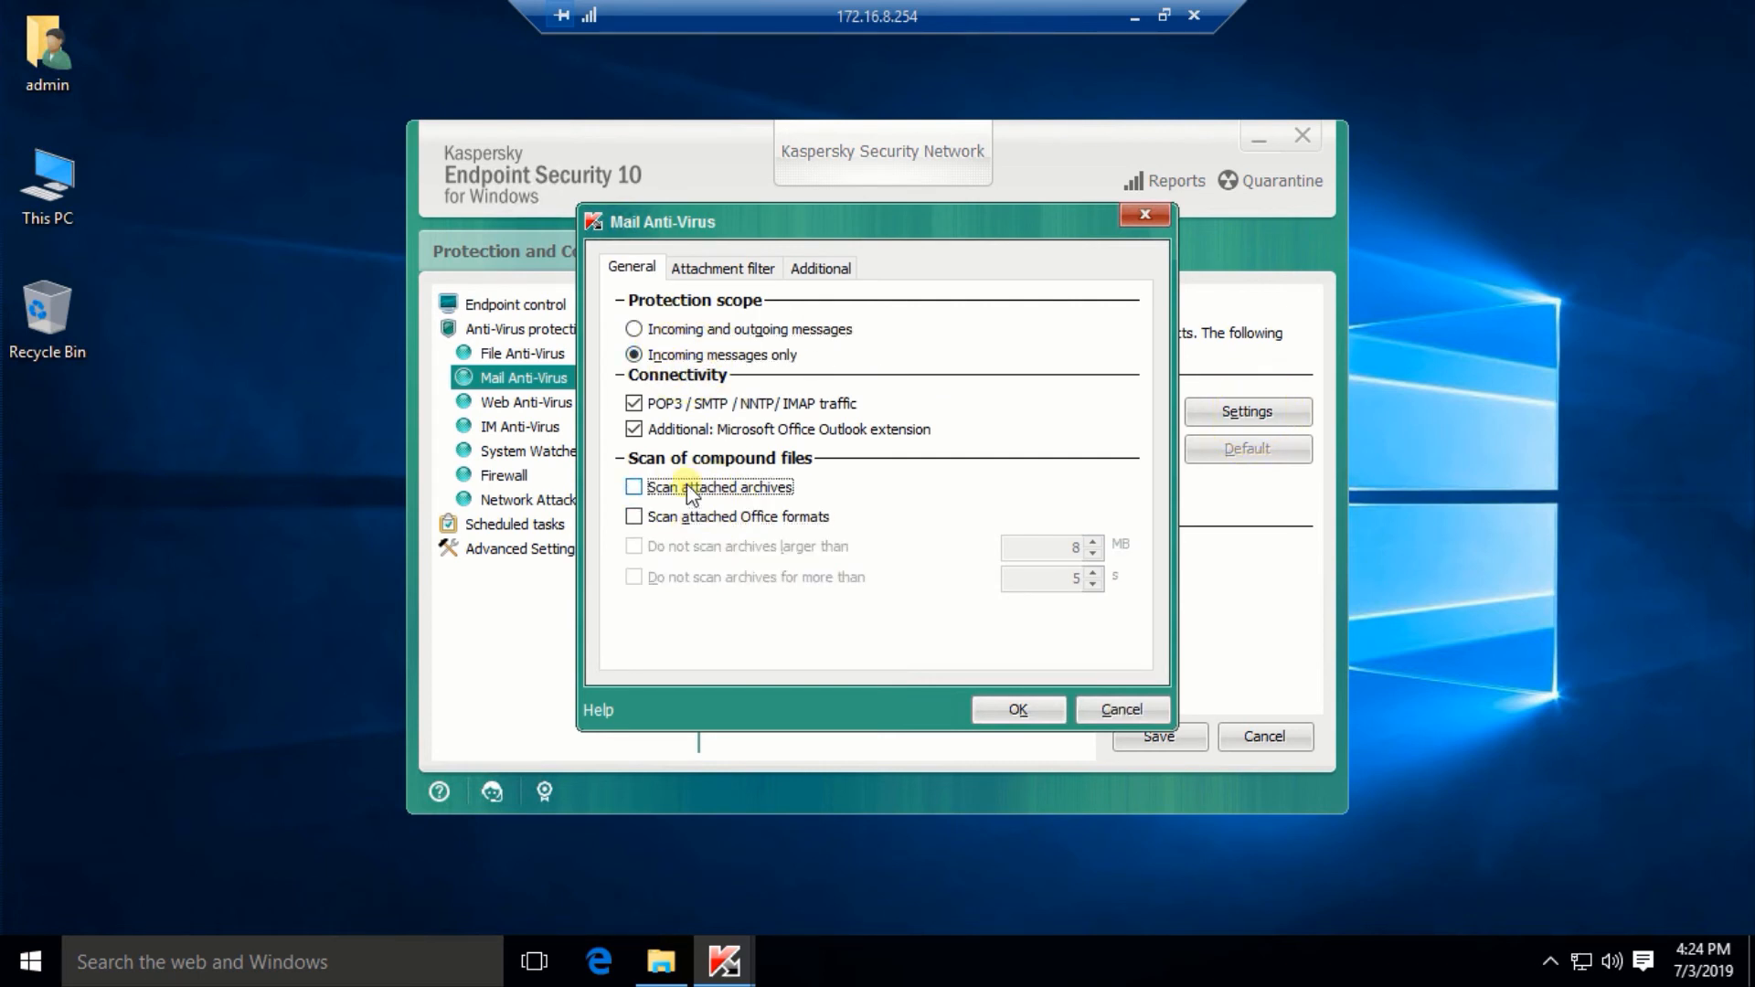
# Disable attachment filtering for Mail Anti-Virus and save the settings
pyautogui.click(722, 267)
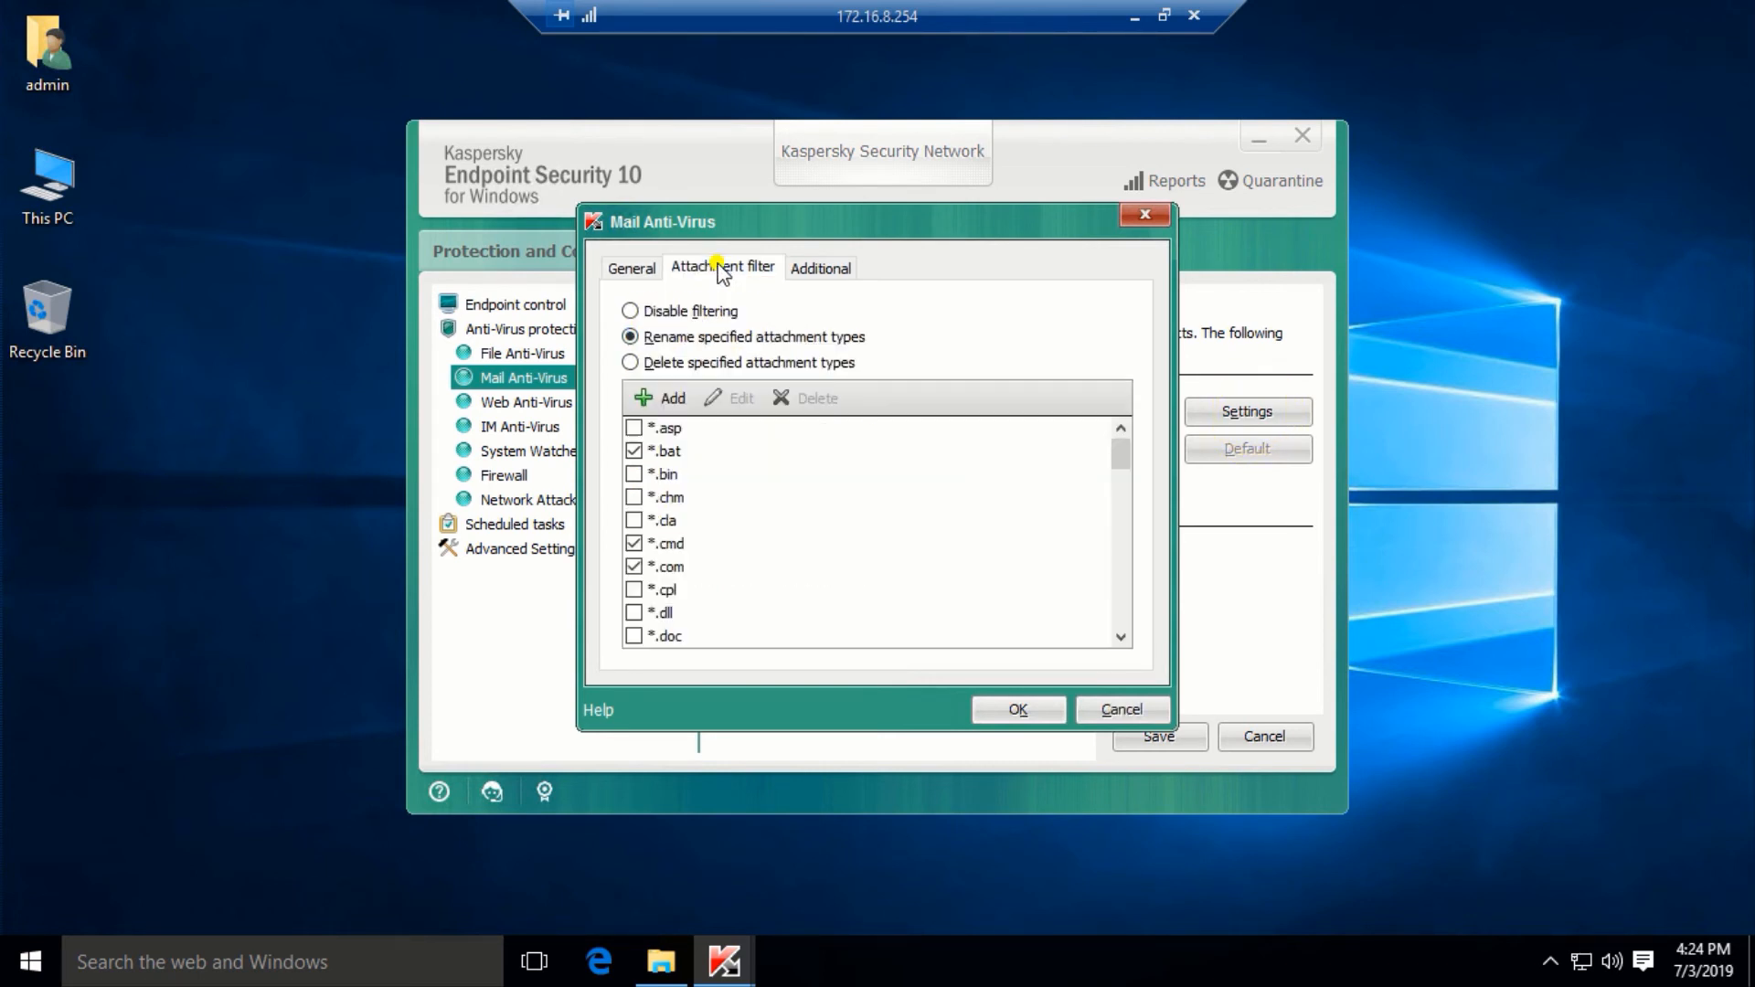
pyautogui.click(687, 313)
pyautogui.click(823, 270)
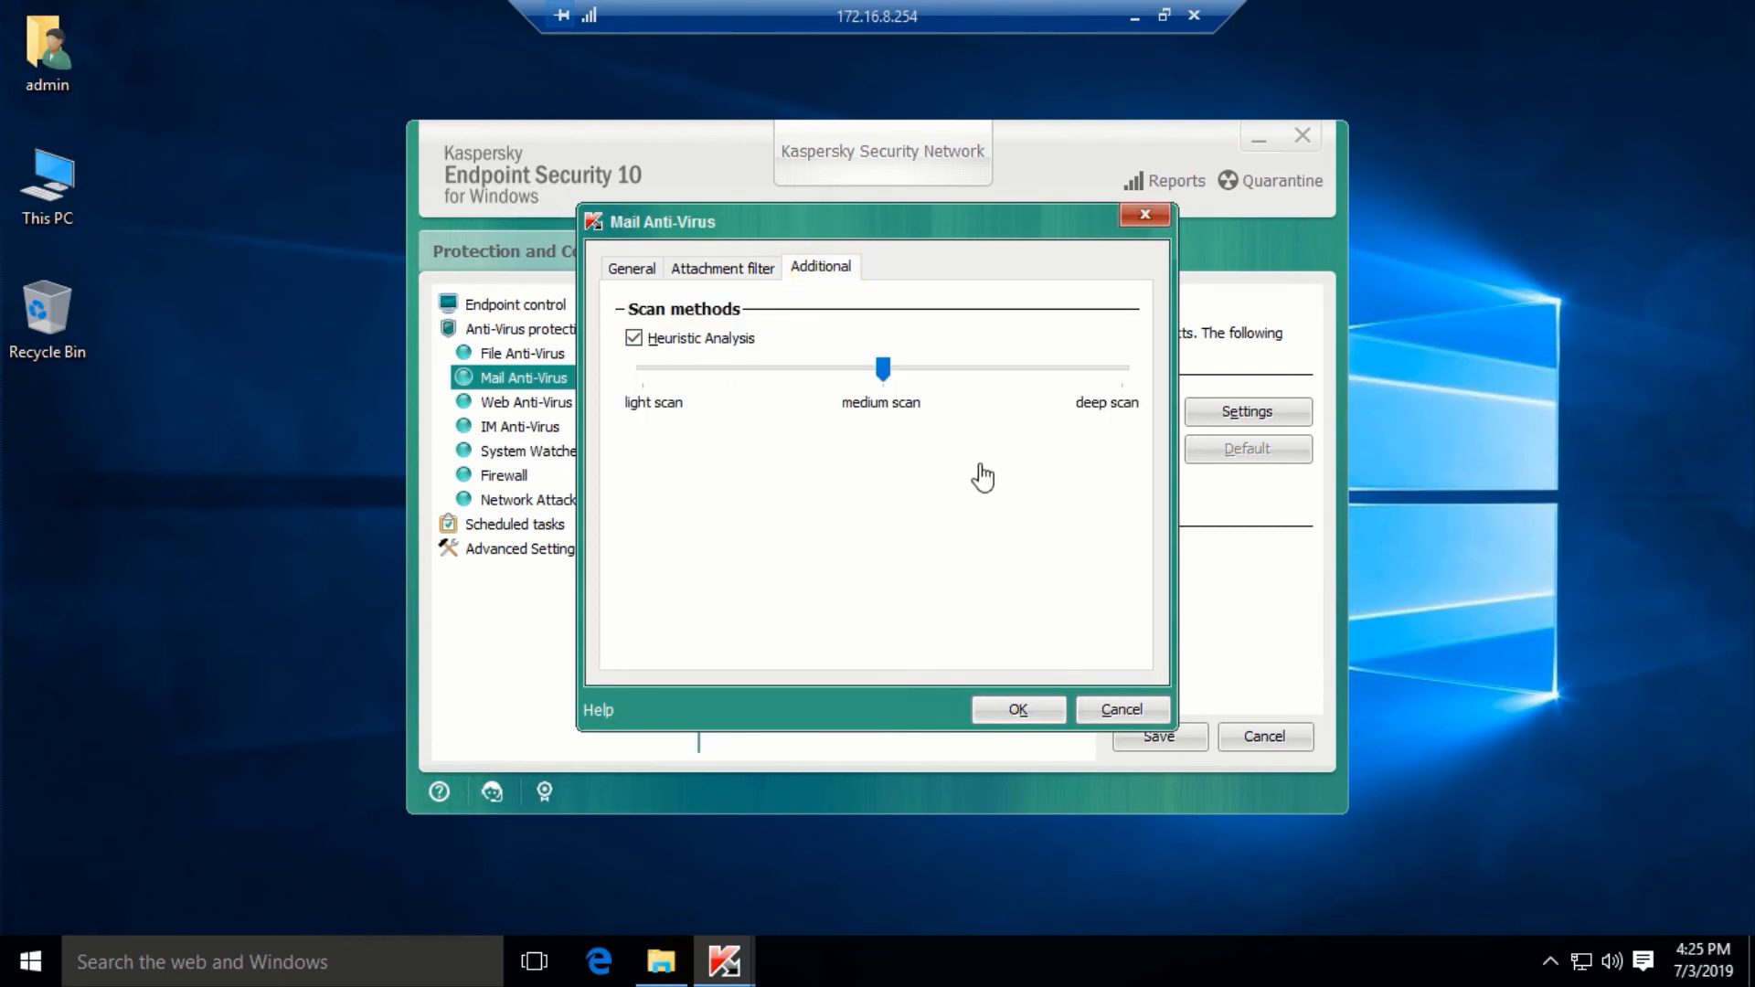
pyautogui.click(1015, 717)
pyautogui.click(1160, 736)
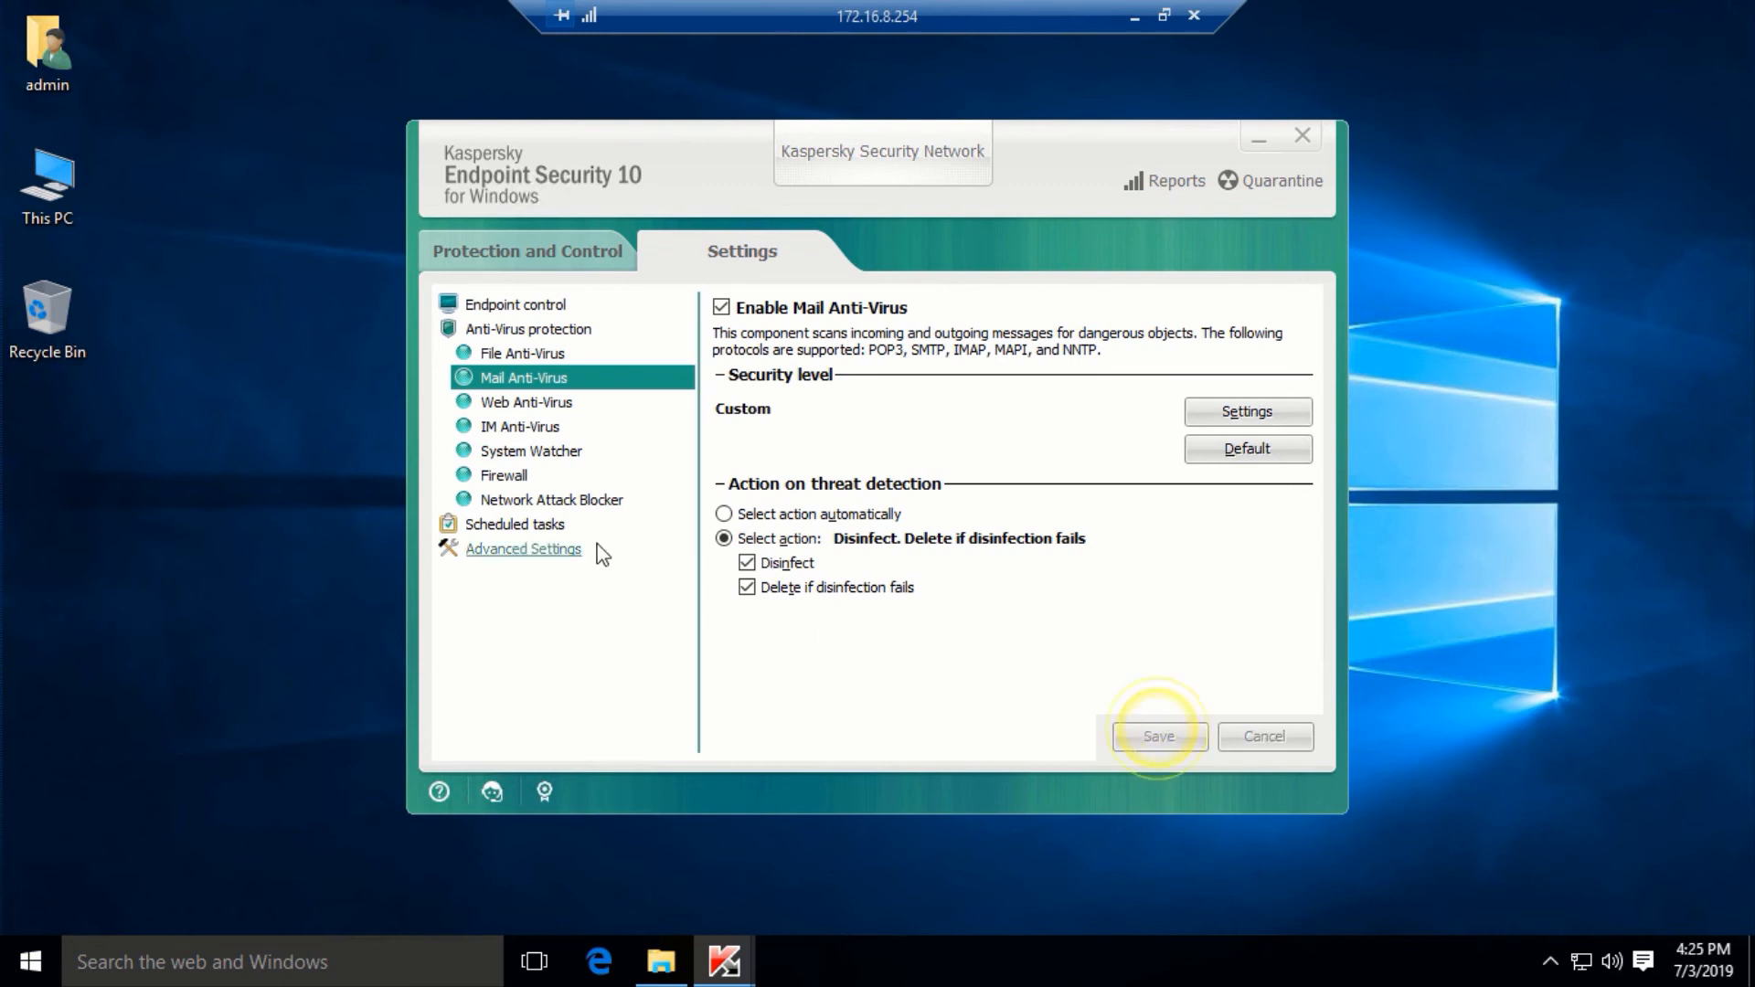
# Set the Web Anti-Virus action on threat detection to block download, lower its security level to Low, and save
pyautogui.click(524, 407)
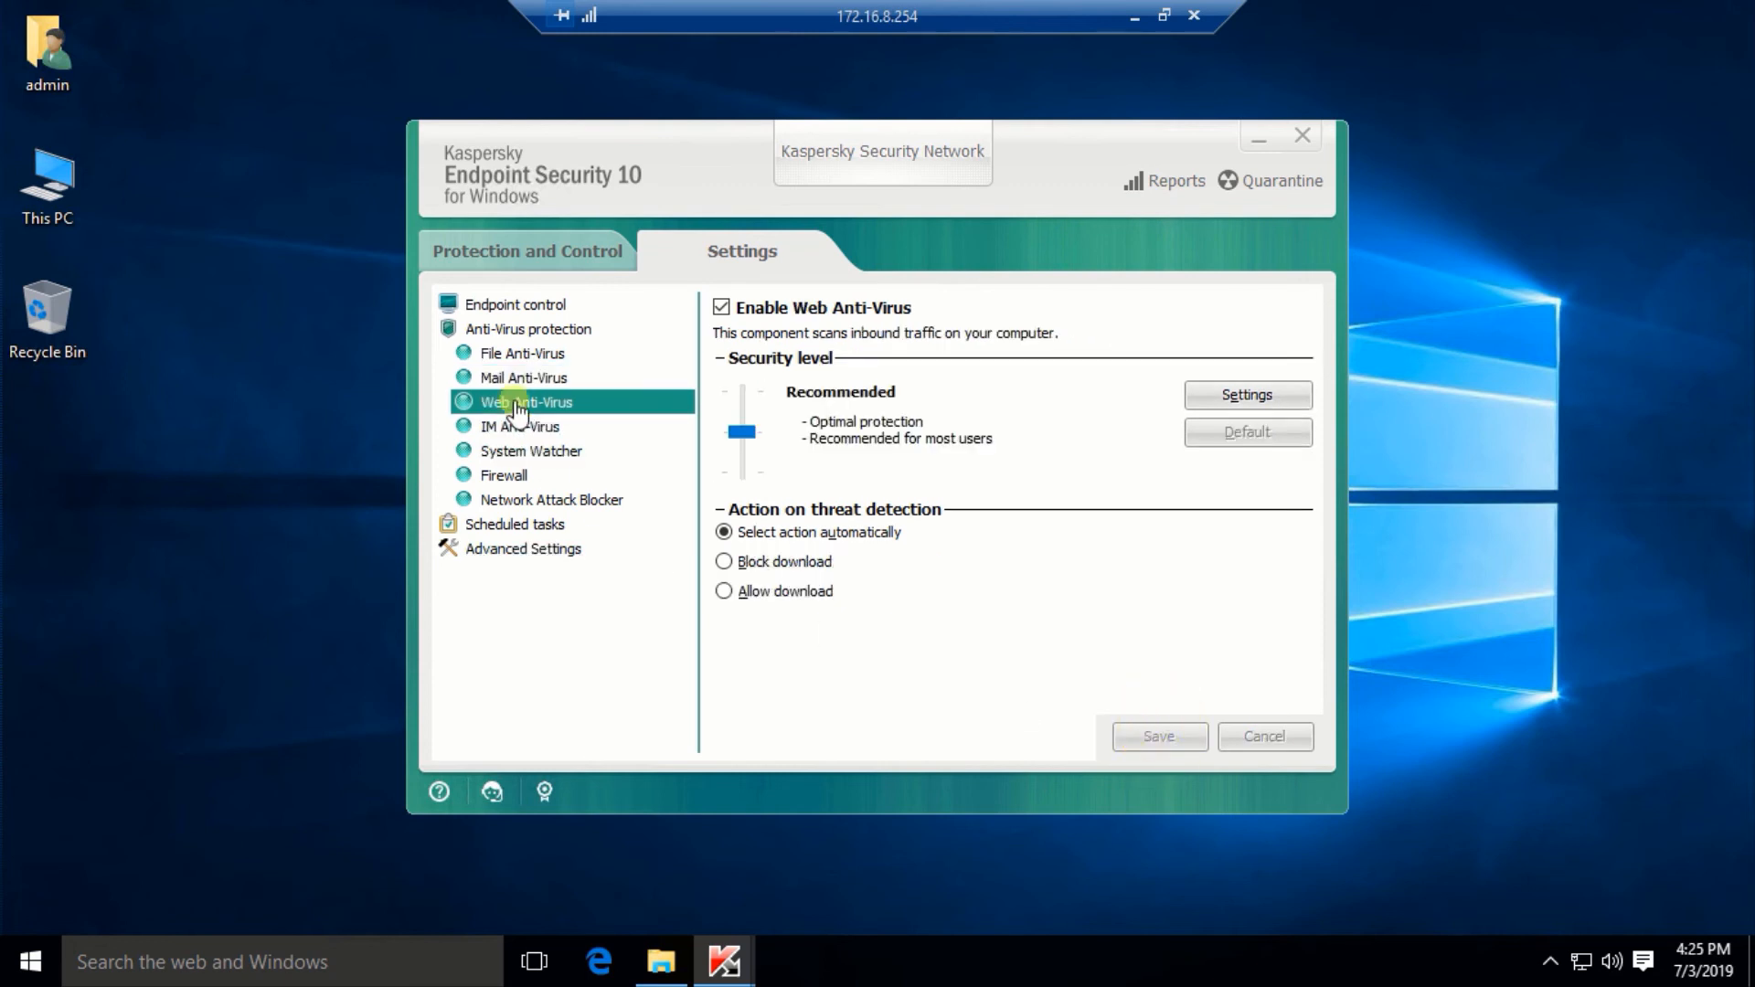
pyautogui.click(759, 565)
pyautogui.moveTo(742, 432); pyautogui.dragTo(741, 472)
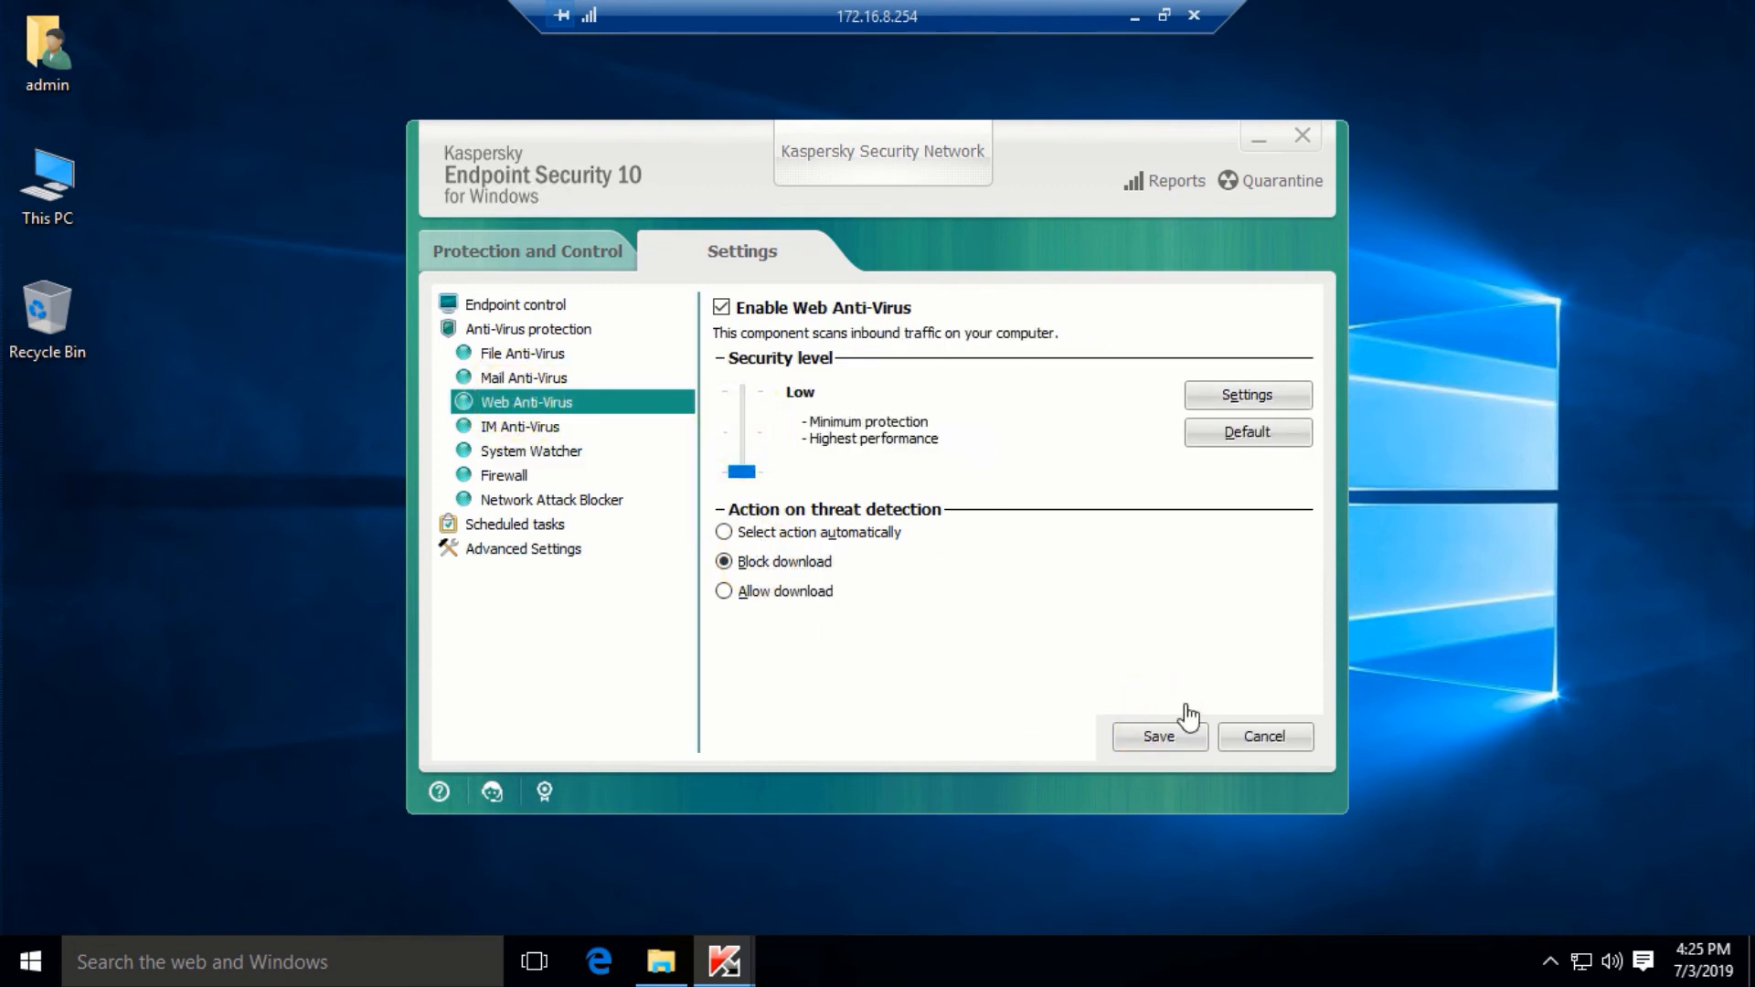
pyautogui.click(1159, 737)
# Set the IM Anti-Virus protection scope to incoming messages only
pyautogui.click(512, 427)
pyautogui.click(516, 452)
pyautogui.click(518, 427)
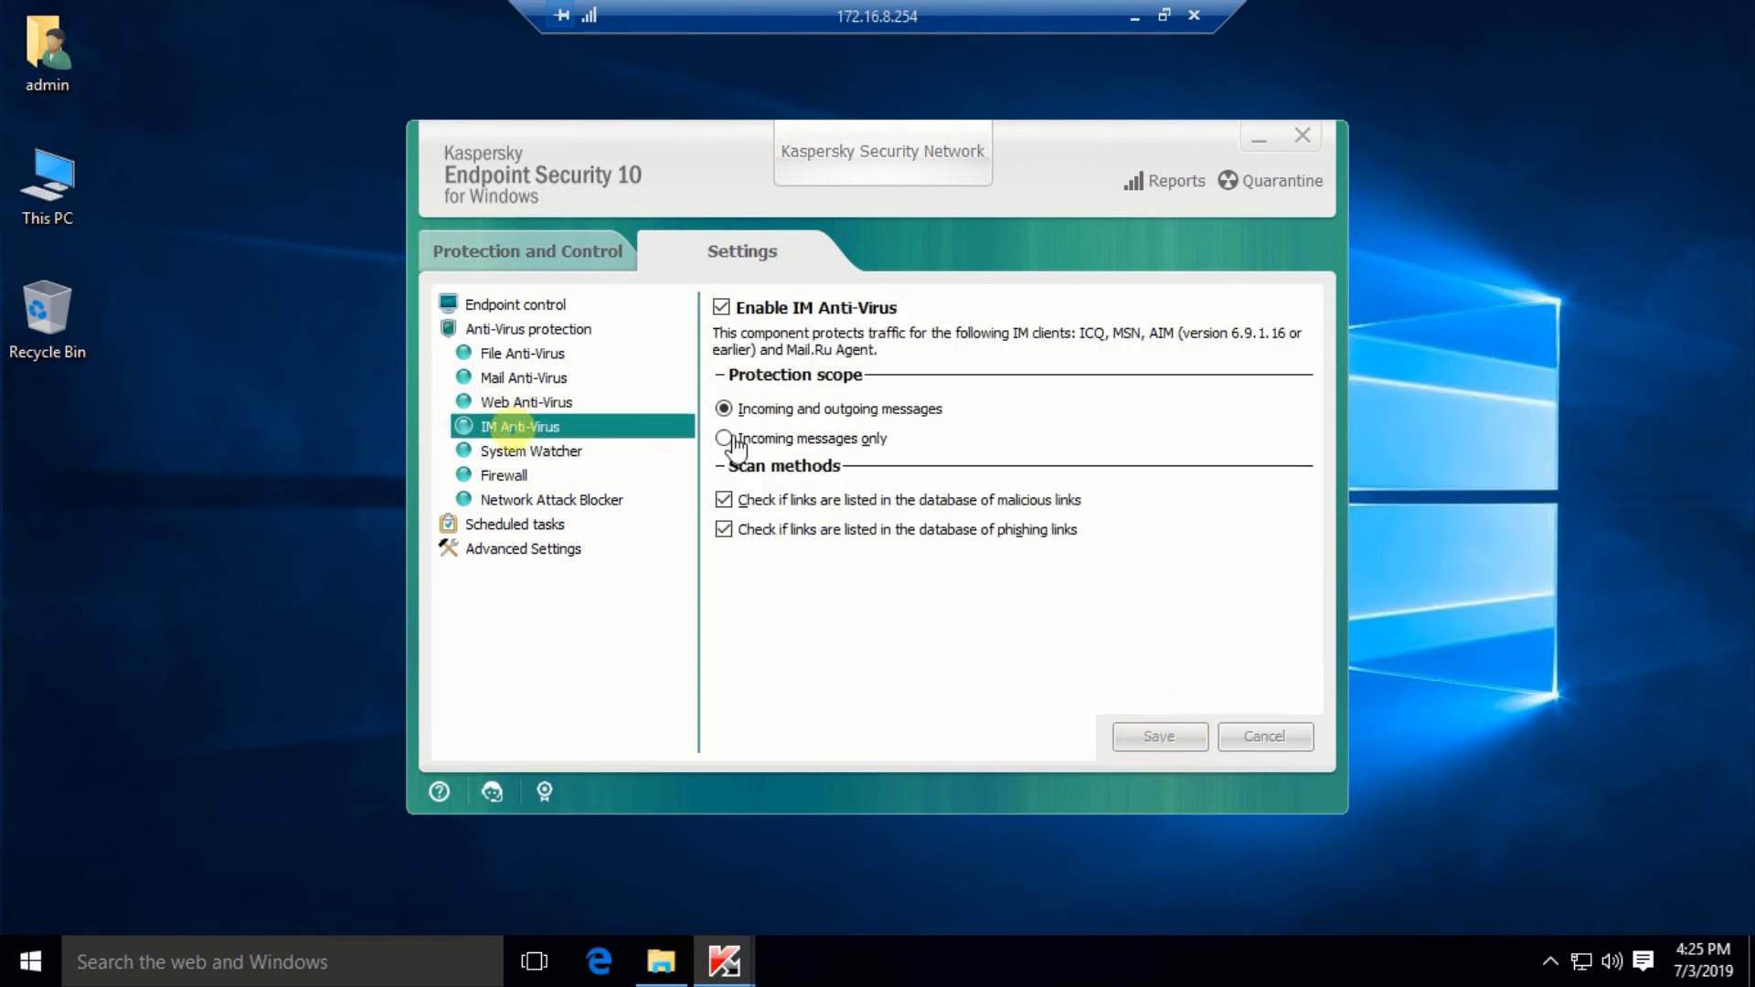
pyautogui.click(736, 440)
pyautogui.click(547, 453)
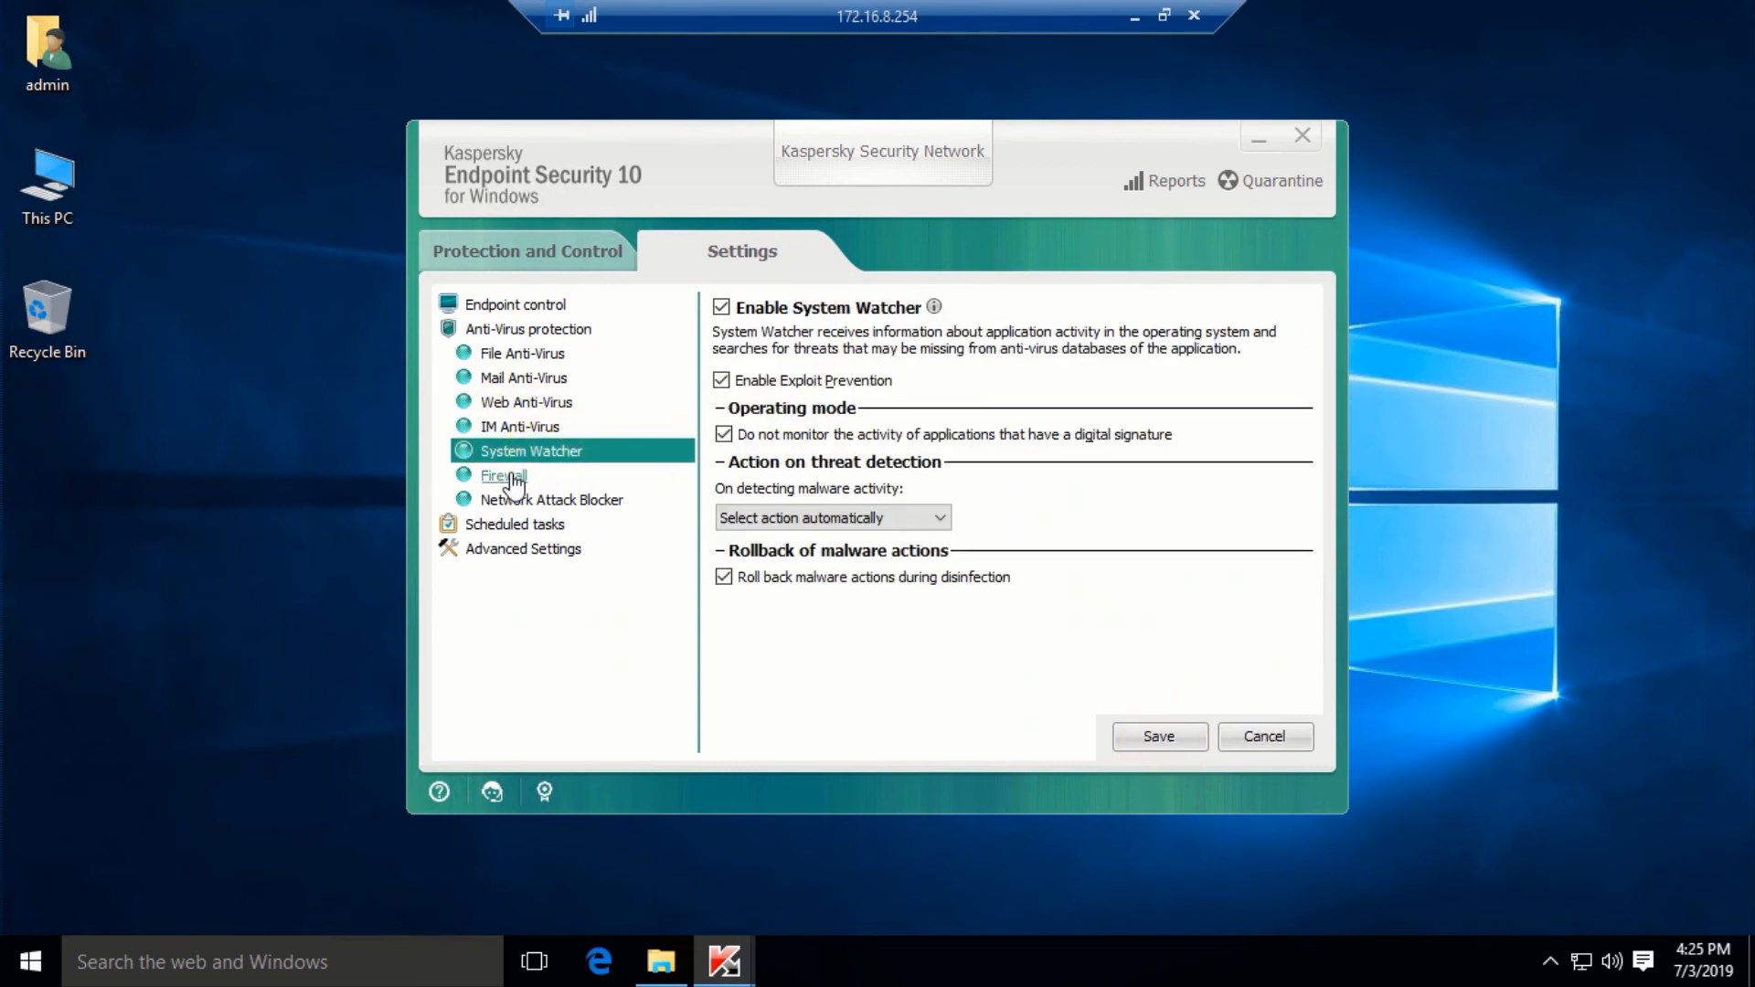
# In the Firewall network packet rules, allow requests to DNS server over TCP and UDP and sending email messages
pyautogui.click(505, 476)
pyautogui.click(881, 372)
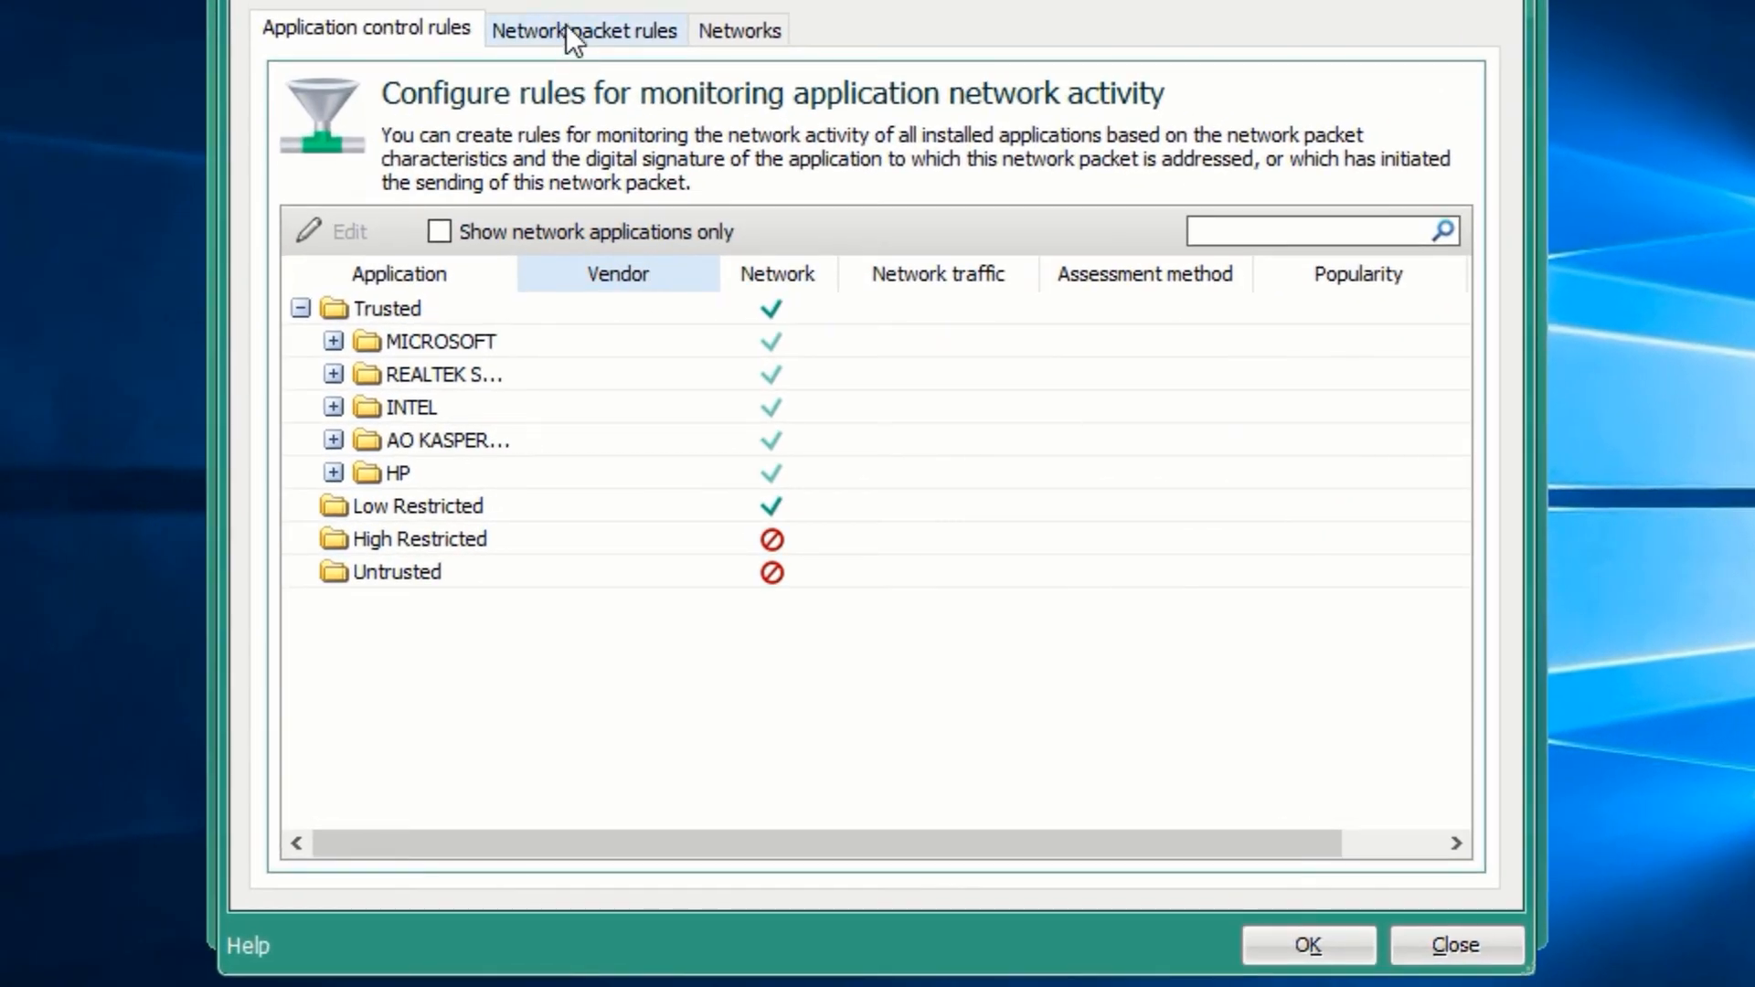
pyautogui.click(662, 158)
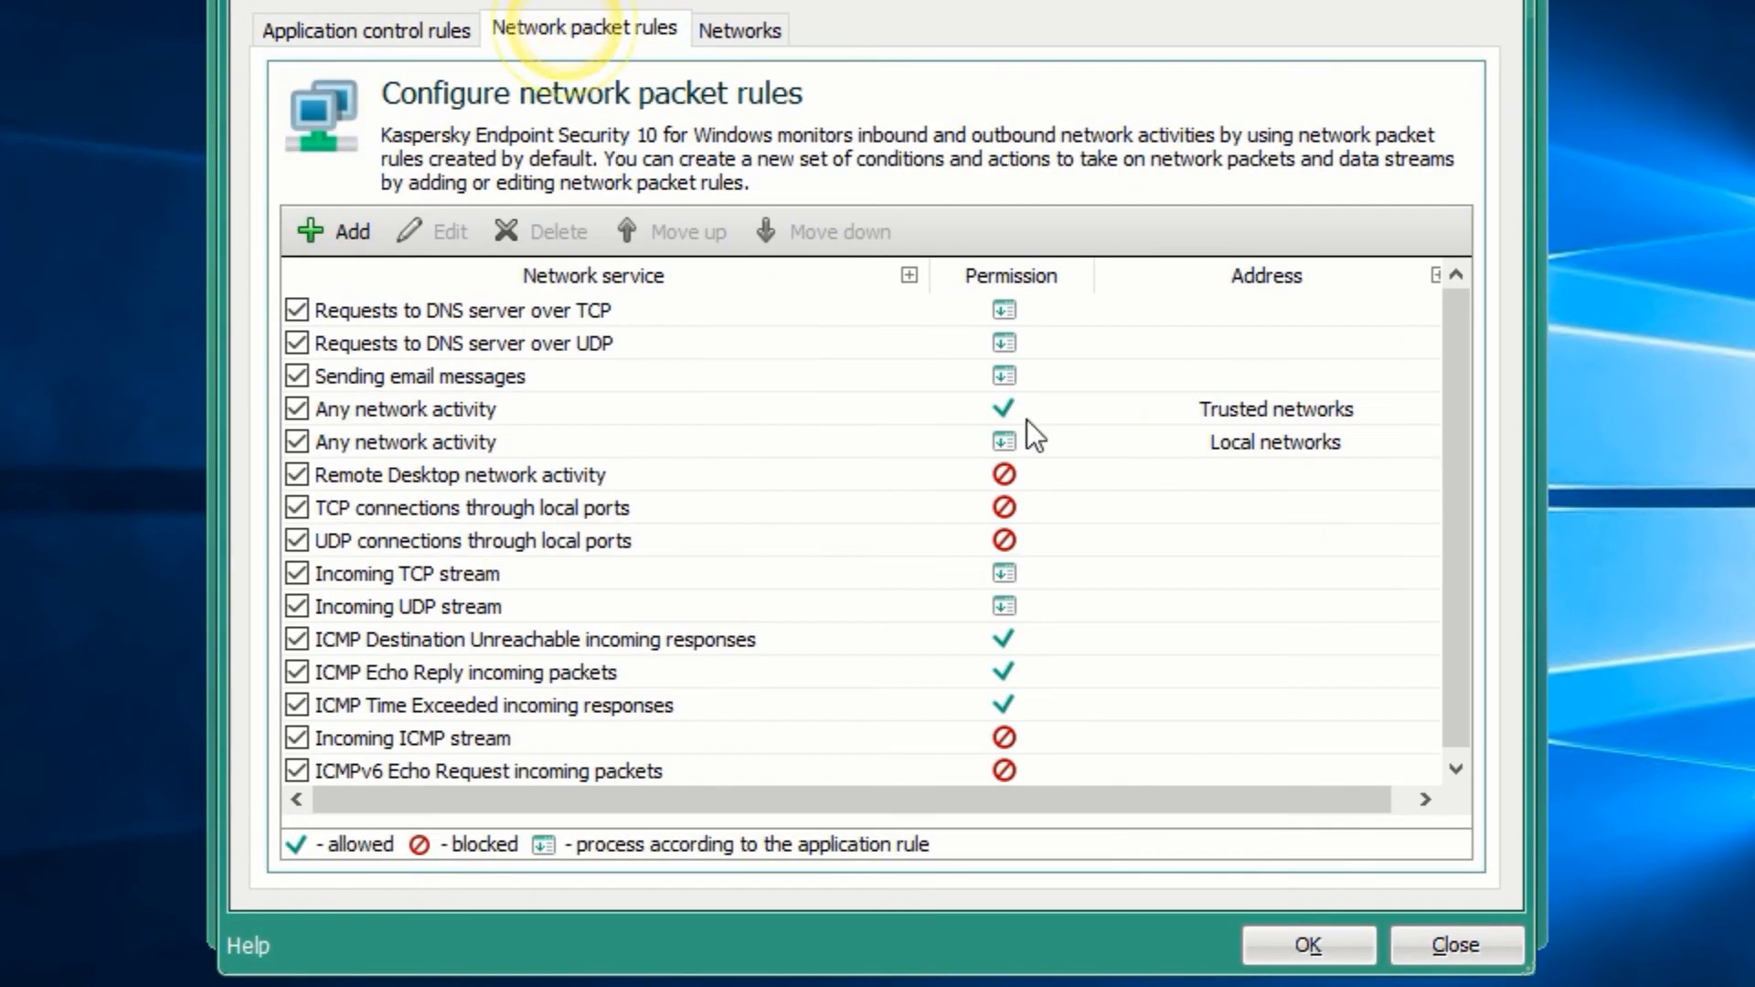
pyautogui.click(1033, 307)
pyautogui.click(1123, 332)
pyautogui.click(1033, 345)
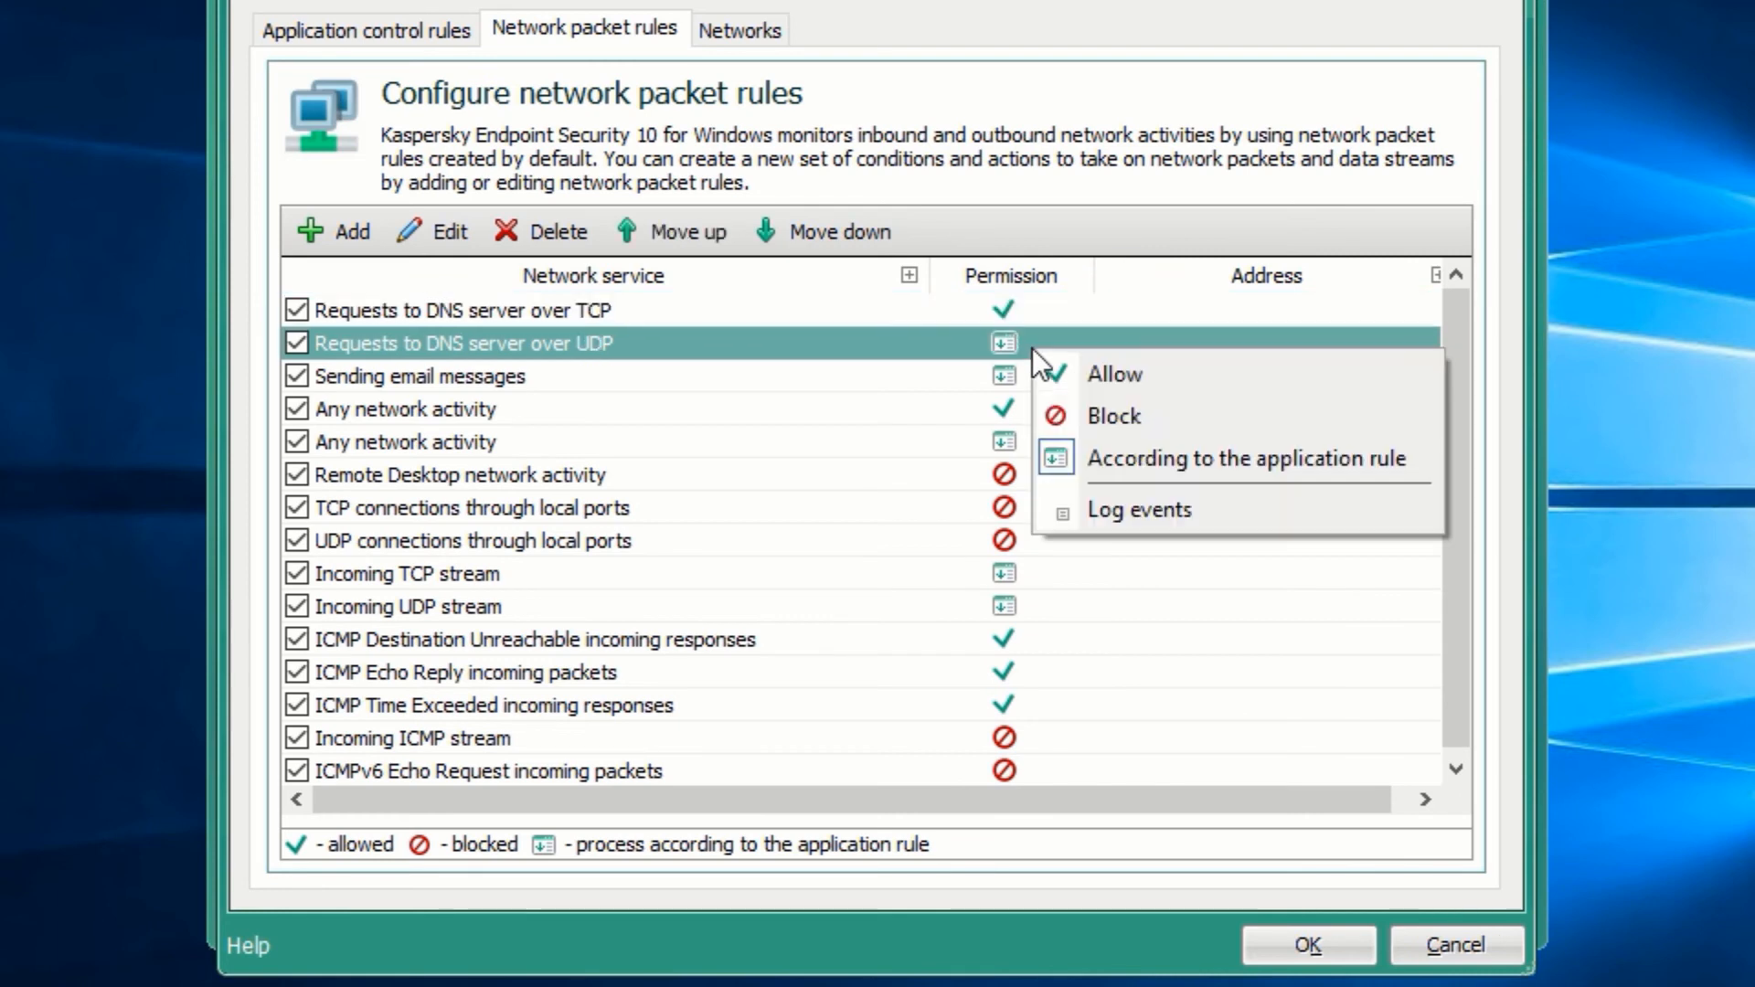
pyautogui.click(1149, 371)
pyautogui.click(1050, 387)
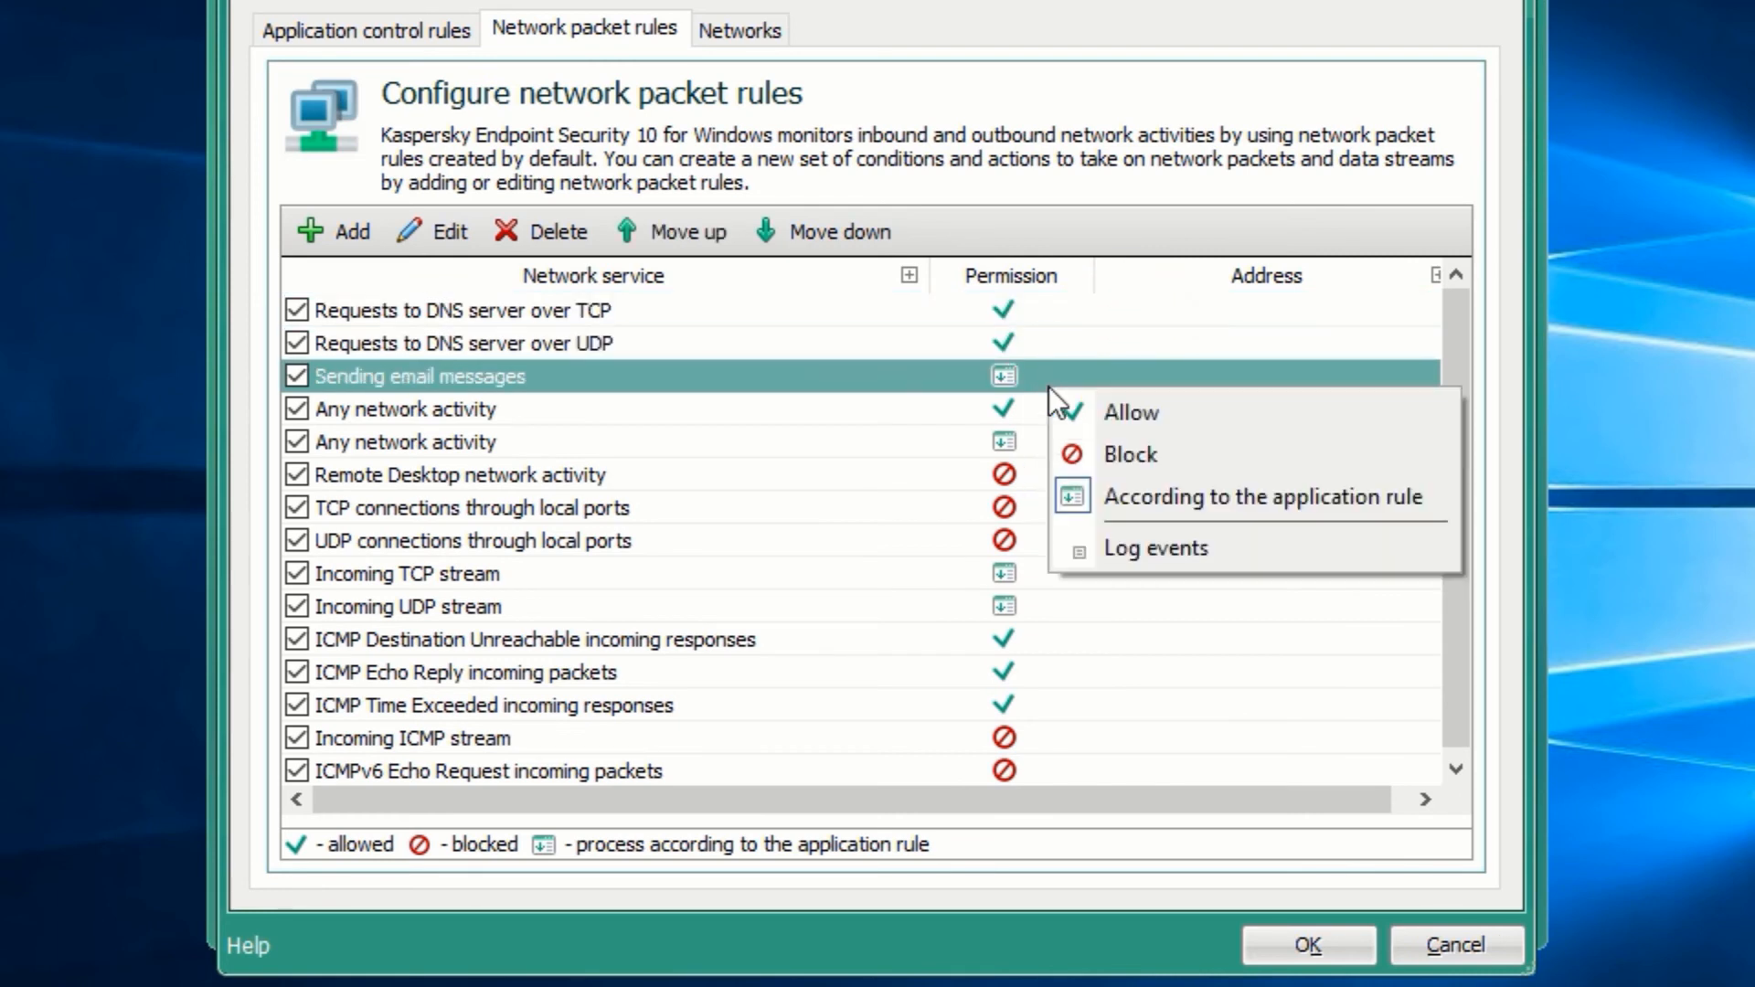
pyautogui.click(1152, 412)
# Allow the packet rules for any network activity on local networks, Remote Desktop network activity, and TCP and UDP connections through local ports
pyautogui.click(1002, 442)
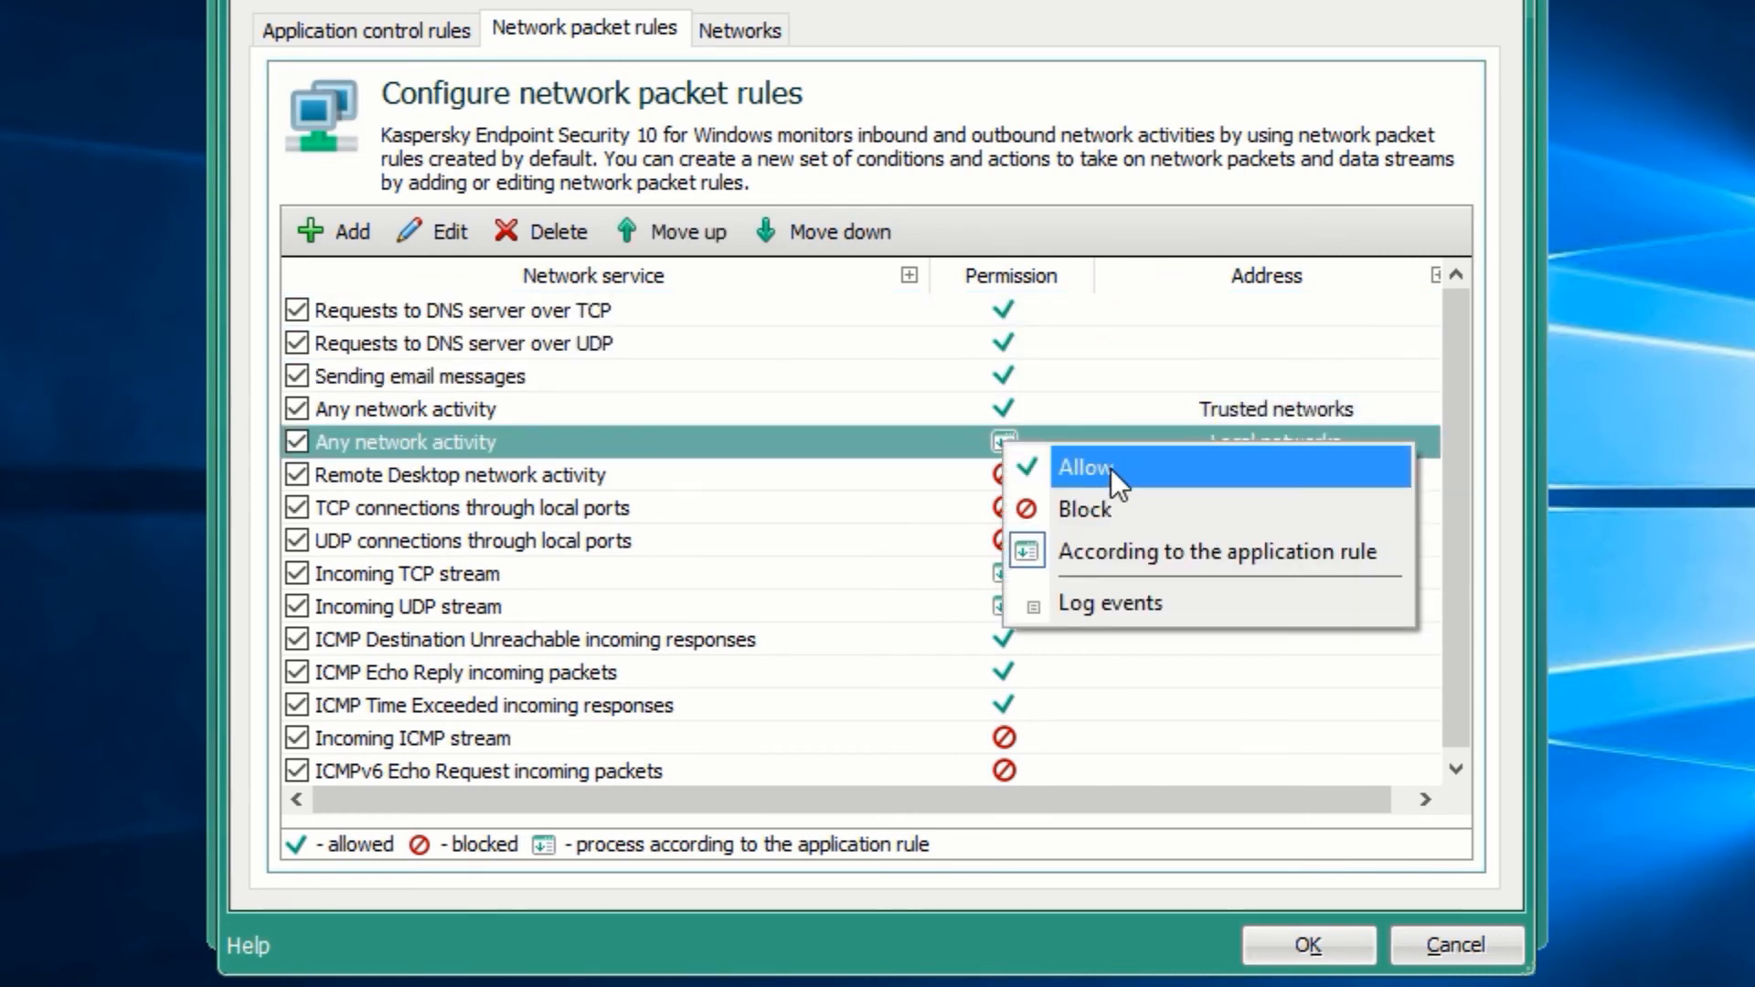
pyautogui.click(1111, 468)
pyautogui.click(1027, 475)
pyautogui.click(1162, 503)
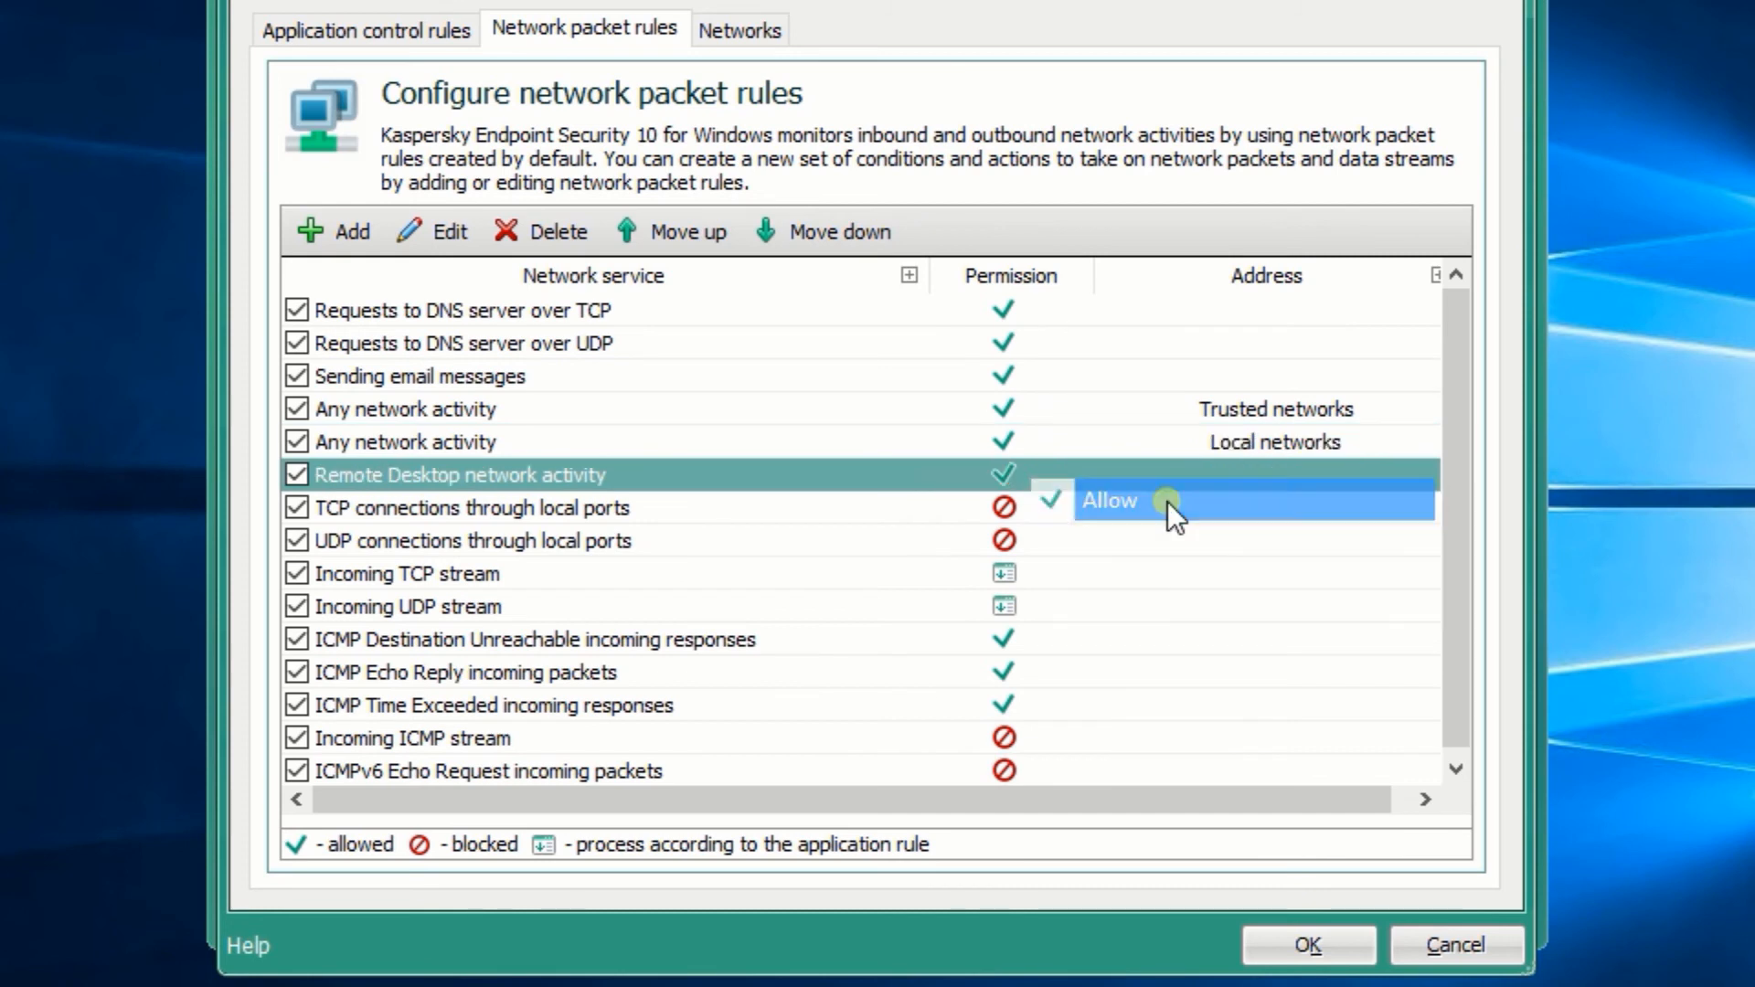
pyautogui.click(1066, 503)
pyautogui.click(1205, 526)
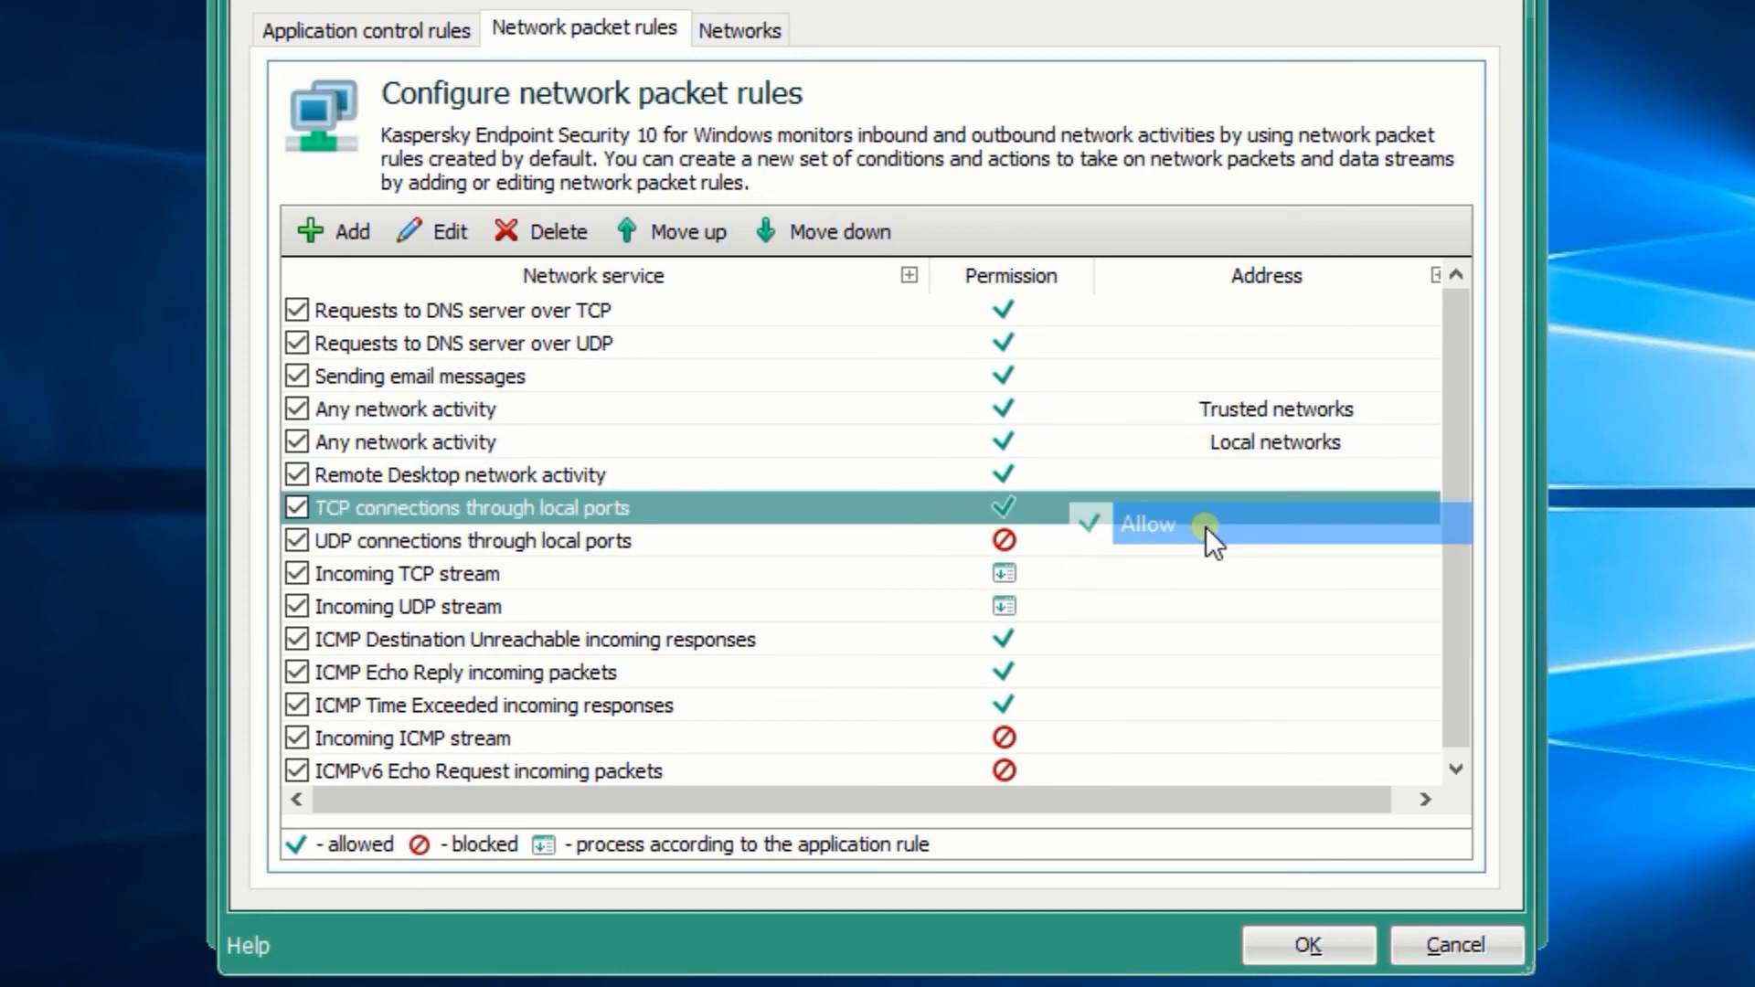
pyautogui.click(1052, 541)
pyautogui.click(1155, 556)
# Allow the packet rules for incoming TCP, UDP and ICMP streams and for ICMPv6 Echo Request incoming packets
pyautogui.click(1040, 566)
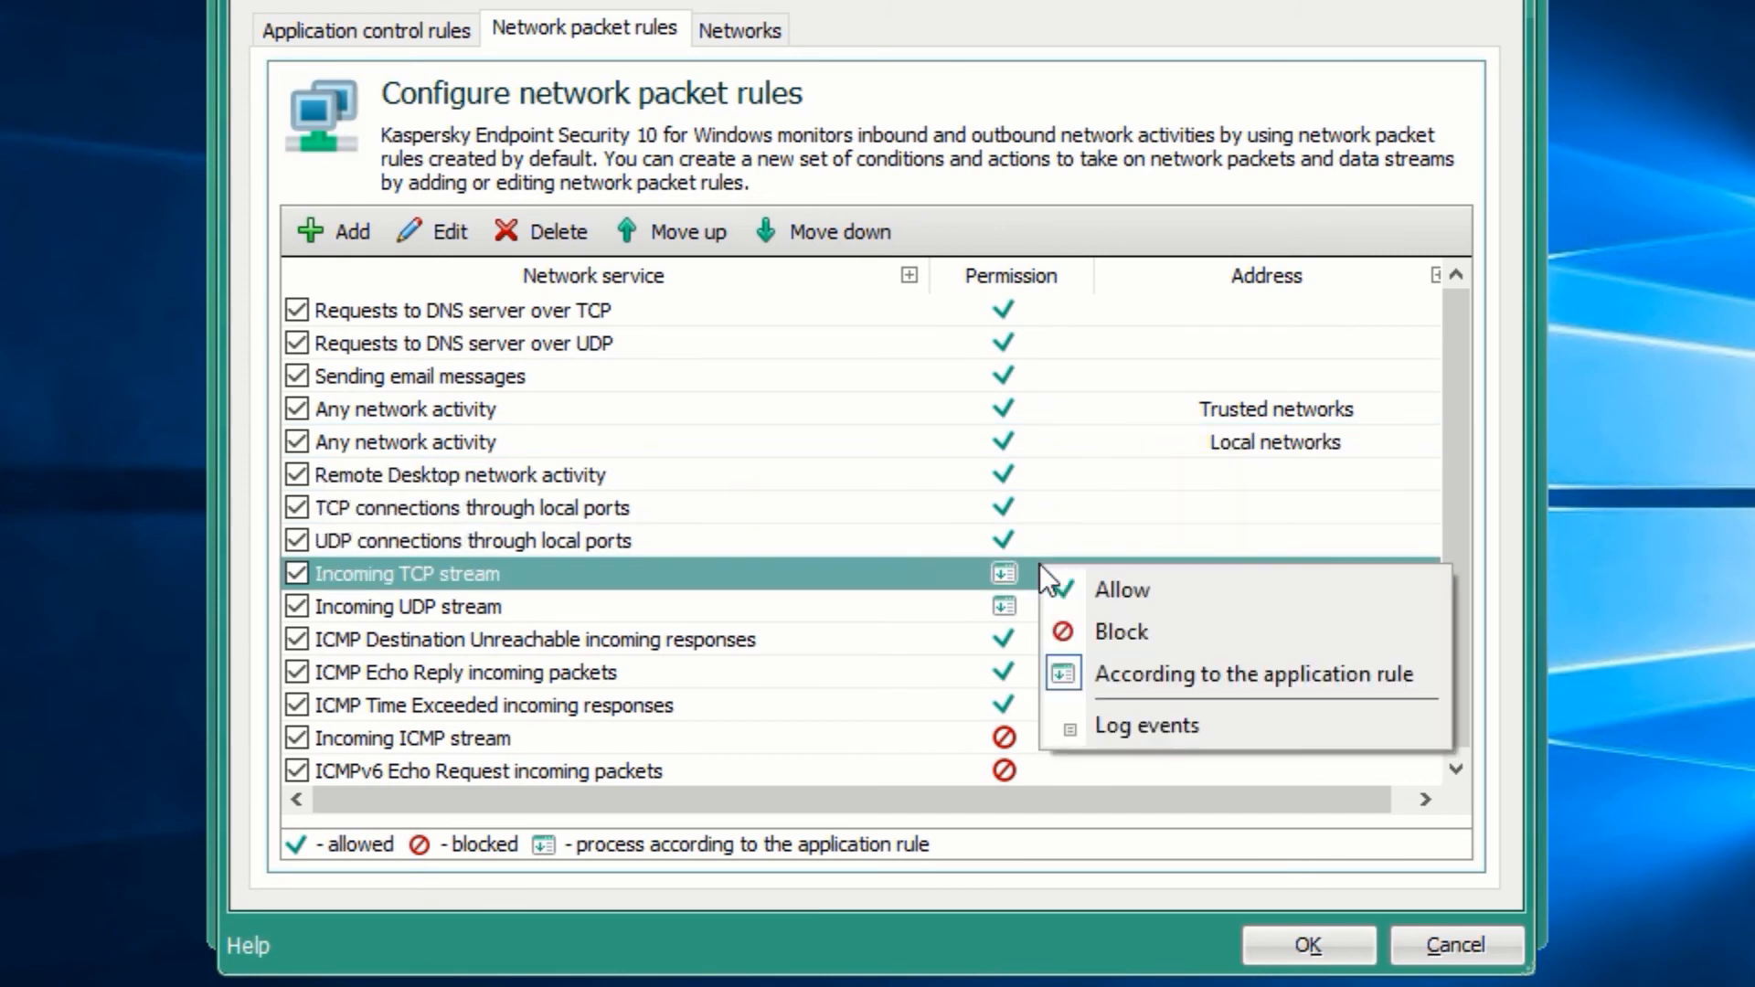
pyautogui.click(1166, 598)
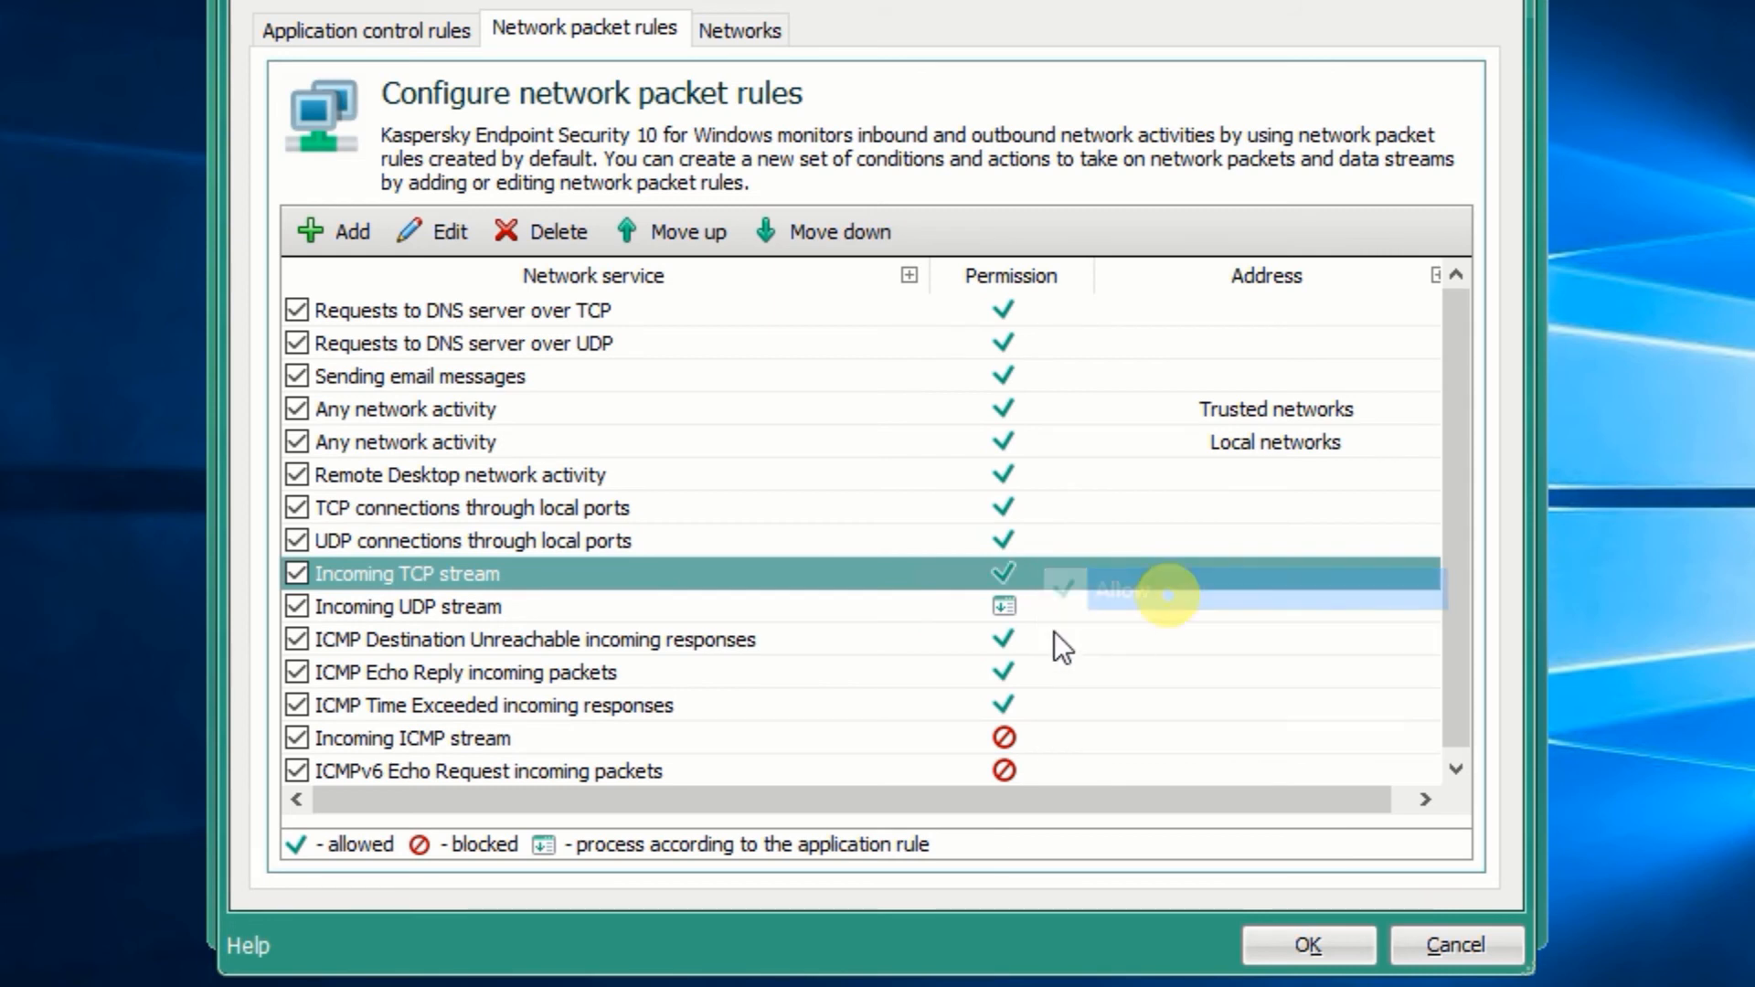
pyautogui.click(1004, 607)
pyautogui.click(1143, 627)
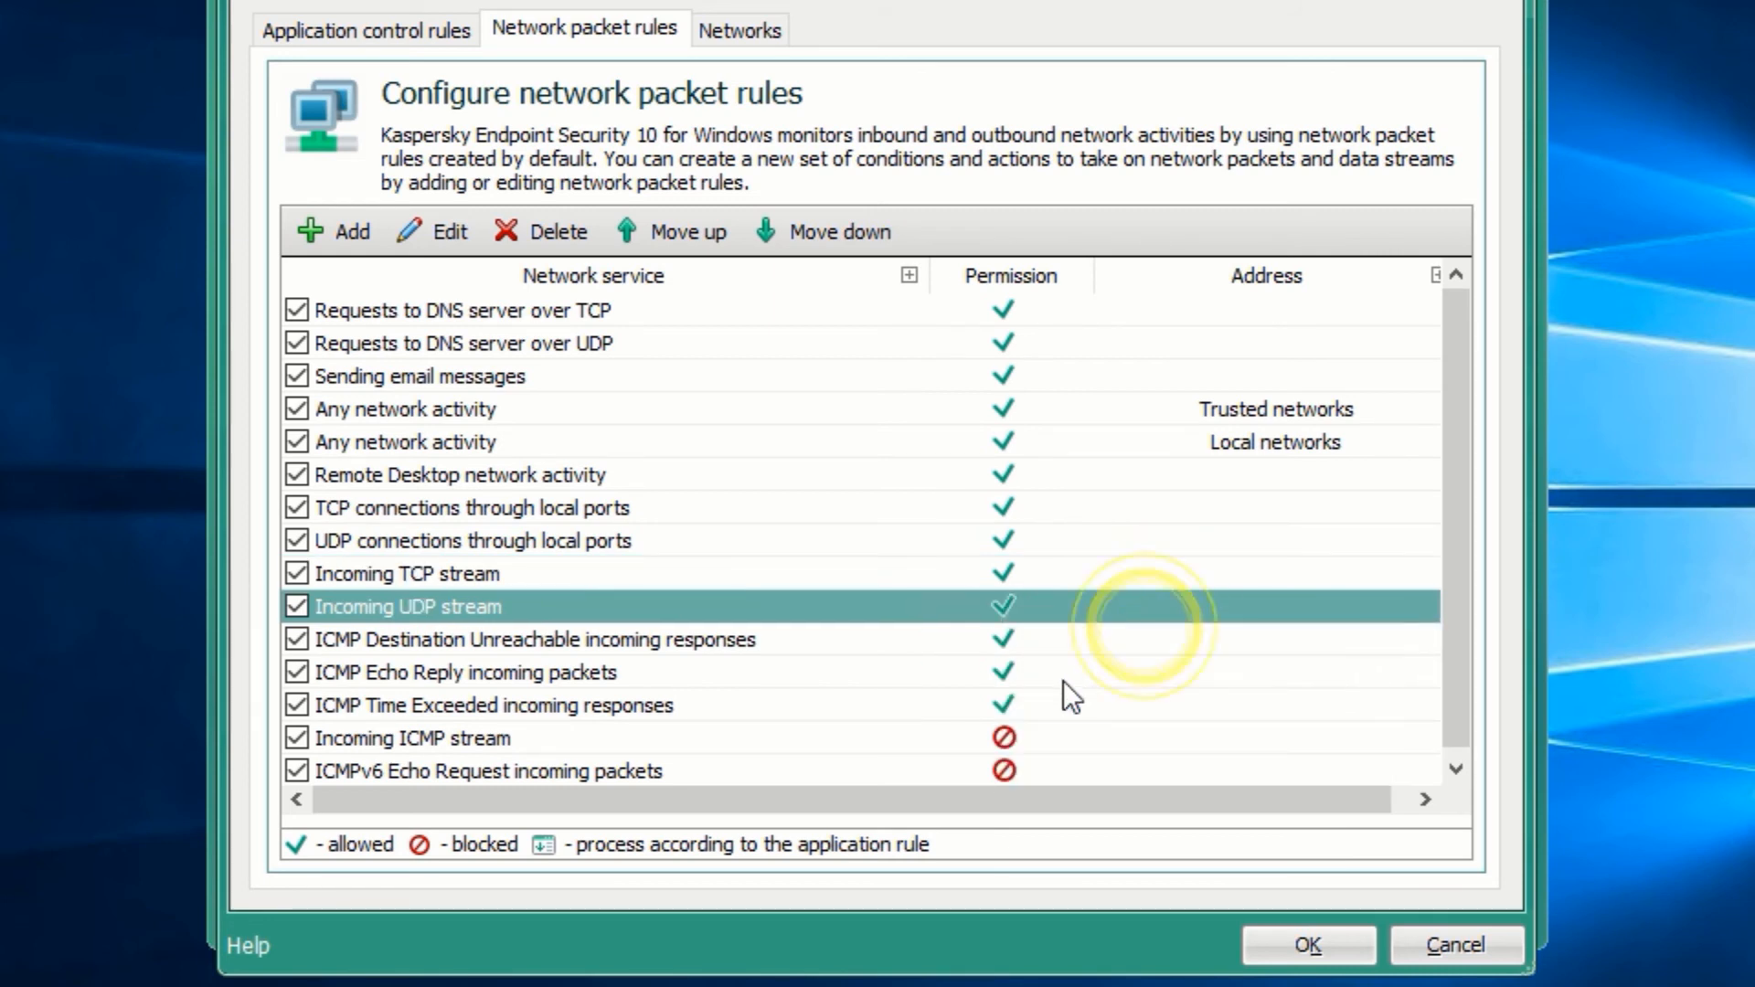
pyautogui.click(1016, 736)
pyautogui.click(1136, 766)
pyautogui.click(1027, 759)
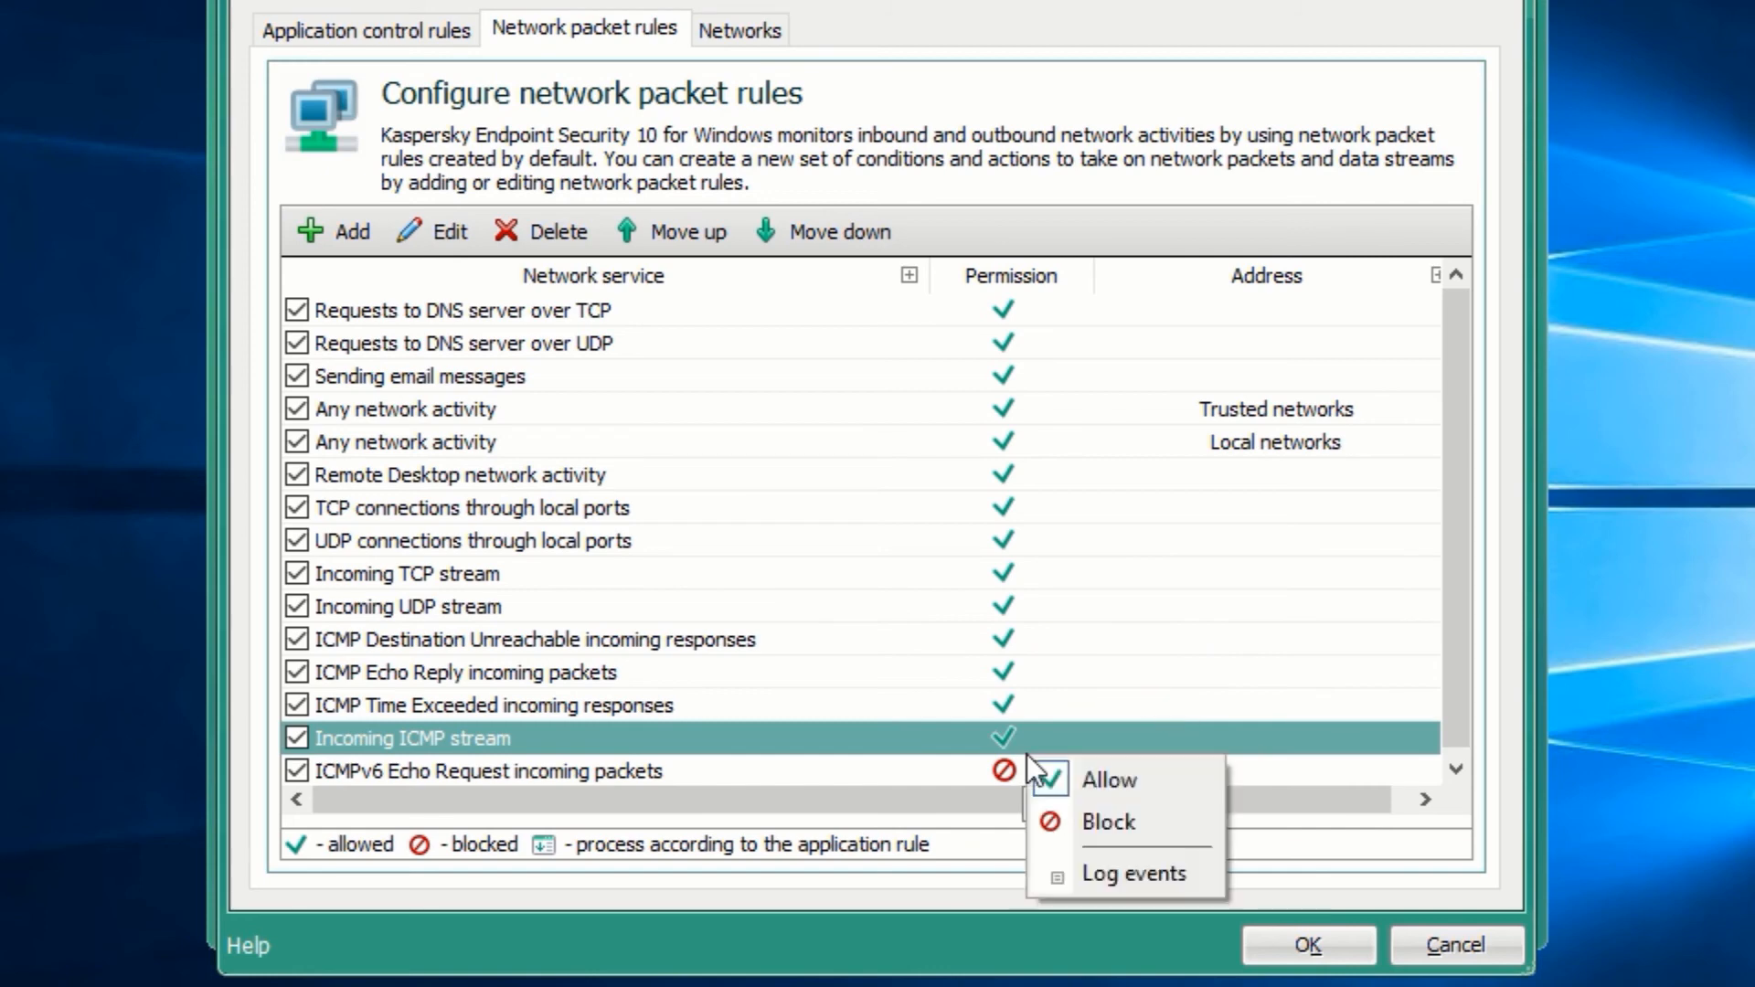
pyautogui.click(1023, 772)
pyautogui.click(1018, 766)
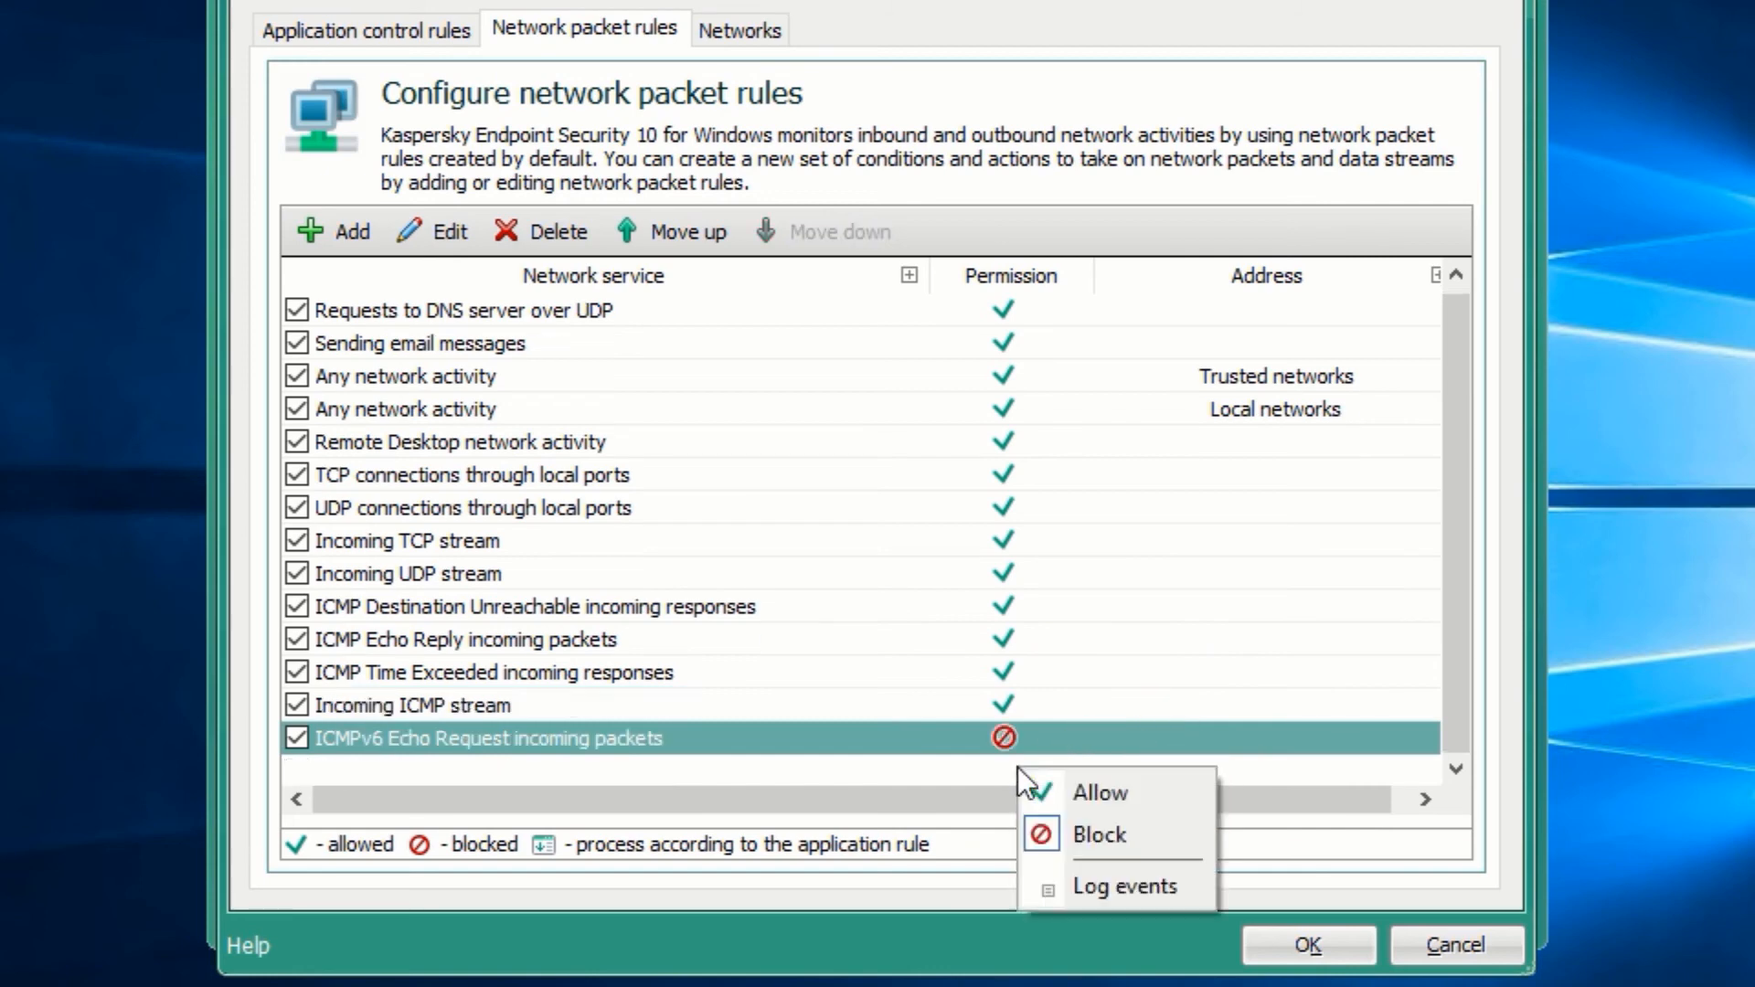
pyautogui.click(1110, 794)
# Mark the Ethernet connection of the Realtek PCIe GBE Family Controller as a trusted network and save the Firewall settings
pyautogui.click(726, 32)
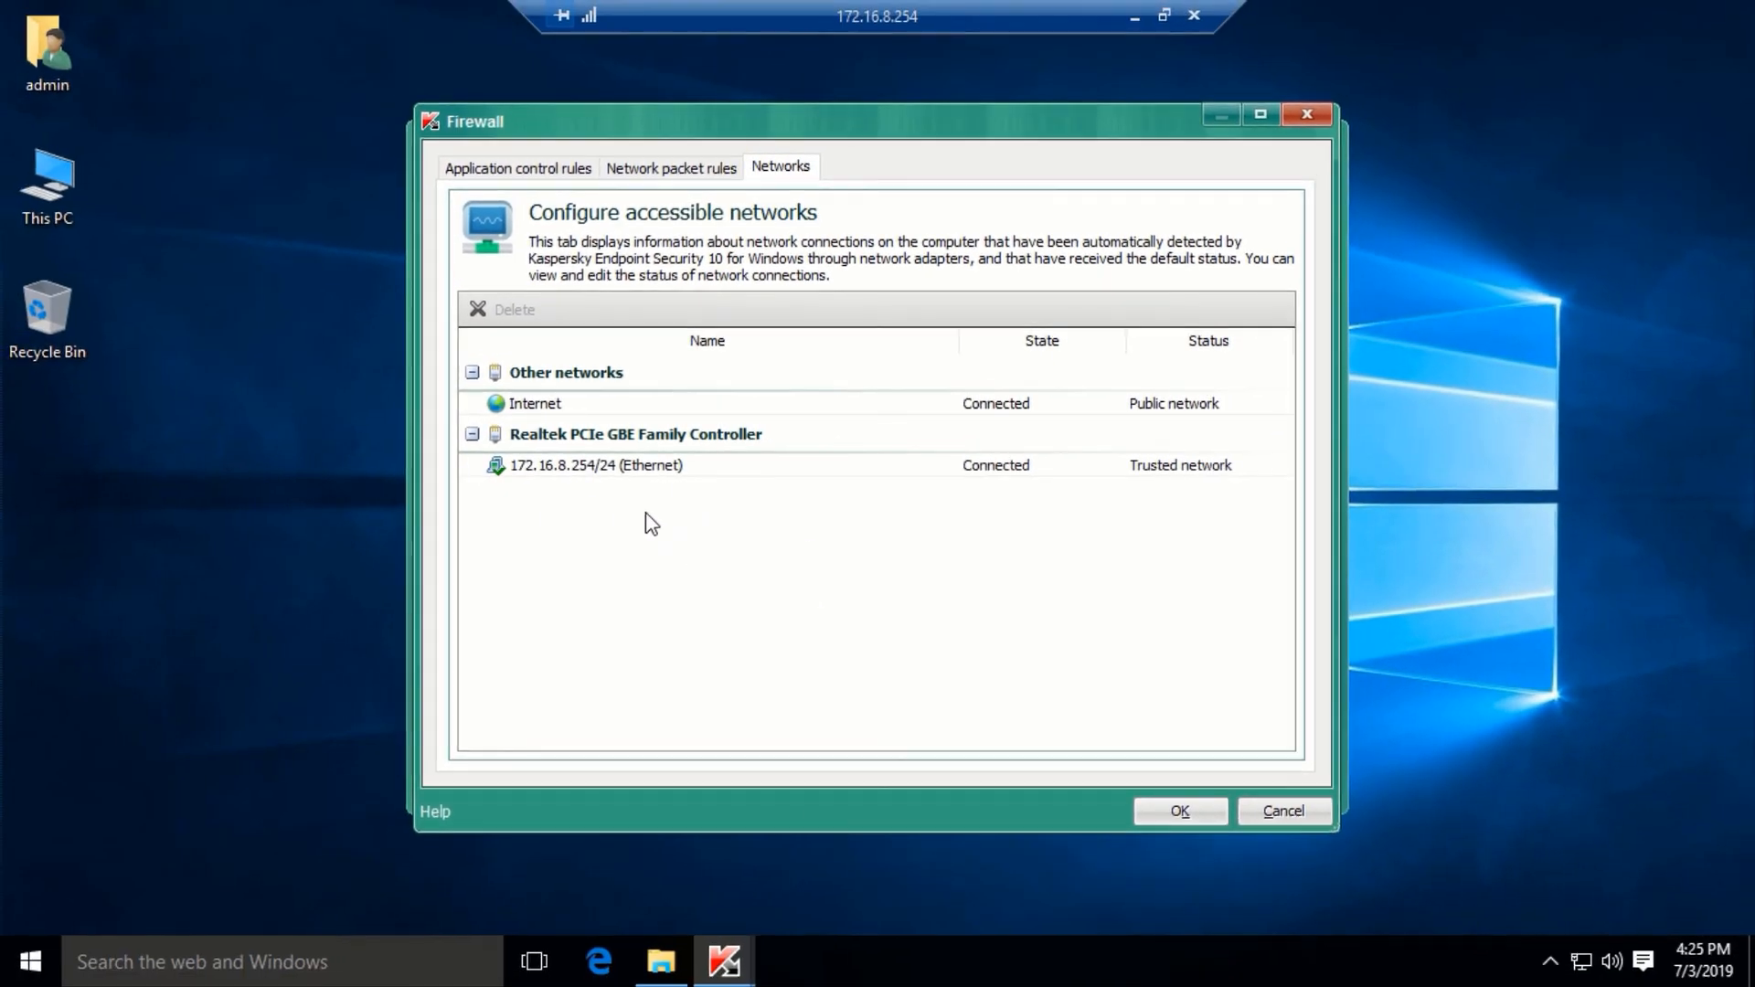
pyautogui.rightClick(608, 473)
pyautogui.click(687, 533)
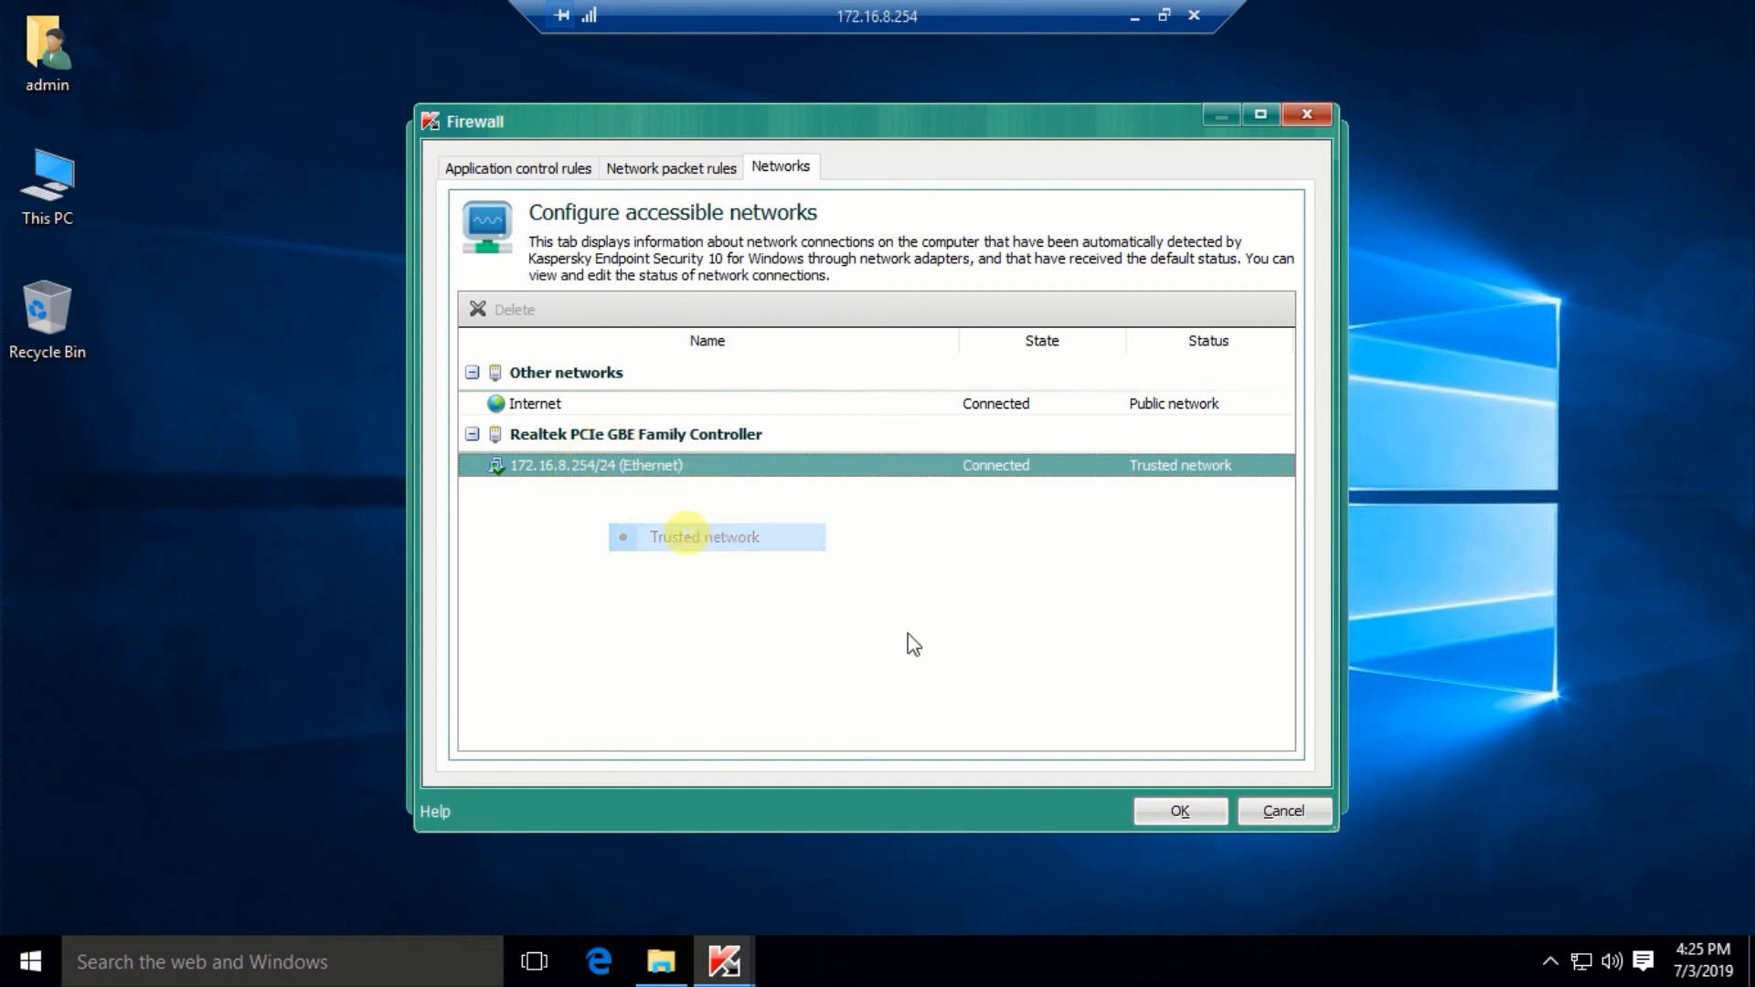
pyautogui.click(1165, 816)
pyautogui.click(1134, 731)
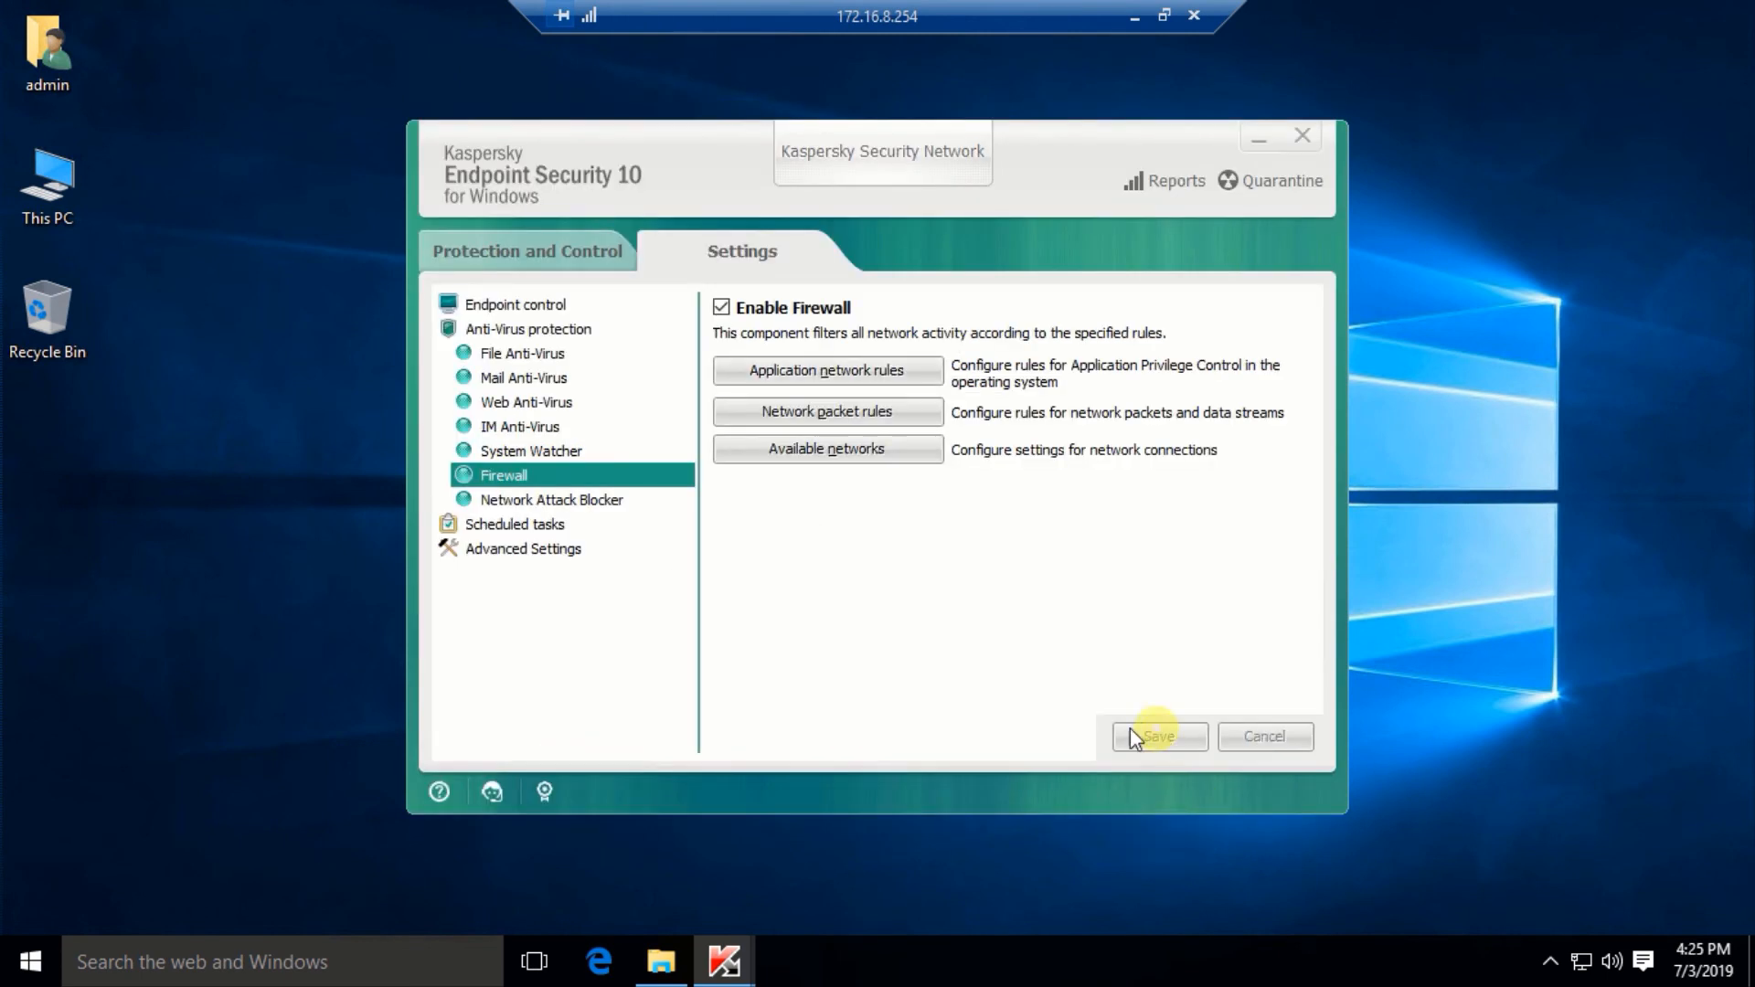
# Set the Network Attack Blocker's blocking time for attacking computers to 1 minute and save the settings
pyautogui.click(517, 500)
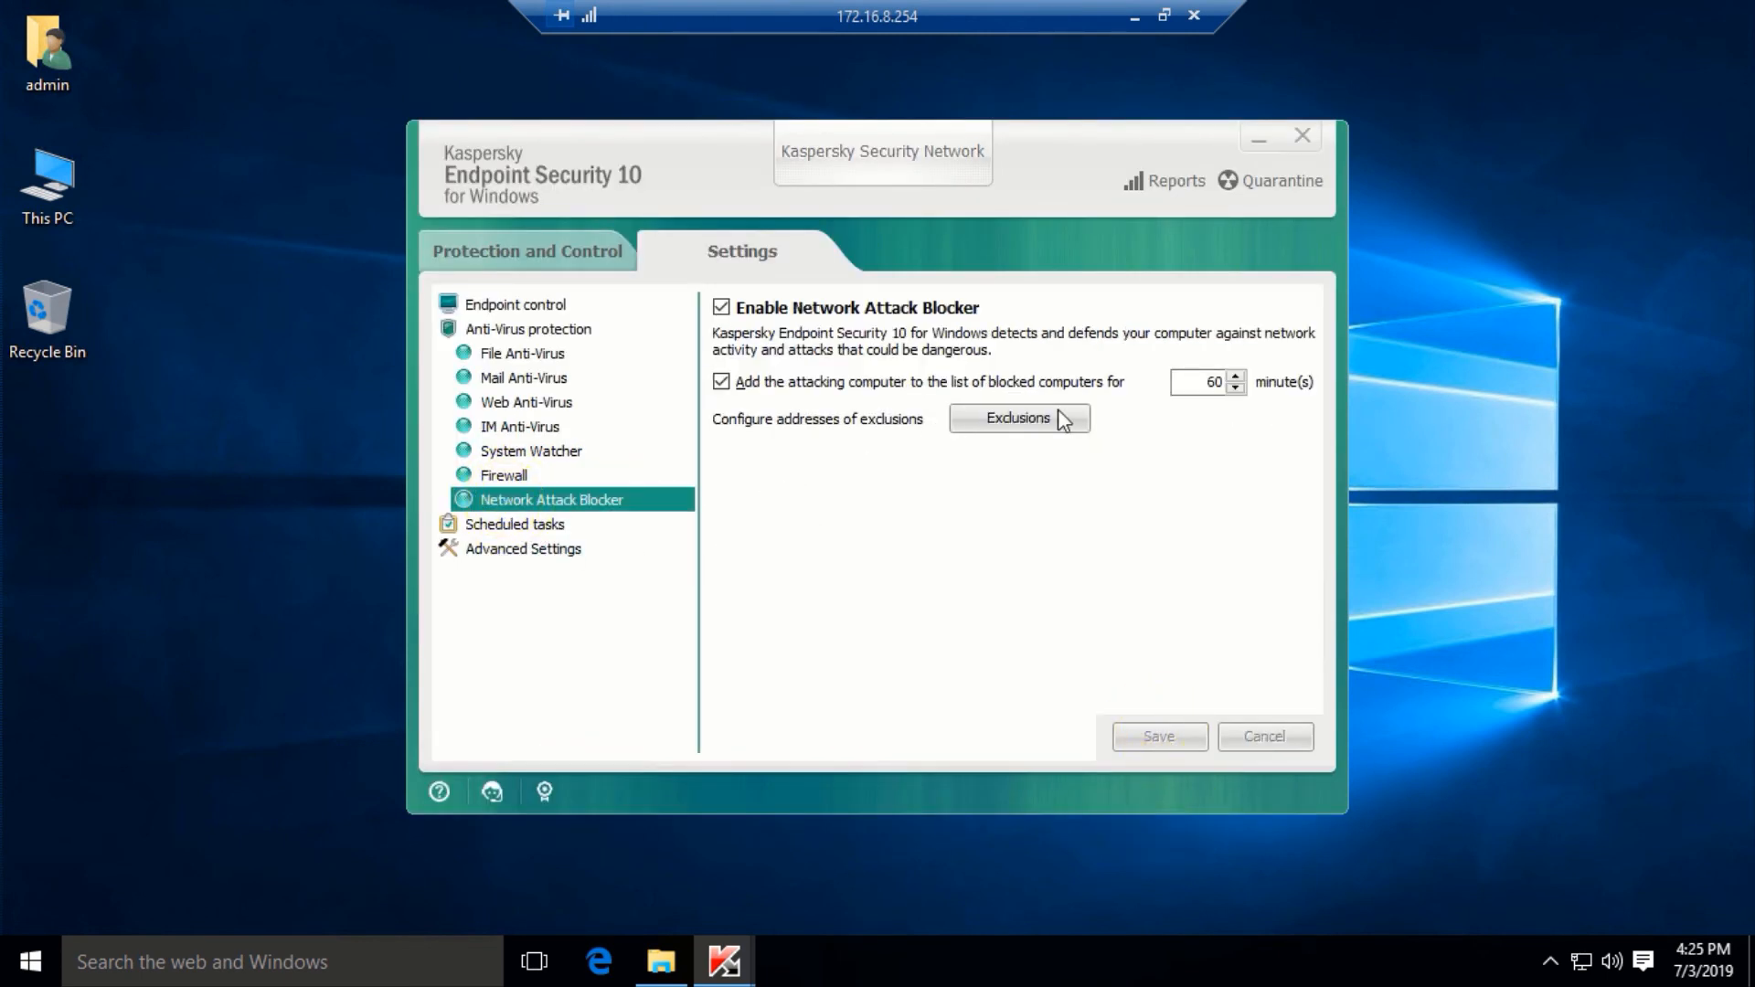
pyautogui.doubleClick(1191, 389)
pyautogui.write('1')
pyautogui.click(1161, 739)
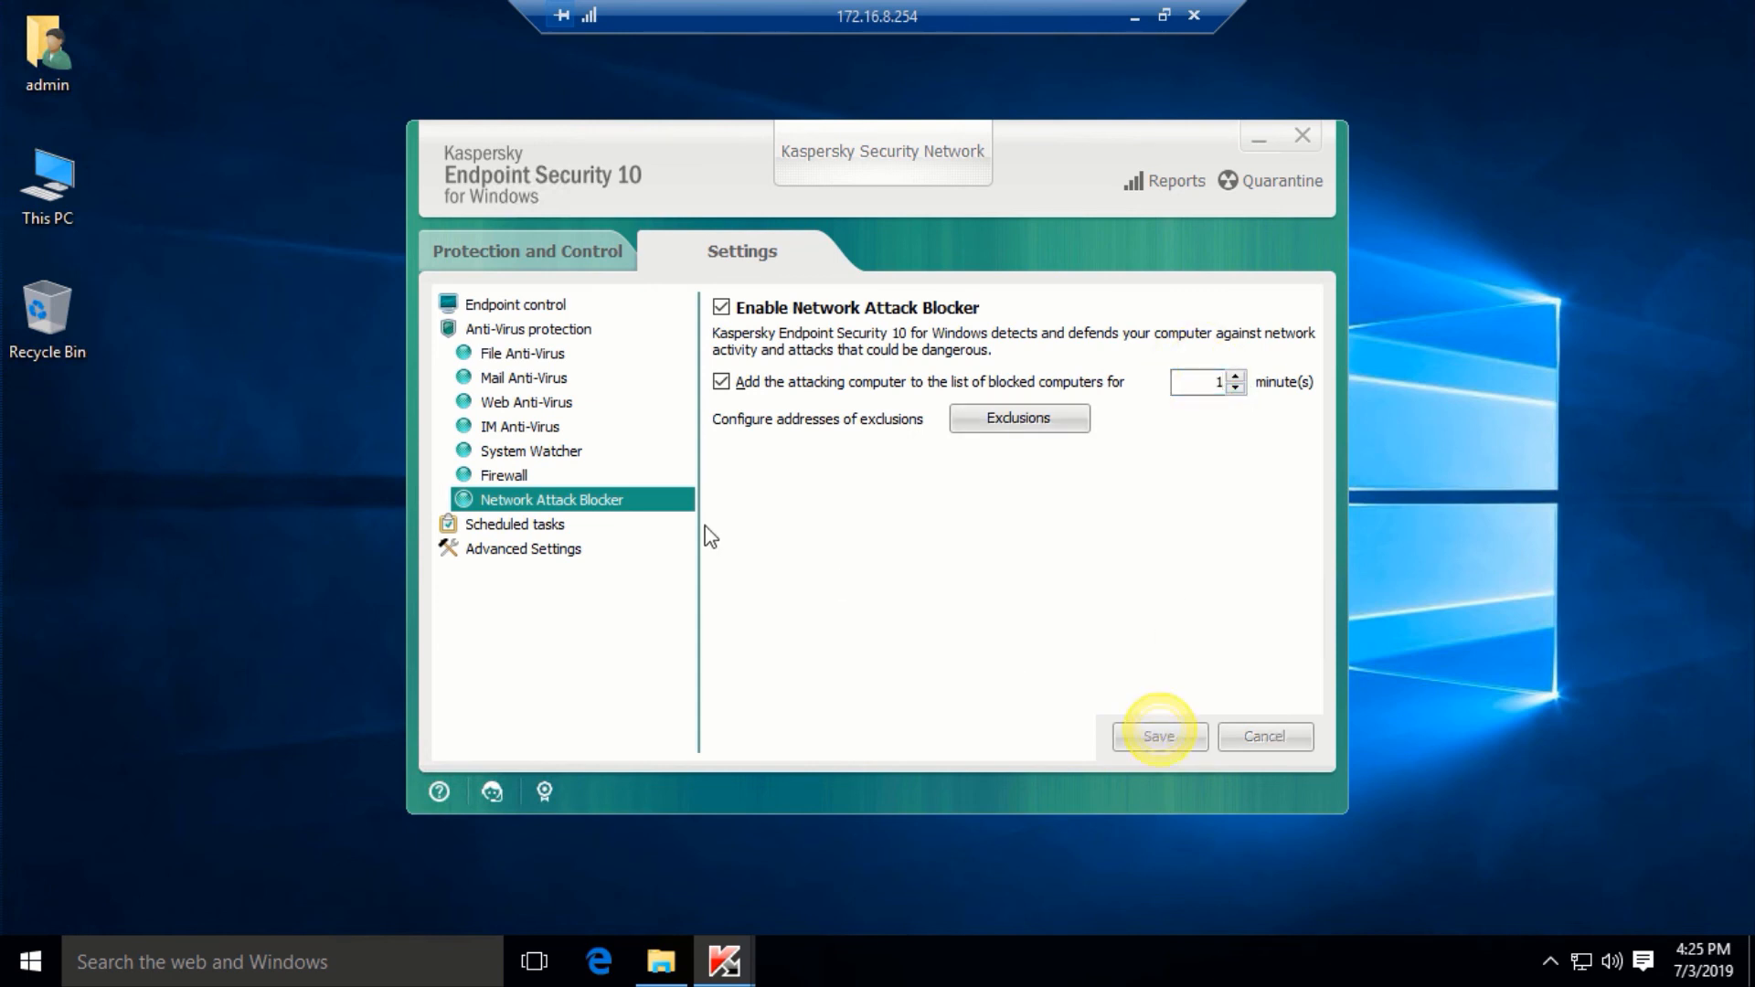
# In the scheduled tasks settings, set the action on removable drive connection to Detailed Scan and save
pyautogui.click(541, 526)
pyautogui.click(1102, 674)
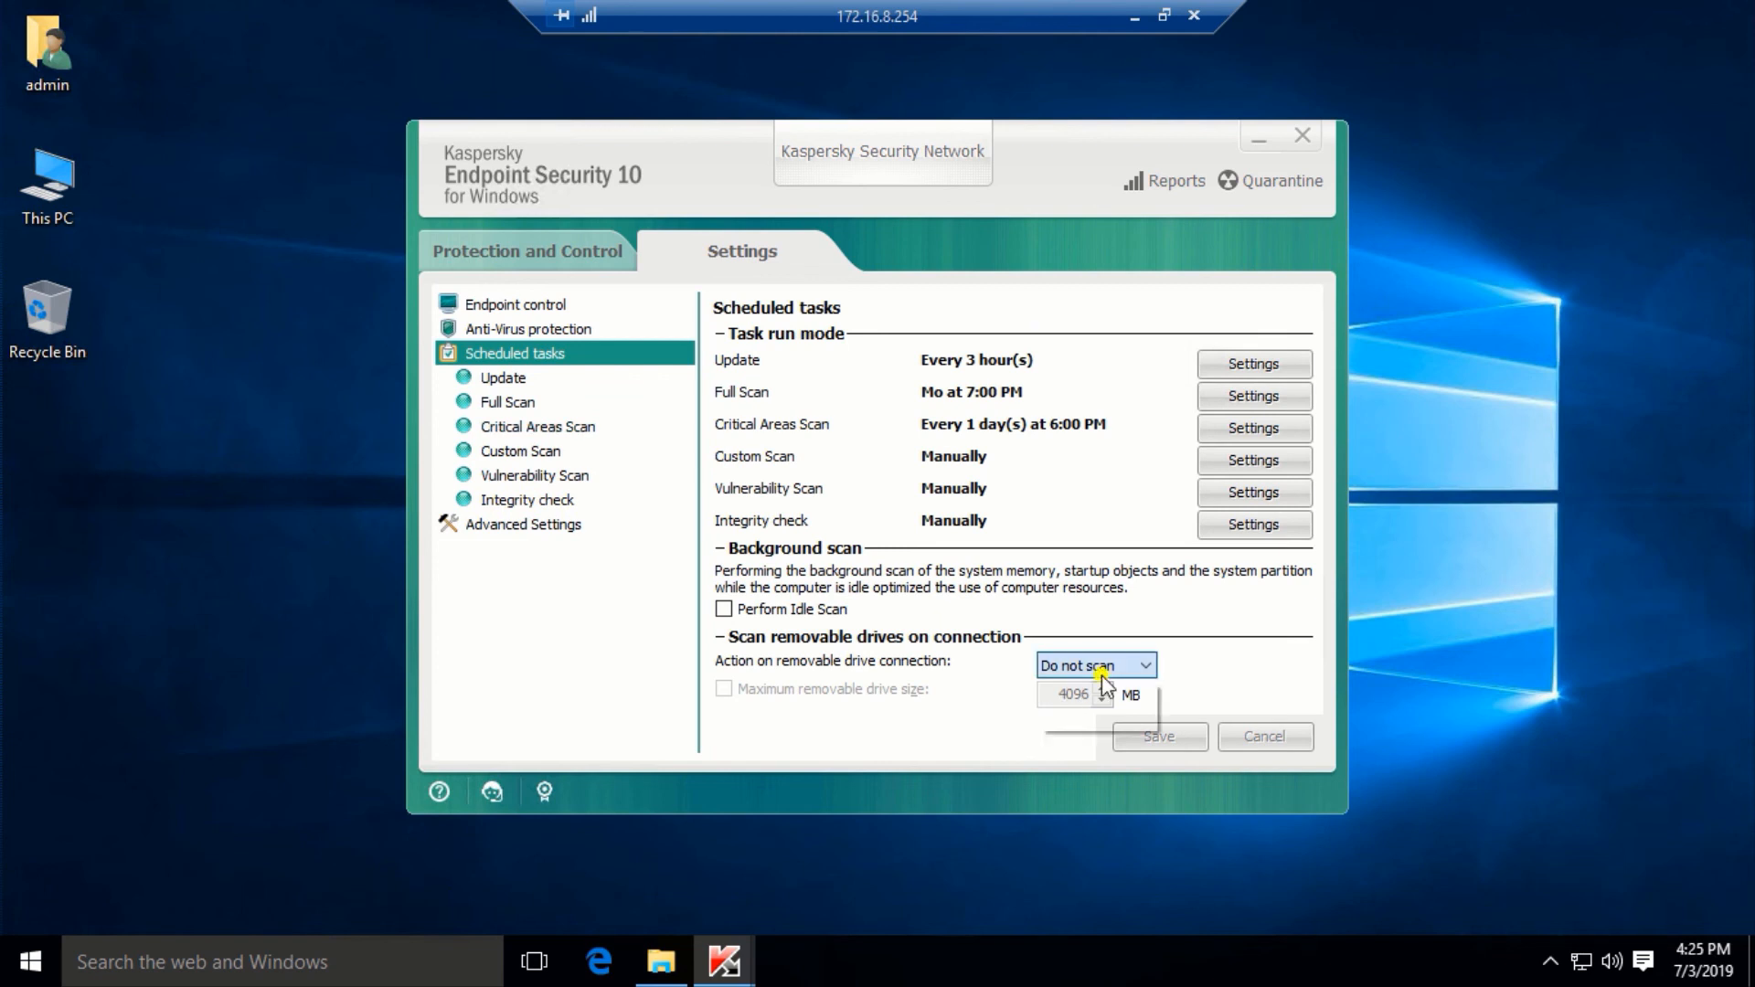
pyautogui.click(1083, 709)
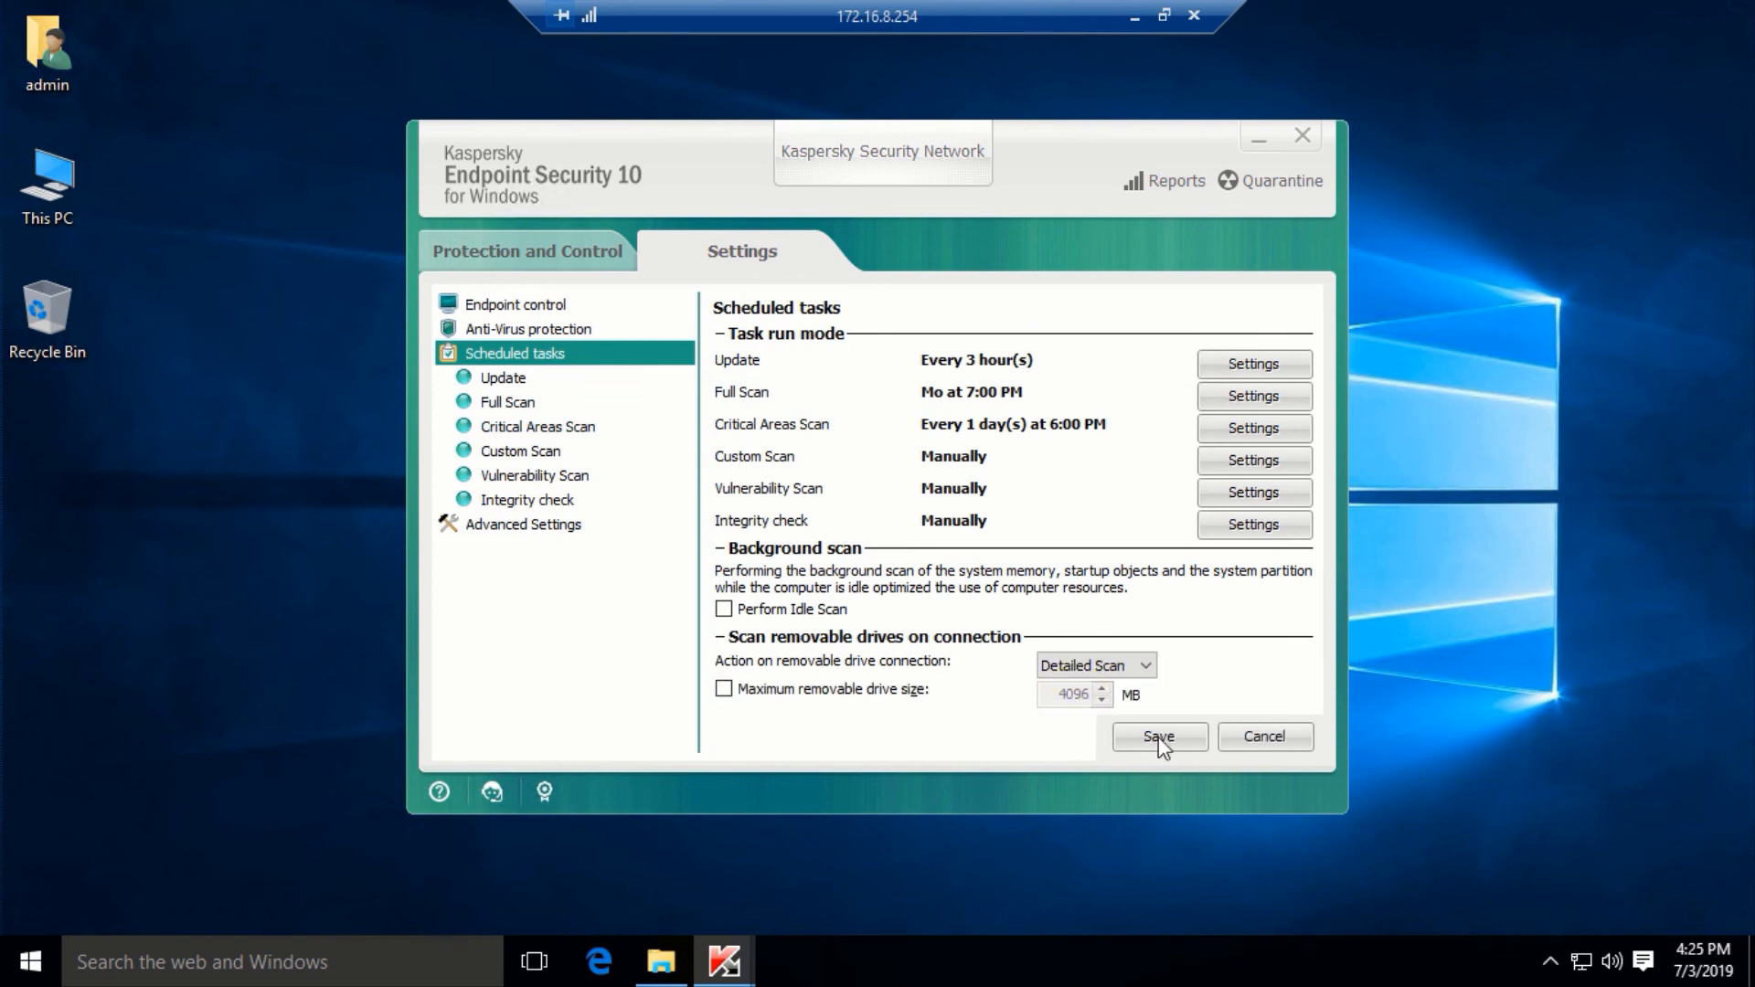
# Set the Full Scan security level to High and its threat action to disinfect, and delete if disinfection fails
pyautogui.click(503, 380)
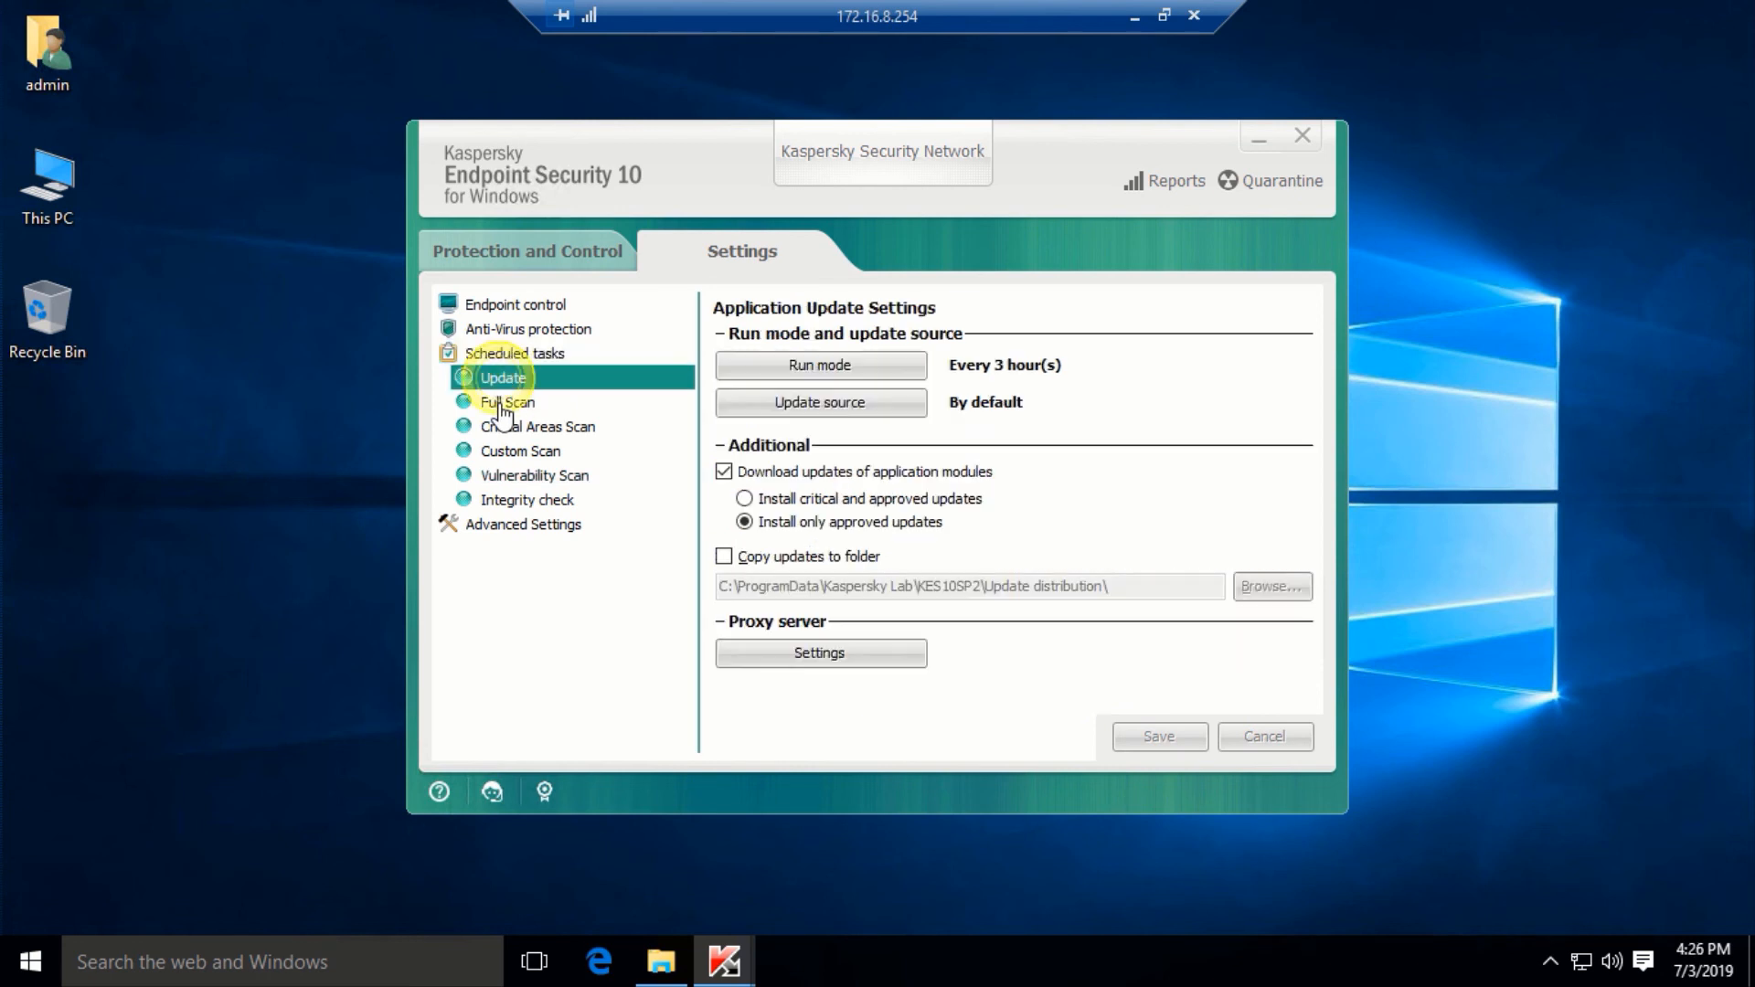
pyautogui.click(523, 409)
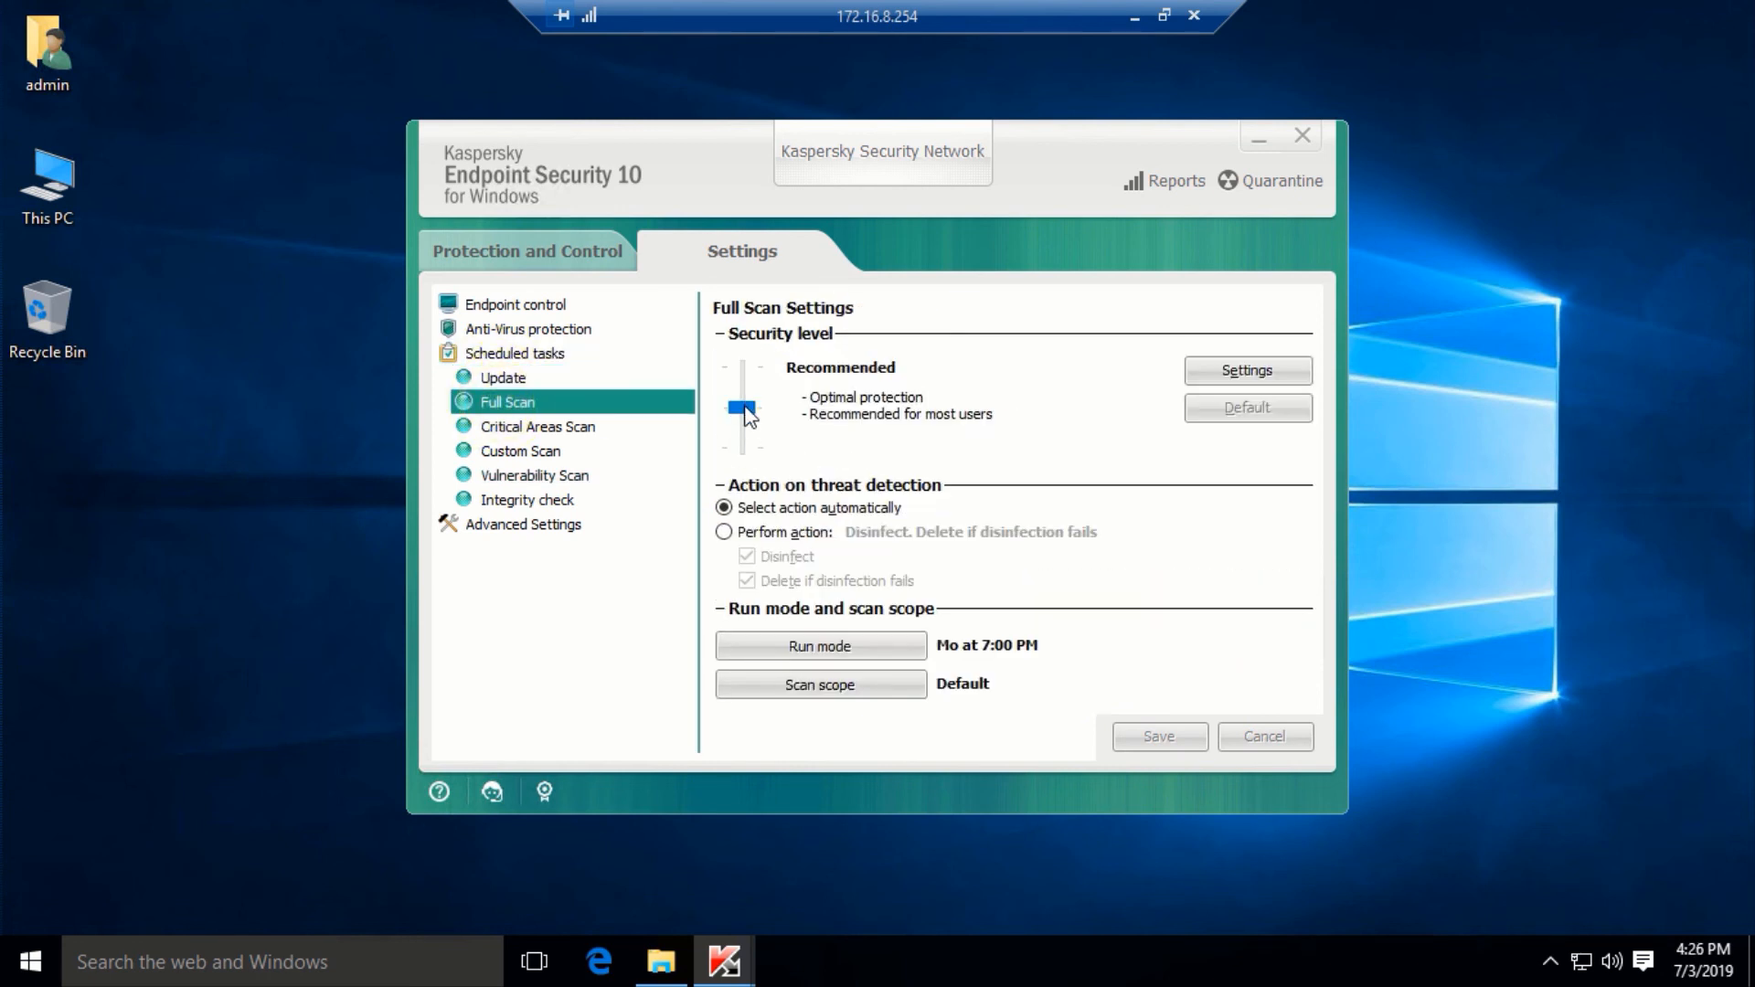
pyautogui.moveTo(746, 408); pyautogui.dragTo(755, 350)
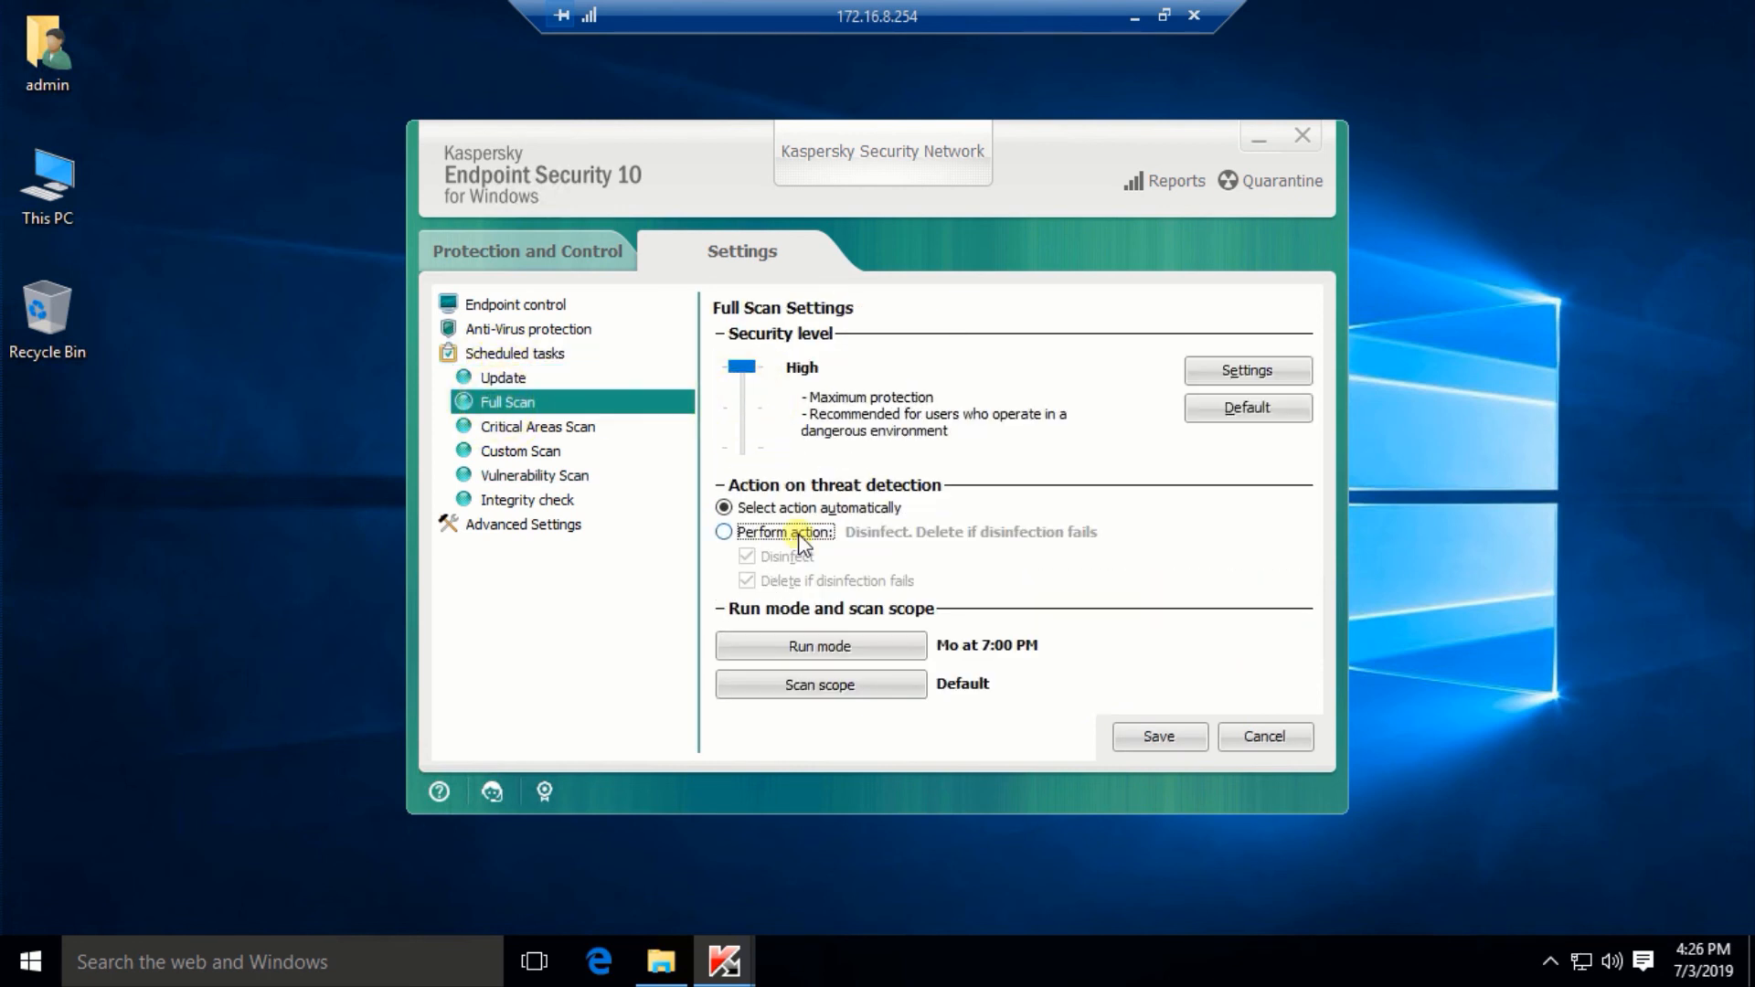
pyautogui.click(724, 532)
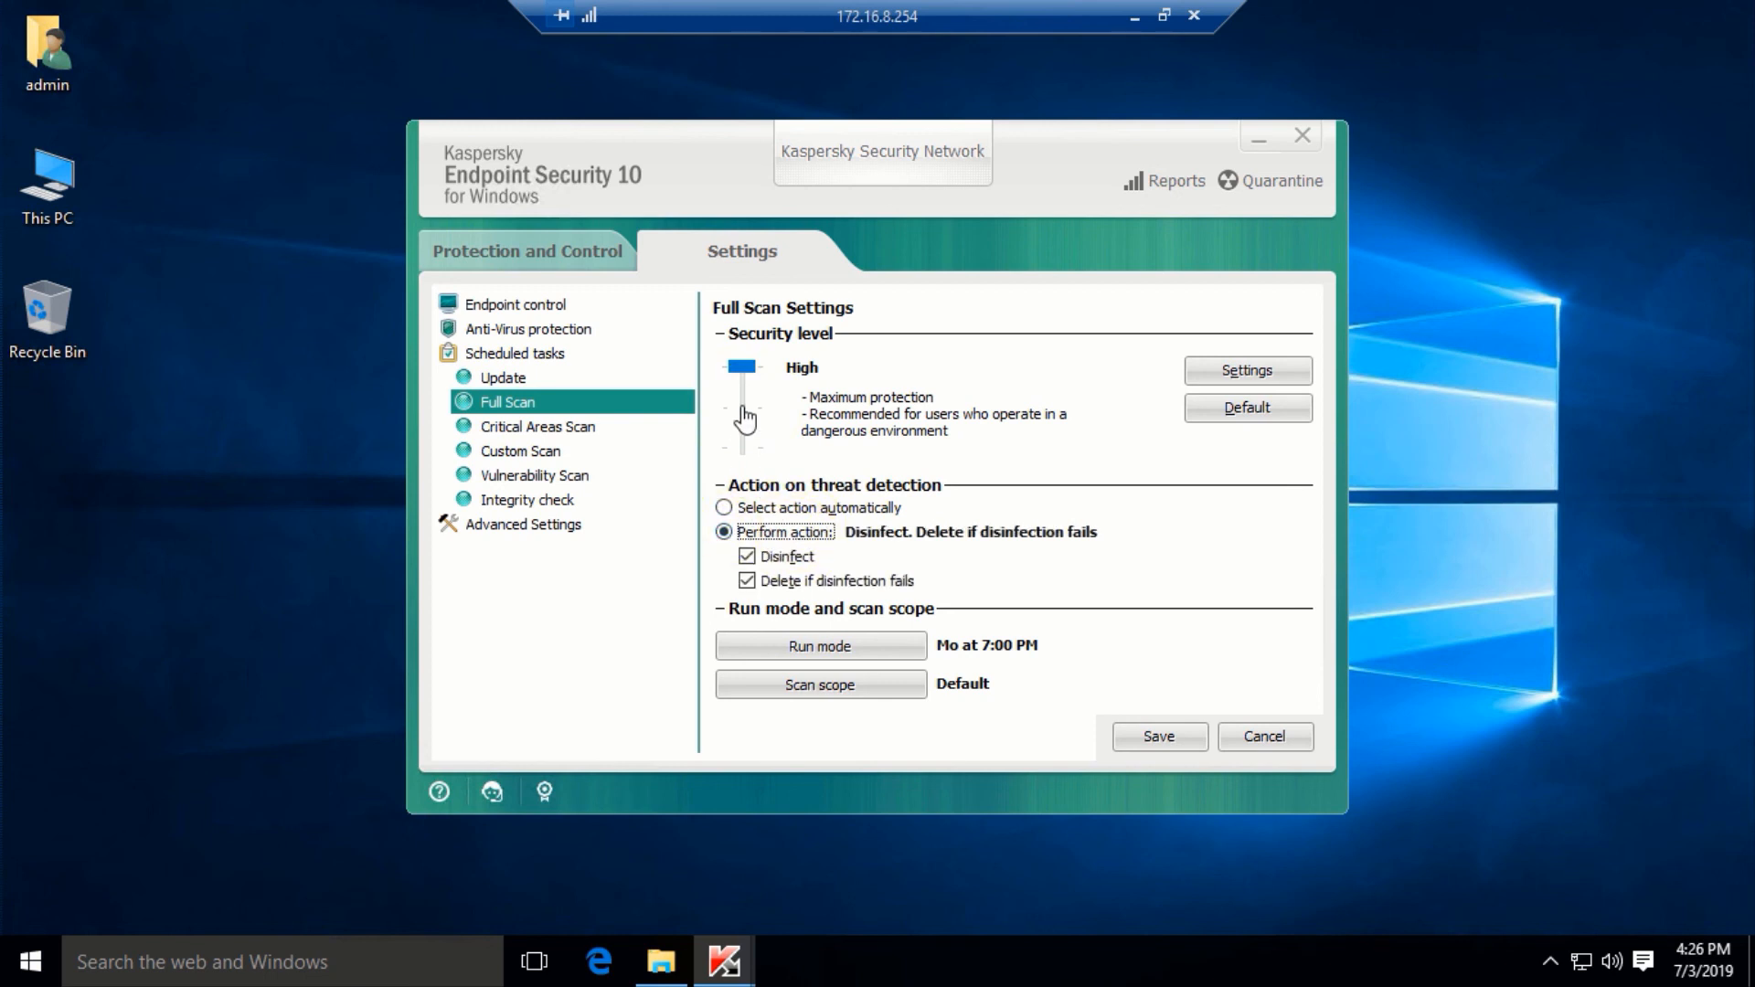
pyautogui.moveTo(746, 368)
pyautogui.mouseDown()
pyautogui.moveTo(743, 408)
pyautogui.moveTo(749, 370)
pyautogui.mouseUp()
# Set the weekly Full Scan start time to 1:00 PM and save the settings
pyautogui.click(874, 648)
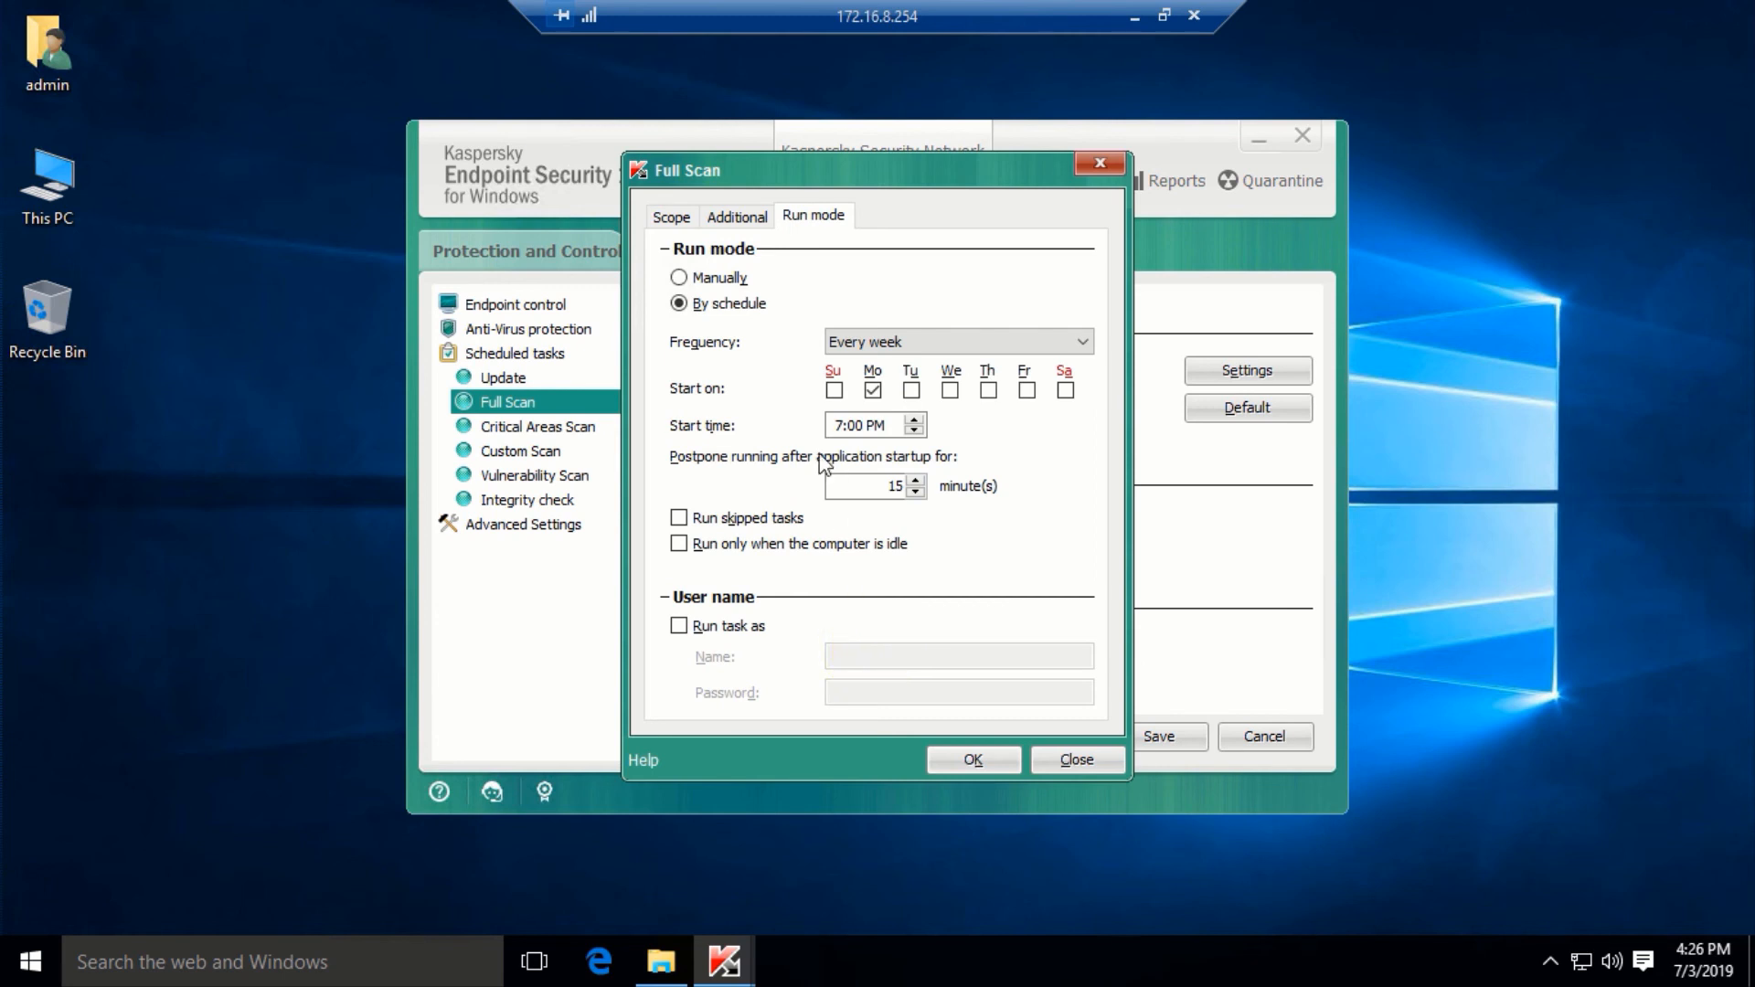
pyautogui.click(839, 427)
pyautogui.click(971, 761)
pyautogui.click(1143, 731)
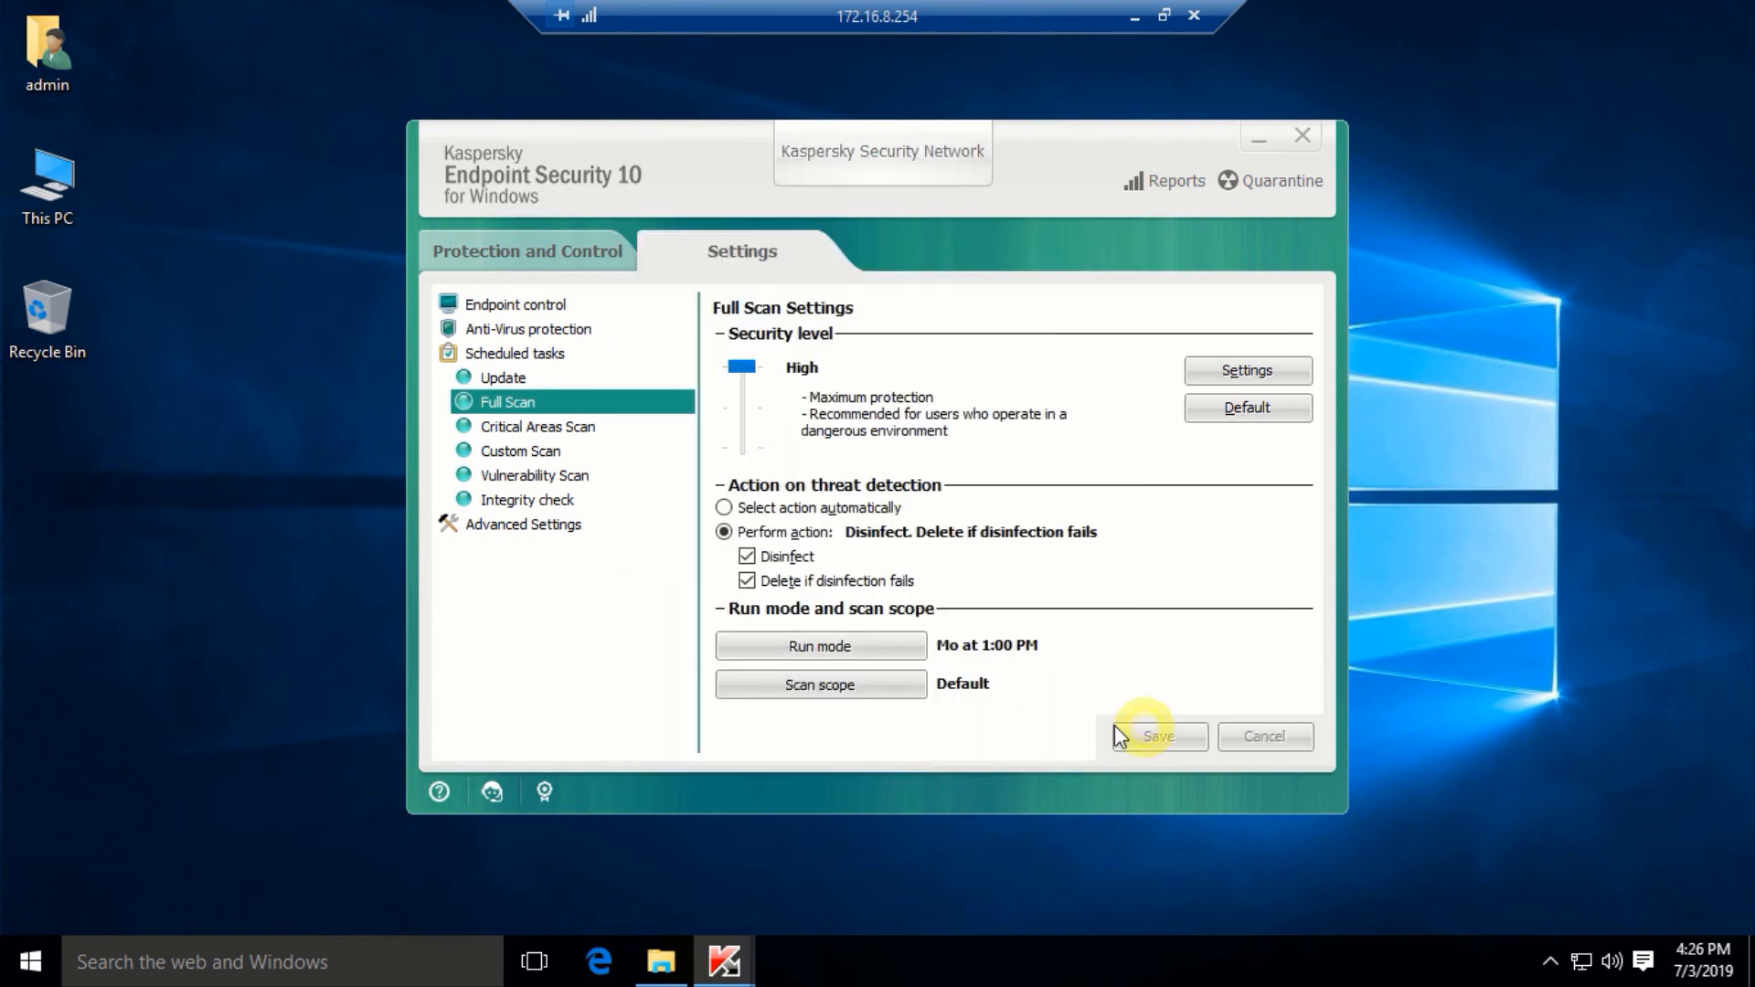
# Set the Critical Areas Scan security level to High and its daily start time to 11:00 AM, and save the settings
pyautogui.click(541, 426)
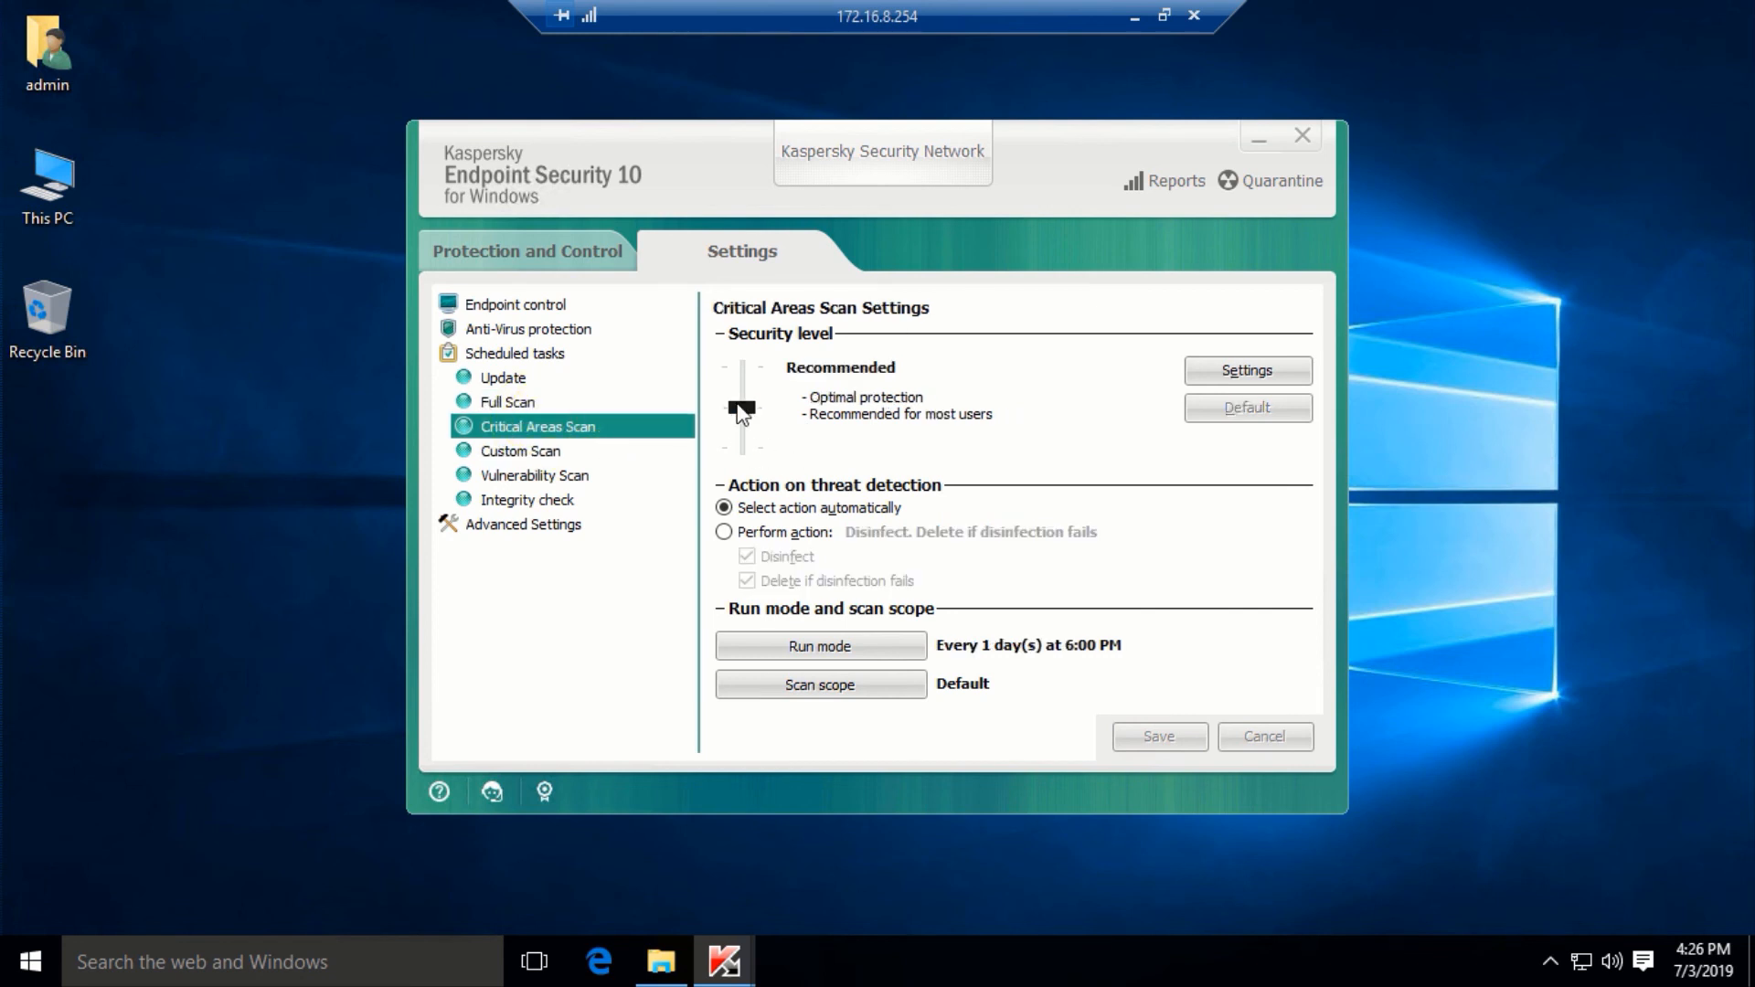
pyautogui.click(748, 370)
pyautogui.click(837, 649)
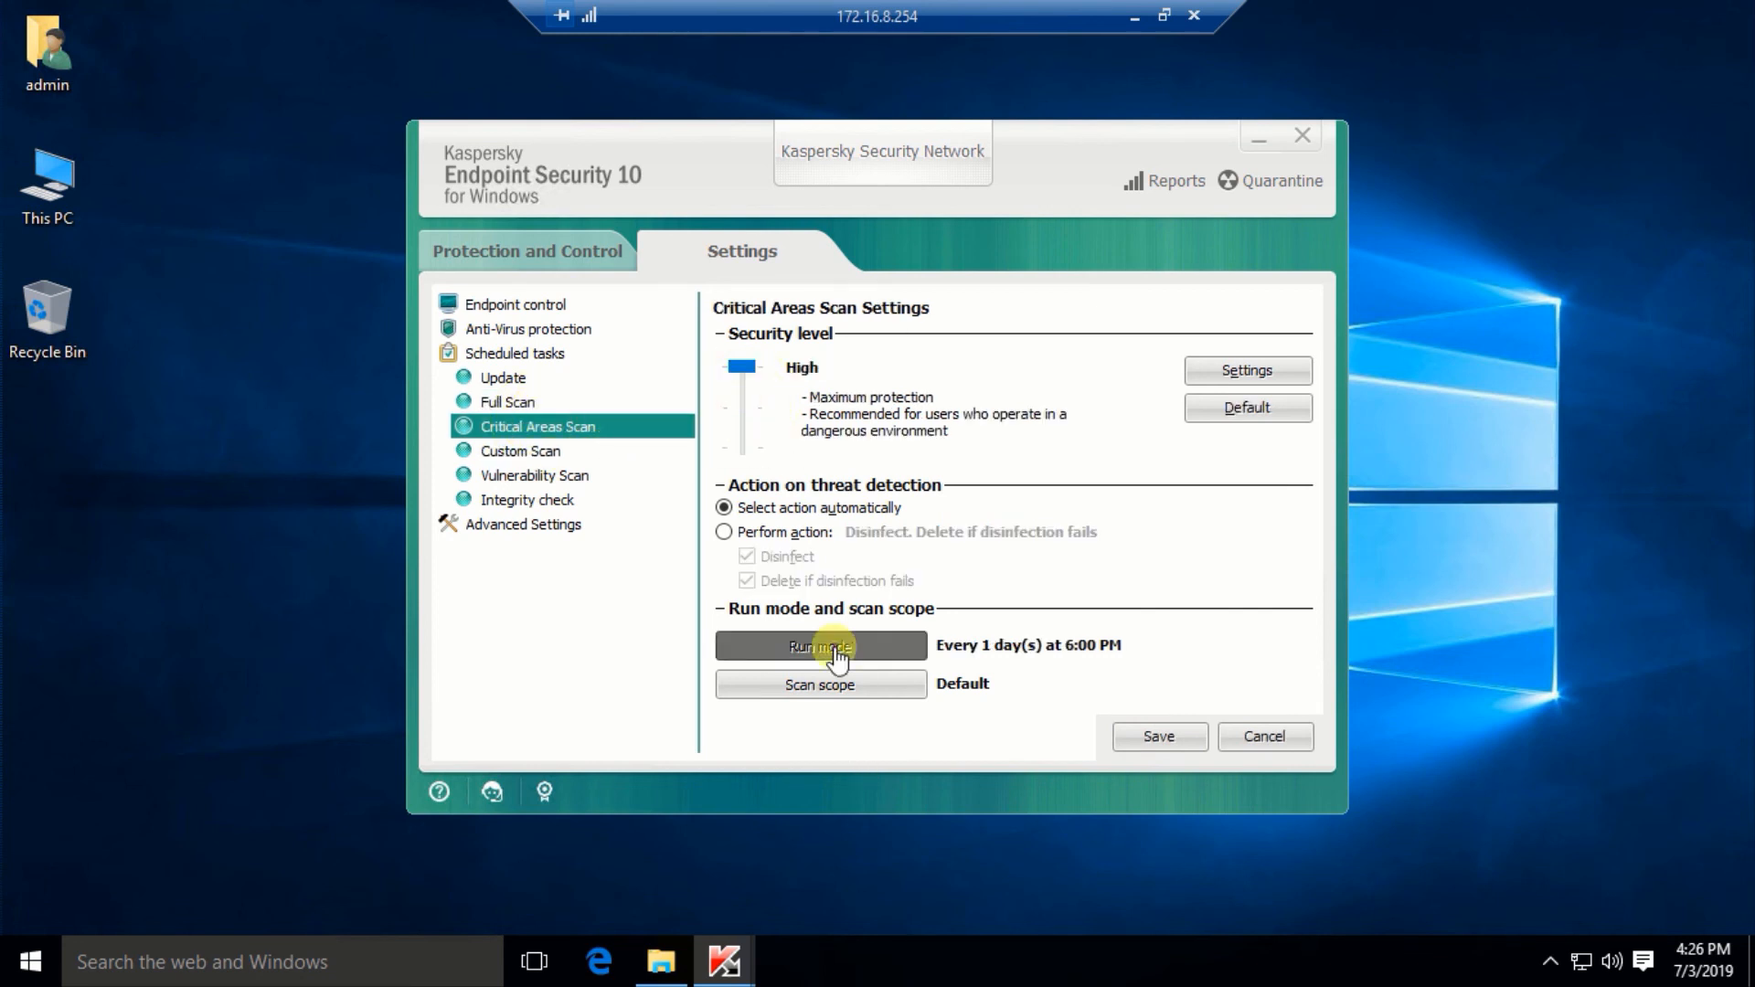
pyautogui.click(839, 428)
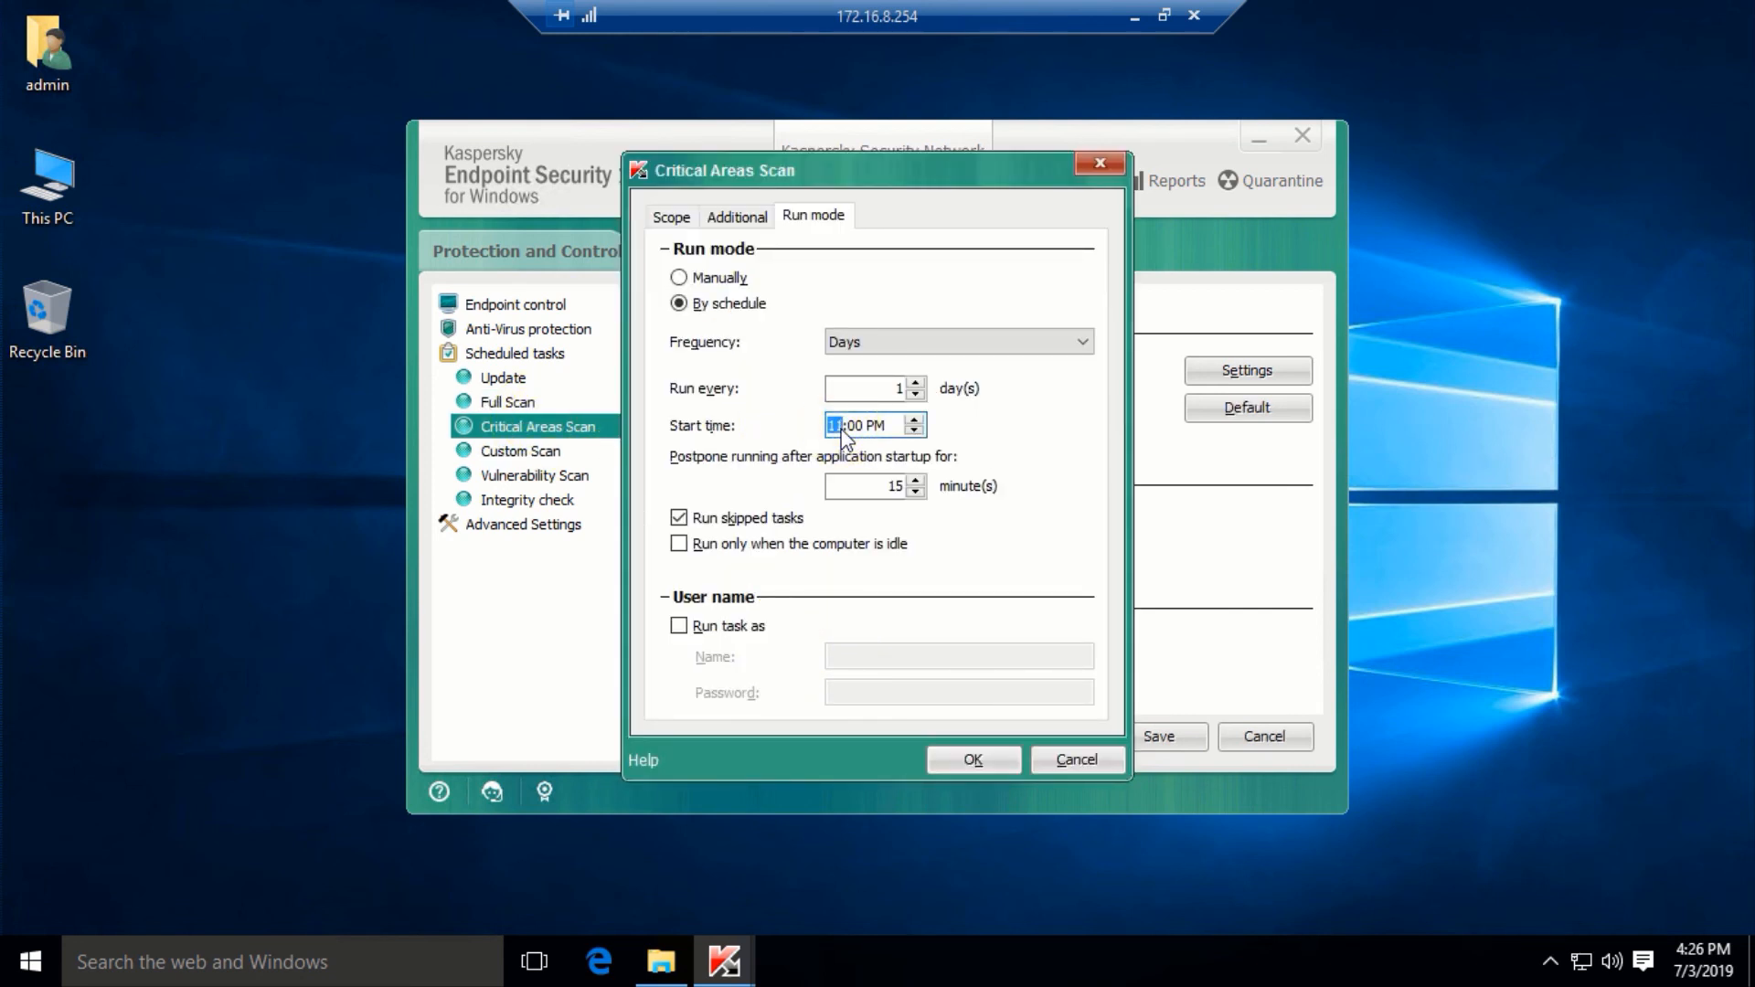
pyautogui.click(914, 430)
pyautogui.click(962, 760)
pyautogui.click(1152, 735)
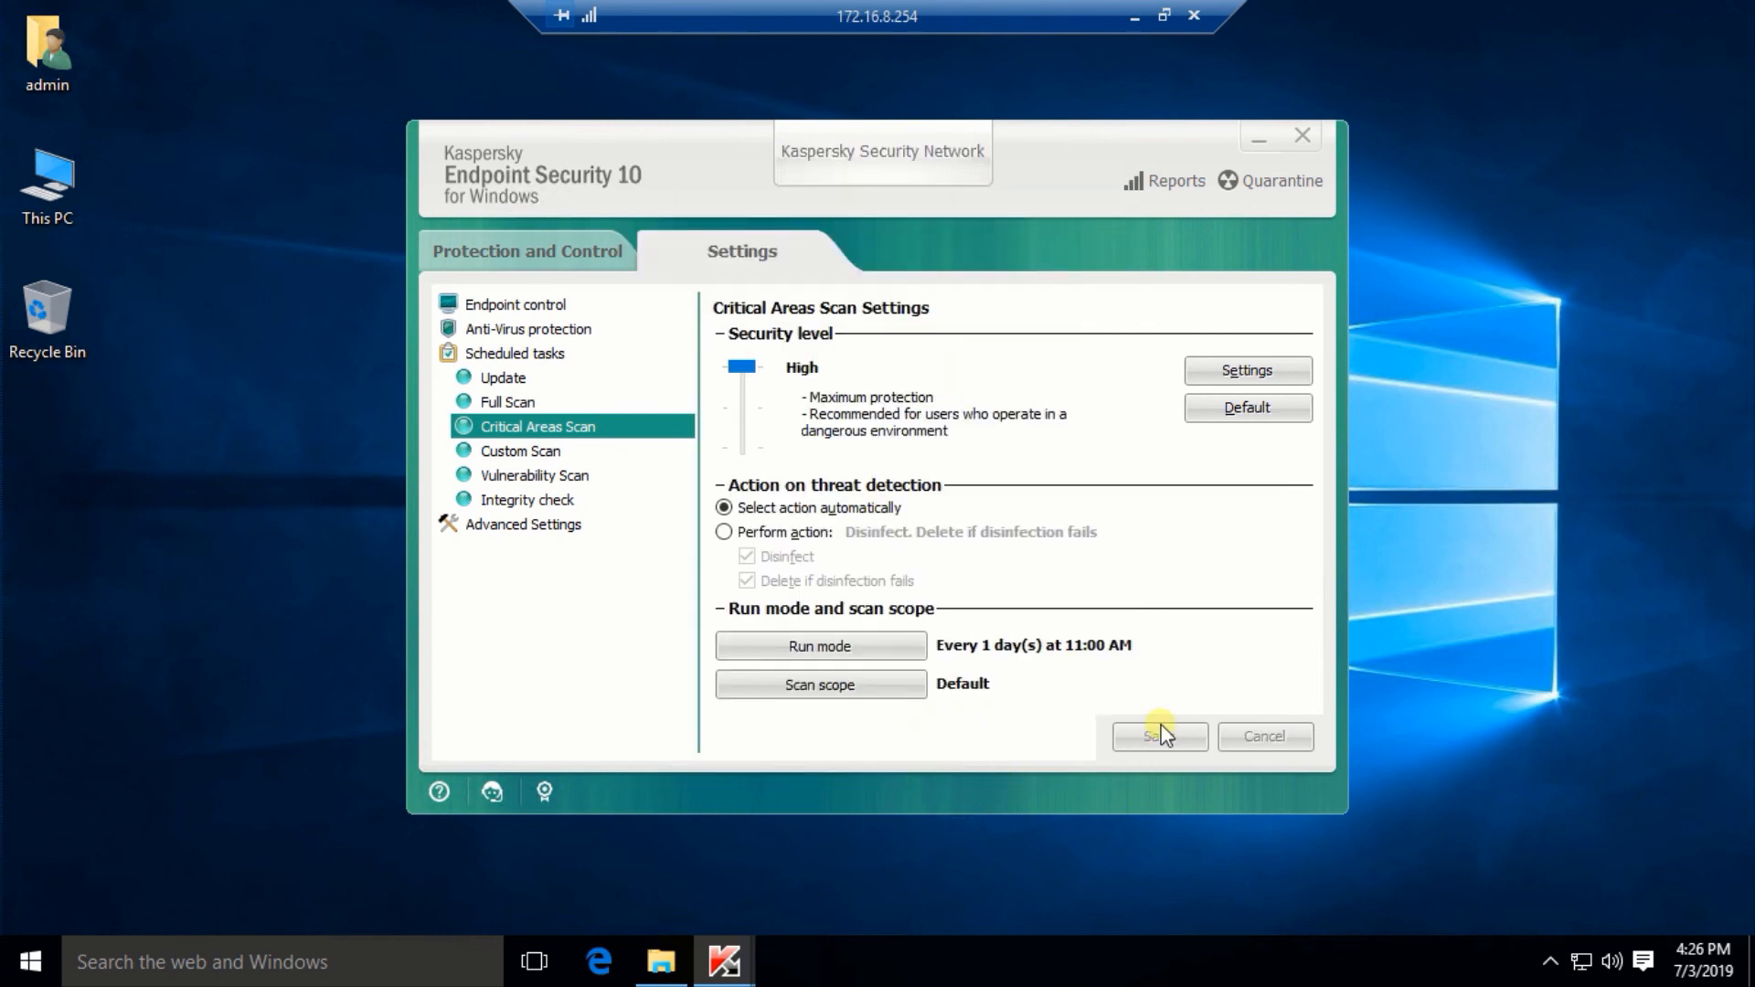
# Set the Custom Scan security level to High and save the settings
pyautogui.click(535, 454)
pyautogui.moveTo(742, 407); pyautogui.dragTo(741, 367)
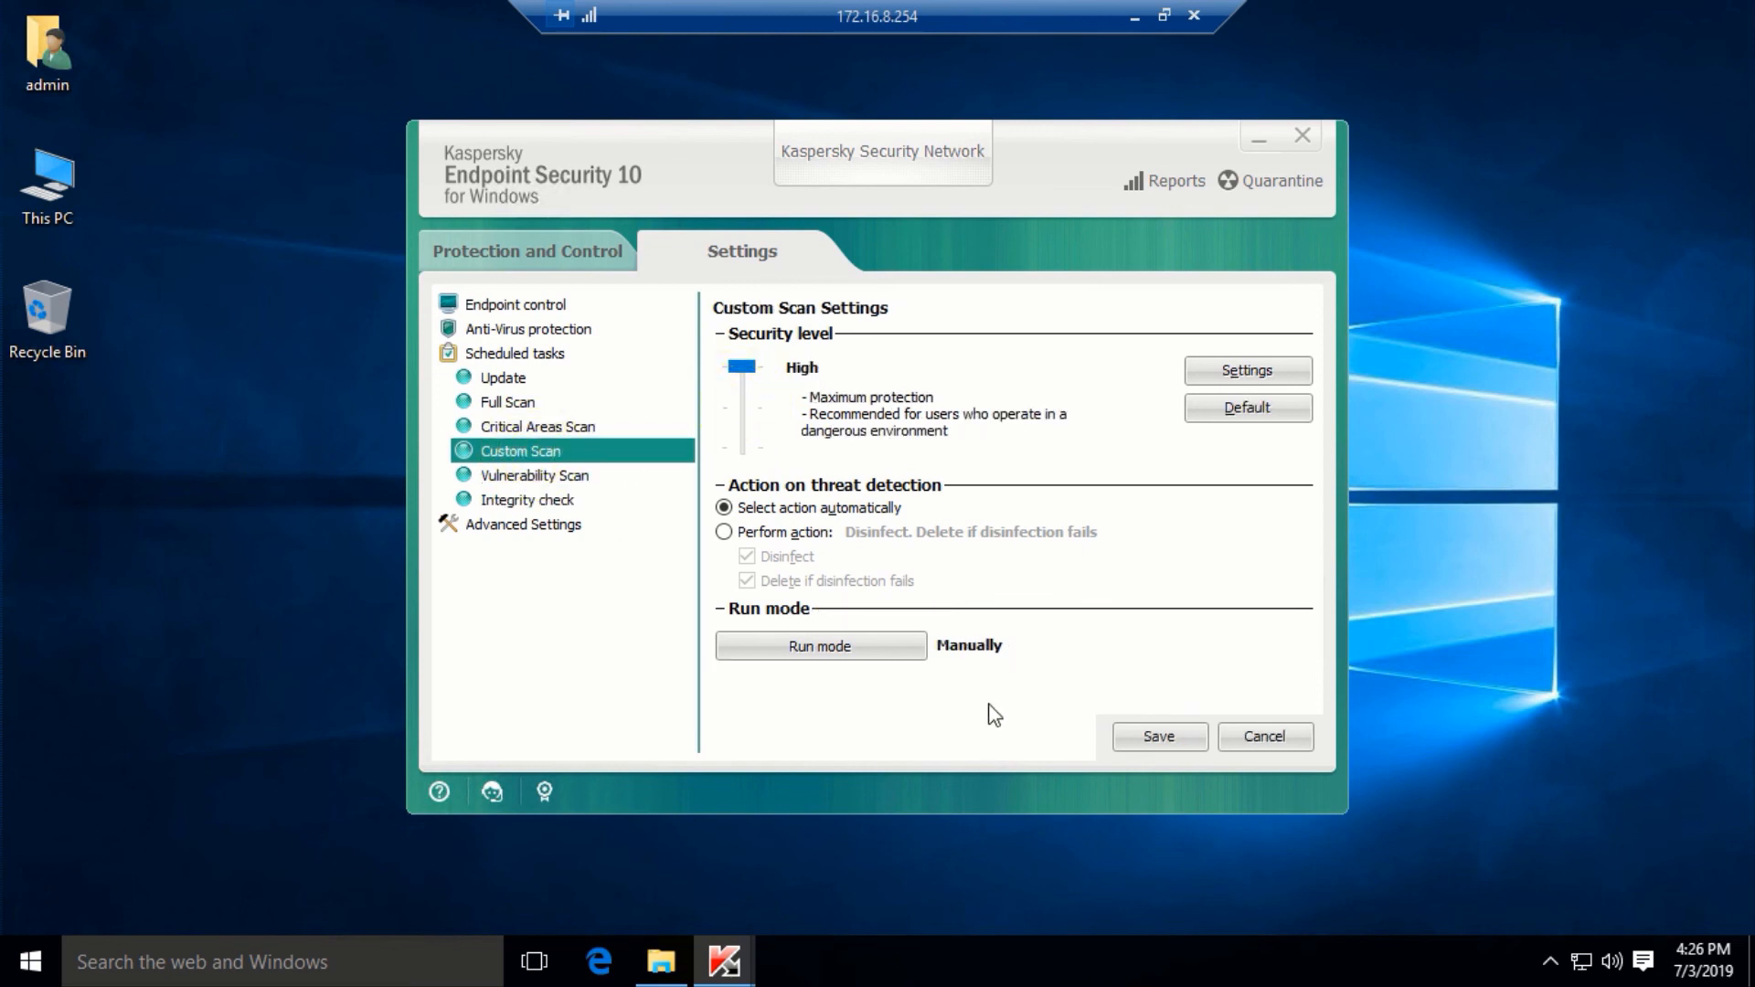
pyautogui.click(1161, 741)
# Review the Vulnerability Scan and Integrity check settings
pyautogui.click(542, 477)
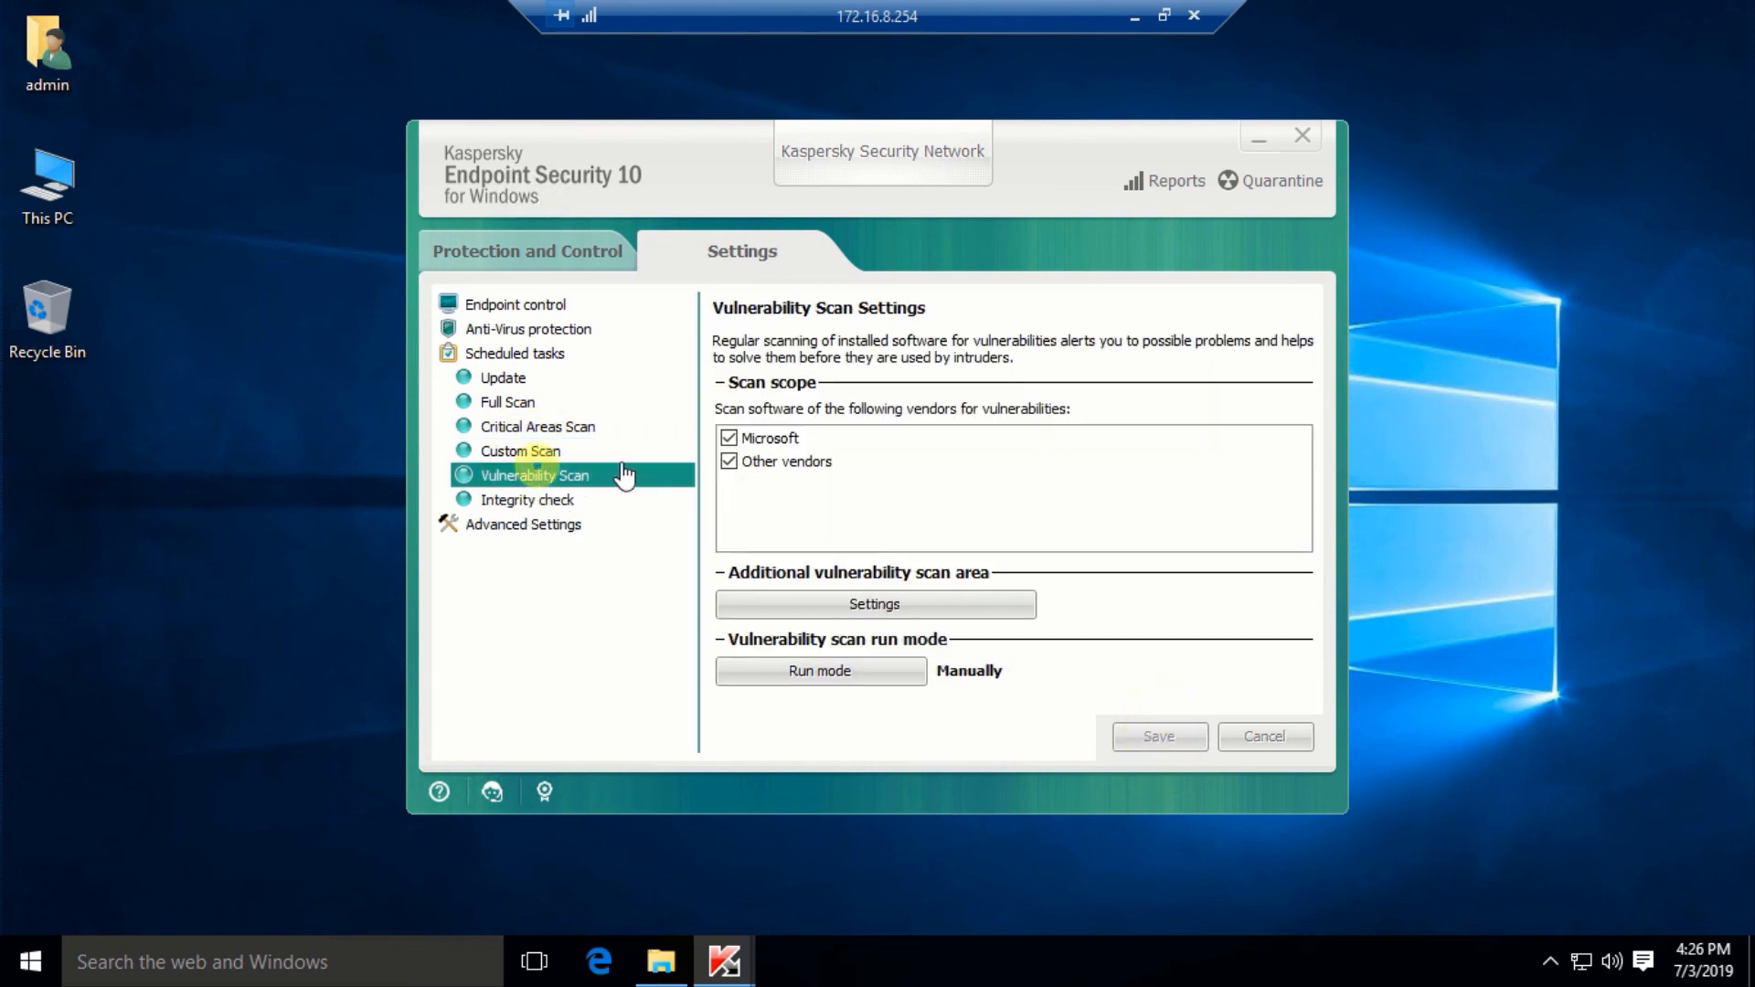
pyautogui.click(526, 504)
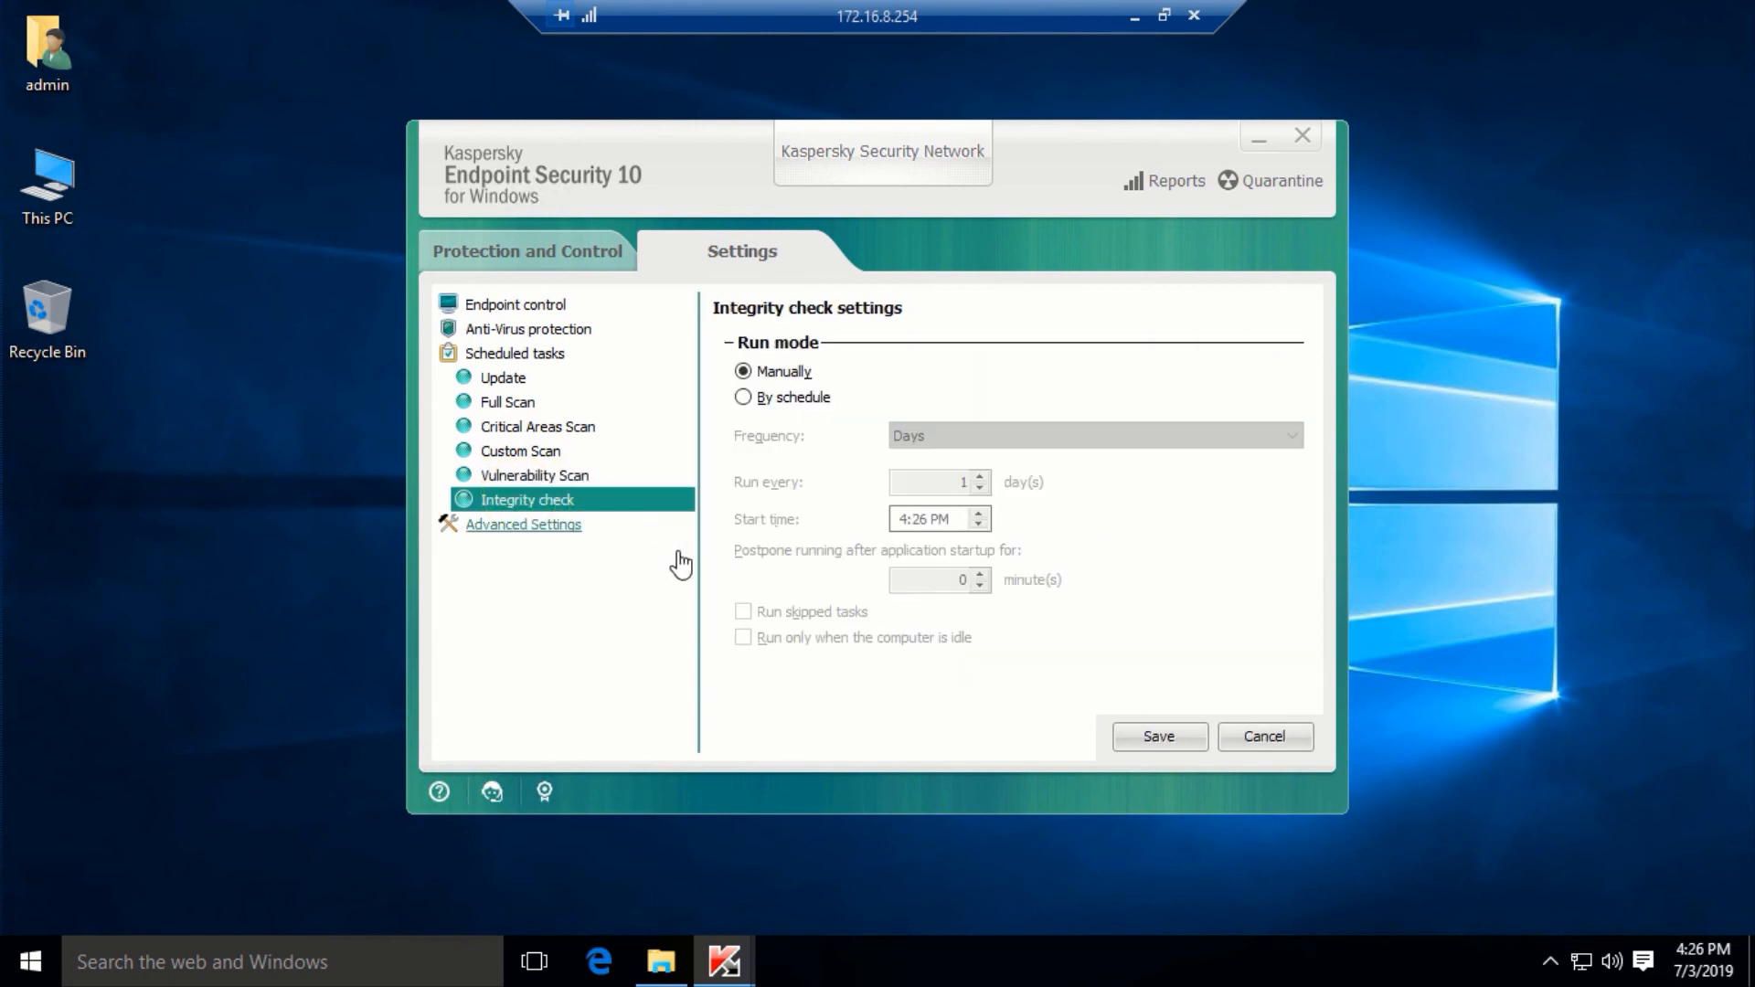
# In the Reports and Storages settings, limit report storage to 1 day and the maximum report file size to 1 MB
pyautogui.click(498, 526)
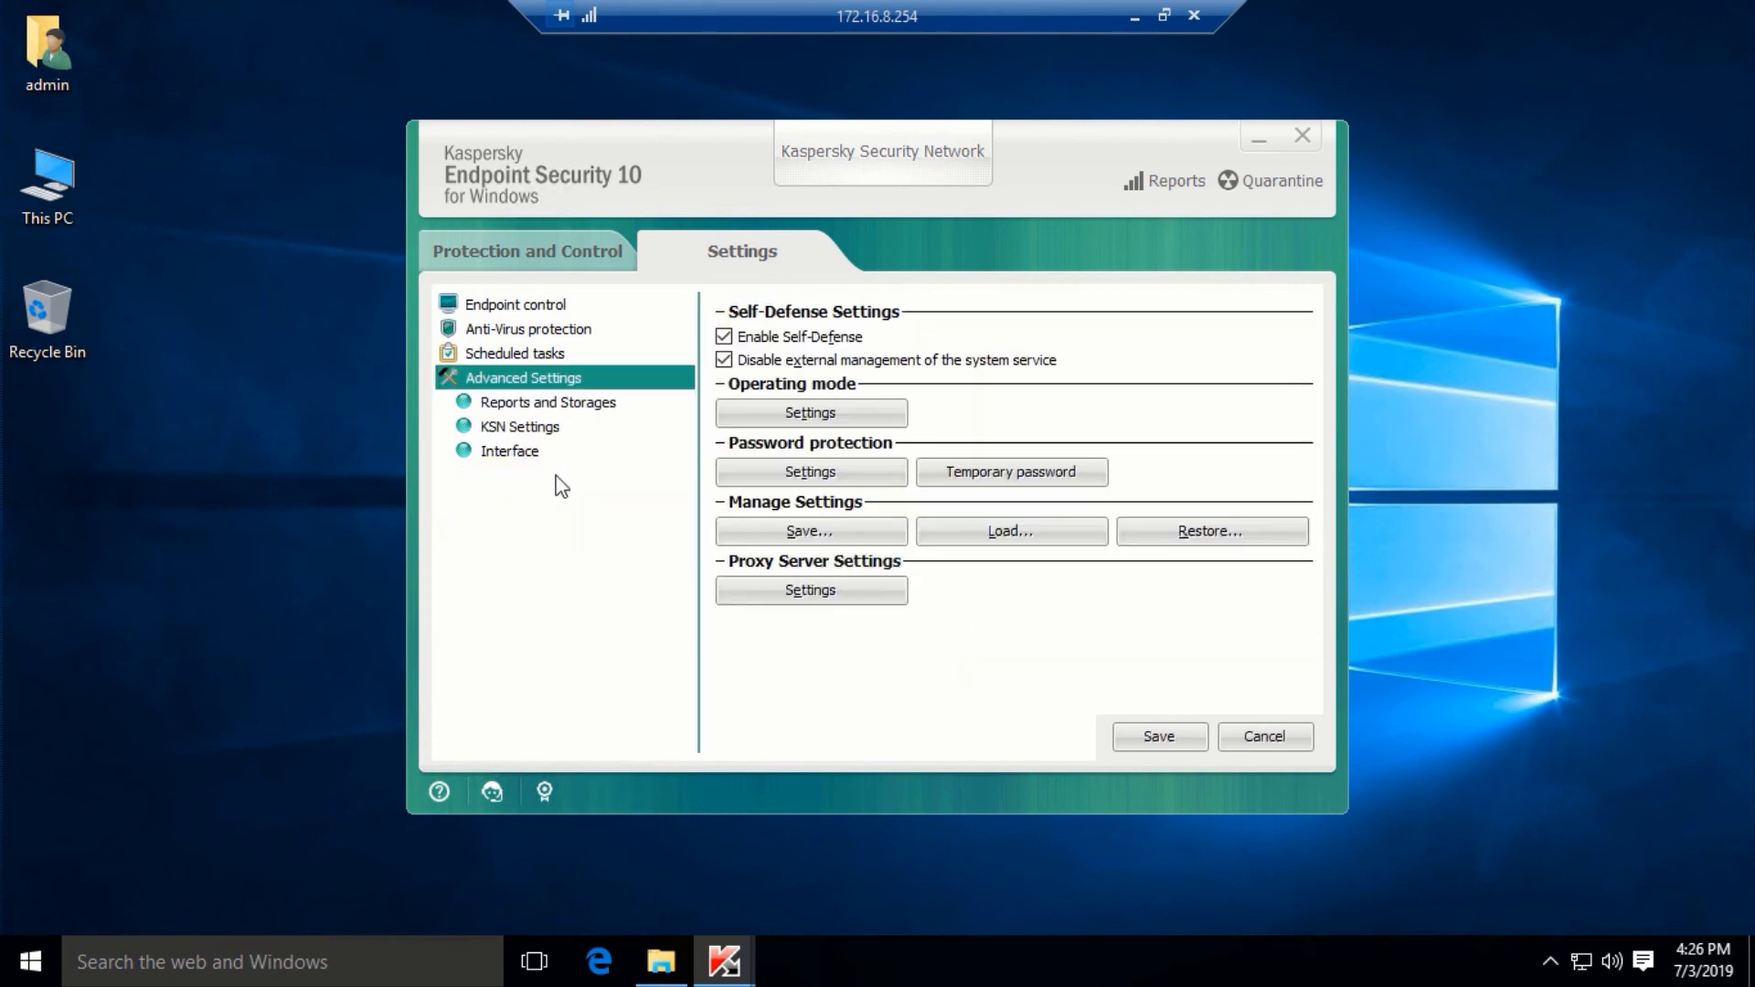
pyautogui.click(554, 404)
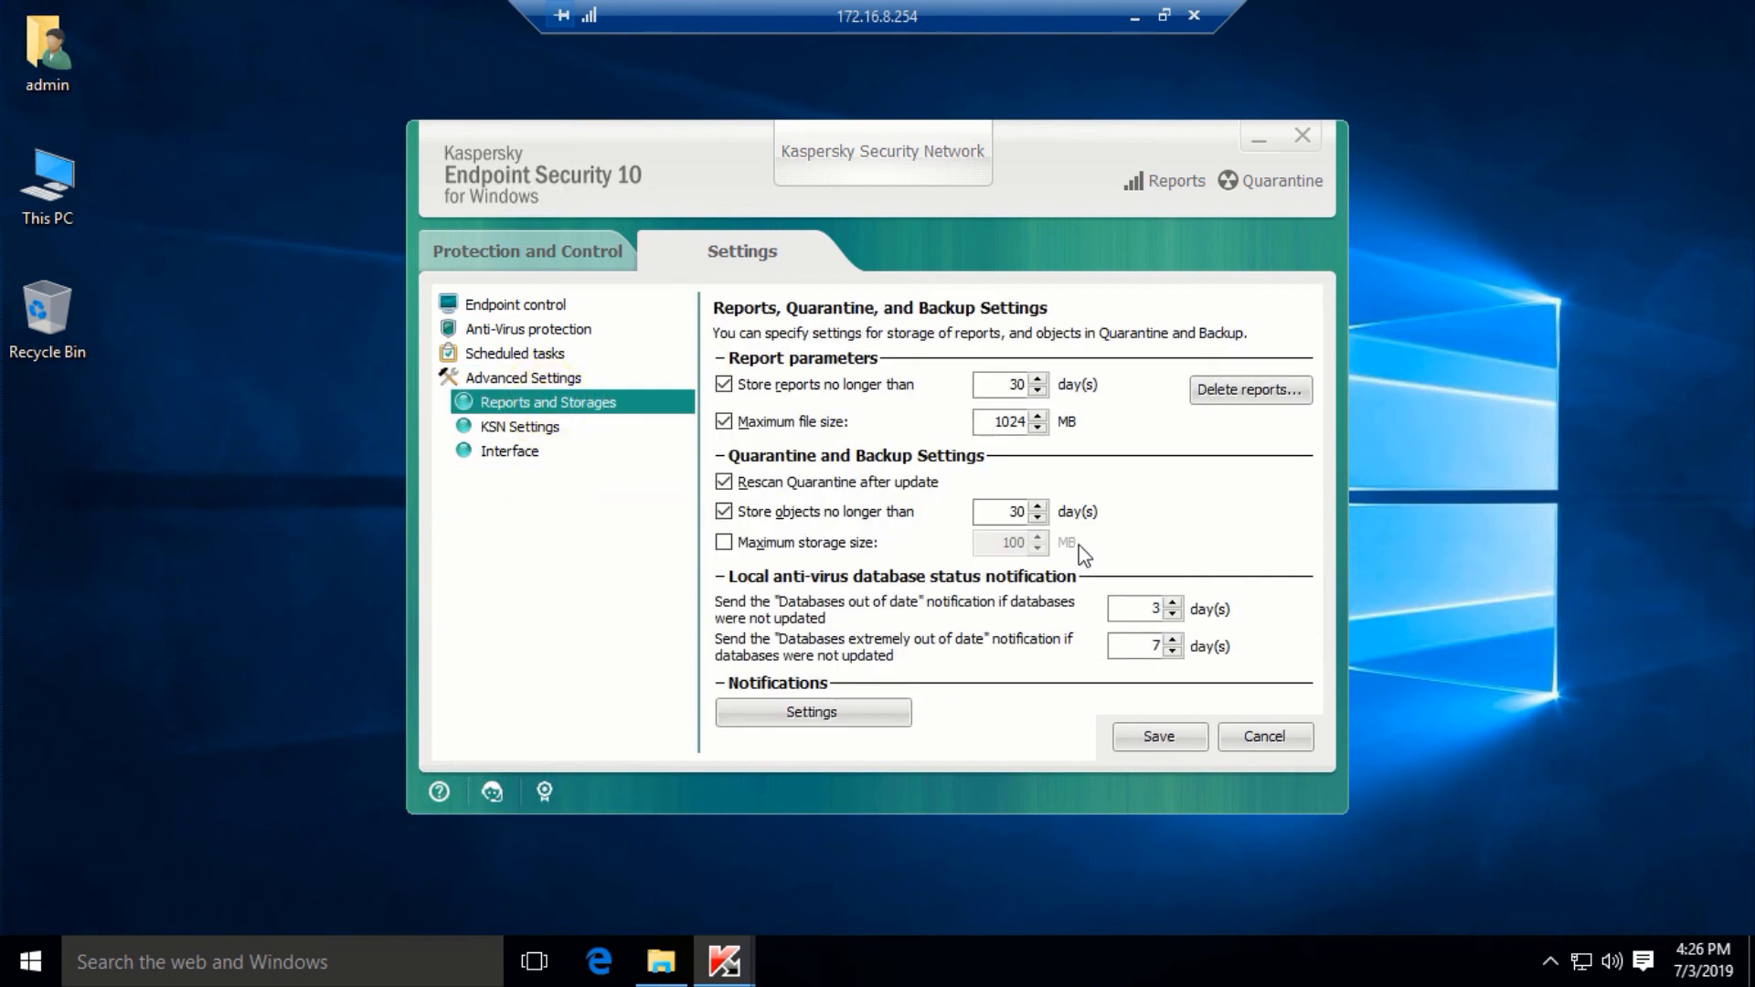
pyautogui.moveTo(1006, 384); pyautogui.dragTo(1074, 452)
# Limit Quarantine and Backup storage to 1 day and 1 MB, set both outdated-database notifications to 1 day, and save
pyautogui.moveTo(997, 511); pyautogui.dragTo(1054, 521)
pyautogui.click(836, 545)
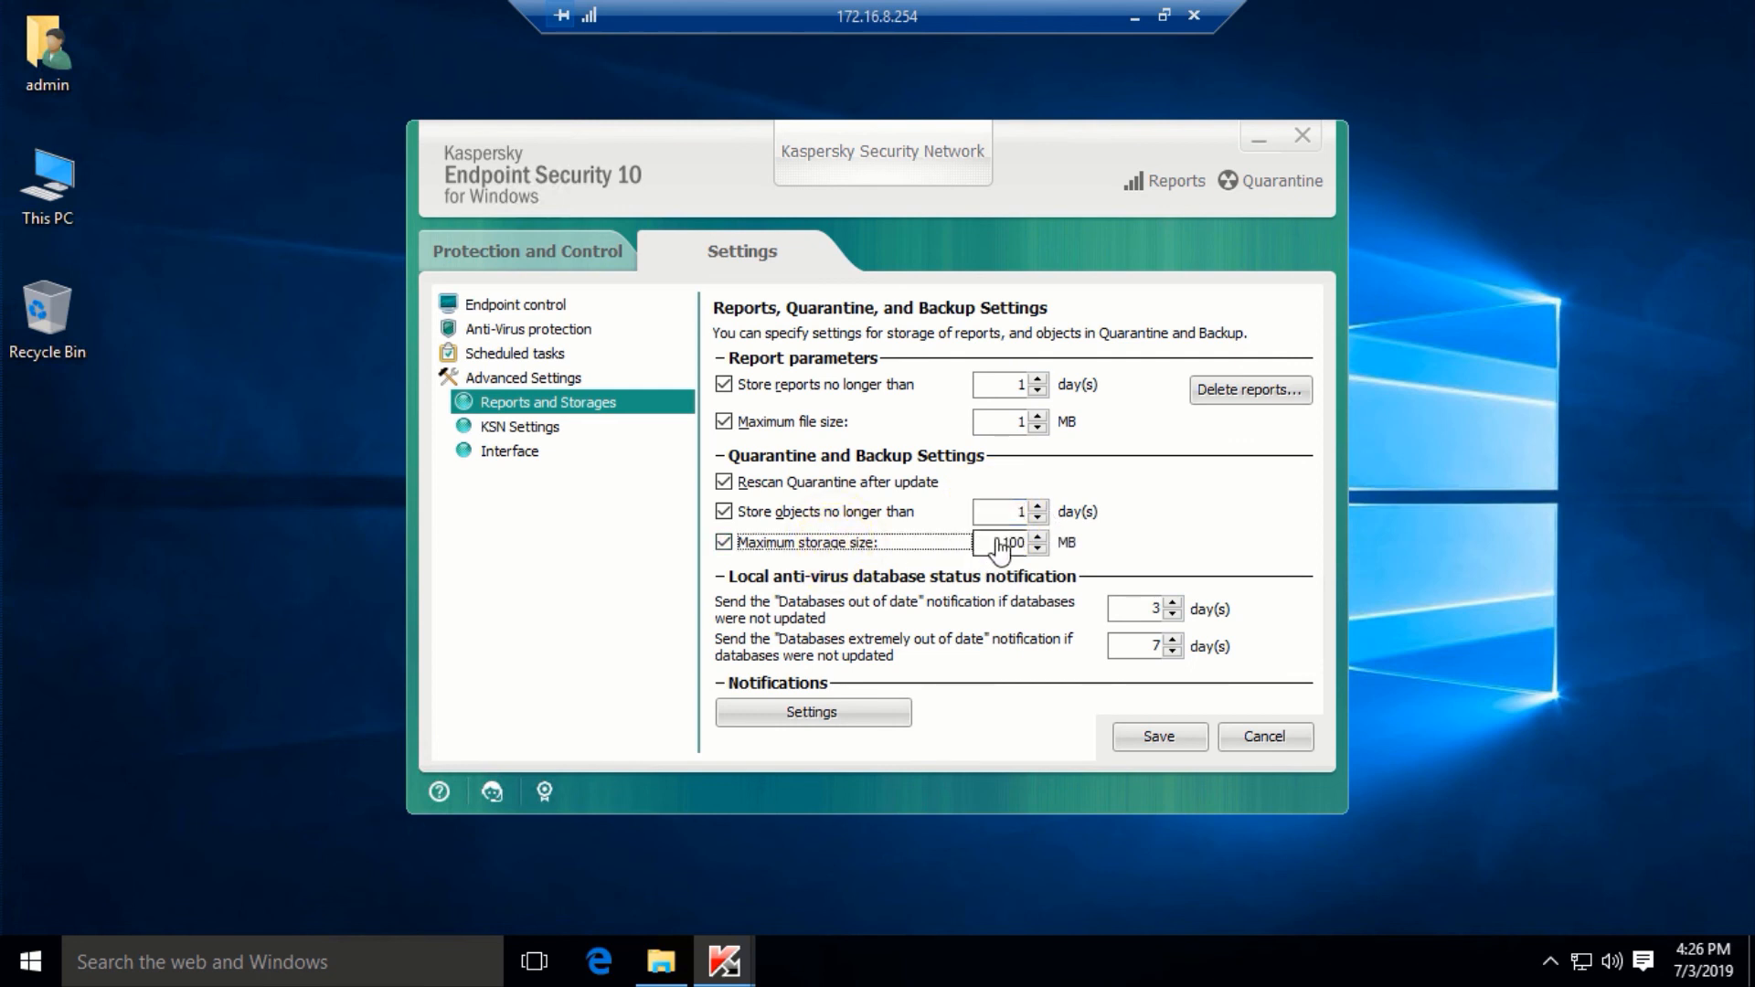
pyautogui.moveTo(994, 542); pyautogui.dragTo(1061, 548)
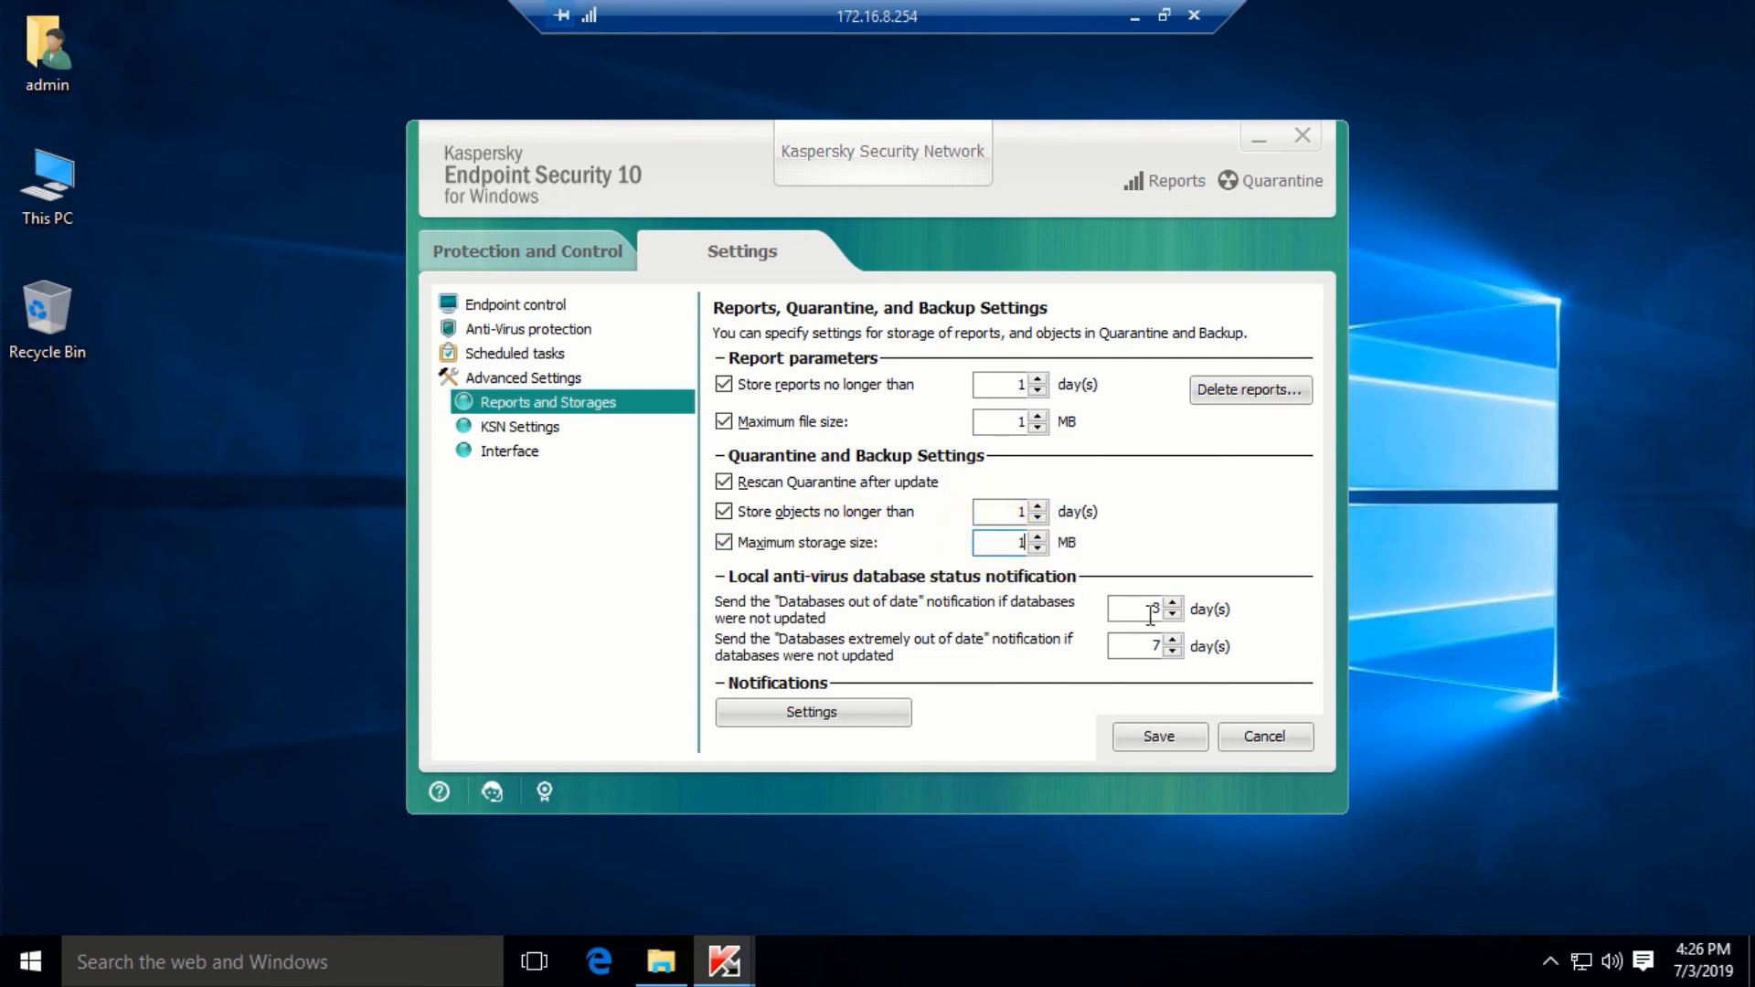
pyautogui.moveTo(1143, 608); pyautogui.dragTo(1177, 651)
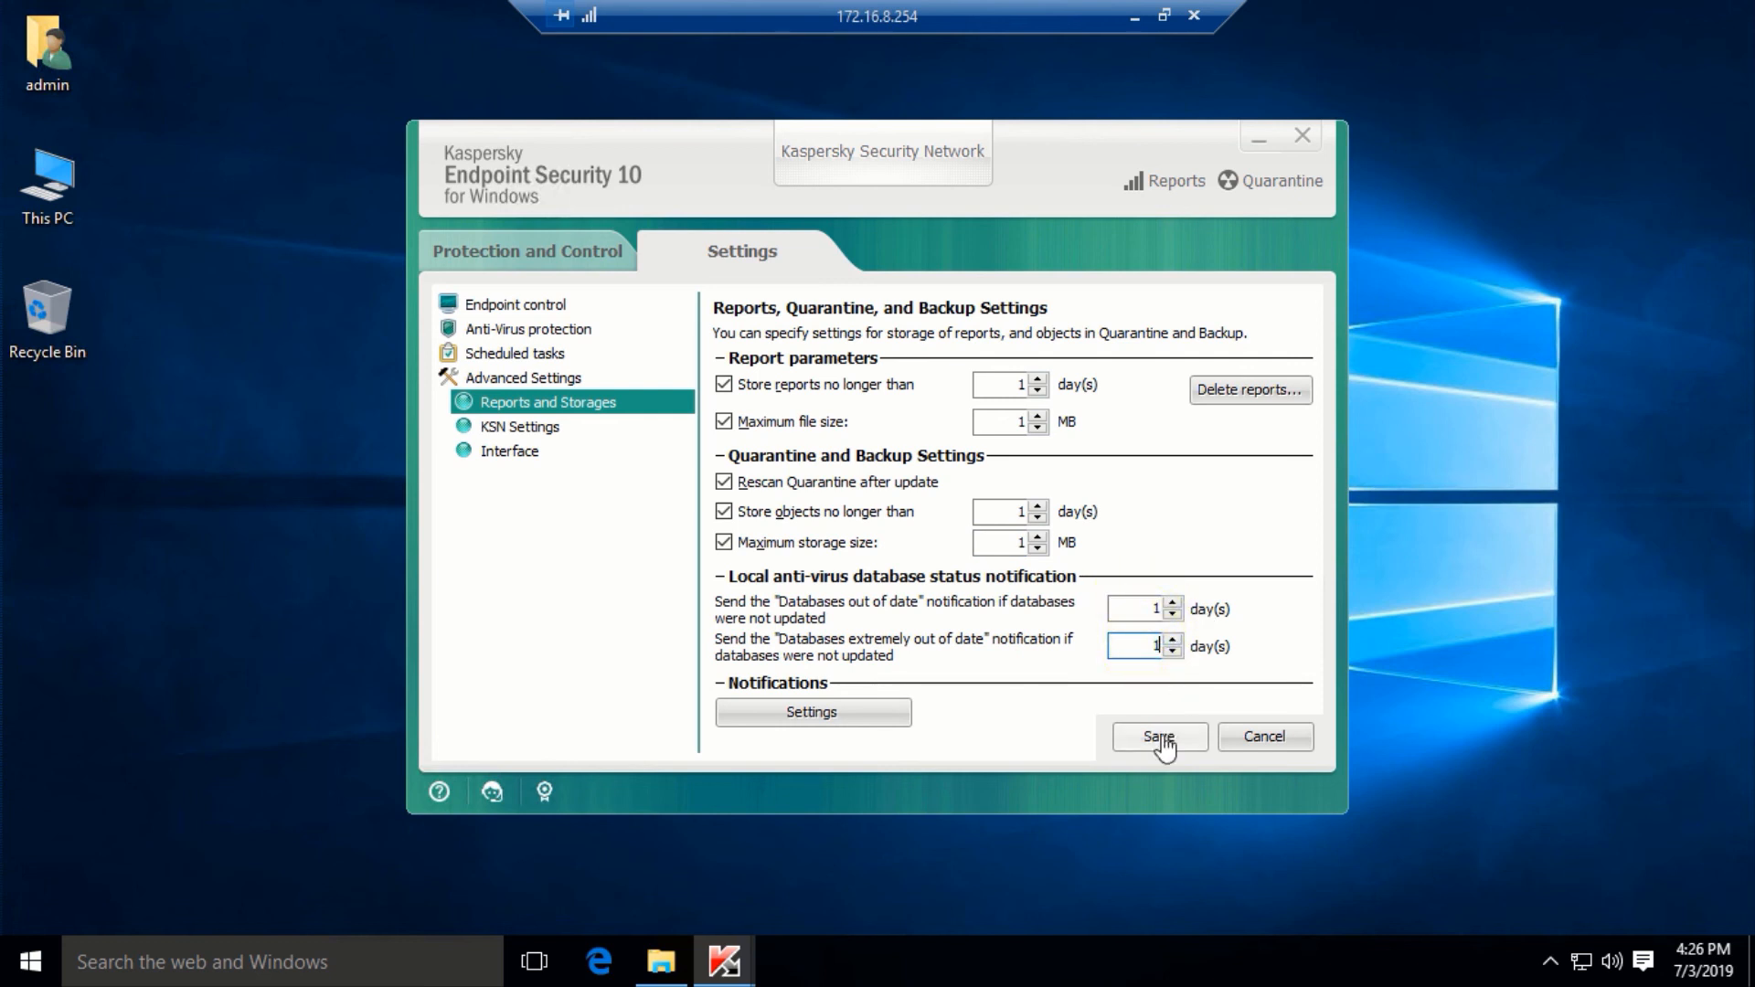
# Review the KSN and Interface settings and close the Endpoint Security window
pyautogui.click(517, 427)
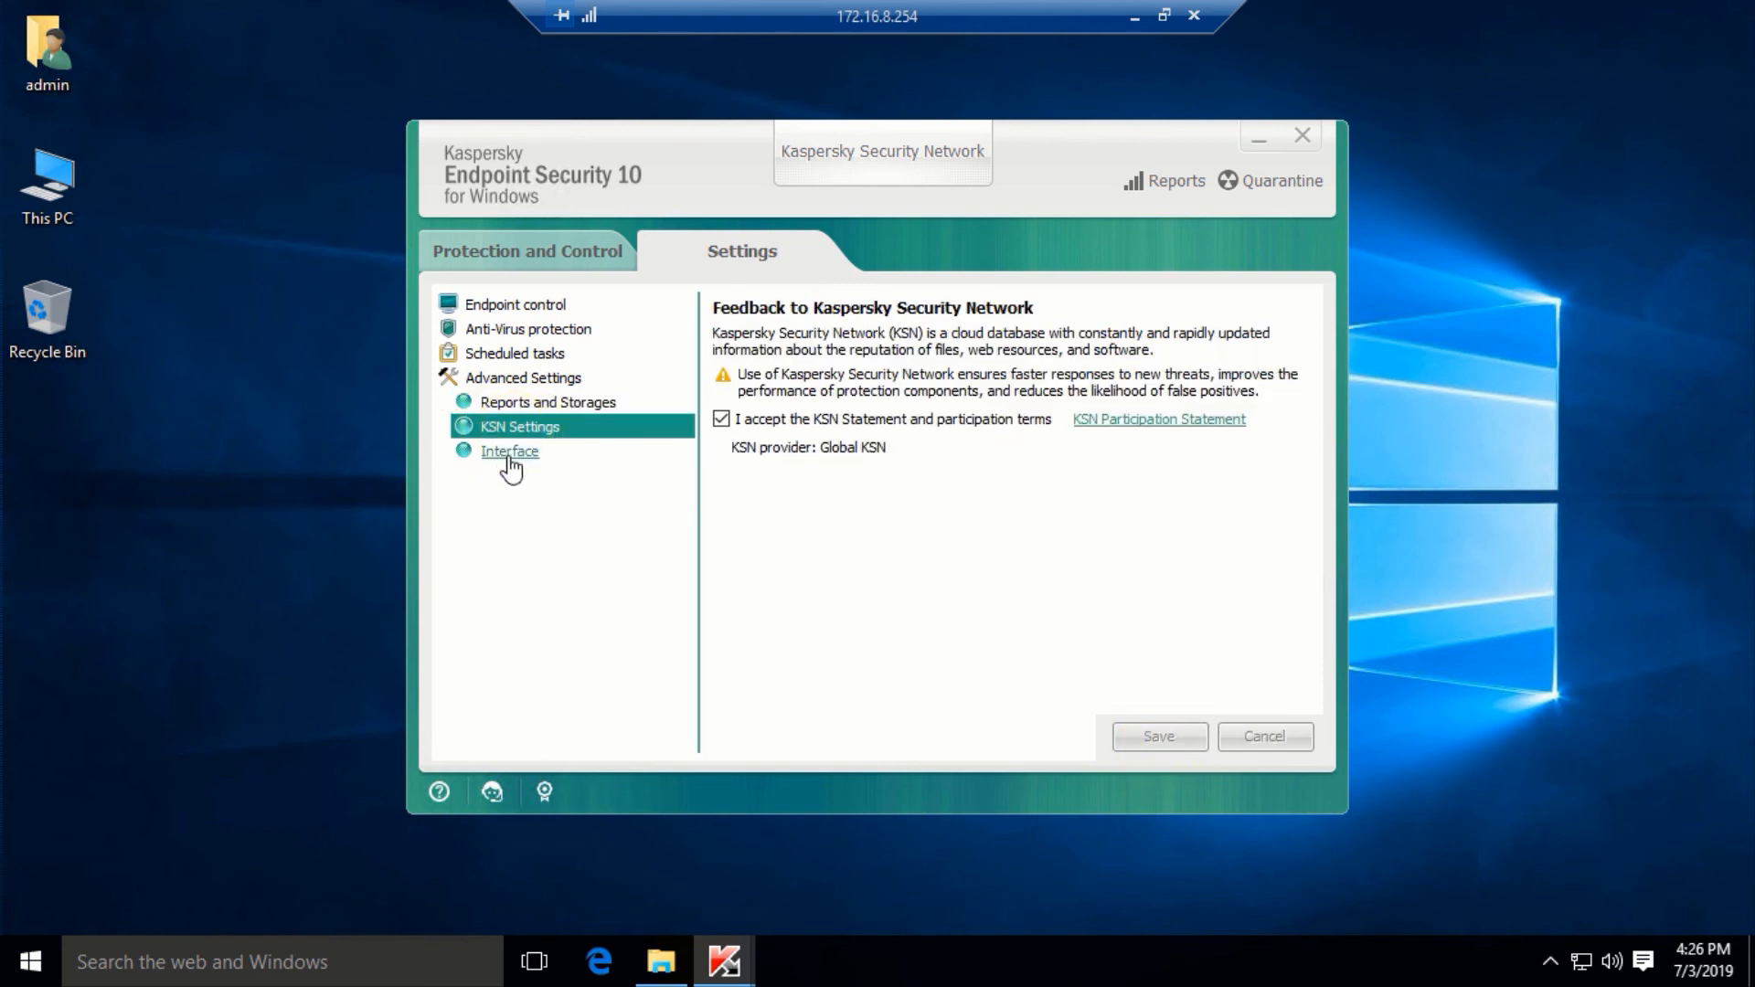
pyautogui.click(507, 452)
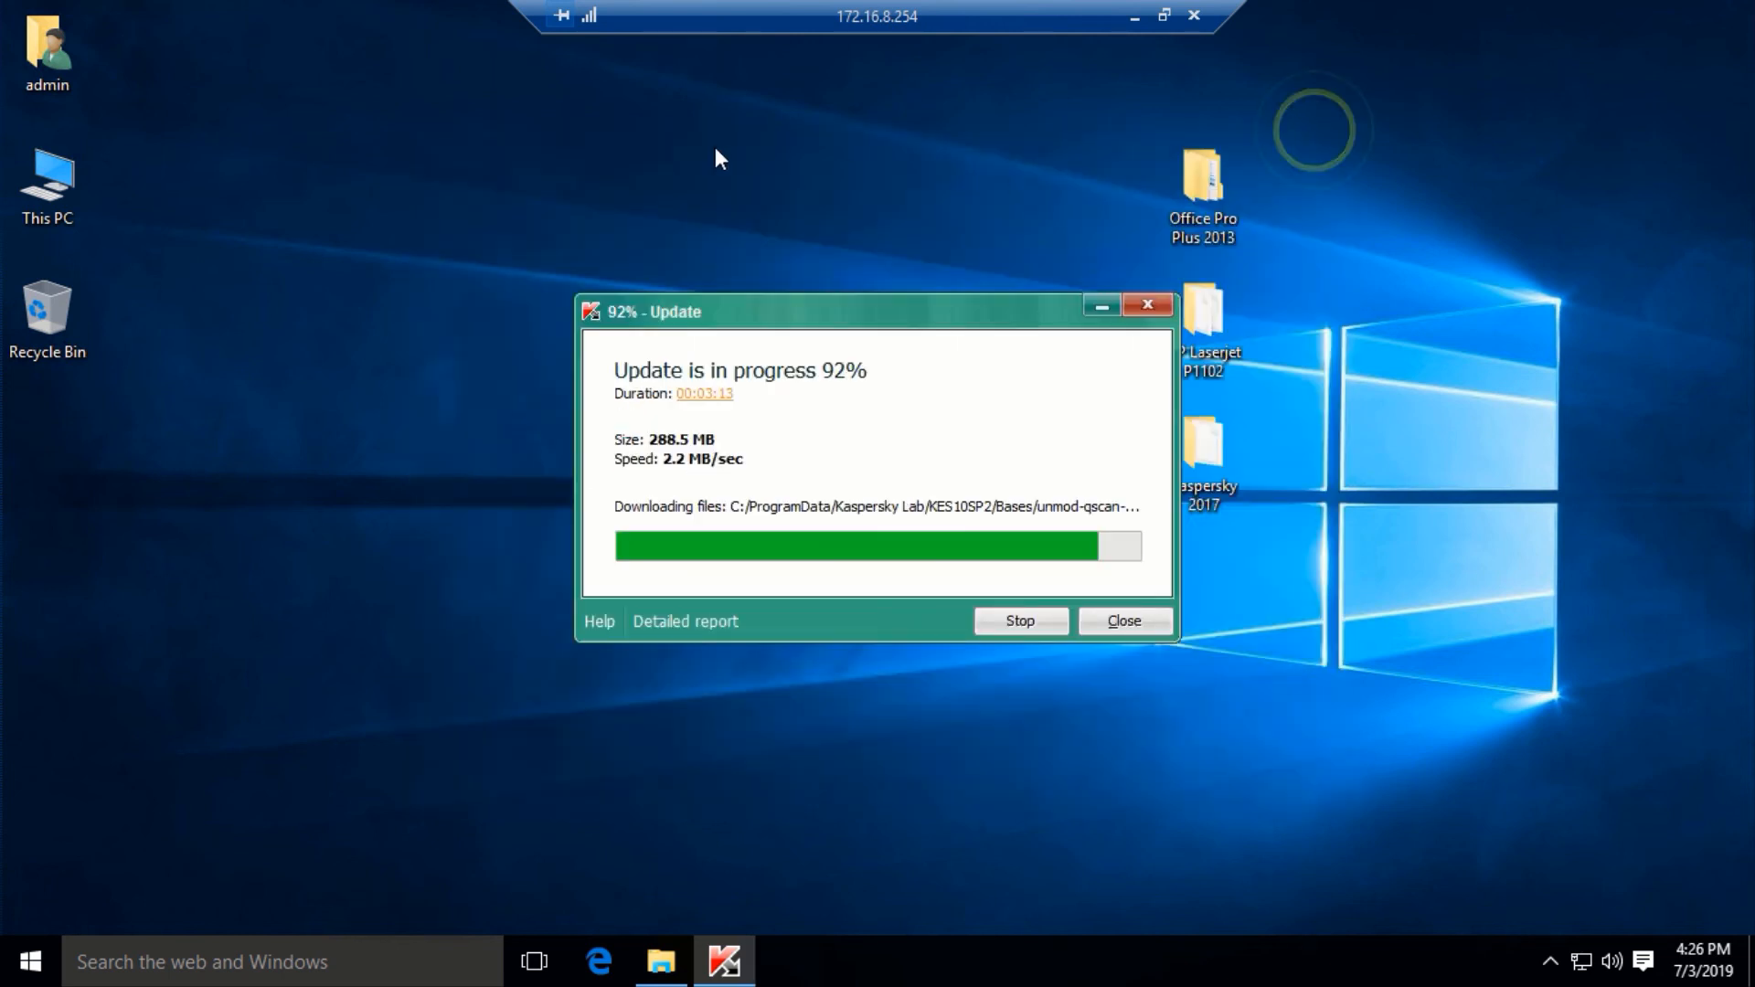
pyautogui.rightClick(715, 148)
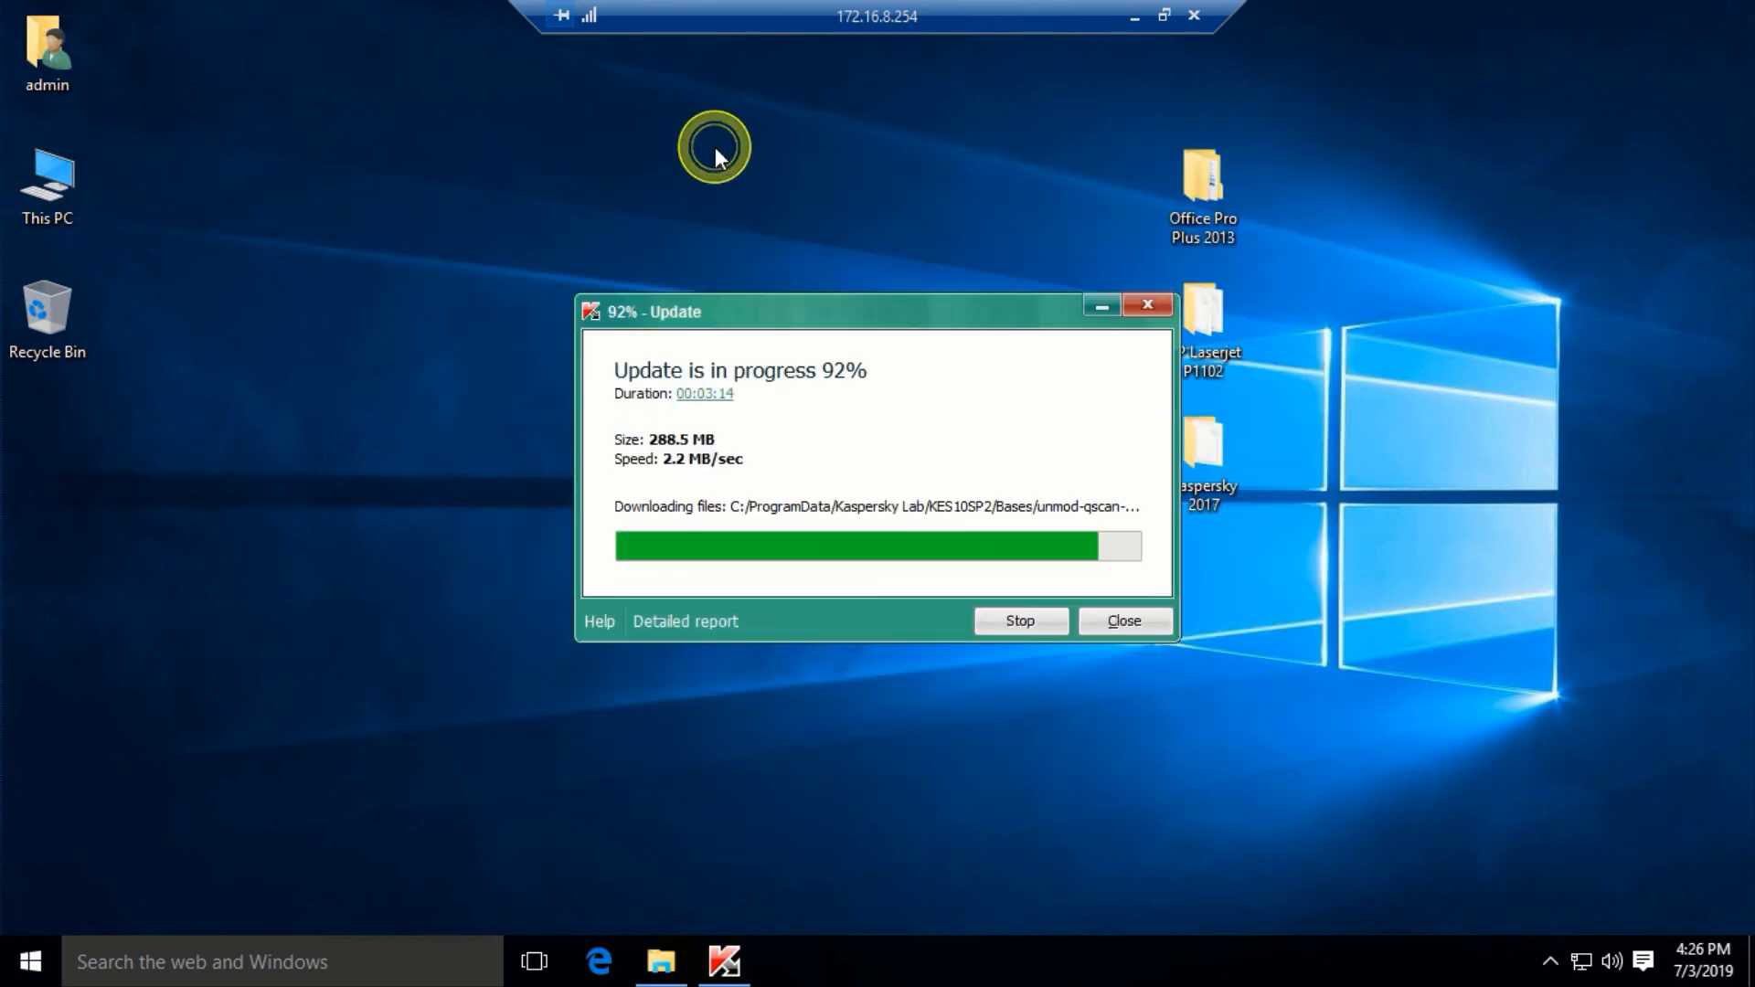